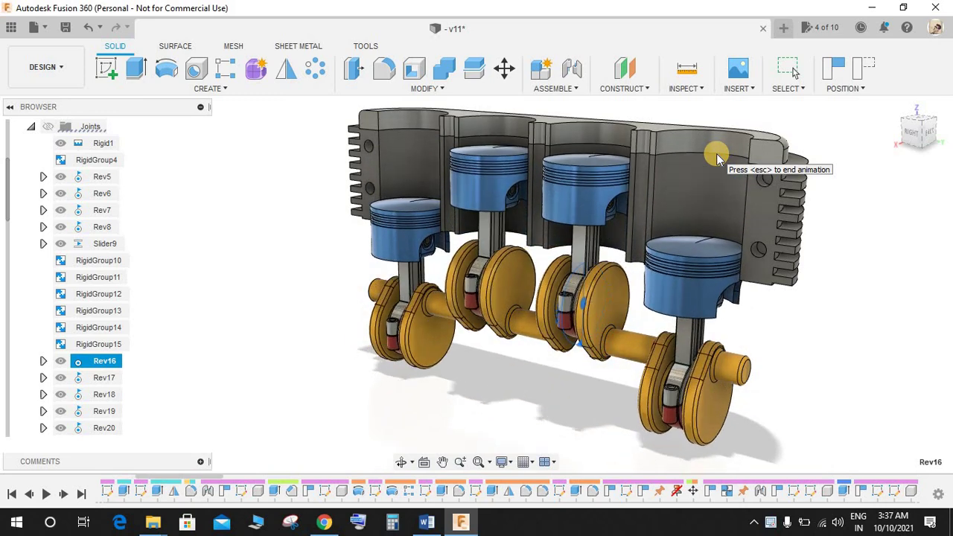
- Stop the running Rev16 joint animation and view the four-cylinder engine assembly
{"action": "key", "text": "Escape"}
{"action": "scroll", "coordinate": [754, 298], "scroll_direction": "up", "scroll_amount": 3}
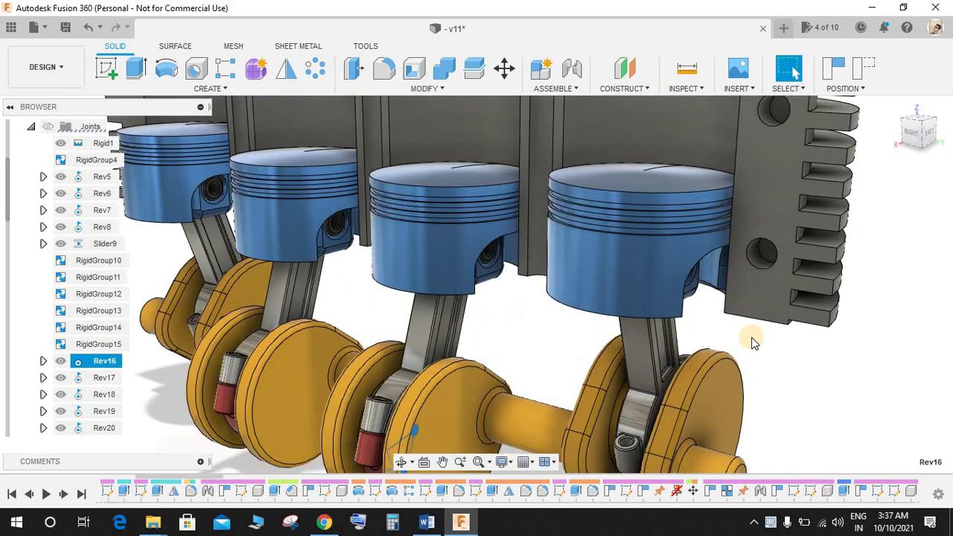
{"action": "scroll", "coordinate": [751, 341], "scroll_direction": "down", "scroll_amount": 3}
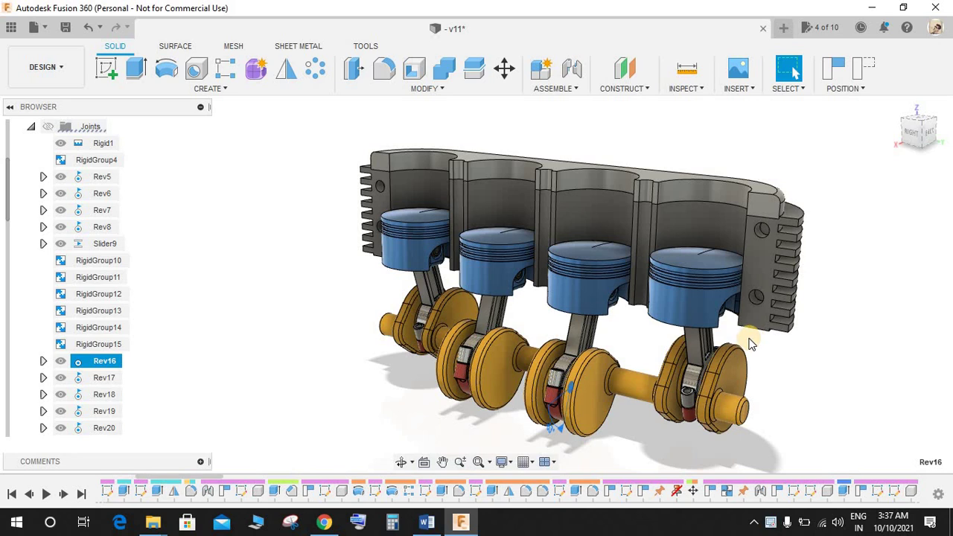
{"action": "middle_click_drag", "start_coordinate": [753, 344], "coordinate": [740, 329], "text": "shift"}
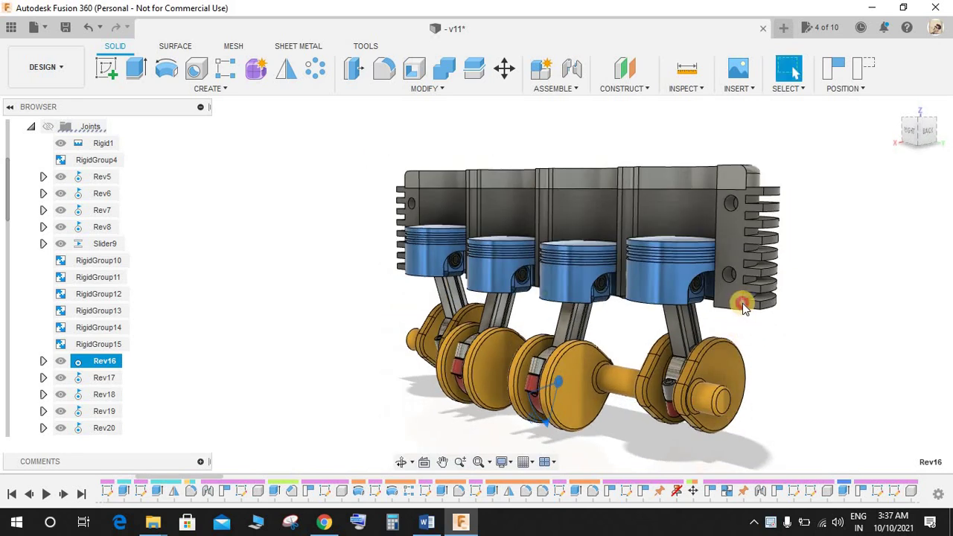
- Hide the cylinder block, its remaining upper section and the crankshaft to isolate the pistons and connecting rods
{"action": "left_click", "coordinate": [743, 305]}
{"action": "key", "text": "v"}
{"action": "left_click", "coordinate": [745, 384]}
{"action": "key", "text": "v"}
{"action": "left_click", "coordinate": [717, 179]}
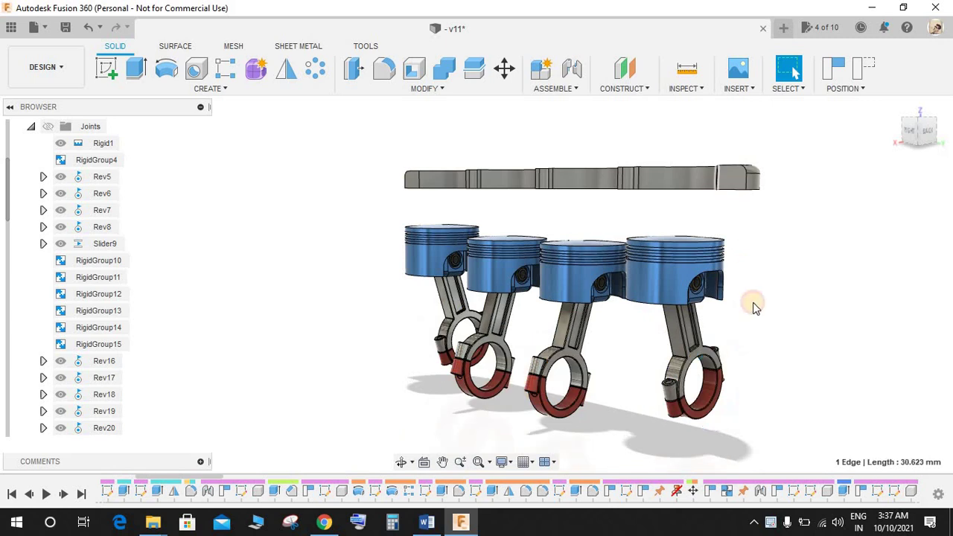
{"action": "key", "text": "v"}
- Examine the four isolated pistons and connecting rods from several sides
{"action": "middle_click_drag", "start_coordinate": [726, 271], "coordinate": [658, 349], "text": "shift"}
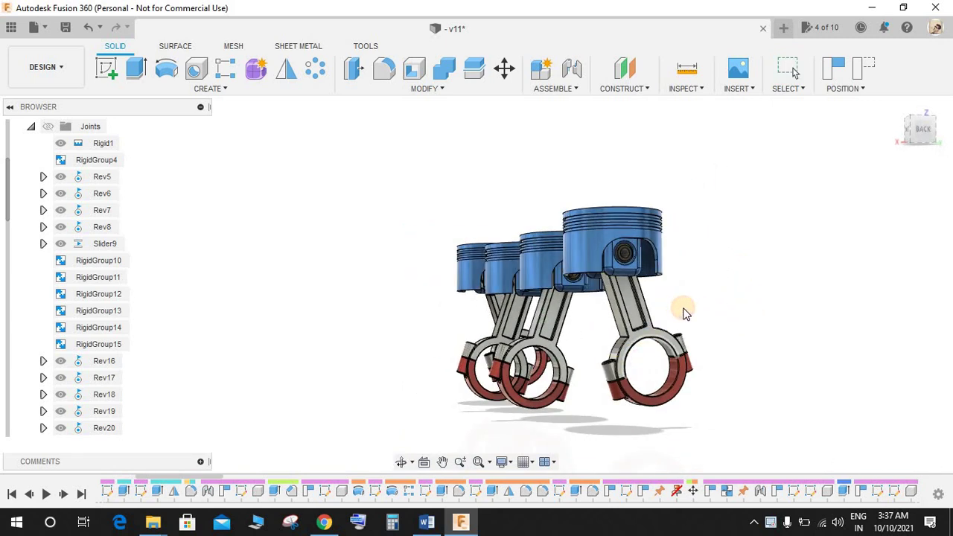
{"action": "middle_click_drag", "start_coordinate": [683, 310], "coordinate": [462, 282], "text": "shift"}
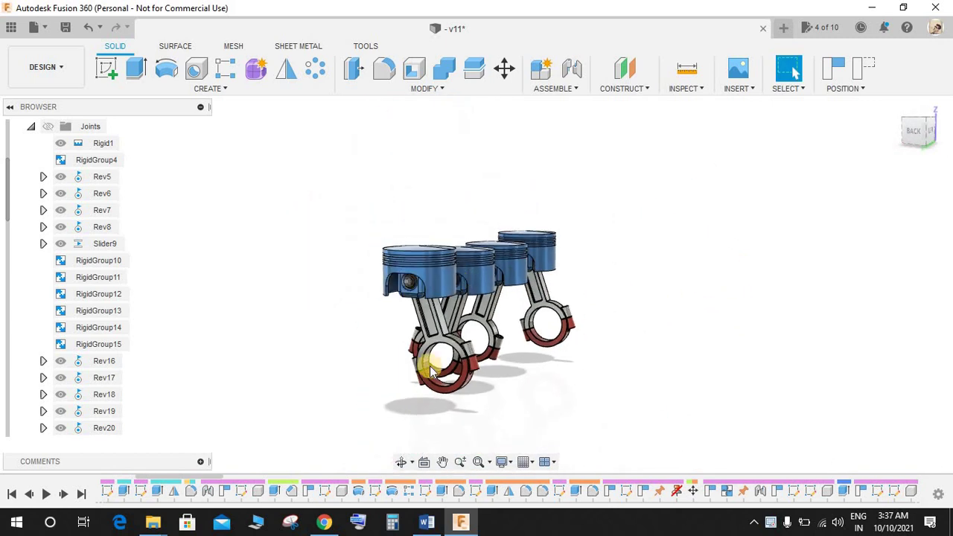
{"action": "scroll", "coordinate": [430, 357], "scroll_direction": "up", "scroll_amount": 3}
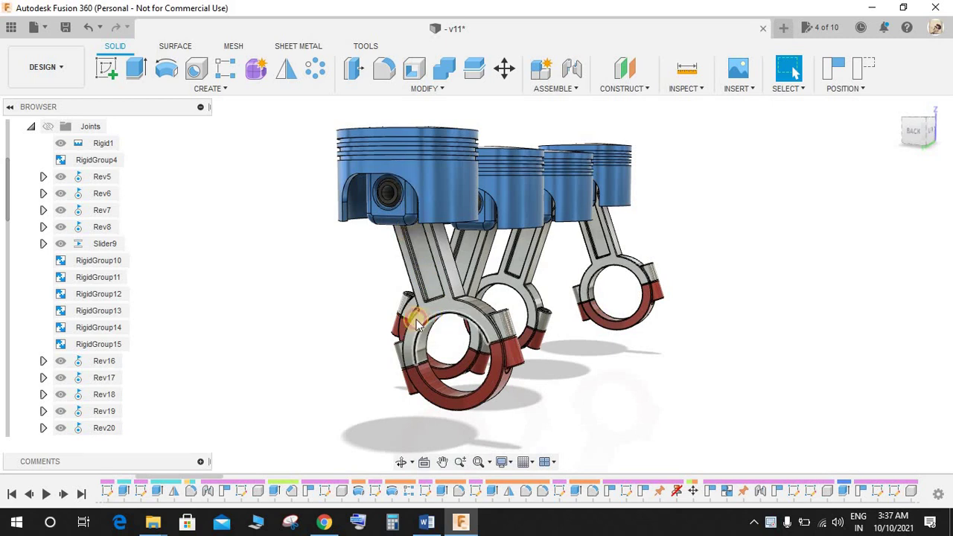
{"action": "left_click_drag", "start_coordinate": [414, 321], "coordinate": [555, 269]}
{"action": "scroll", "coordinate": [571, 268], "scroll_direction": "down", "scroll_amount": 3}
{"action": "middle_click_drag", "start_coordinate": [611, 280], "coordinate": [679, 301], "text": "shift"}
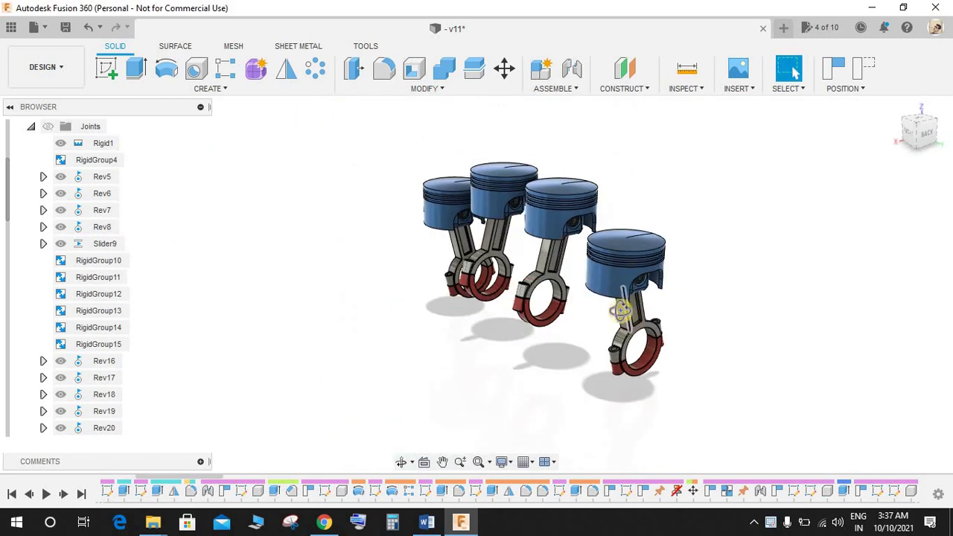
{"action": "scroll", "coordinate": [619, 307], "scroll_direction": "up", "scroll_amount": 2}
{"action": "scroll", "coordinate": [619, 308], "scroll_direction": "up", "scroll_amount": 2}
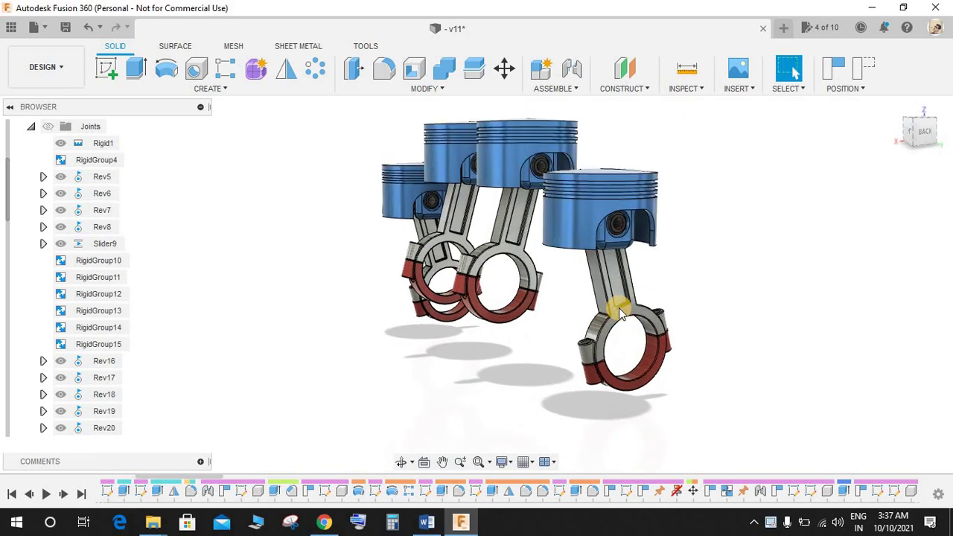
- Bring back the hidden parts and examine the complete engine assembly around the crankshaft
{"action": "scroll", "coordinate": [619, 307], "scroll_direction": "down", "scroll_amount": 2}
{"action": "scroll", "coordinate": [619, 311], "scroll_direction": "down", "scroll_amount": 2}
{"action": "scroll", "coordinate": [619, 308], "scroll_direction": "down", "scroll_amount": 1}
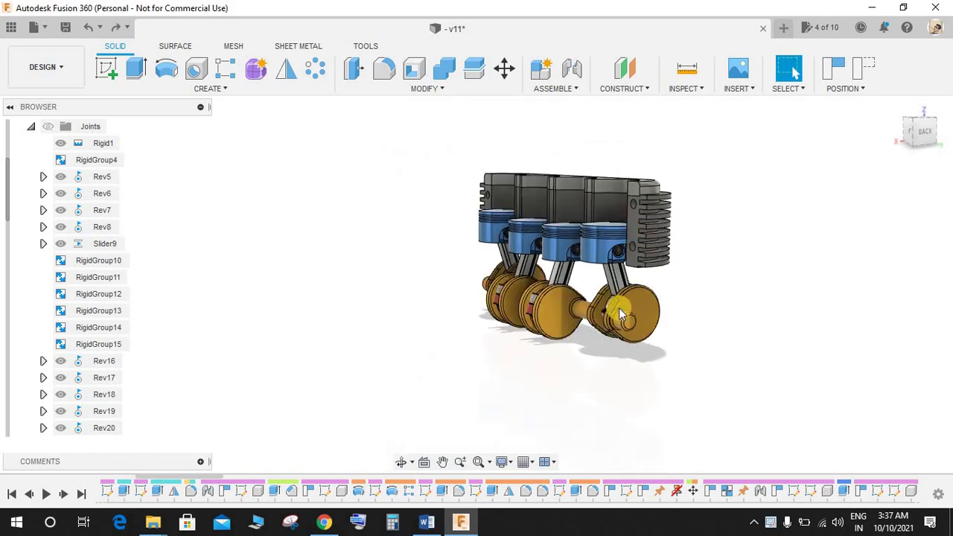
{"action": "left_click_drag", "start_coordinate": [618, 308], "coordinate": [654, 309]}
{"action": "middle_click_drag", "start_coordinate": [654, 308], "coordinate": [662, 289], "text": "shift"}
{"action": "scroll", "coordinate": [661, 286], "scroll_direction": "up", "scroll_amount": 3}
{"action": "mouse_move", "coordinate": [673, 378]}
{"action": "left_mouse_down"}
{"action": "mouse_move", "coordinate": [680, 330]}
{"action": "mouse_move", "coordinate": [618, 289]}
{"action": "mouse_move", "coordinate": [674, 348]}
{"action": "mouse_move", "coordinate": [658, 371]}
{"action": "left_mouse_up"}
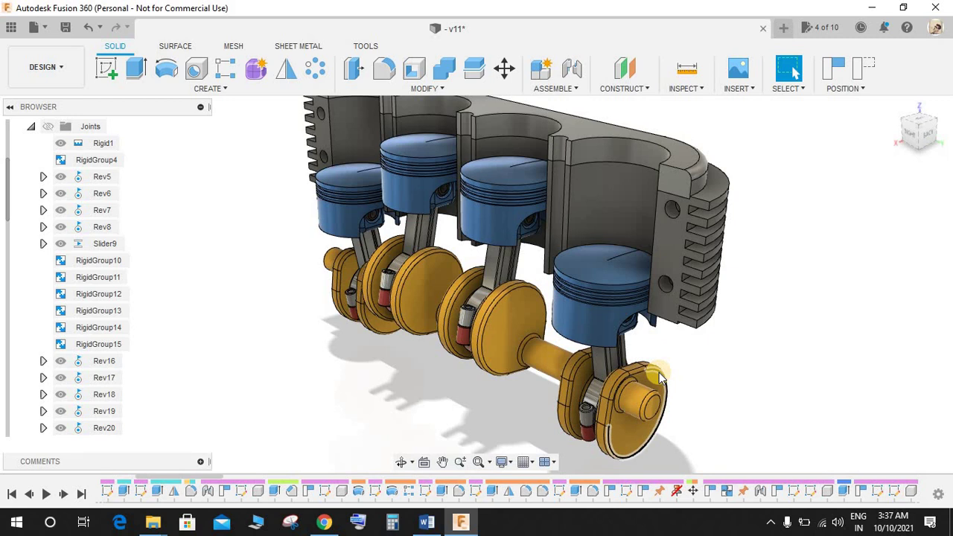
{"action": "left_click_drag", "start_coordinate": [654, 427], "coordinate": [648, 402]}
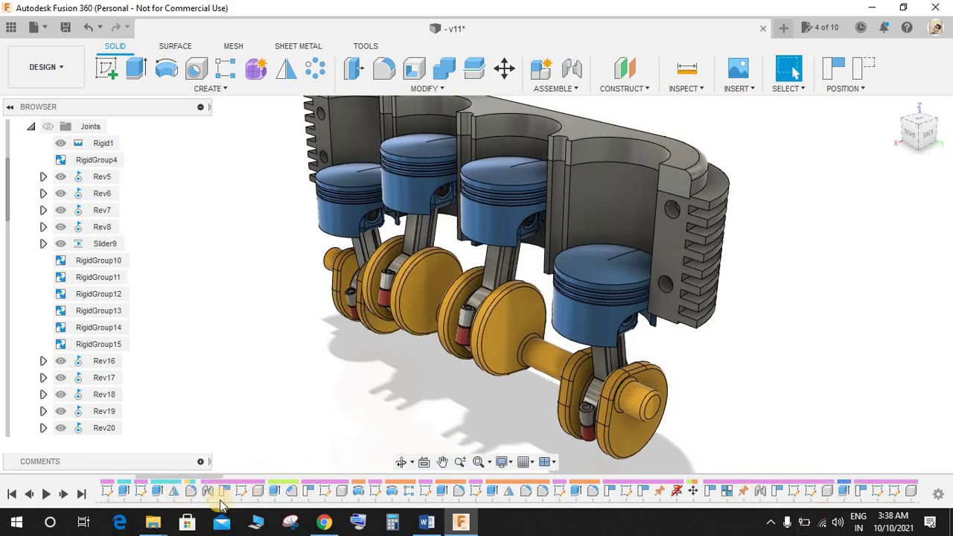
- Select the timeline features through the end and delete their groups with the option "Delete group and expand its contents"
{"action": "left_click", "coordinate": [276, 492]}
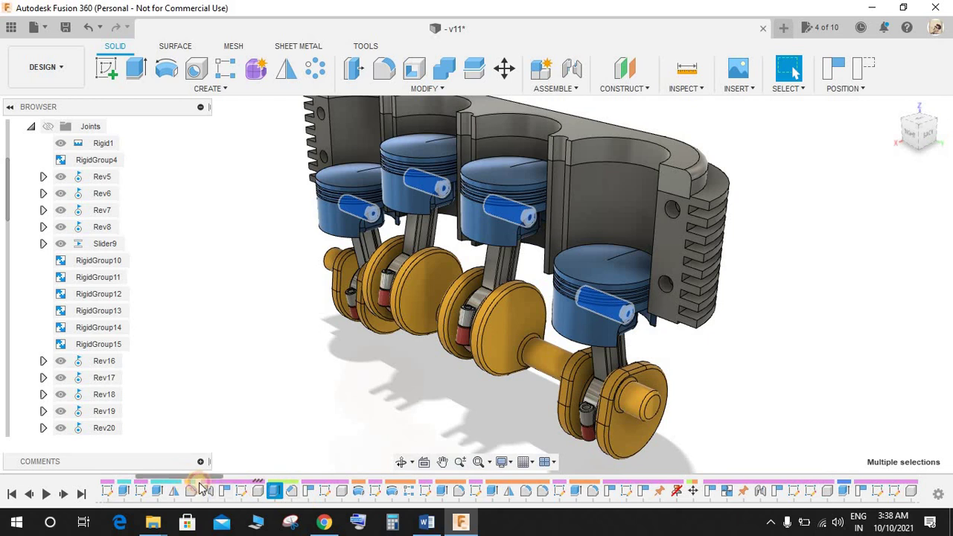
{"action": "left_click_drag", "start_coordinate": [201, 487], "coordinate": [905, 506]}
{"action": "left_click", "coordinate": [913, 492], "text": "shift"}
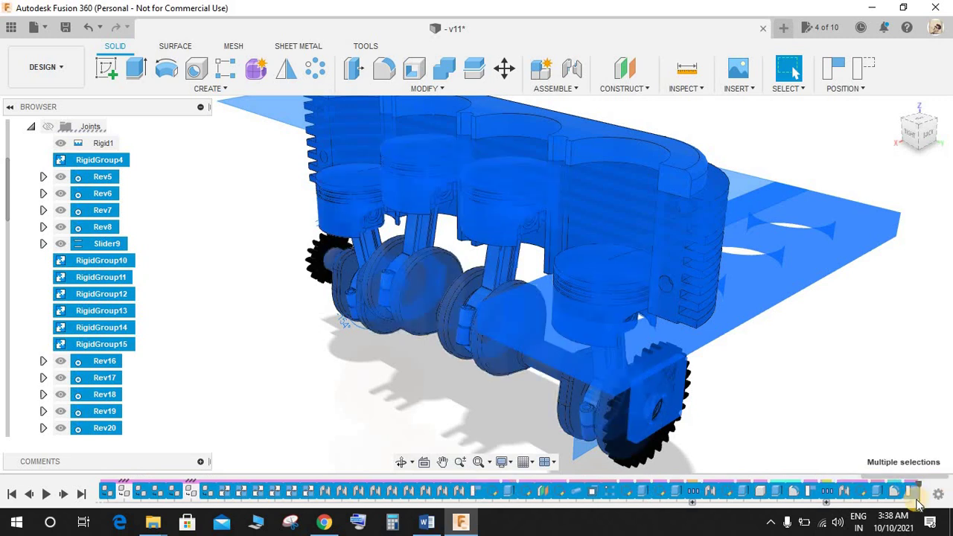
{"action": "key", "text": "Delete"}
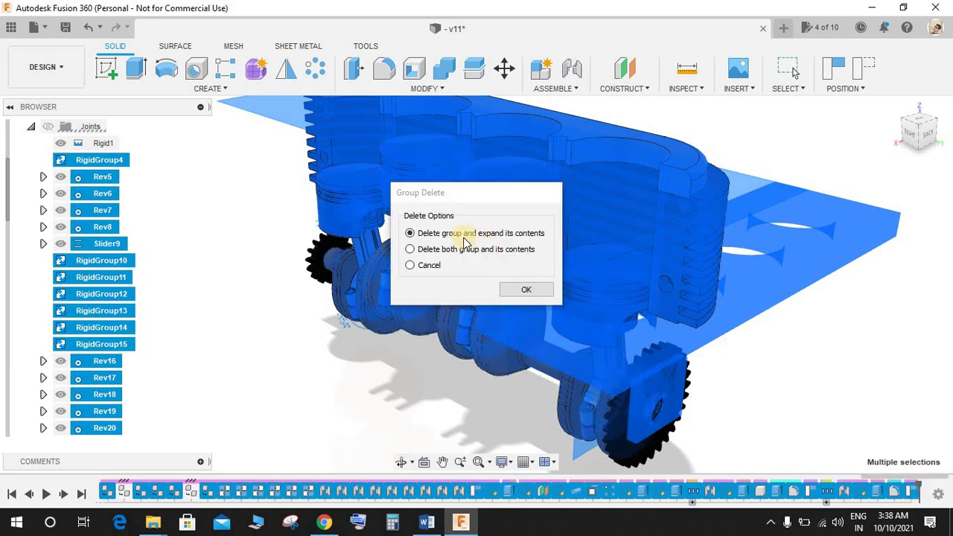
{"action": "left_click", "coordinate": [525, 291]}
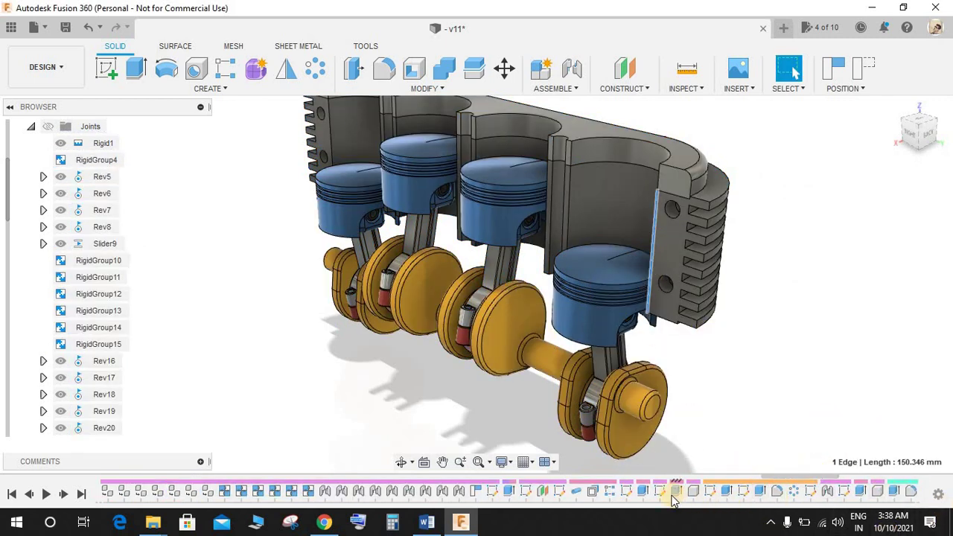
- Delete the trailing timeline features that create the gear and the cutaway of the cylinder block
{"action": "left_click", "coordinate": [913, 491], "text": "shift"}
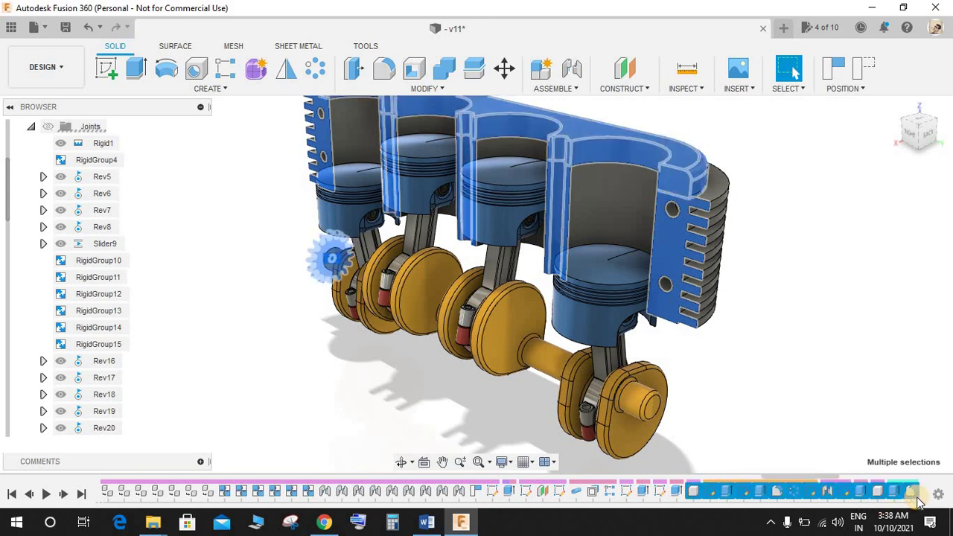
{"action": "key", "text": "Delete"}
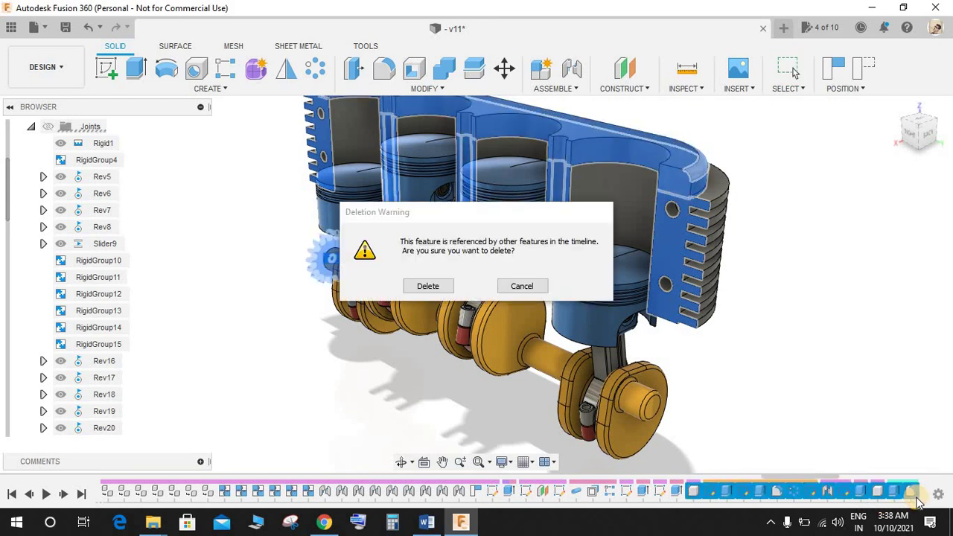
{"action": "left_click", "coordinate": [428, 287]}
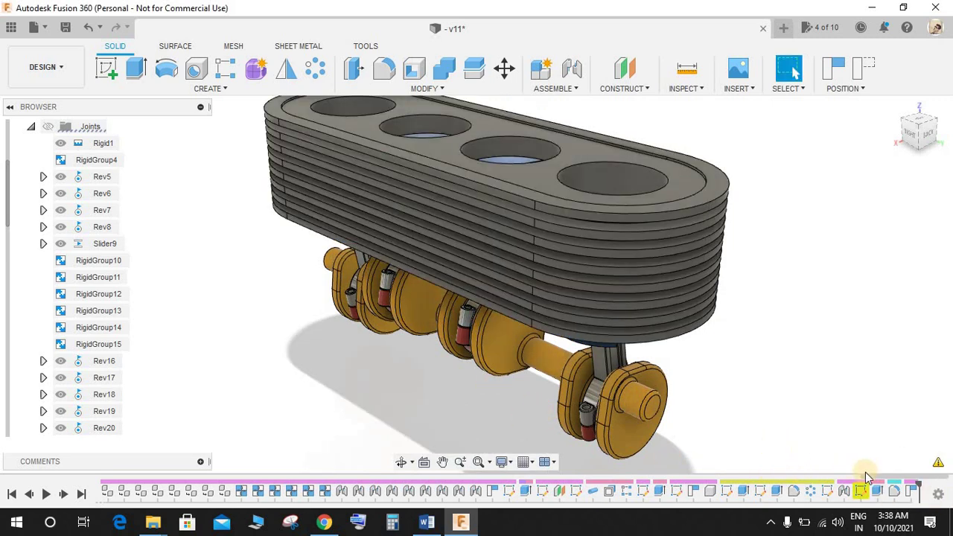
- Delete the timeline range ending at Position12, including joints Rev6 to Rev20, the crankshaft and the duplicated pistons and rods
{"action": "left_click", "coordinate": [897, 487]}
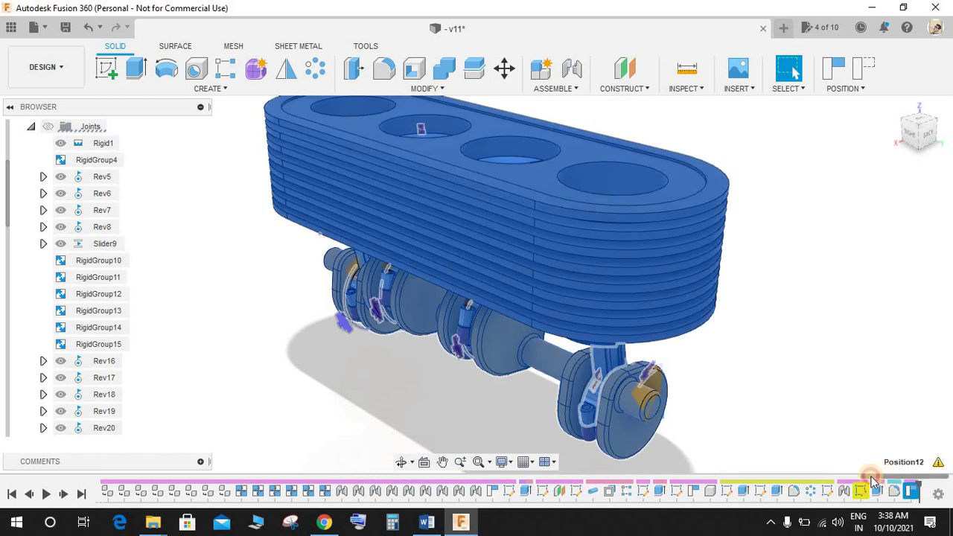
{"action": "left_click_drag", "start_coordinate": [476, 463], "coordinate": [378, 482]}
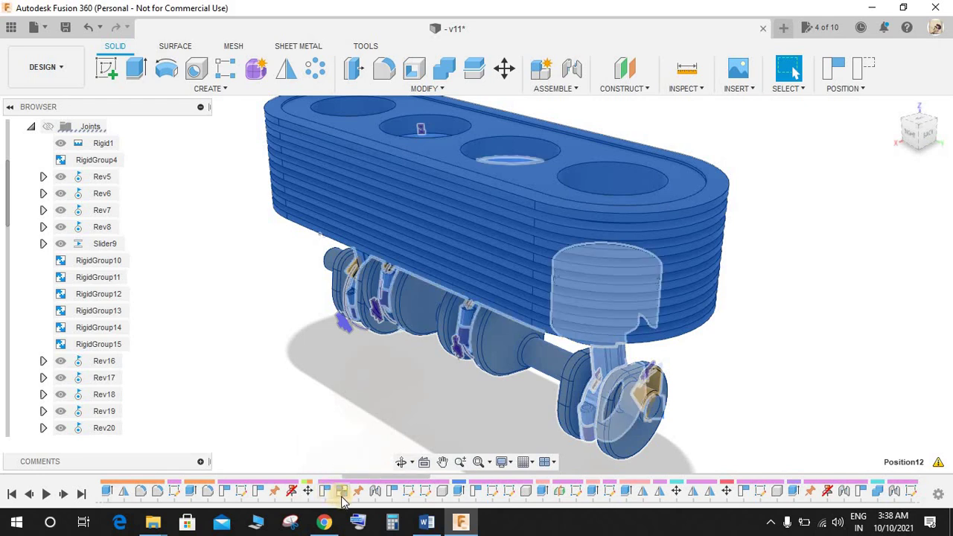
{"action": "left_click", "coordinate": [543, 500], "text": "shift"}
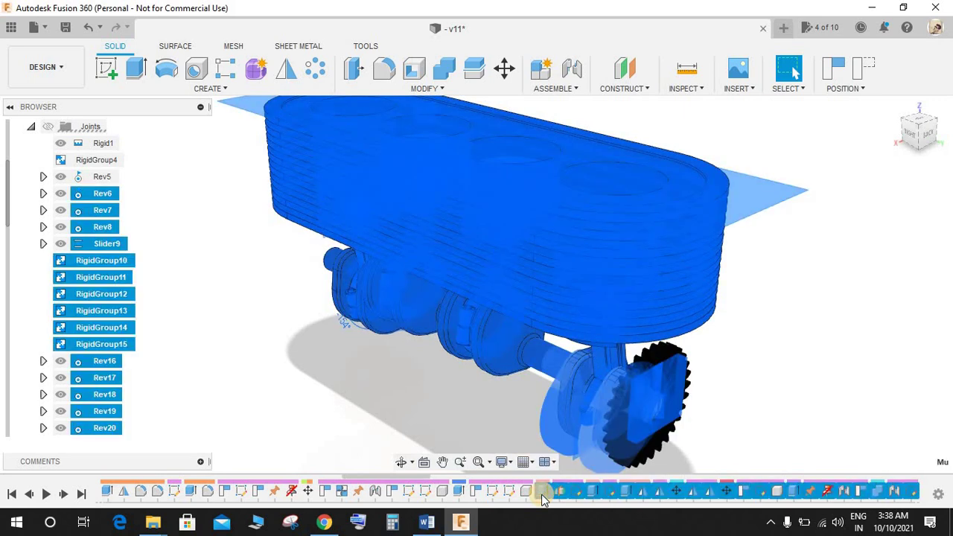
{"action": "key", "text": "Delete"}
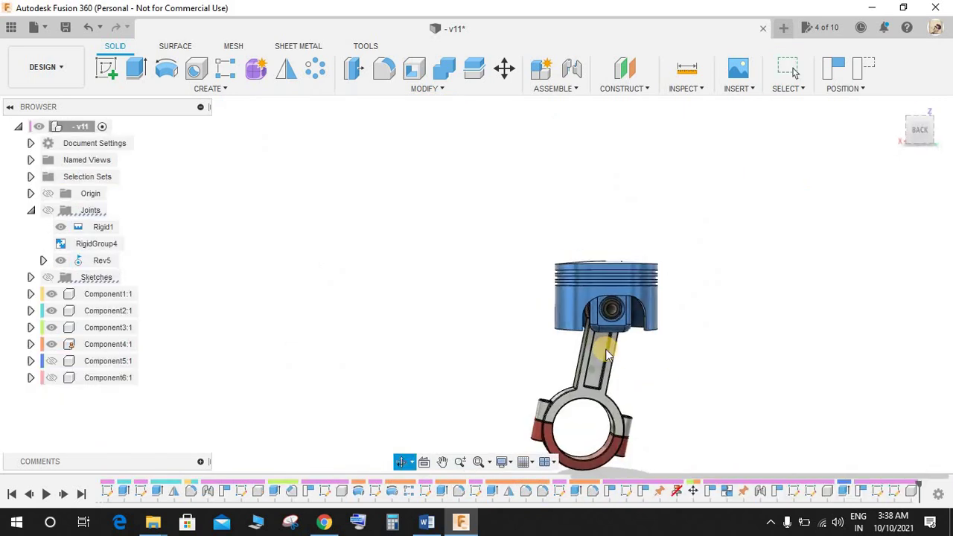
- Revert the displaced connecting rod to its saved position and inspect the single piston assembly
{"action": "left_click_drag", "start_coordinate": [611, 396], "coordinate": [622, 398]}
{"action": "left_click", "coordinate": [862, 78]}
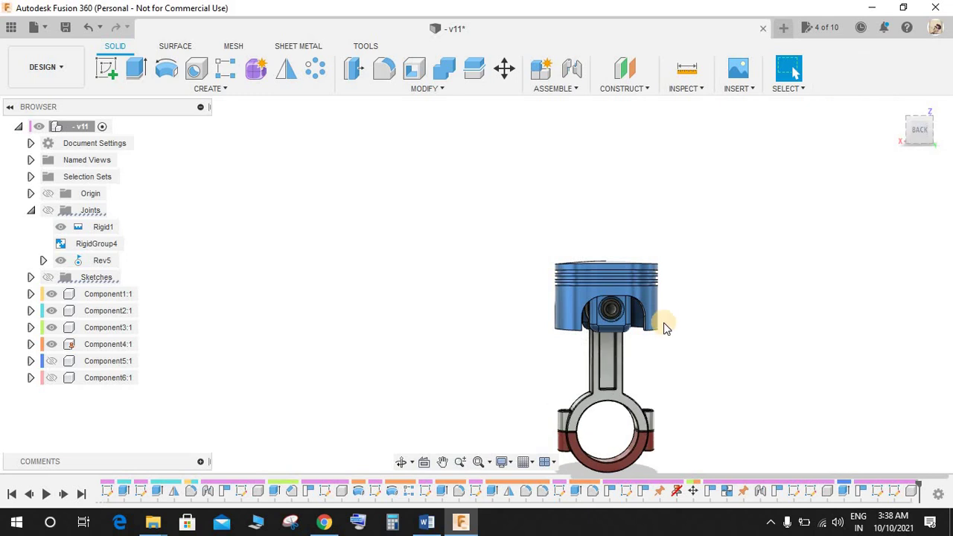
{"action": "scroll", "coordinate": [663, 325], "scroll_direction": "up", "scroll_amount": 4}
{"action": "scroll", "coordinate": [665, 325], "scroll_direction": "down", "scroll_amount": 6}
{"action": "mouse_move", "coordinate": [667, 326]}
{"action": "middle_mouse_down", "text": "shift"}
{"action": "mouse_move", "coordinate": [625, 329]}
{"action": "mouse_move", "coordinate": [660, 397]}
{"action": "mouse_move", "coordinate": [665, 318]}
{"action": "middle_mouse_up", "text": "shift"}
{"action": "scroll", "coordinate": [663, 402], "scroll_direction": "up", "scroll_amount": 5}
{"action": "left_click_drag", "start_coordinate": [612, 272], "coordinate": [644, 291]}
{"action": "key", "text": "Escape"}
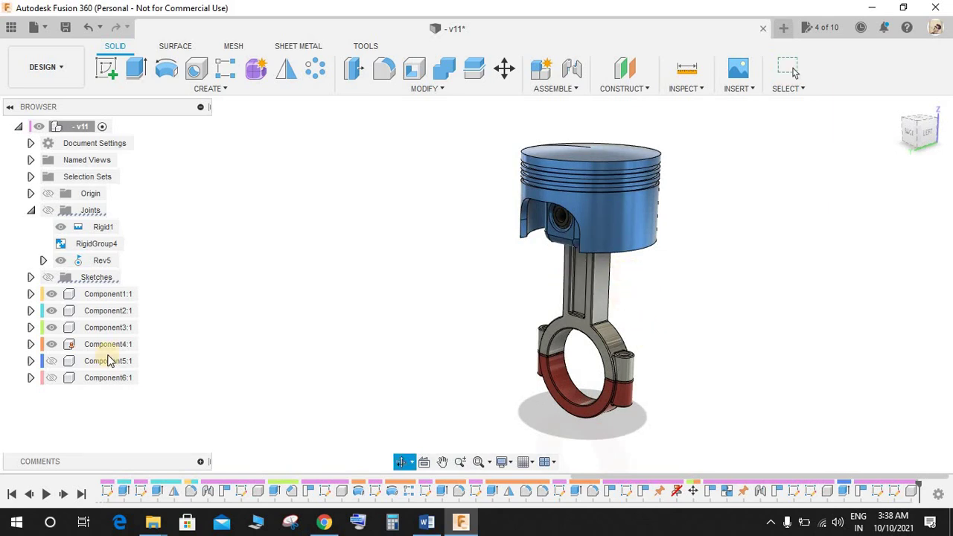
- Toggle the visibility of Component5 and Component6 to identify them, and delete Component5
{"action": "left_click", "coordinate": [52, 377]}
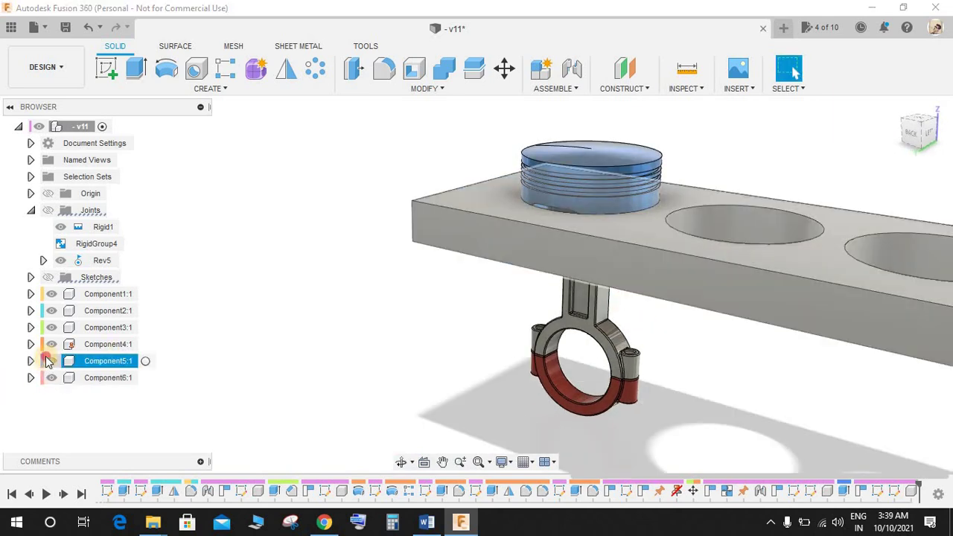
{"action": "left_click", "coordinate": [51, 377]}
{"action": "left_click", "coordinate": [51, 362]}
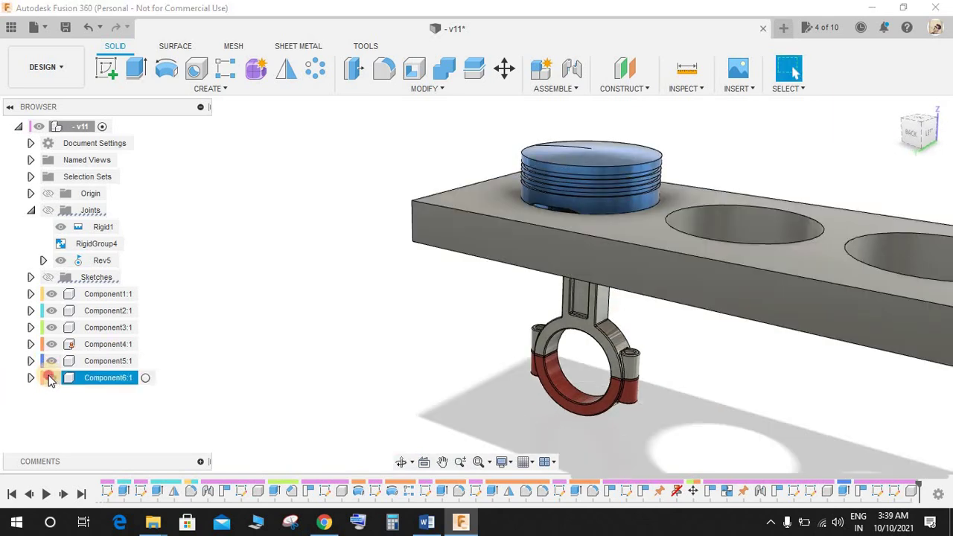
{"action": "left_click", "coordinate": [105, 364]}
{"action": "key", "text": "Delete"}
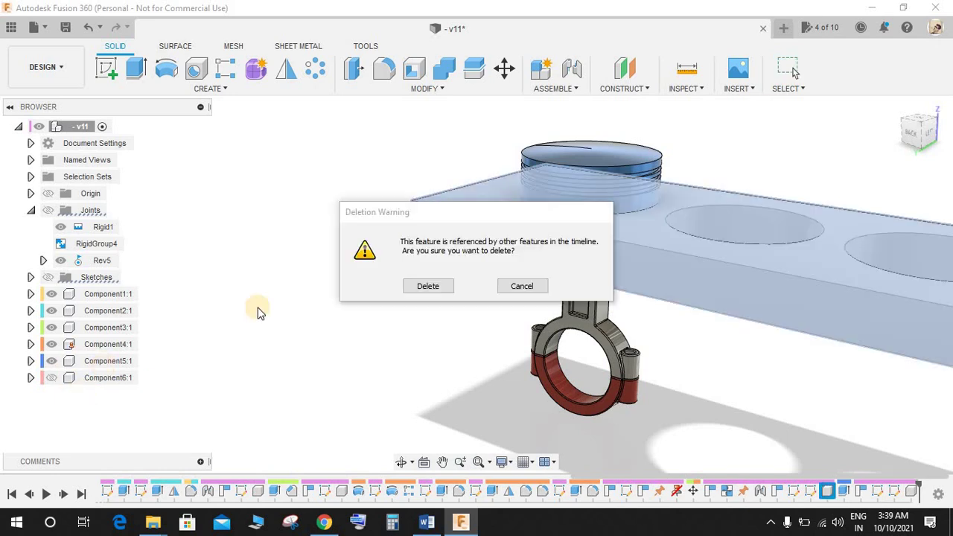
{"action": "left_click", "coordinate": [421, 291]}
- Delete Component6 from the assembly
{"action": "left_click", "coordinate": [94, 361]}
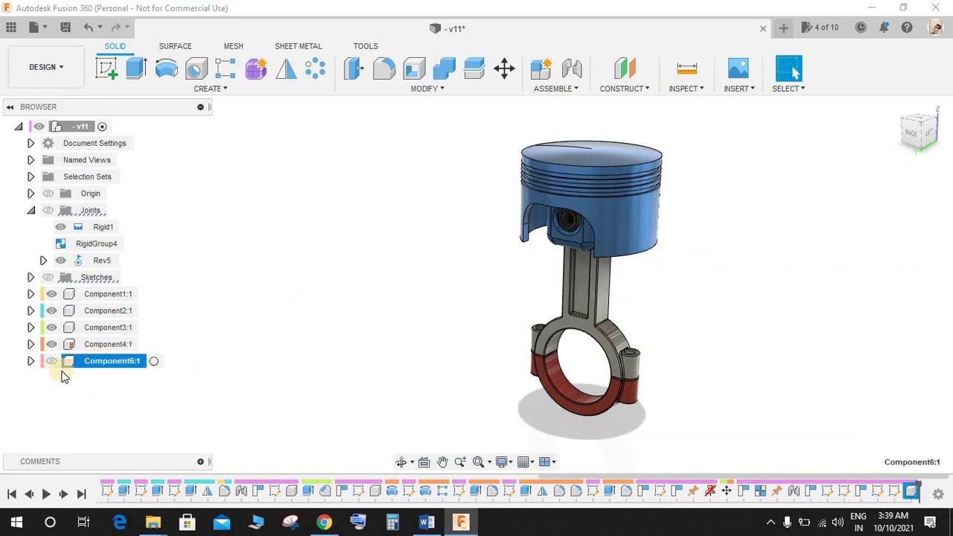
{"action": "scroll", "coordinate": [204, 379], "scroll_direction": "down", "scroll_amount": 3}
{"action": "scroll", "coordinate": [303, 384], "scroll_direction": "down", "scroll_amount": 3}
{"action": "scroll", "coordinate": [304, 384], "scroll_direction": "up", "scroll_amount": 3}
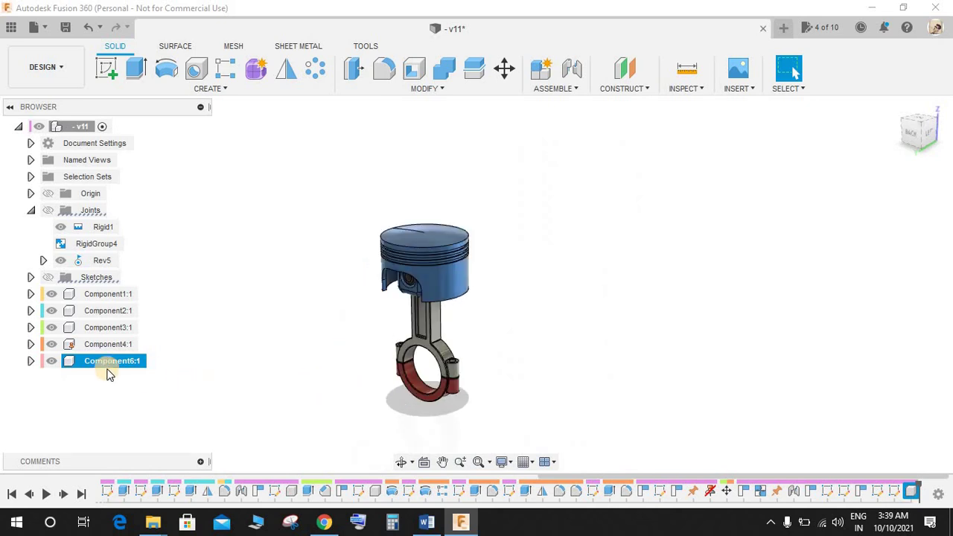
{"action": "key", "text": "Delete"}
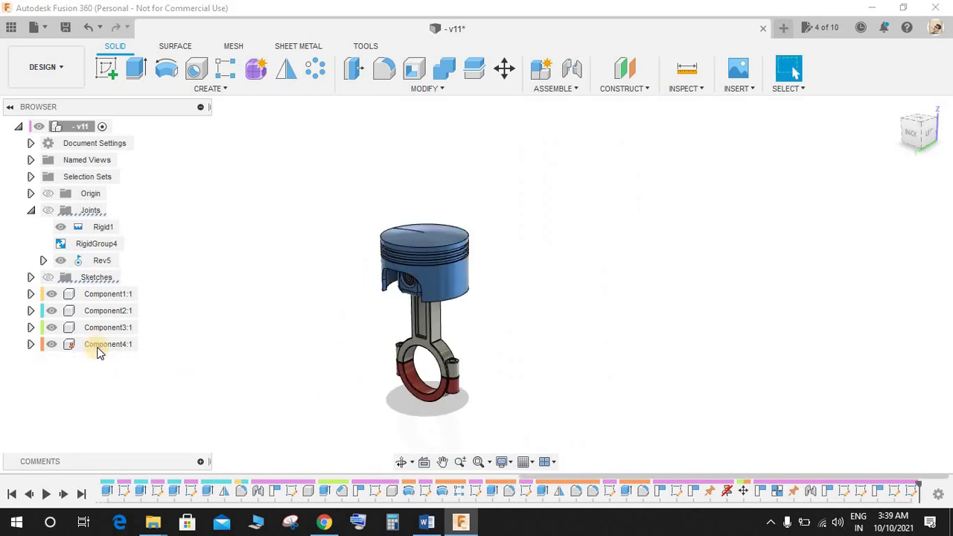
- Swing the connecting rod to test its joint with the piston, and revert the assembly's position
{"action": "left_click", "coordinate": [98, 347]}
{"action": "right_click", "coordinate": [97, 346]}
{"action": "scroll", "coordinate": [419, 353], "scroll_direction": "up", "scroll_amount": 3}
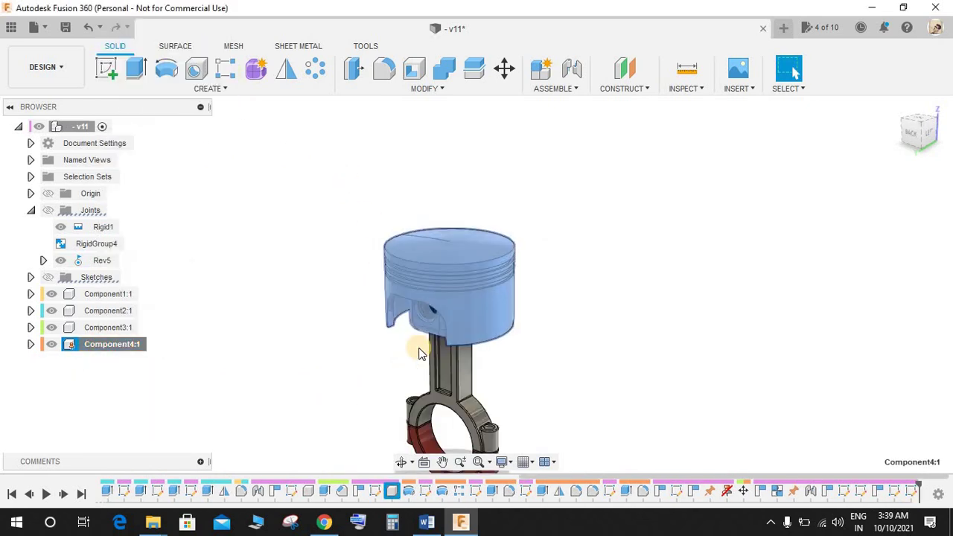
{"action": "scroll", "coordinate": [419, 354], "scroll_direction": "down", "scroll_amount": 4}
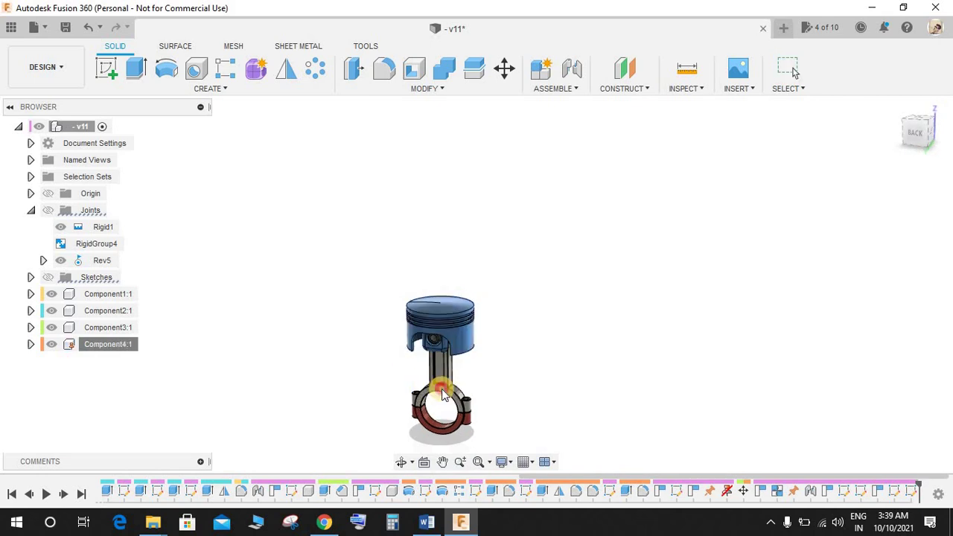
{"action": "mouse_move", "coordinate": [442, 388]}
{"action": "left_mouse_down"}
{"action": "mouse_move", "coordinate": [308, 357]}
{"action": "mouse_move", "coordinate": [385, 365]}
{"action": "mouse_move", "coordinate": [427, 383]}
{"action": "left_mouse_up"}
{"action": "scroll", "coordinate": [417, 363], "scroll_direction": "up", "scroll_amount": 3}
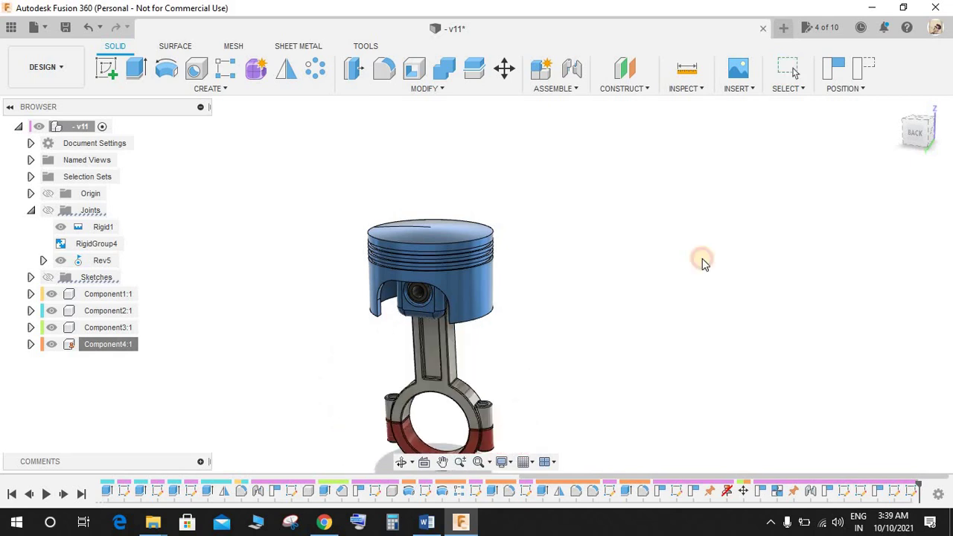
{"action": "left_click", "coordinate": [860, 69]}
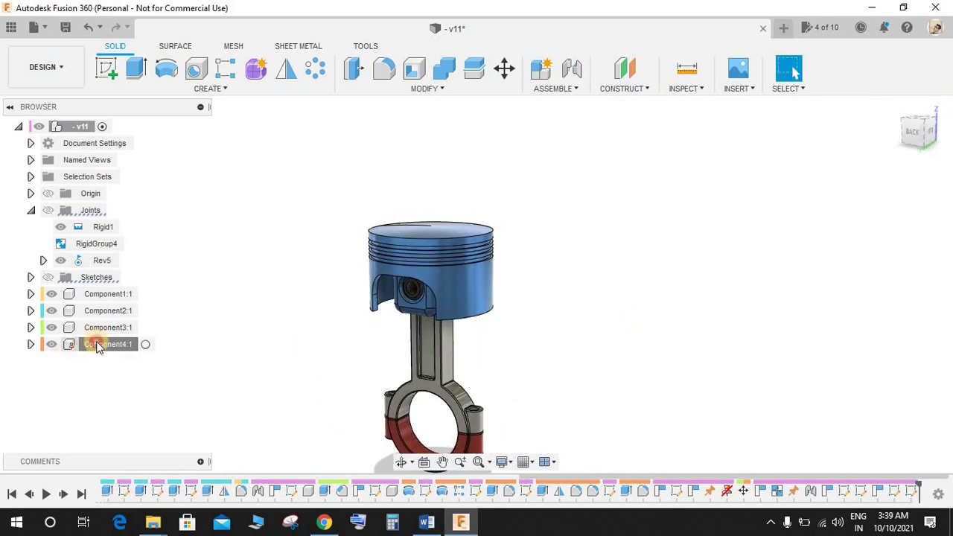
- Unground the piston component (Component4) and shift the connecting rod to test the assembly's movement
{"action": "left_click", "coordinate": [97, 345]}
{"action": "middle_click_drag", "start_coordinate": [598, 377], "coordinate": [589, 340]}
{"action": "left_click", "coordinate": [593, 285]}
{"action": "right_click", "coordinate": [105, 345]}
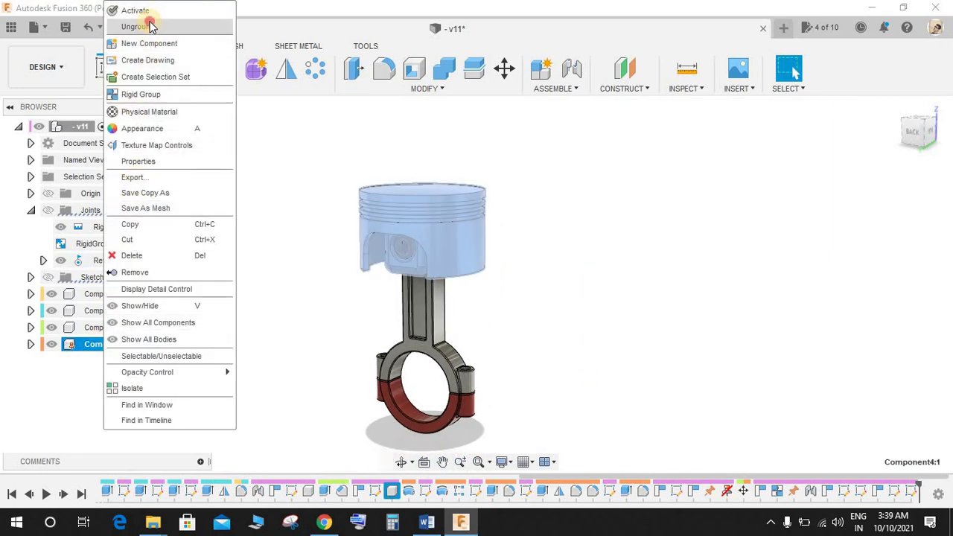
{"action": "left_click", "coordinate": [138, 26]}
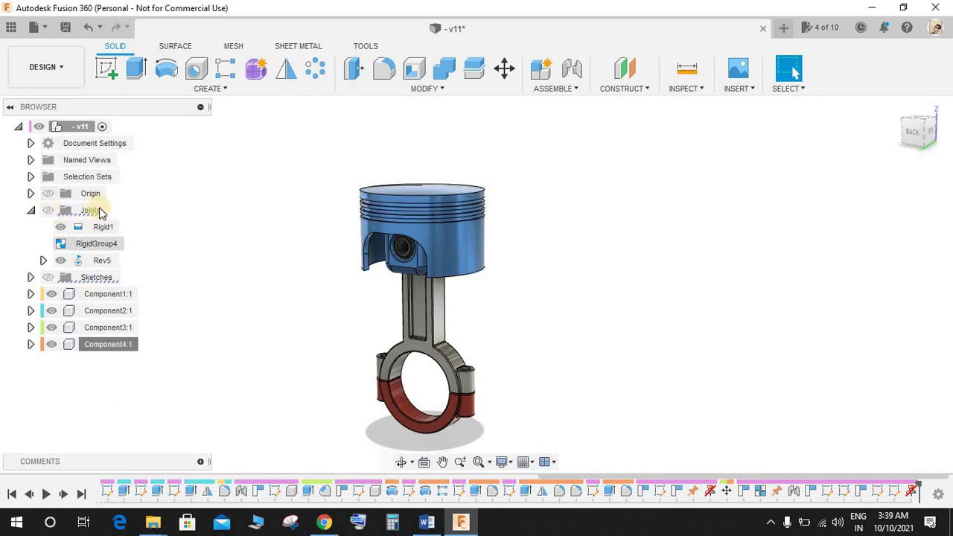
{"action": "left_click_drag", "start_coordinate": [407, 361], "coordinate": [419, 383]}
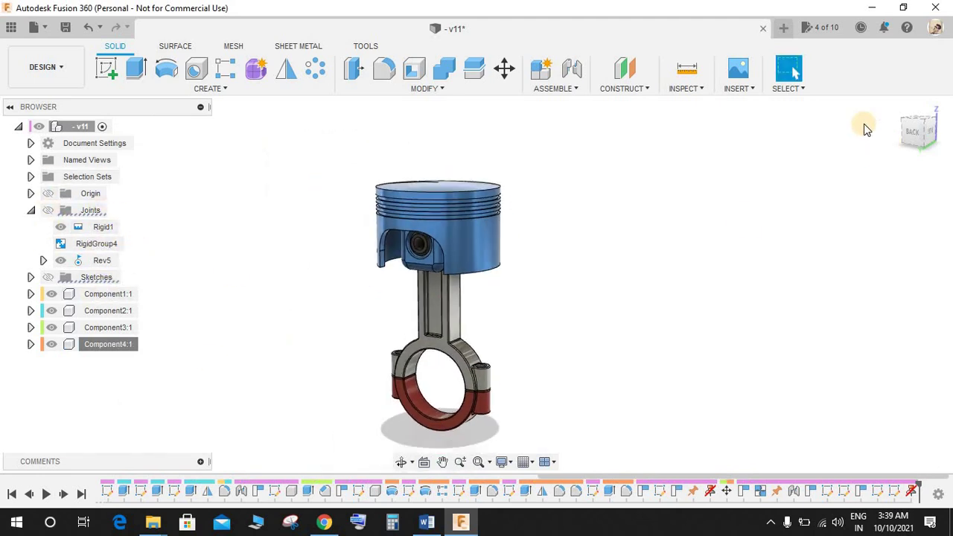
- On the connecting rod's flat face, sketch a circle about 56 mm in diameter, concentric with the big-end bore
{"action": "middle_click_drag", "start_coordinate": [489, 296], "coordinate": [539, 281], "text": "shift"}
{"action": "left_click", "coordinate": [108, 71]}
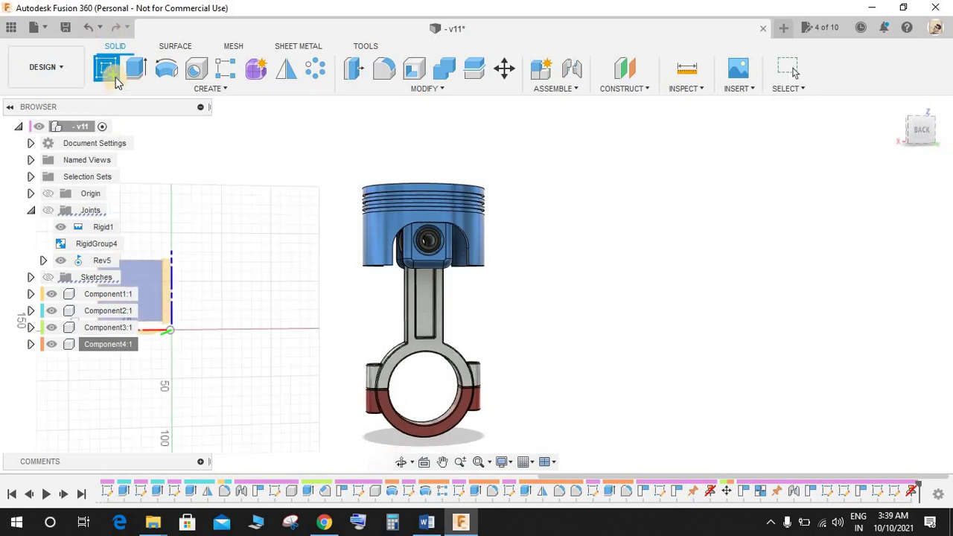
{"action": "scroll", "coordinate": [432, 335], "scroll_direction": "up", "scroll_amount": 3}
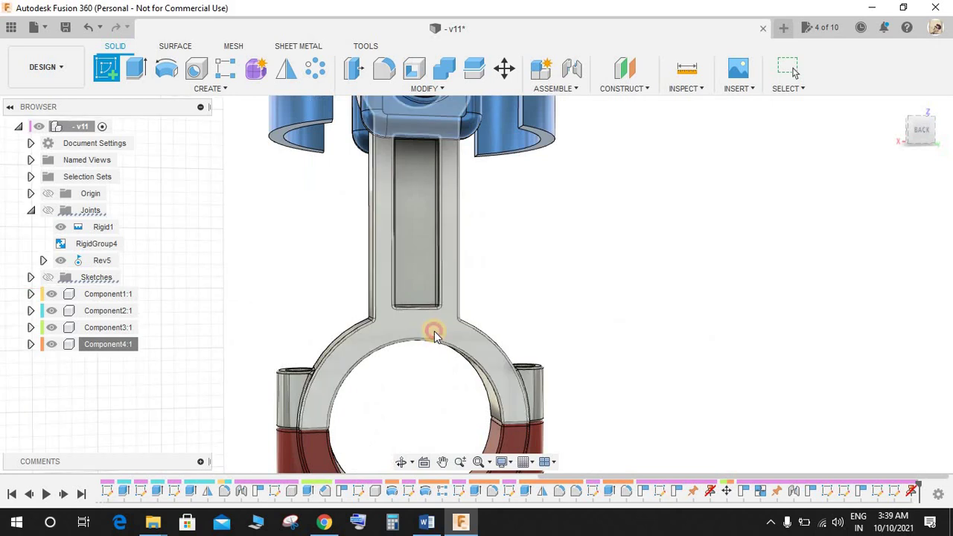
{"action": "left_click", "coordinate": [434, 331]}
{"action": "key", "text": "c"}
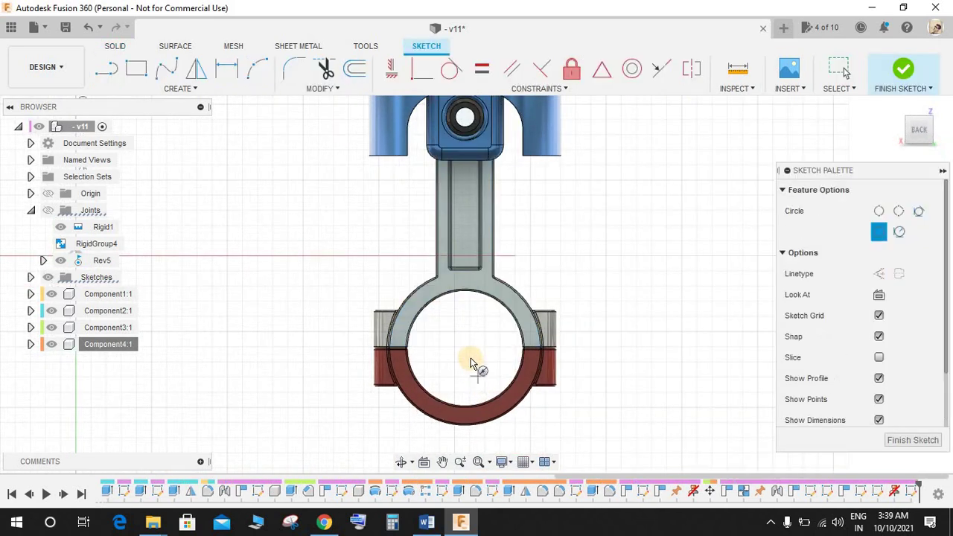
{"action": "left_click", "coordinate": [464, 347]}
{"action": "scroll", "coordinate": [502, 324], "scroll_direction": "up", "scroll_amount": 3}
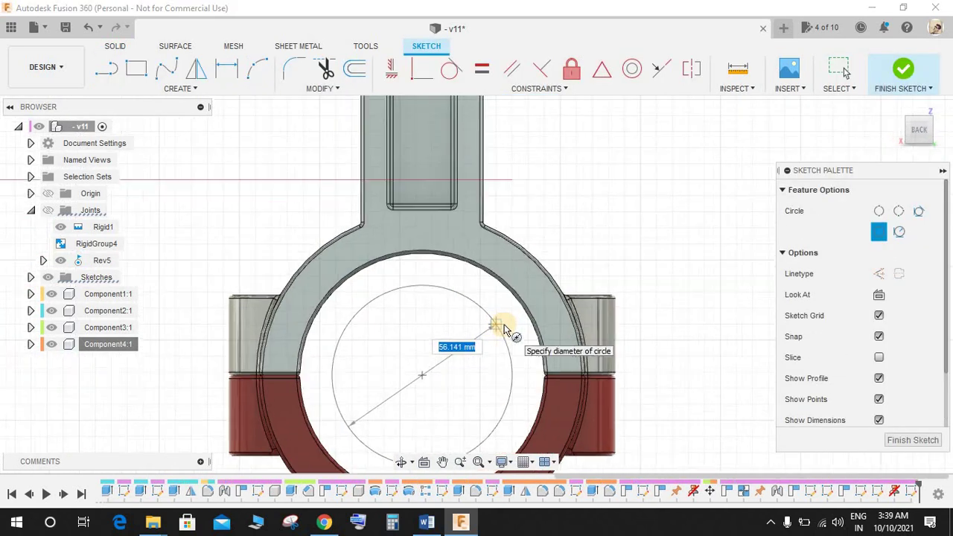
{"action": "left_click", "coordinate": [504, 328]}
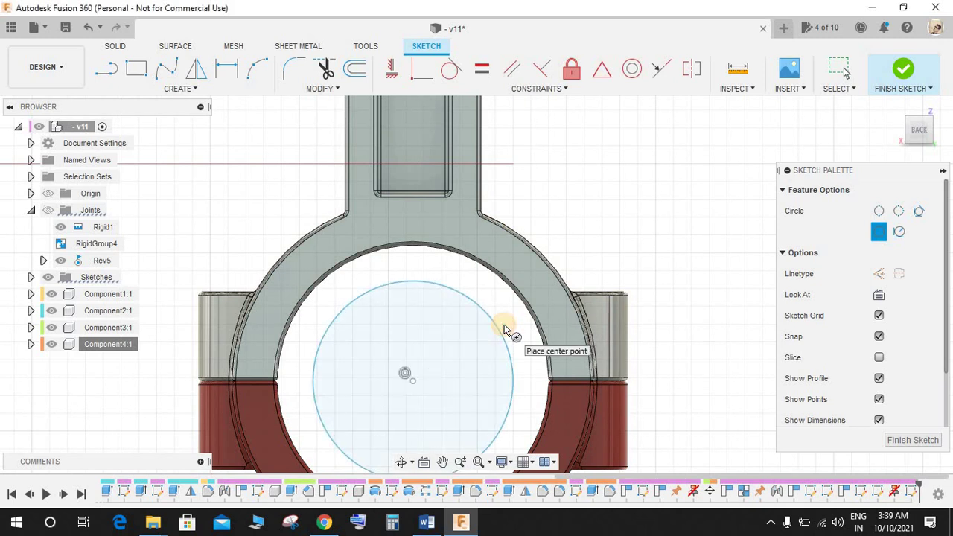
- Dimension the circle's diameter to 76.20 mm to fill the big-end bore, and finish the sketch
{"action": "key", "text": "Escape"}
{"action": "left_click", "coordinate": [504, 329]}
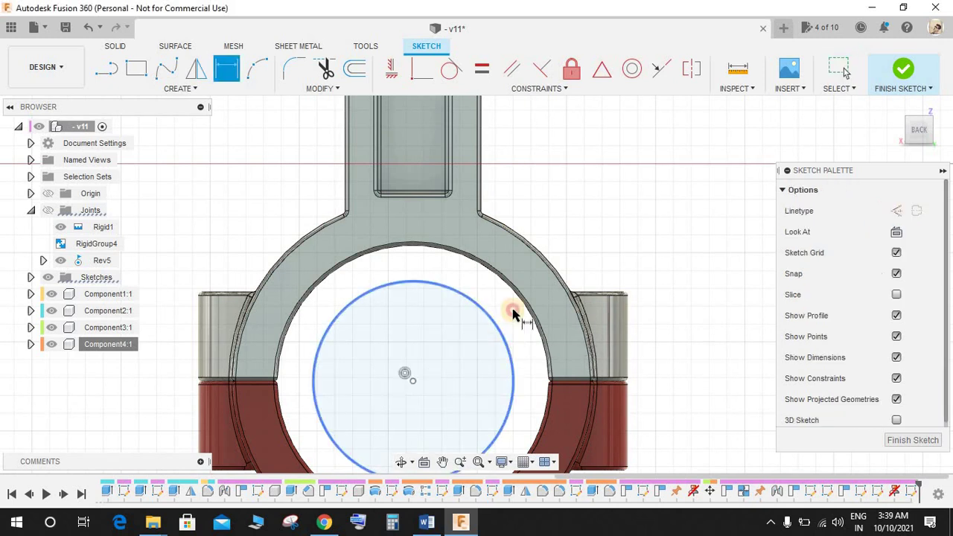
{"action": "left_click", "coordinate": [571, 244]}
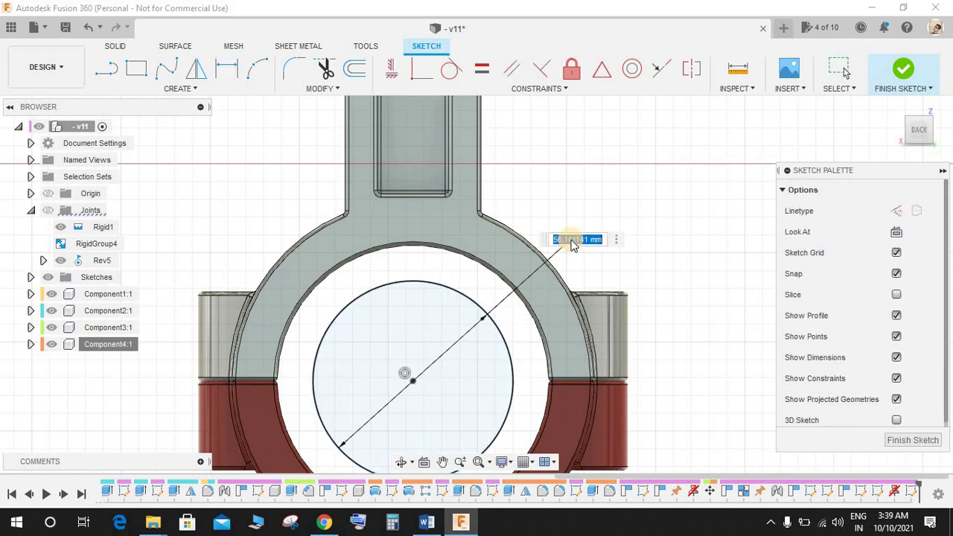
{"action": "key", "text": "Return"}
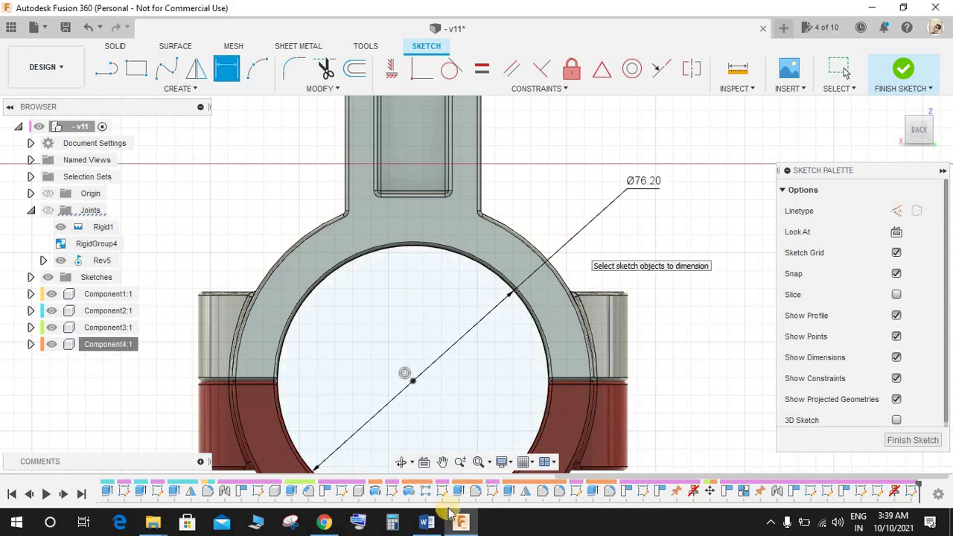
{"action": "scroll", "coordinate": [464, 402], "scroll_direction": "down", "scroll_amount": 3}
{"action": "scroll", "coordinate": [465, 402], "scroll_direction": "down", "scroll_amount": 3}
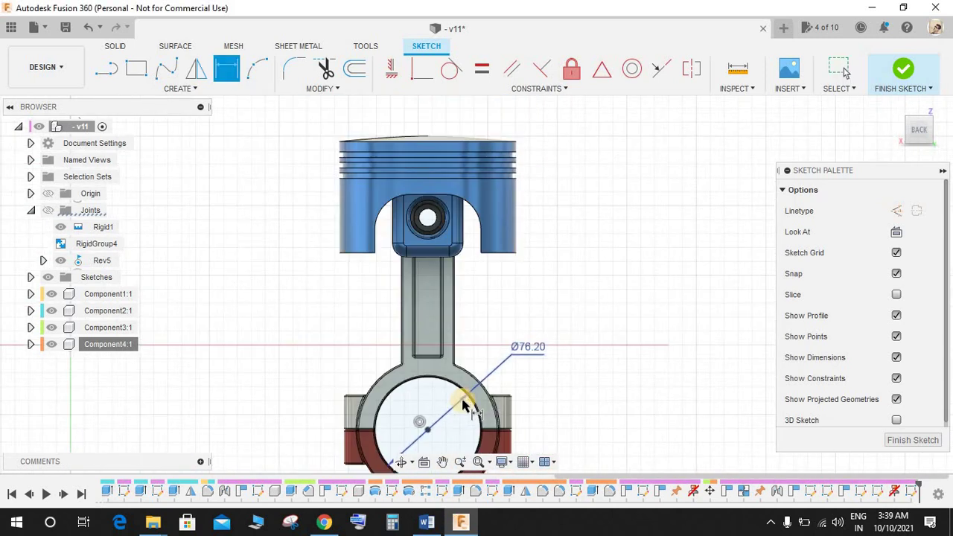
{"action": "left_click", "coordinate": [899, 82]}
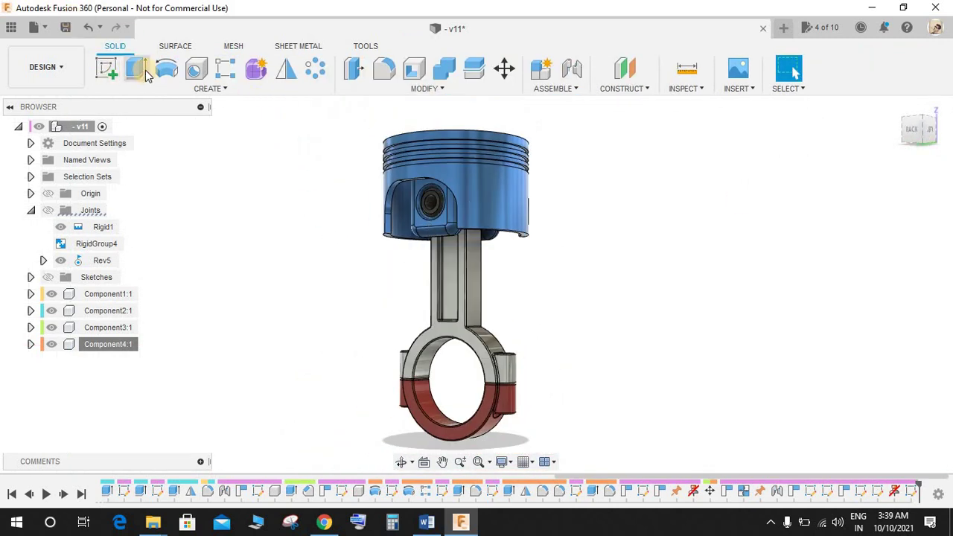
- Show the sketches and set up an extrusion of the big-end circle, about 11.3 mm outward, as a new component
{"action": "left_click", "coordinate": [145, 70]}
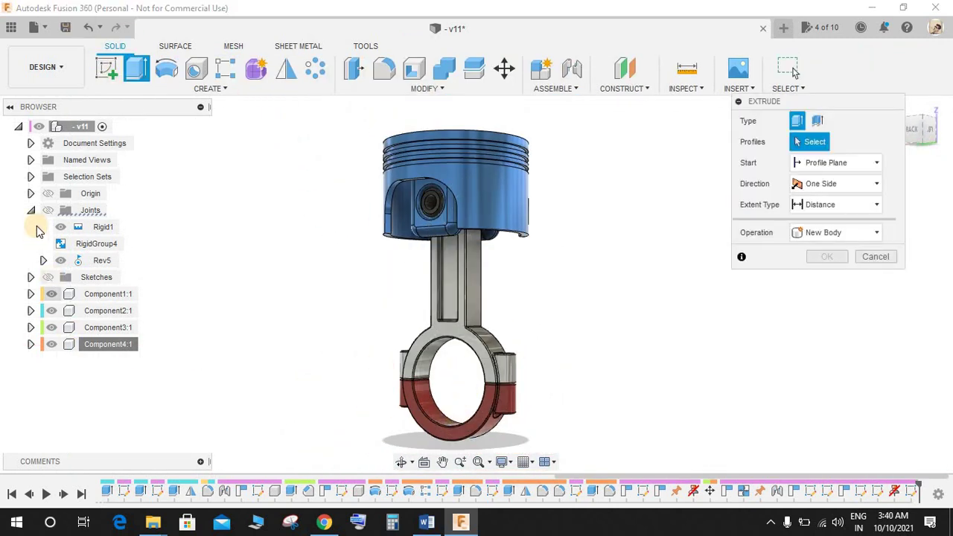
{"action": "left_click", "coordinate": [49, 278]}
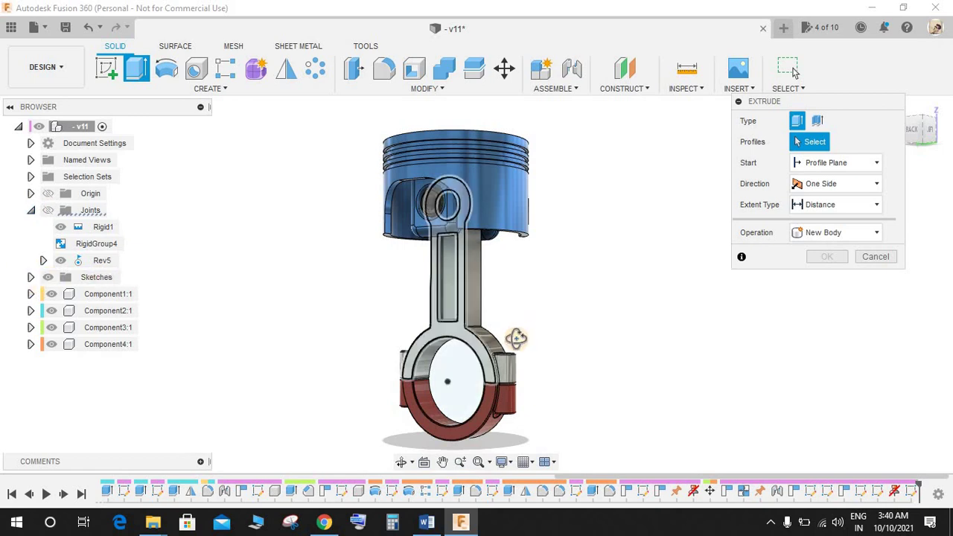
{"action": "middle_click_drag", "start_coordinate": [515, 339], "coordinate": [460, 365], "text": "shift"}
{"action": "left_click", "coordinate": [460, 364]}
{"action": "middle_click_drag", "start_coordinate": [526, 367], "coordinate": [463, 380], "text": "shift"}
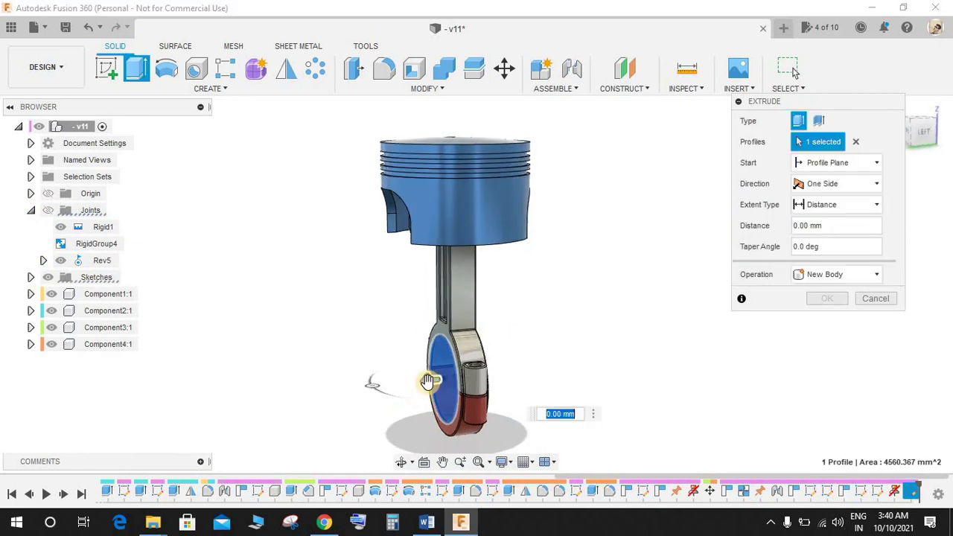
{"action": "left_click_drag", "start_coordinate": [436, 382], "coordinate": [415, 382]}
{"action": "left_click", "coordinate": [826, 274]}
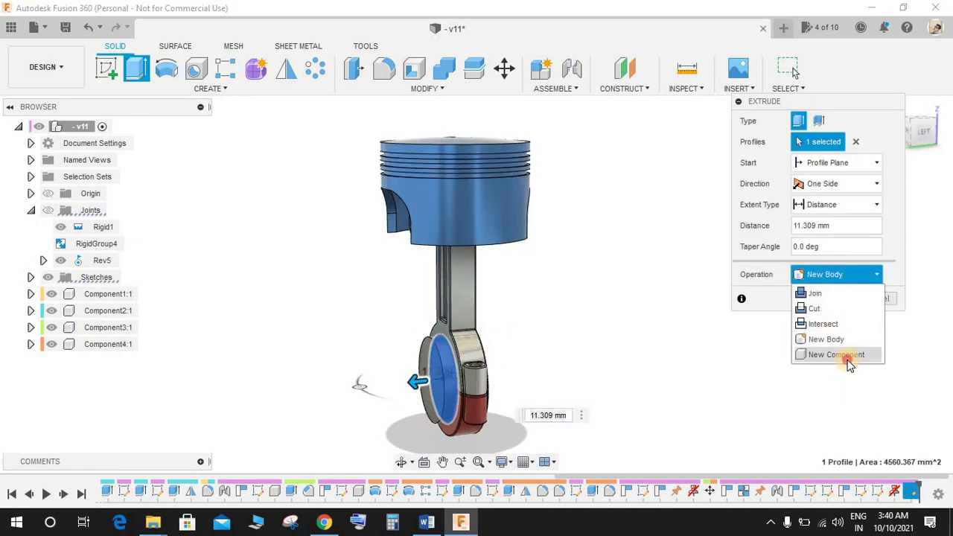
{"action": "left_click", "coordinate": [841, 356]}
- Make the extrusion two-sided with 10 mm on side 1 and 34 mm on side 2, and complete it
{"action": "middle_click_drag", "start_coordinate": [591, 291], "coordinate": [456, 378], "text": "shift"}
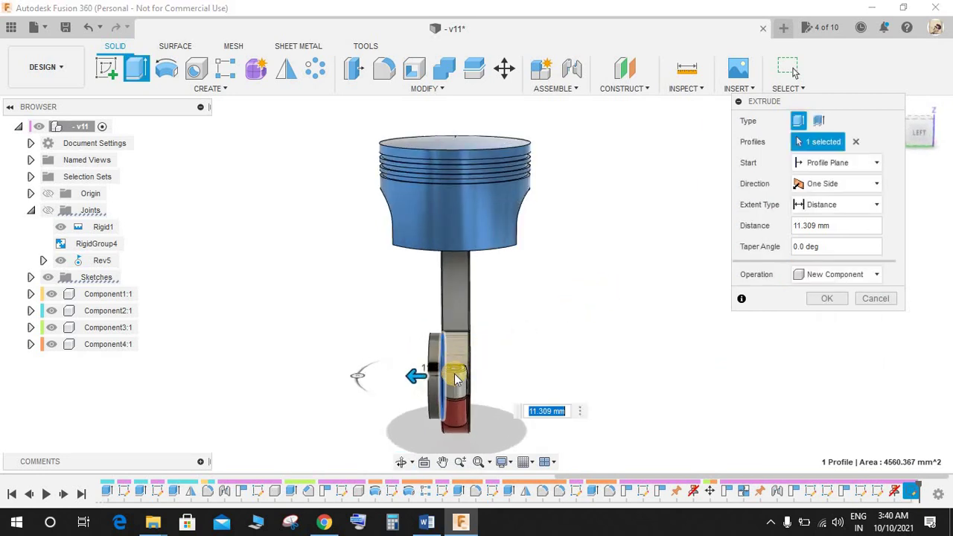
{"action": "left_click", "coordinate": [852, 184]}
{"action": "left_click", "coordinate": [822, 218]}
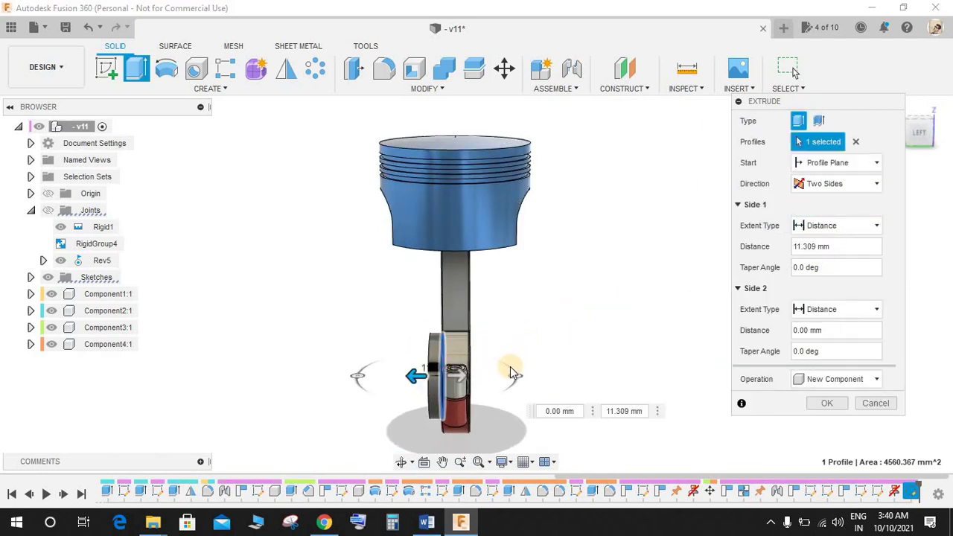
{"action": "left_click_drag", "start_coordinate": [469, 381], "coordinate": [506, 376]}
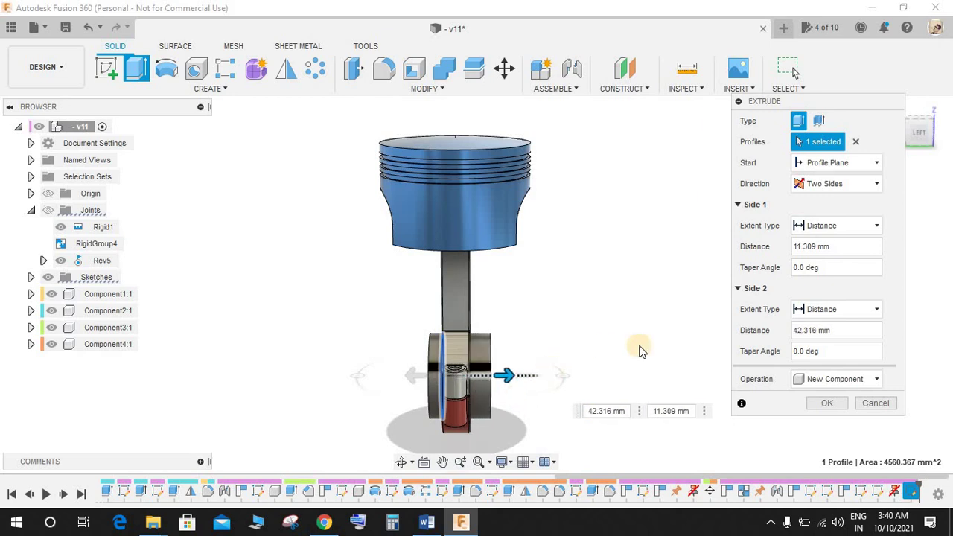
{"action": "left_click", "coordinate": [812, 247]}
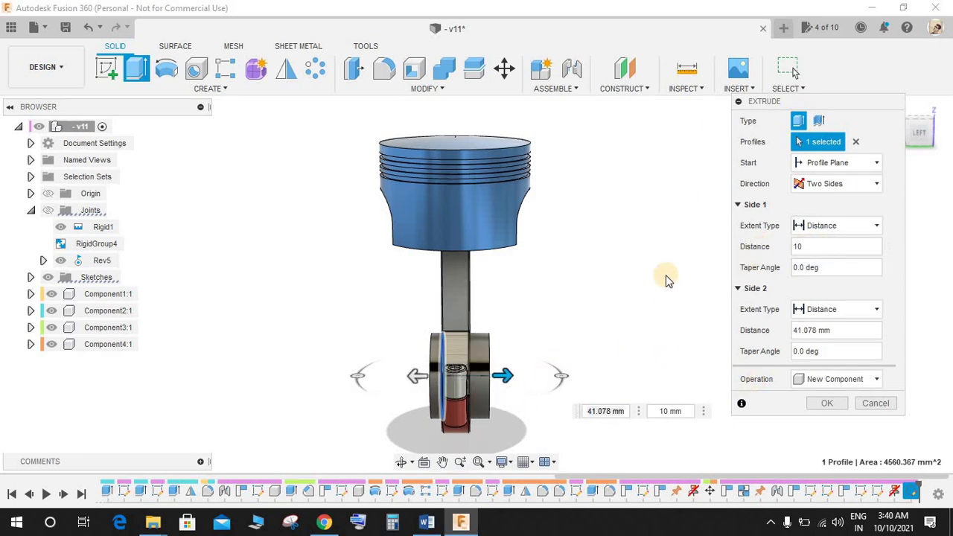
{"action": "left_click", "coordinate": [836, 334]}
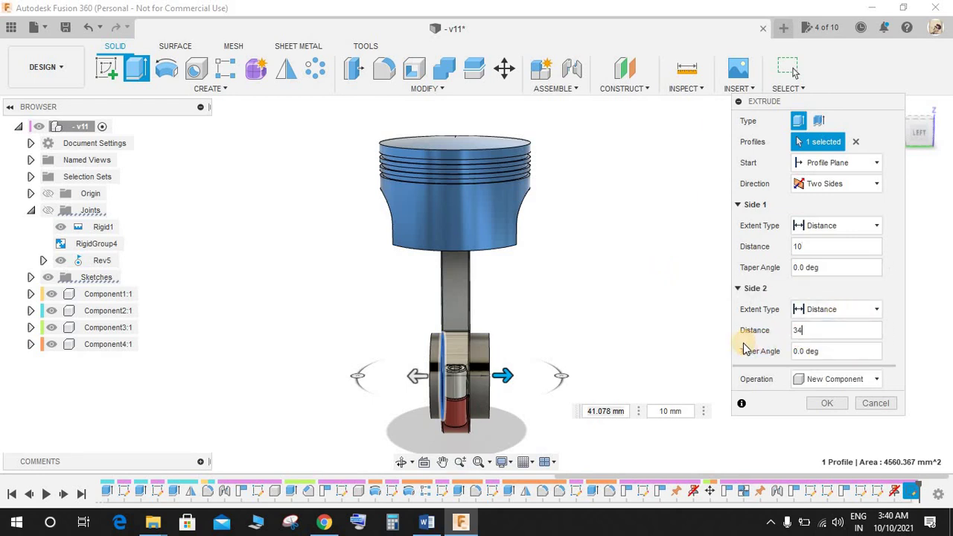
{"action": "key", "text": "Return"}
{"action": "scroll", "coordinate": [483, 408], "scroll_direction": "up", "scroll_amount": 4}
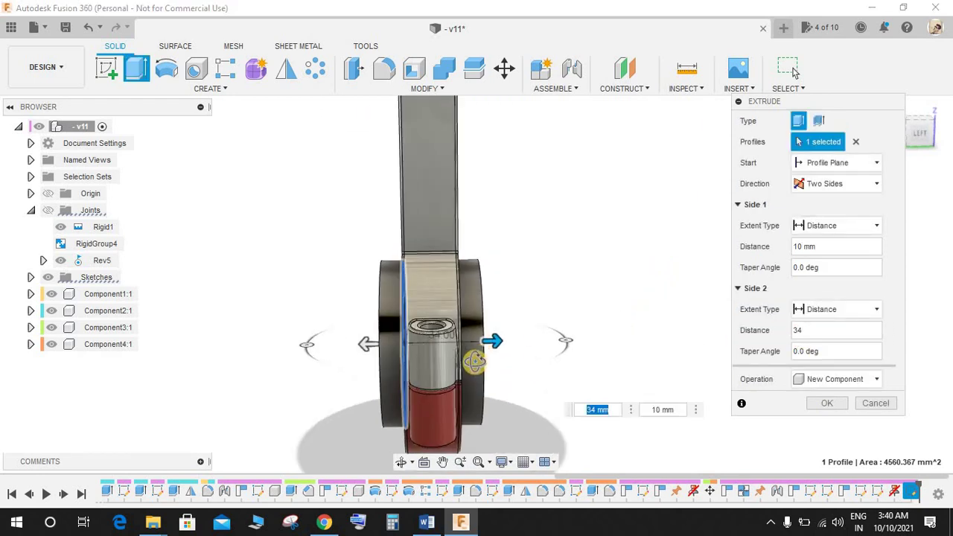
{"action": "middle_click_drag", "start_coordinate": [474, 362], "coordinate": [505, 288], "text": "shift"}
{"action": "scroll", "coordinate": [366, 276], "scroll_direction": "down", "scroll_amount": 5}
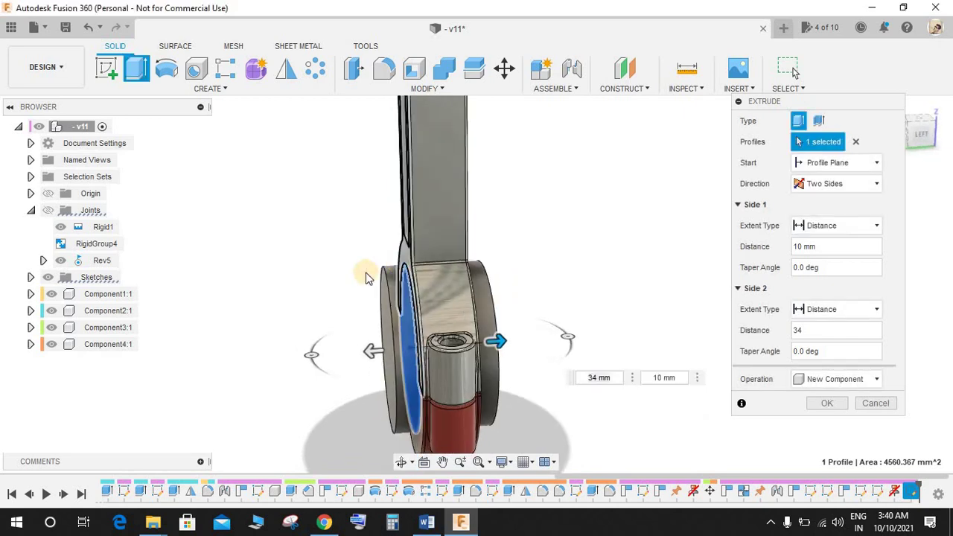
{"action": "left_click", "coordinate": [826, 402]}
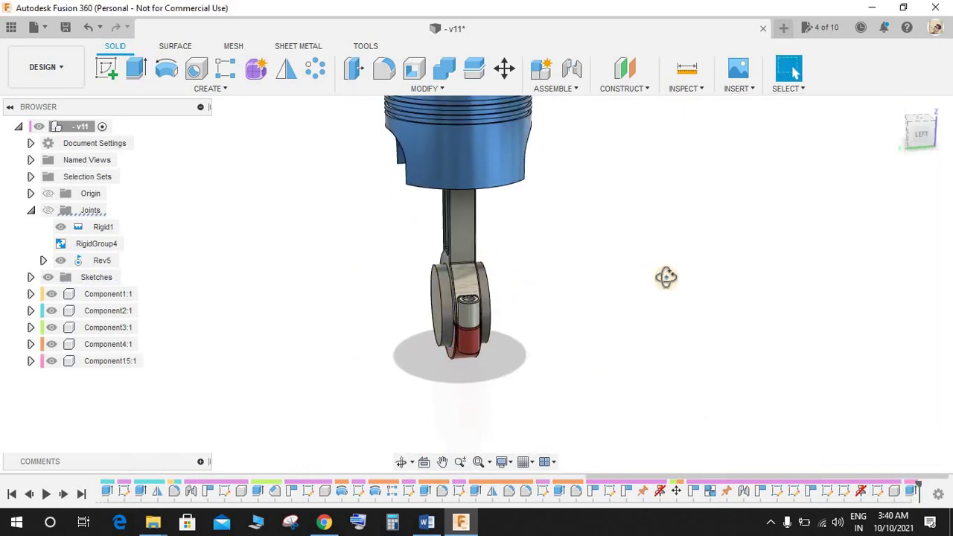
- Turn on component color cycling so each part of the assembly is shown in its own color
{"action": "scroll", "coordinate": [673, 283], "scroll_direction": "down", "scroll_amount": 3}
{"action": "scroll", "coordinate": [665, 225], "scroll_direction": "up", "scroll_amount": 2}
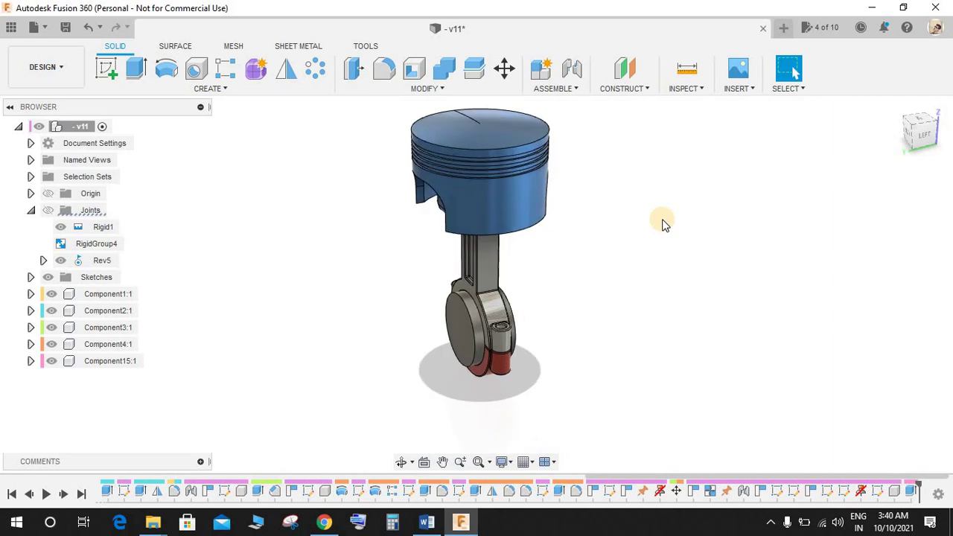
{"action": "key", "text": "shift+n"}
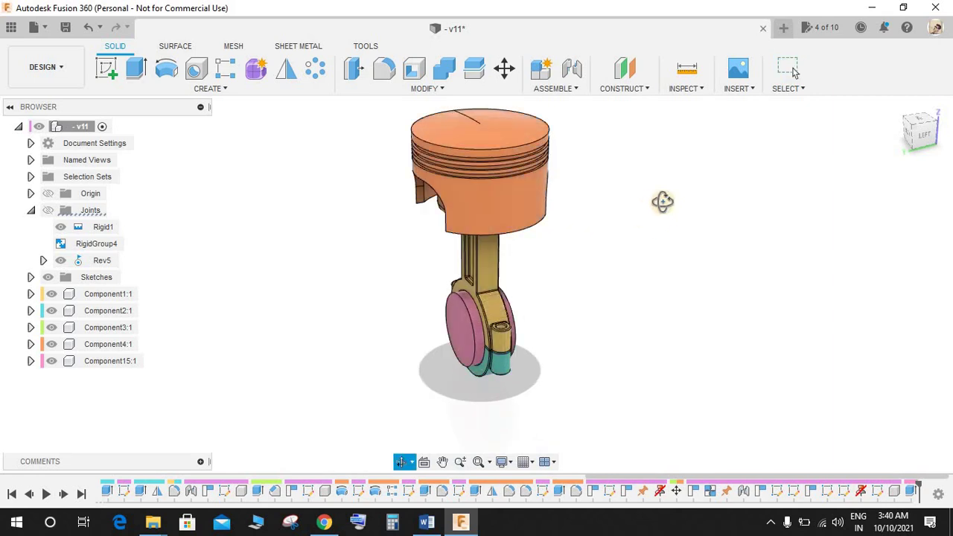
{"action": "mouse_move", "coordinate": [662, 202]}
{"action": "middle_mouse_down", "text": "shift"}
{"action": "mouse_move", "coordinate": [719, 200]}
{"action": "mouse_move", "coordinate": [656, 192]}
{"action": "middle_mouse_up", "text": "shift"}
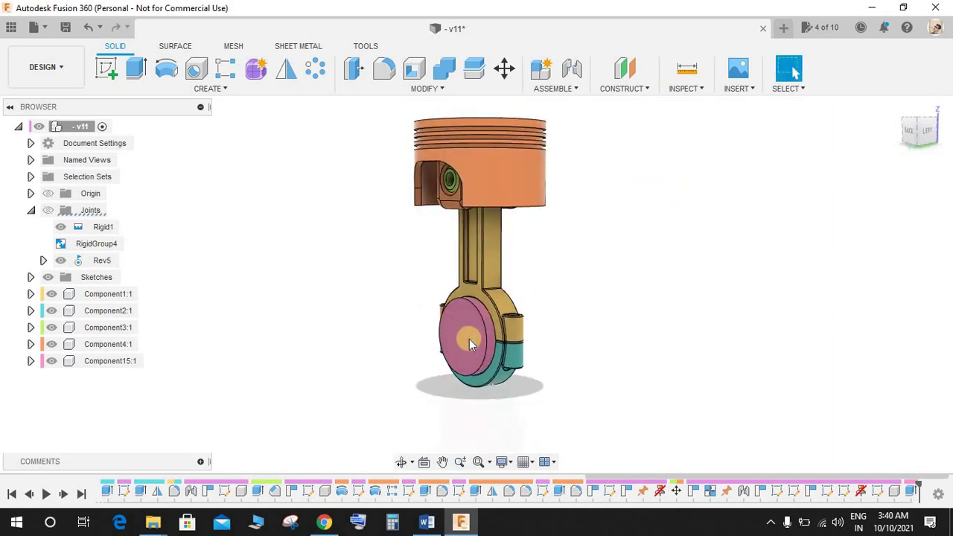
- Pull the extruded cylinder out of the rod's big end to test its freedom, and revert its position
{"action": "mouse_move", "coordinate": [469, 344]}
{"action": "left_mouse_down"}
{"action": "mouse_move", "coordinate": [391, 330]}
{"action": "mouse_move", "coordinate": [372, 309]}
{"action": "left_mouse_up"}
{"action": "left_click", "coordinate": [709, 119]}
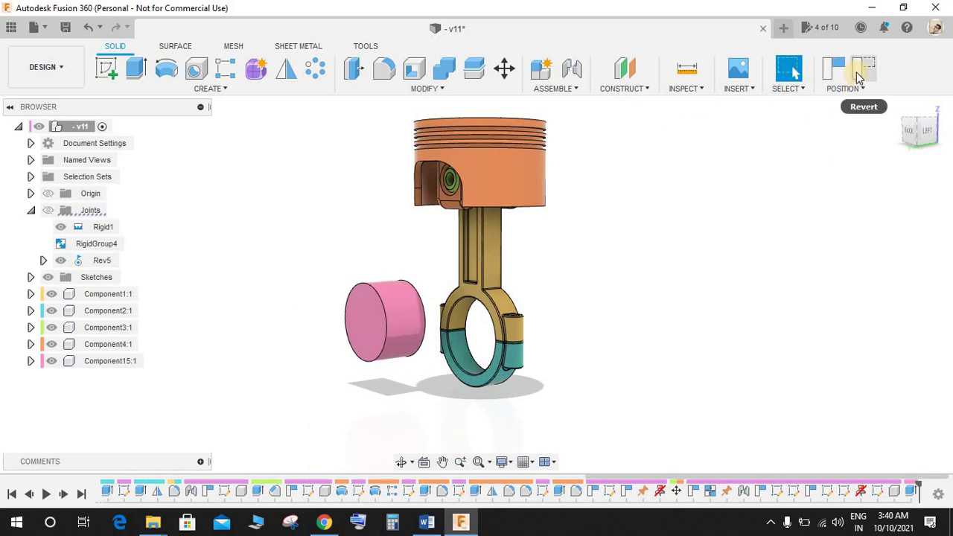
{"action": "left_click", "coordinate": [857, 76]}
- Start a sketch at the connecting rod's big end and draw a 130 mm diameter circle concentric with the cylinder
{"action": "middle_click_drag", "start_coordinate": [538, 290], "coordinate": [519, 290], "text": "shift"}
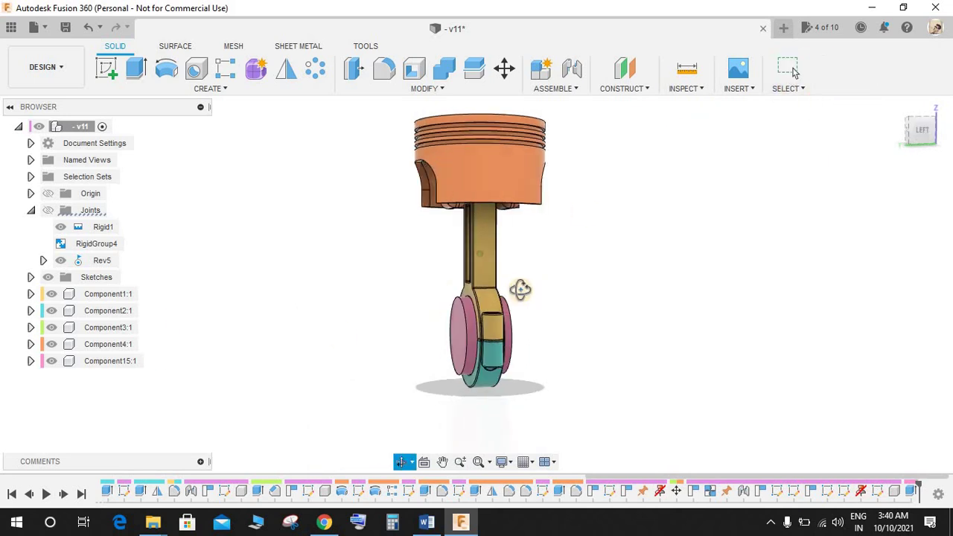
{"action": "left_click", "coordinate": [106, 68]}
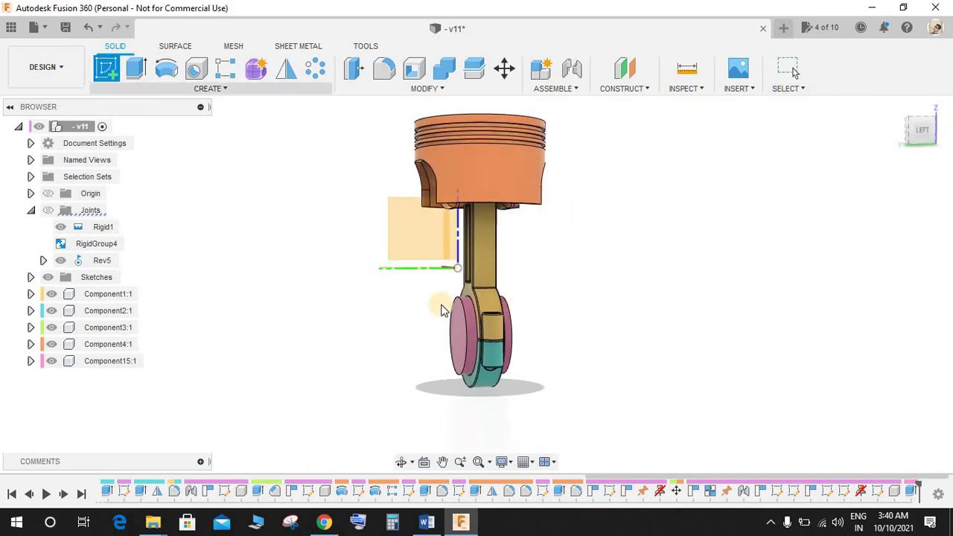
{"action": "left_click", "coordinate": [549, 358]}
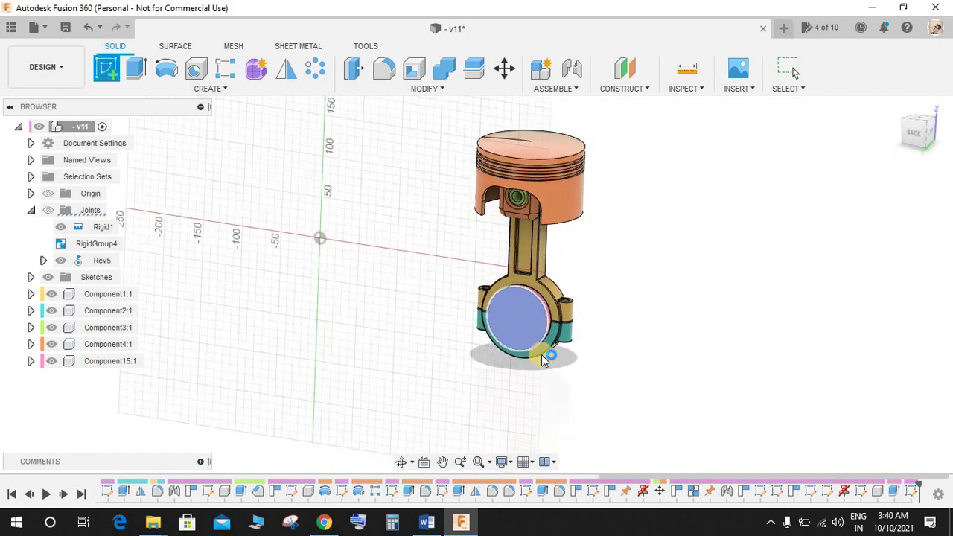
{"action": "key", "text": "c"}
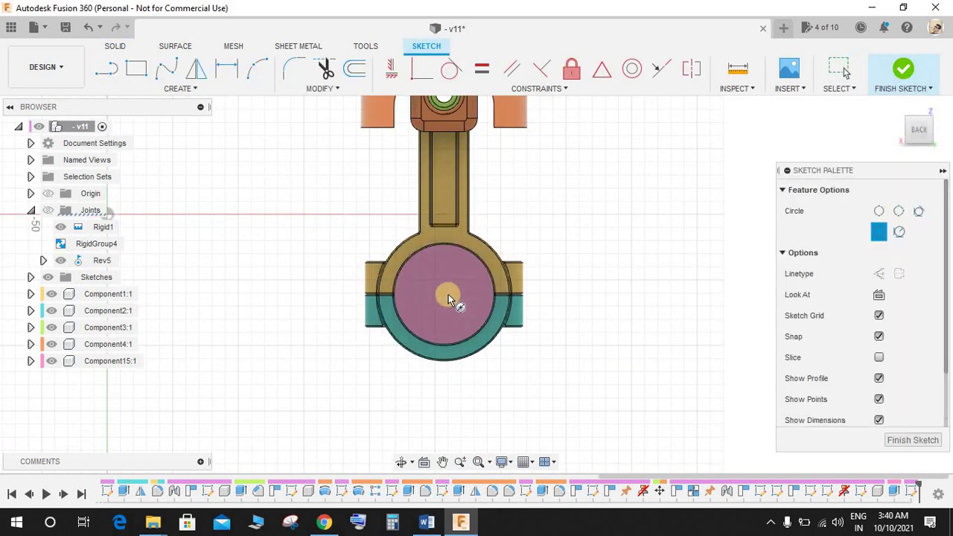
{"action": "left_click", "coordinate": [445, 294]}
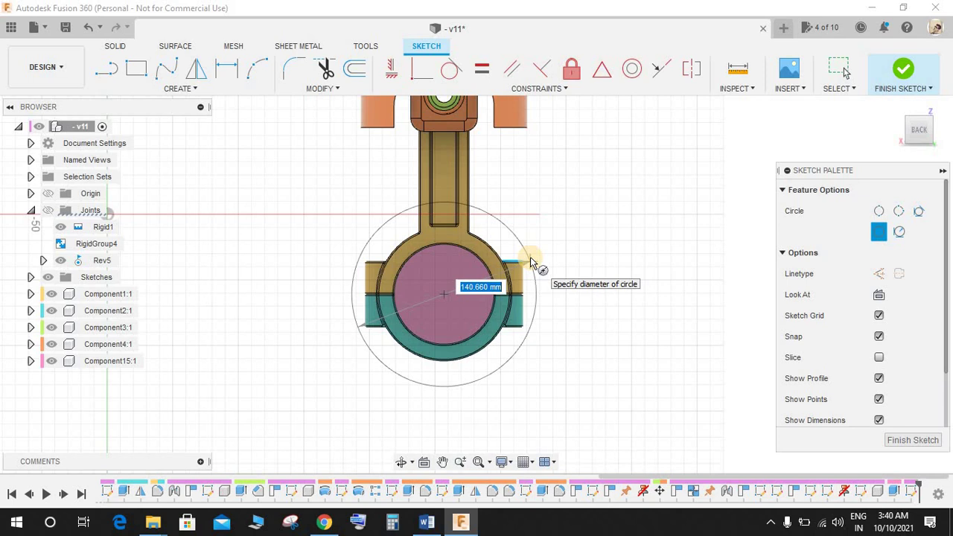
{"action": "type", "text": "130"}
{"action": "key", "text": "Return"}
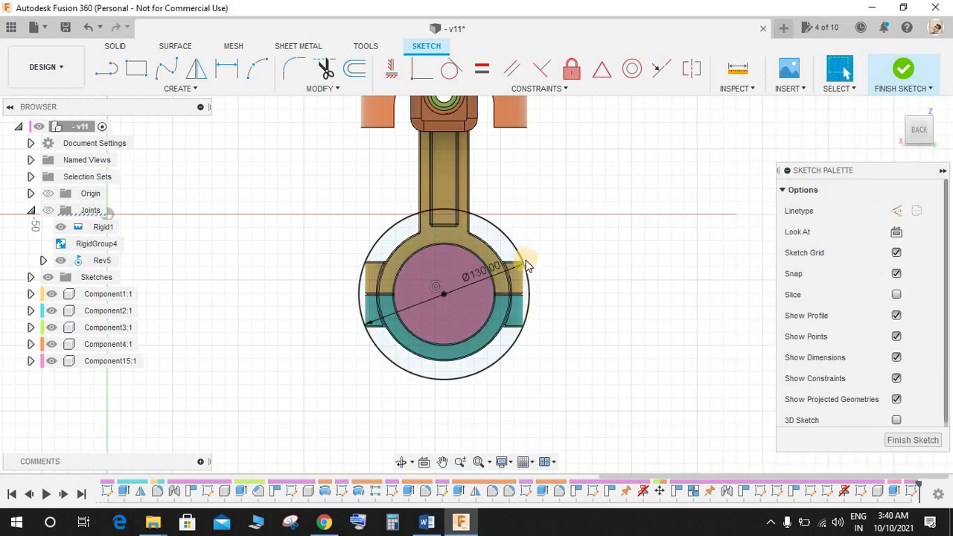
- Draw a vertical line from the center of the 130 mm circle up along the connecting rod's shank
{"action": "scroll", "coordinate": [496, 167], "scroll_direction": "up", "scroll_amount": 2}
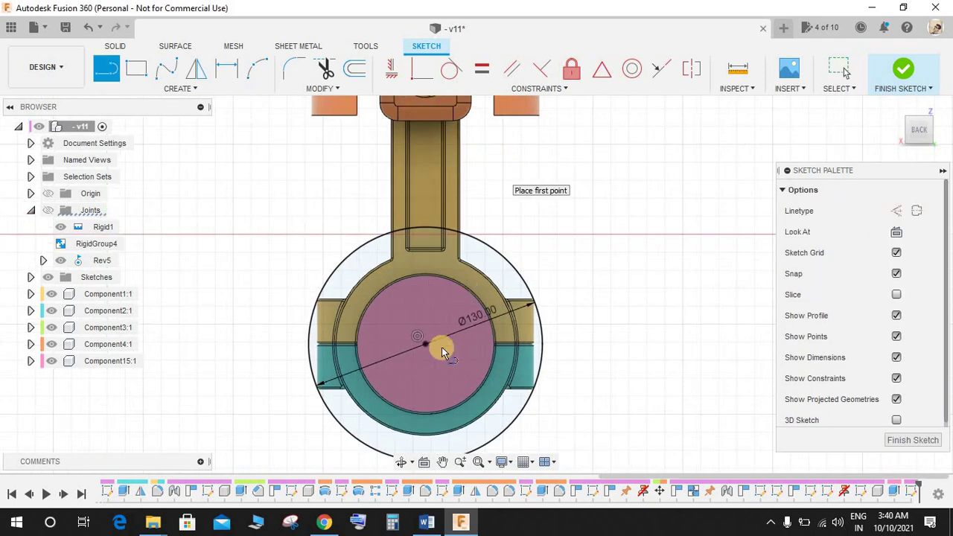
{"action": "left_click", "coordinate": [426, 345]}
{"action": "left_click", "coordinate": [425, 174]}
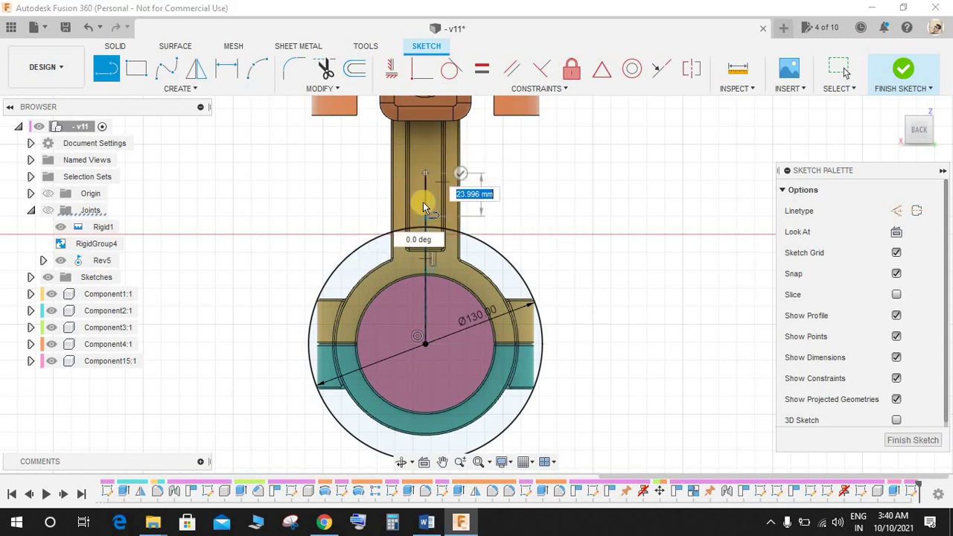
{"action": "key", "text": "Escape"}
{"action": "key", "text": "Escape"}
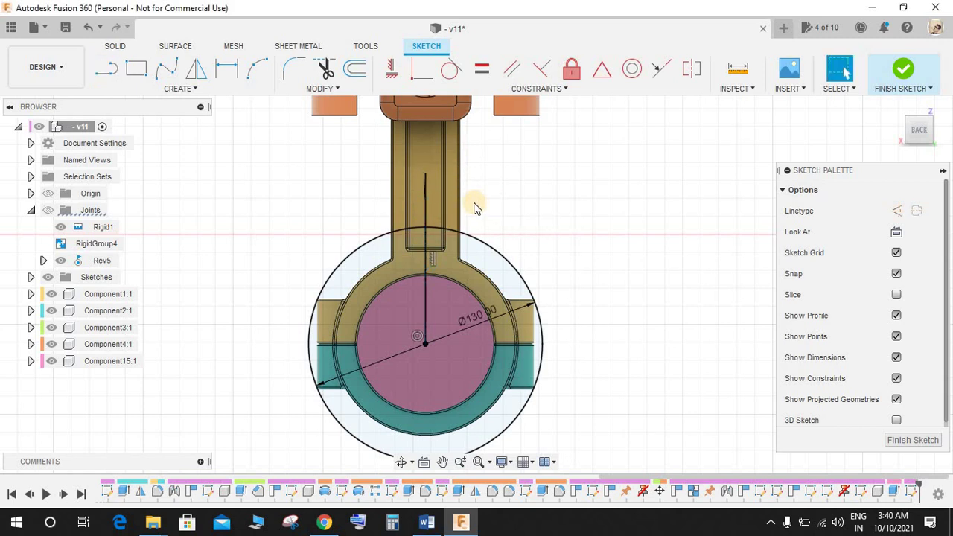
- Draw a 60 mm diameter circle centered on the vertical line, above the 130 mm circle's center
{"action": "key", "text": "c"}
{"action": "left_click", "coordinate": [425, 199]}
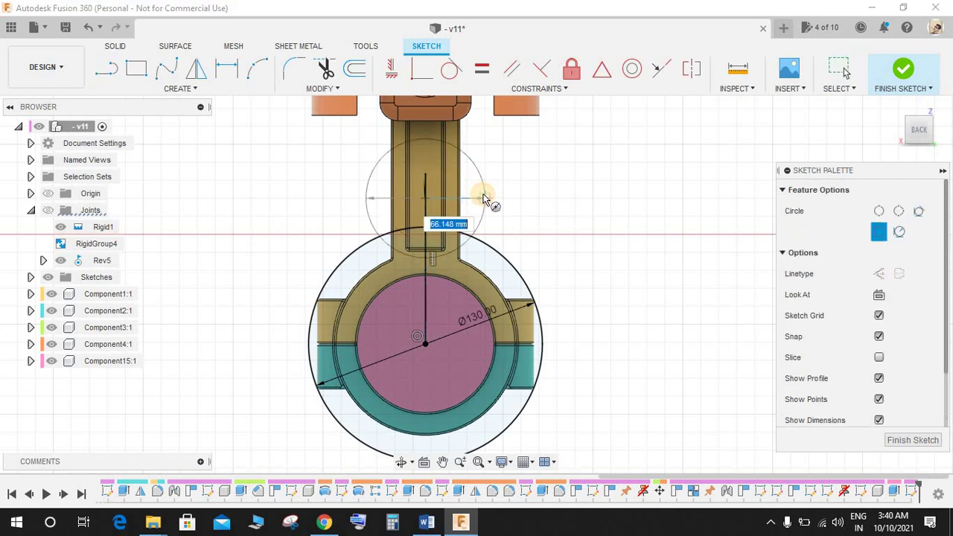
{"action": "type", "text": "60"}
{"action": "key", "text": "Return"}
{"action": "key", "text": "Escape"}
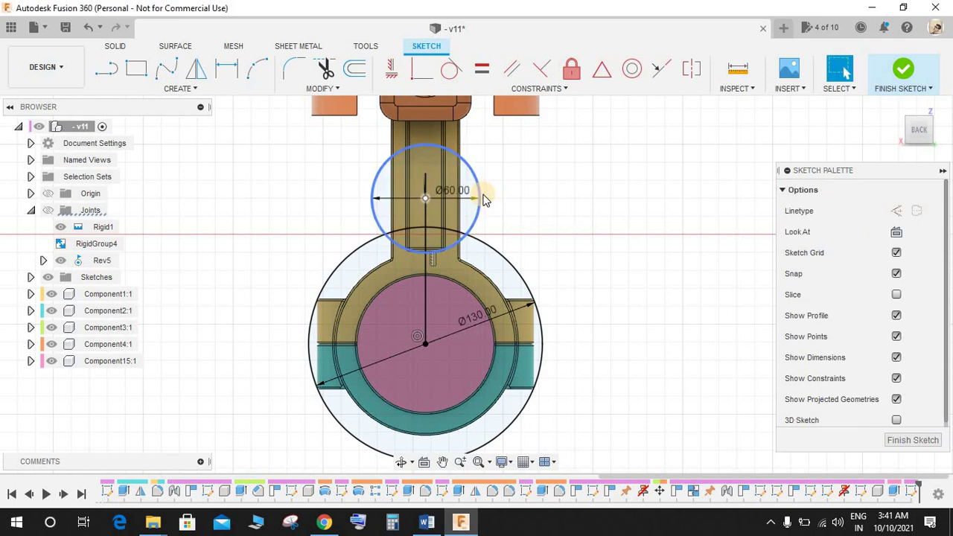
- Dimension the vertical distance between the centers of the 60 mm and 130 mm circles as 50 mm
{"action": "key", "text": "d"}
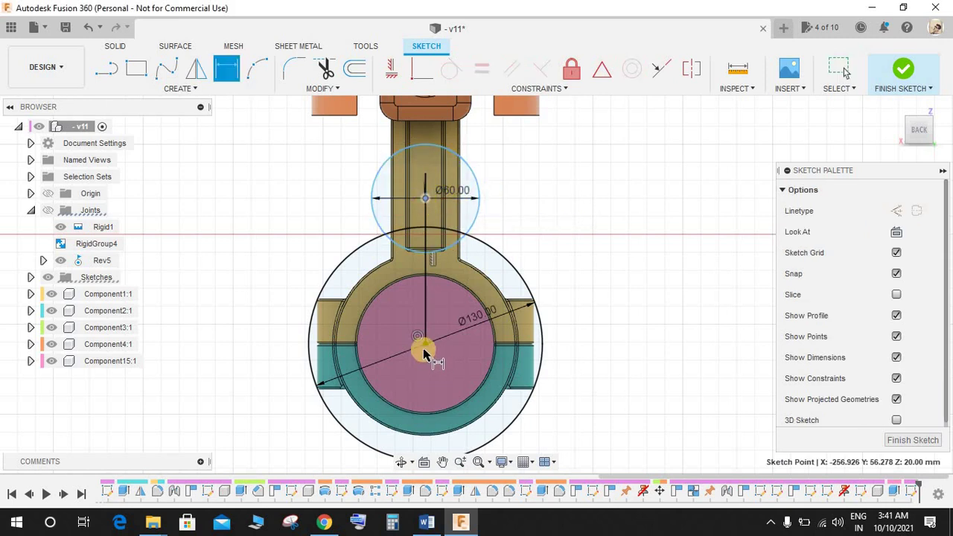
{"action": "left_click", "coordinate": [425, 344]}
{"action": "left_click", "coordinate": [597, 291]}
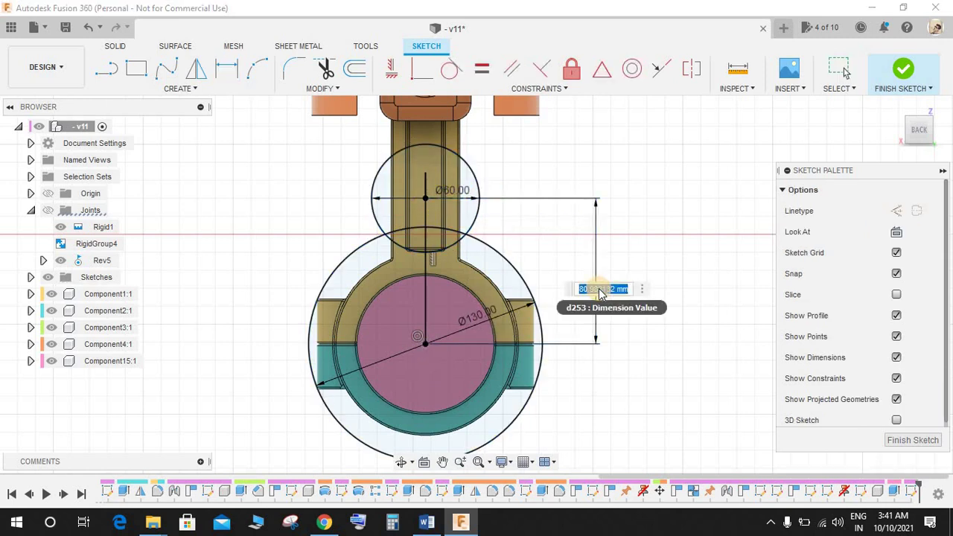
{"action": "type", "text": "50"}
{"action": "key", "text": "Return"}
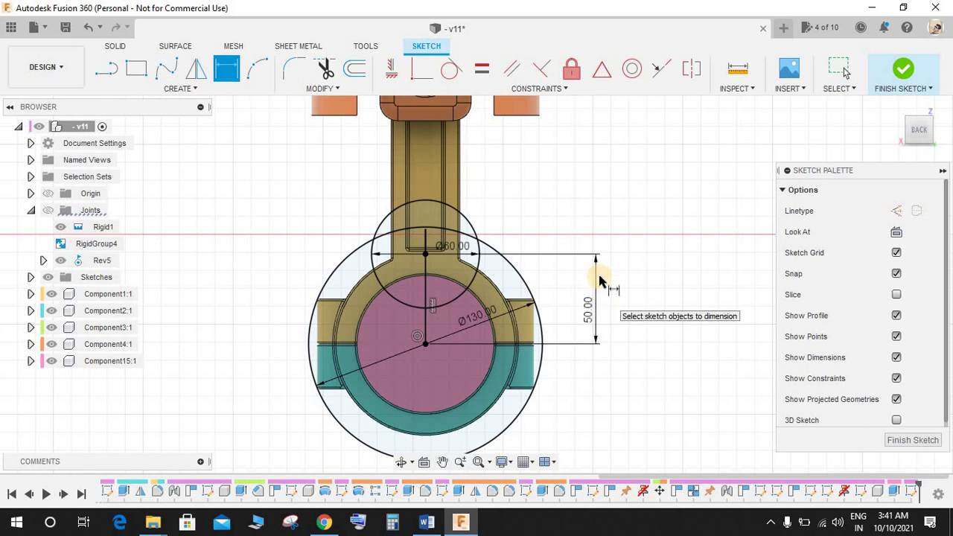
{"action": "mouse_move", "coordinate": [521, 223]}
{"action": "middle_mouse_down", "text": "shift"}
{"action": "mouse_move", "coordinate": [489, 213]}
{"action": "mouse_move", "coordinate": [498, 235]}
{"action": "mouse_move", "coordinate": [527, 253]}
{"action": "middle_mouse_up", "text": "shift"}
{"action": "scroll", "coordinate": [496, 236], "scroll_direction": "down", "scroll_amount": 4}
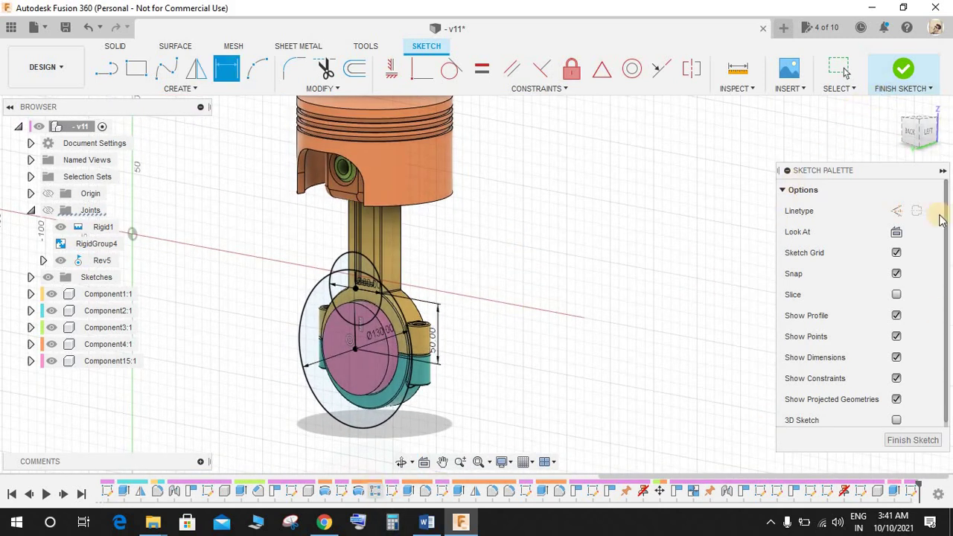
{"action": "left_click", "coordinate": [907, 135]}
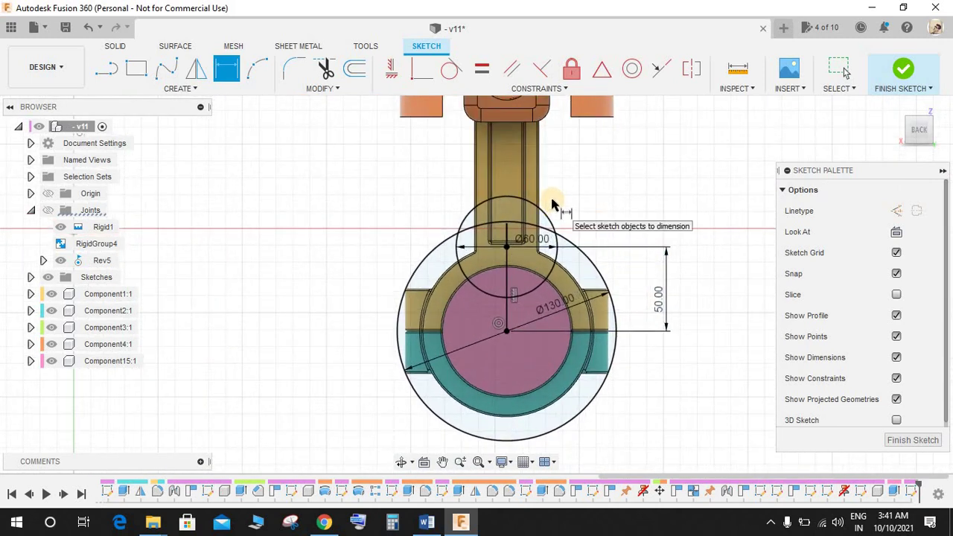
{"action": "key", "text": "Escape"}
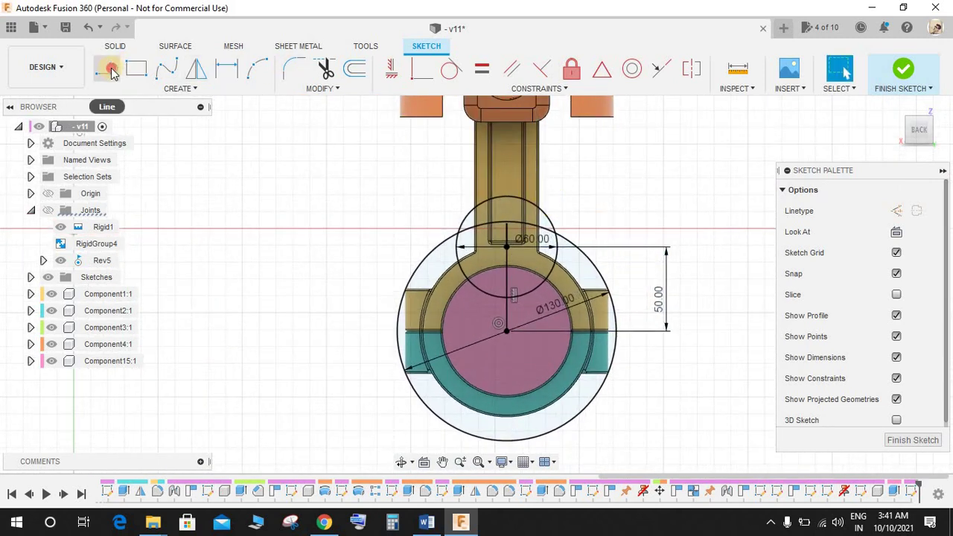
- Draw a slanted line joining one side of the 60 mm circle to the 130 mm circle and make it tangent to both
{"action": "left_click", "coordinate": [110, 69]}
{"action": "scroll", "coordinate": [525, 295], "scroll_direction": "up", "scroll_amount": 3}
{"action": "left_click", "coordinate": [454, 170]}
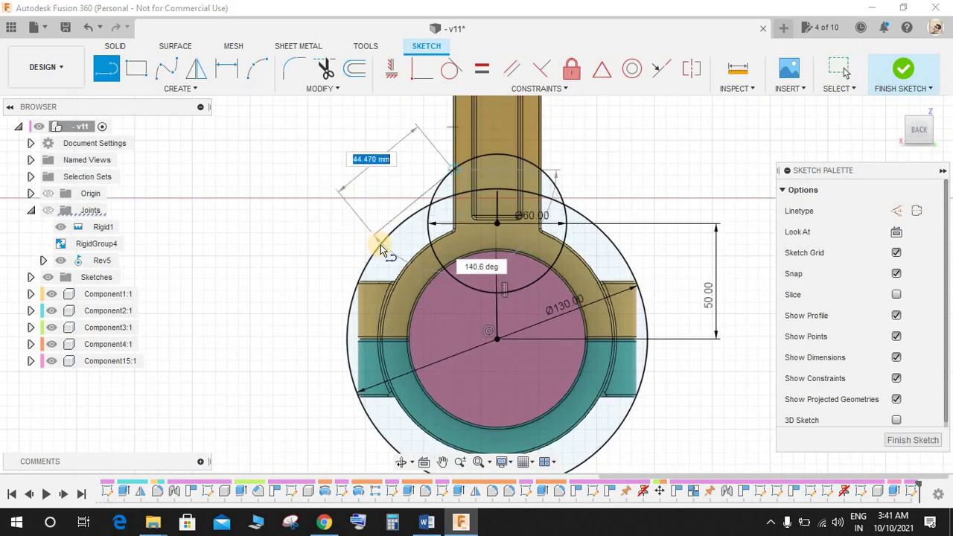
{"action": "left_click", "coordinate": [451, 69]}
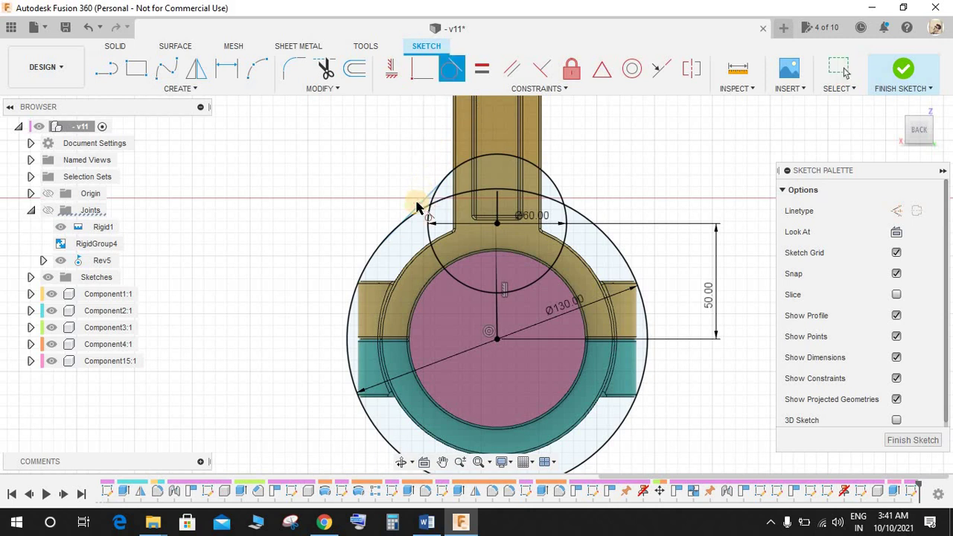
{"action": "left_click", "coordinate": [457, 166]}
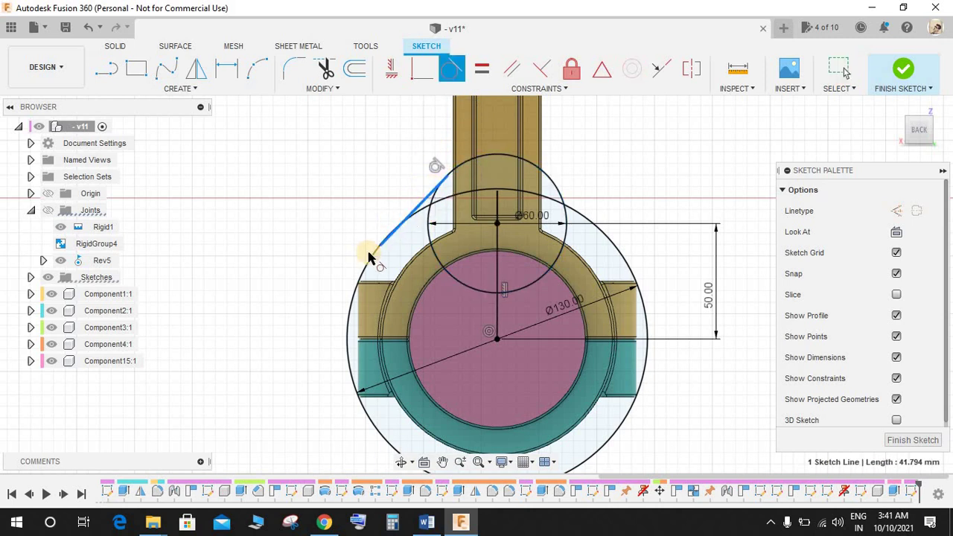
{"action": "left_click", "coordinate": [371, 266]}
{"action": "key", "text": "Escape"}
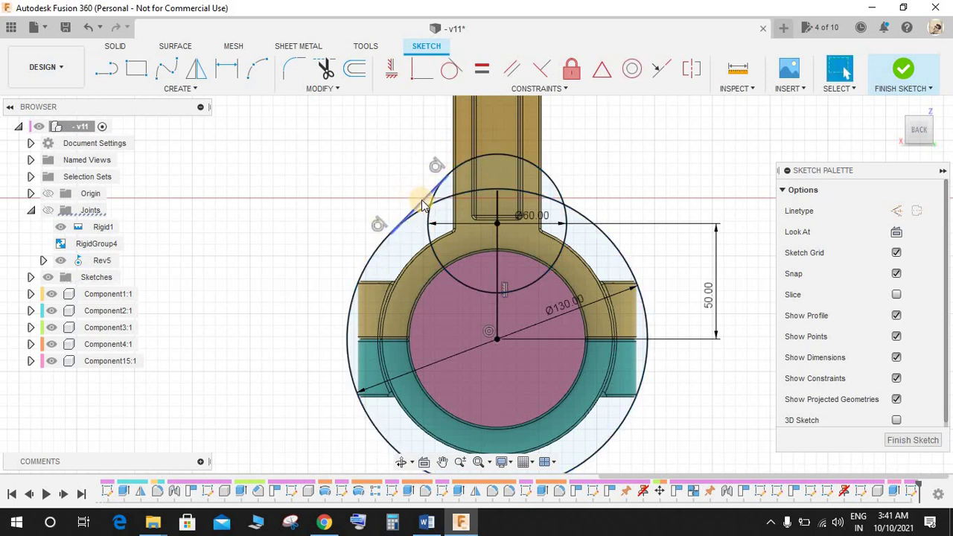
- Mirror the tangent line about the vertical center line and finish the sketch
{"action": "left_click", "coordinate": [429, 195]}
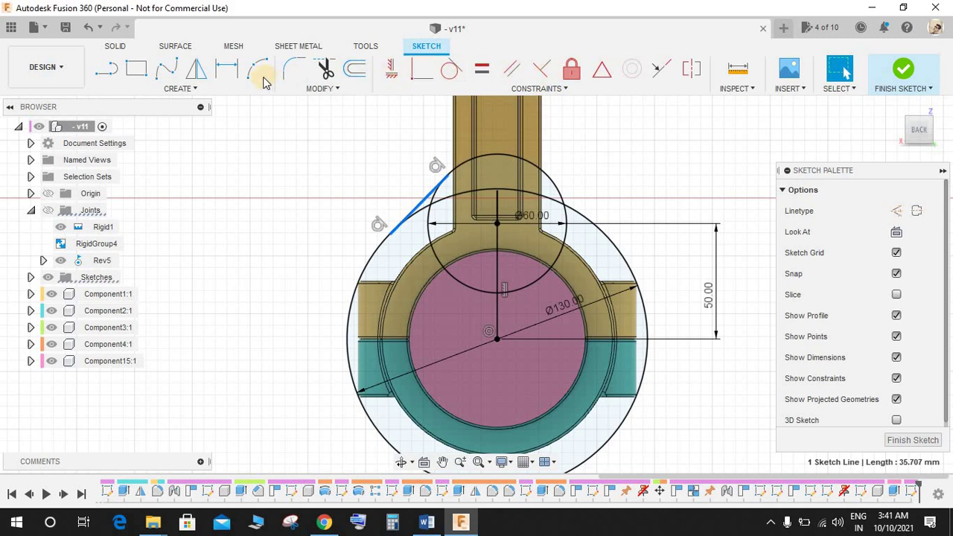
{"action": "left_click", "coordinate": [196, 69]}
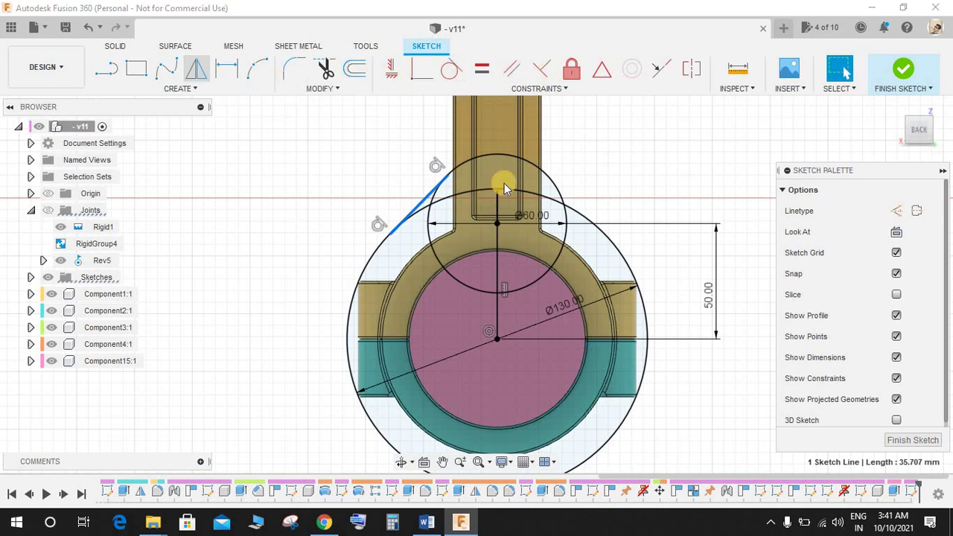
{"action": "left_click", "coordinate": [497, 266]}
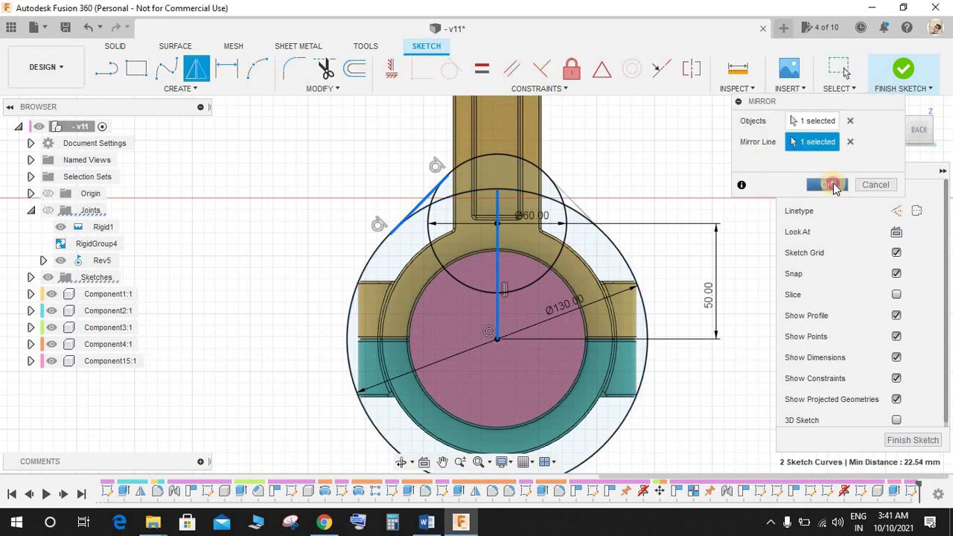
{"action": "left_click", "coordinate": [828, 185]}
{"action": "scroll", "coordinate": [676, 195], "scroll_direction": "down", "scroll_amount": 3}
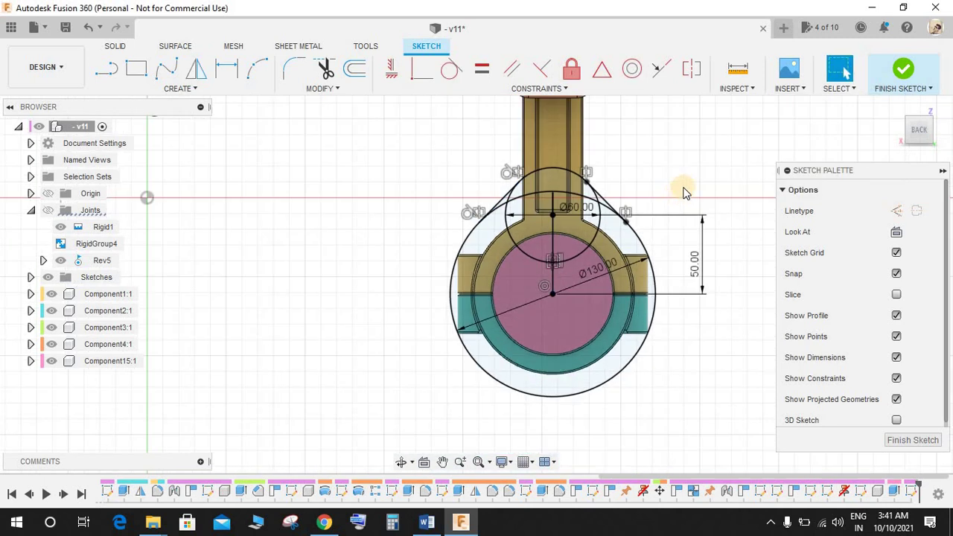
{"action": "left_click", "coordinate": [906, 70]}
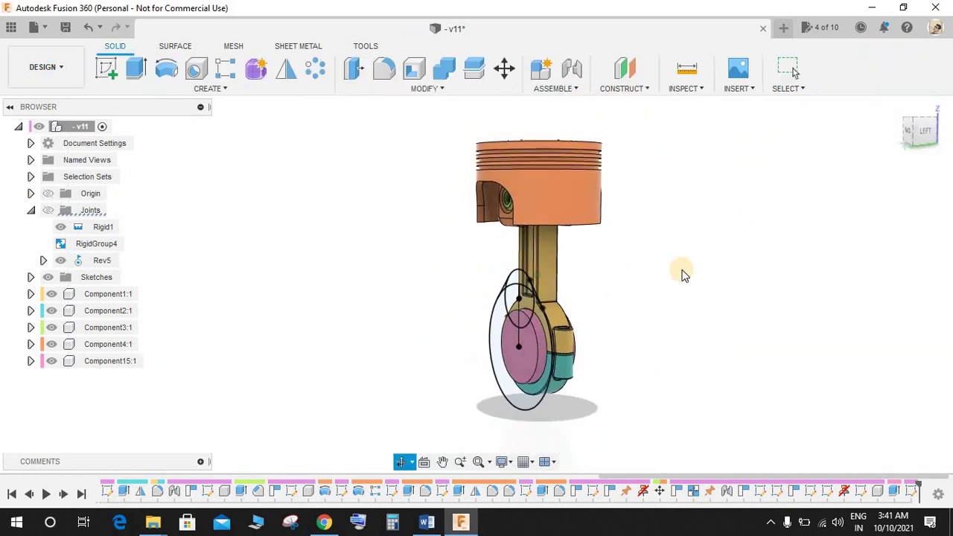
- Extrude the profiles of both sketched circles 15 mm away from the rod, joined to the big-end cylinder, to form the crank web
{"action": "scroll", "coordinate": [575, 365], "scroll_direction": "up", "scroll_amount": 3}
{"action": "middle_click_drag", "start_coordinate": [594, 287], "coordinate": [605, 303], "text": "shift"}
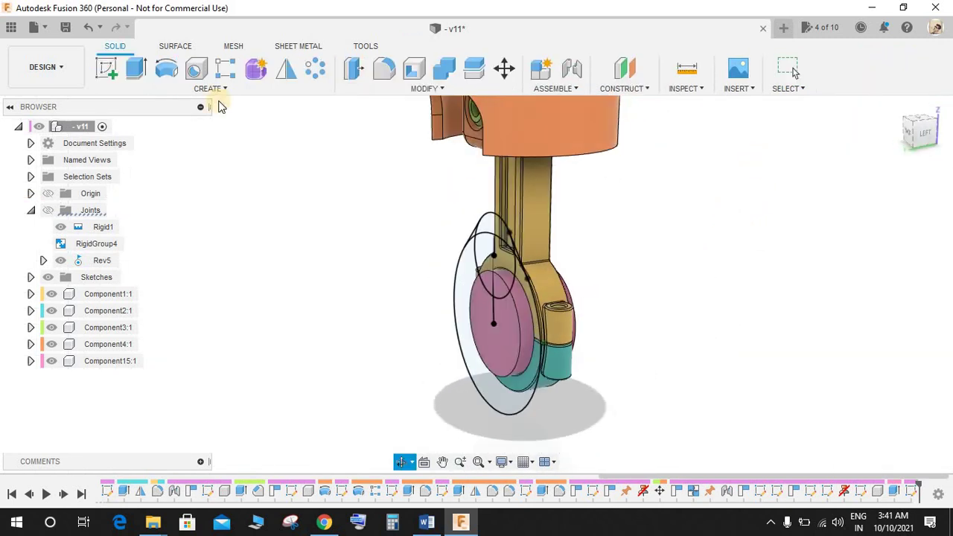
{"action": "left_click", "coordinate": [135, 69]}
{"action": "scroll", "coordinate": [463, 299], "scroll_direction": "up", "scroll_amount": 3}
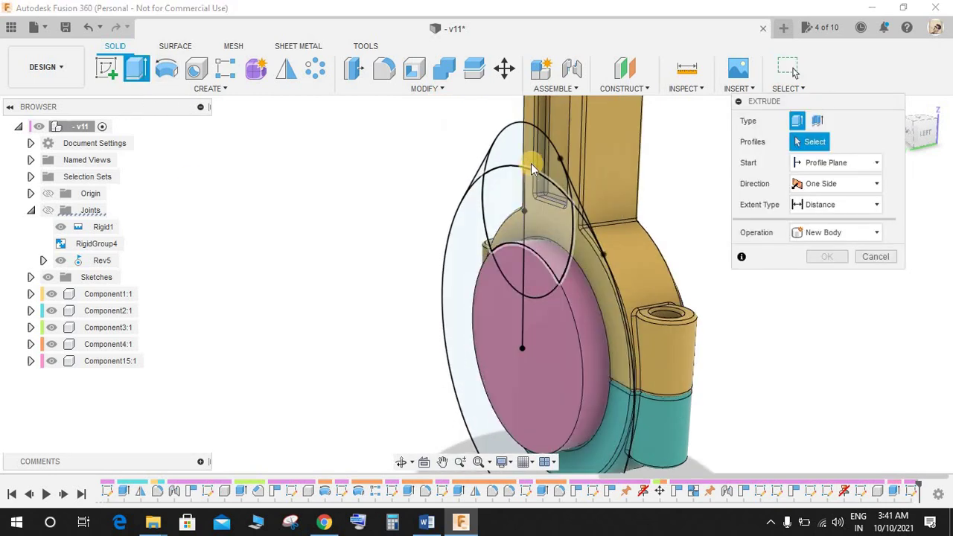
{"action": "left_click", "coordinate": [514, 208]}
{"action": "left_click", "coordinate": [516, 270]}
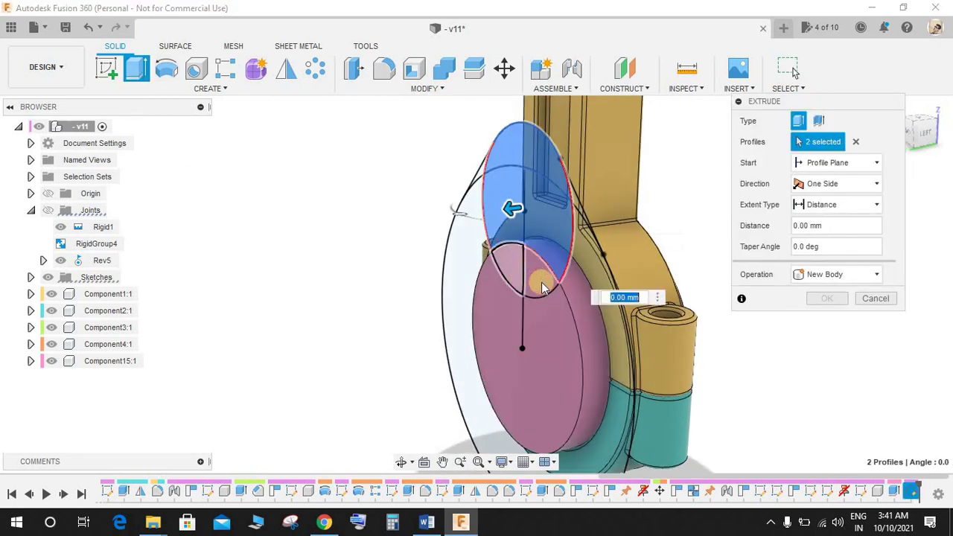
{"action": "left_click", "coordinate": [562, 362]}
{"action": "left_click", "coordinate": [594, 308]}
{"action": "scroll", "coordinate": [587, 282], "scroll_direction": "down", "scroll_amount": 3}
{"action": "middle_click_drag", "start_coordinate": [563, 287], "coordinate": [509, 365], "text": "shift"}
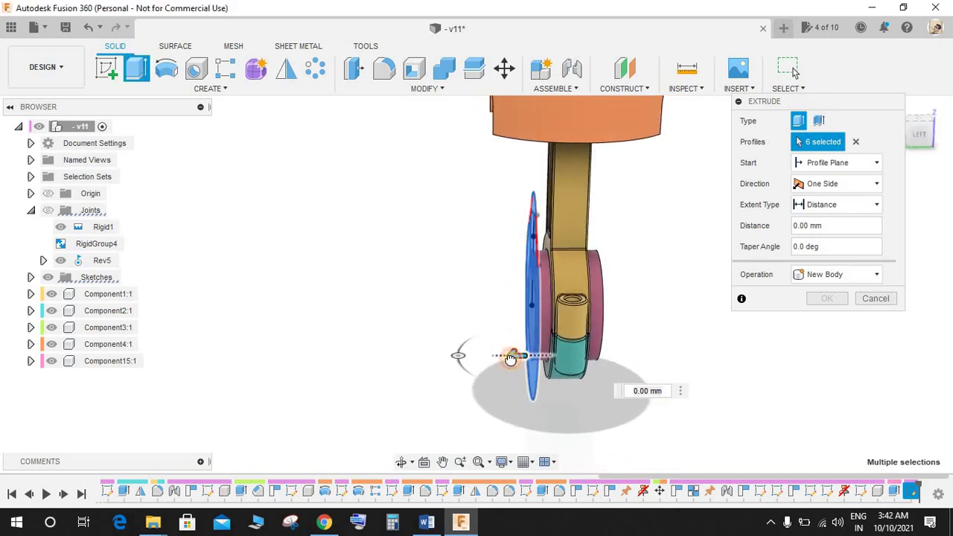
{"action": "left_click_drag", "start_coordinate": [500, 356], "coordinate": [439, 356]}
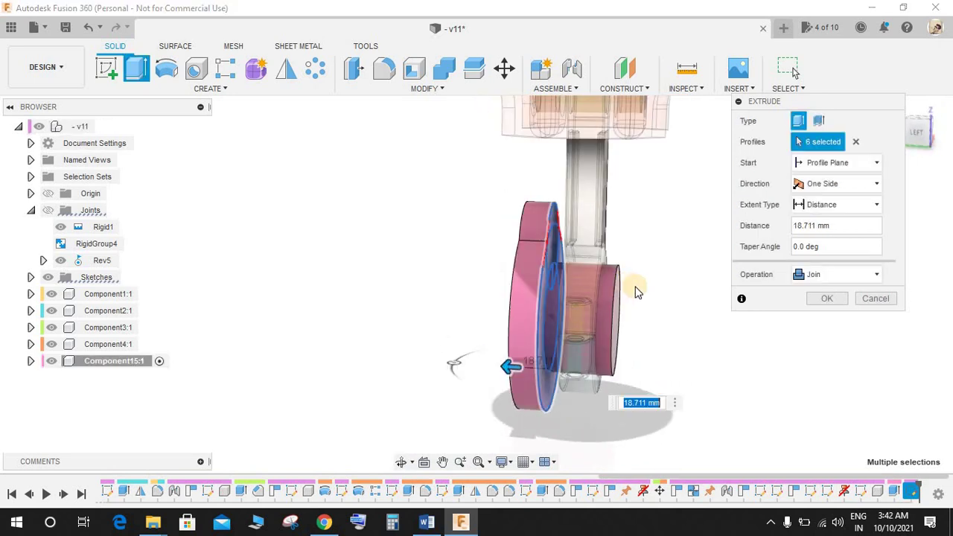
{"action": "type", "text": "15"}
{"action": "key", "text": "Return"}
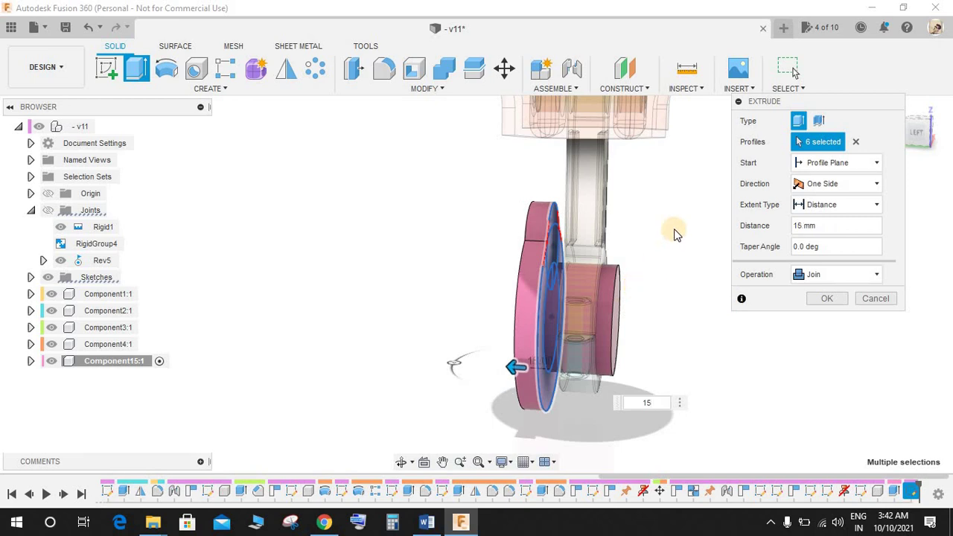
{"action": "middle_click_drag", "start_coordinate": [672, 230], "coordinate": [743, 259], "text": "shift"}
{"action": "left_click", "coordinate": [827, 298]}
{"action": "scroll", "coordinate": [770, 262], "scroll_direction": "down", "scroll_amount": 4}
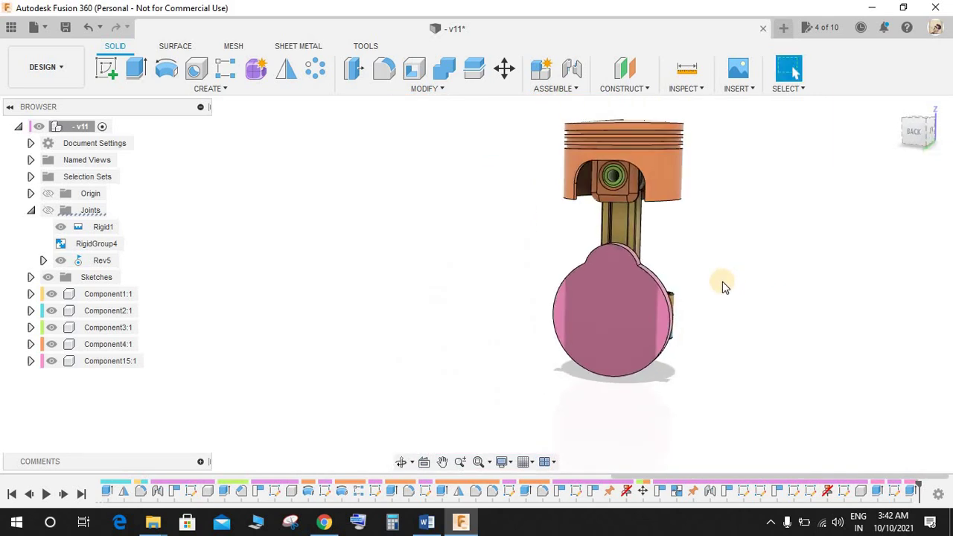
- Reopen the crank web sketch for editing and set the distance between the two circle centers to 70 mm
{"action": "scroll", "coordinate": [723, 285], "scroll_direction": "up", "scroll_amount": 2}
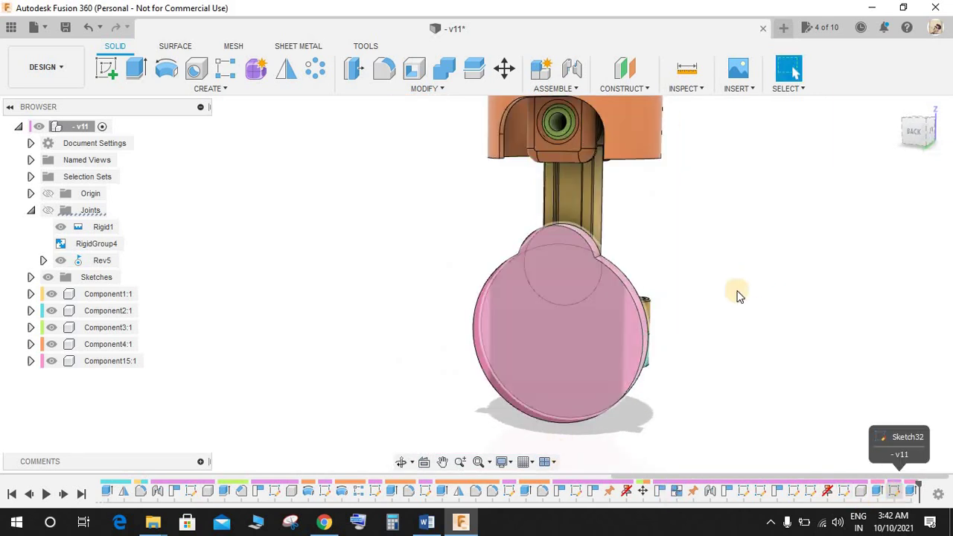
{"action": "middle_click_drag", "start_coordinate": [737, 296], "coordinate": [707, 287], "text": "shift"}
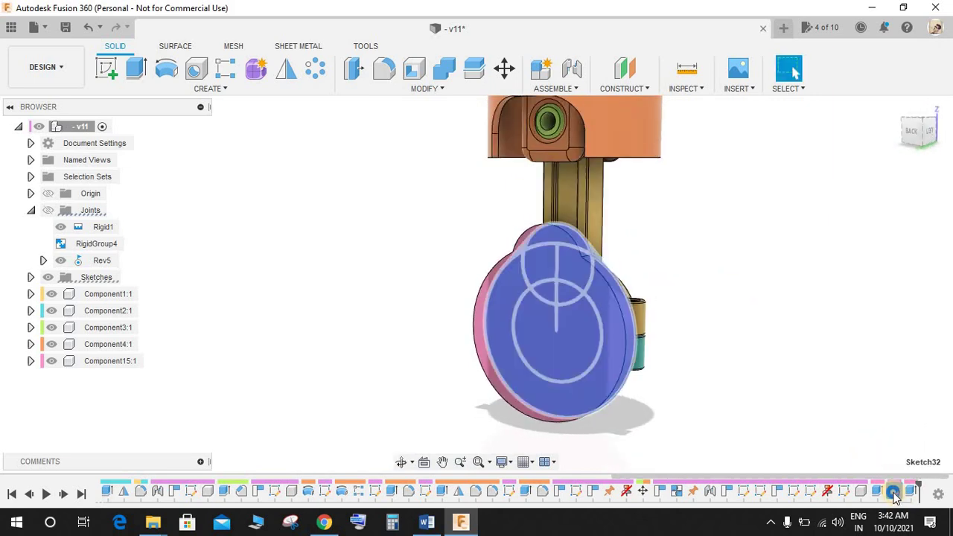
{"action": "right_click", "coordinate": [895, 495]}
{"action": "left_click", "coordinate": [859, 348]}
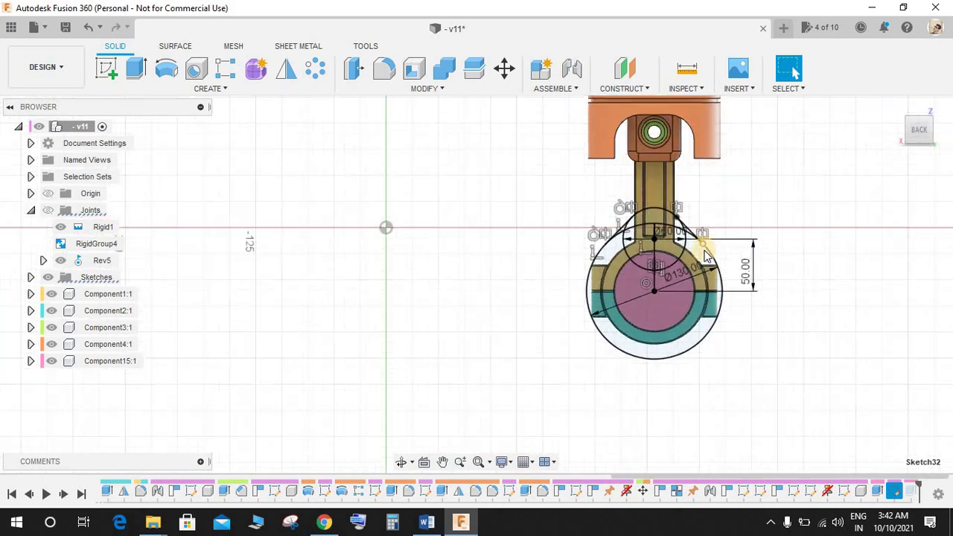
{"action": "scroll", "coordinate": [763, 310], "scroll_direction": "up", "scroll_amount": 3}
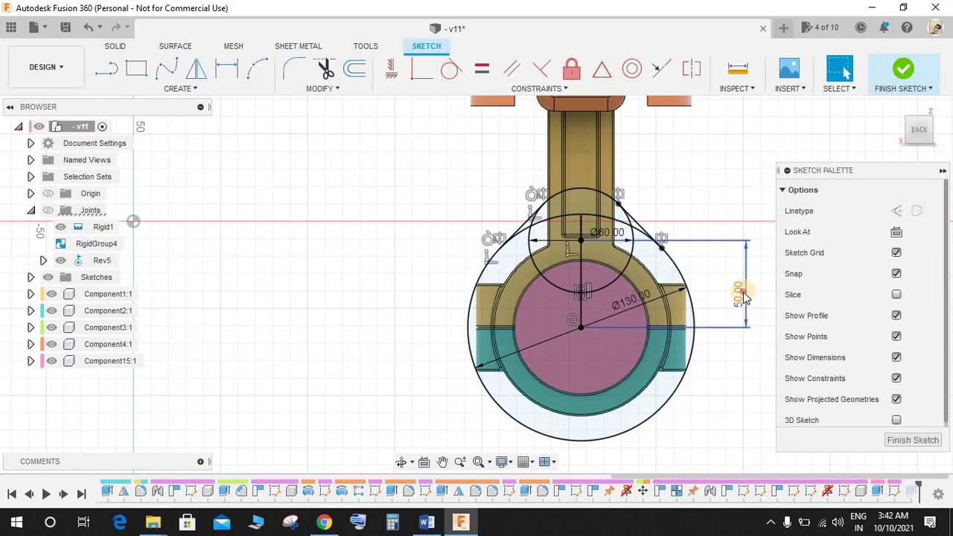
{"action": "type", "text": "70"}
{"action": "key", "text": "Return"}
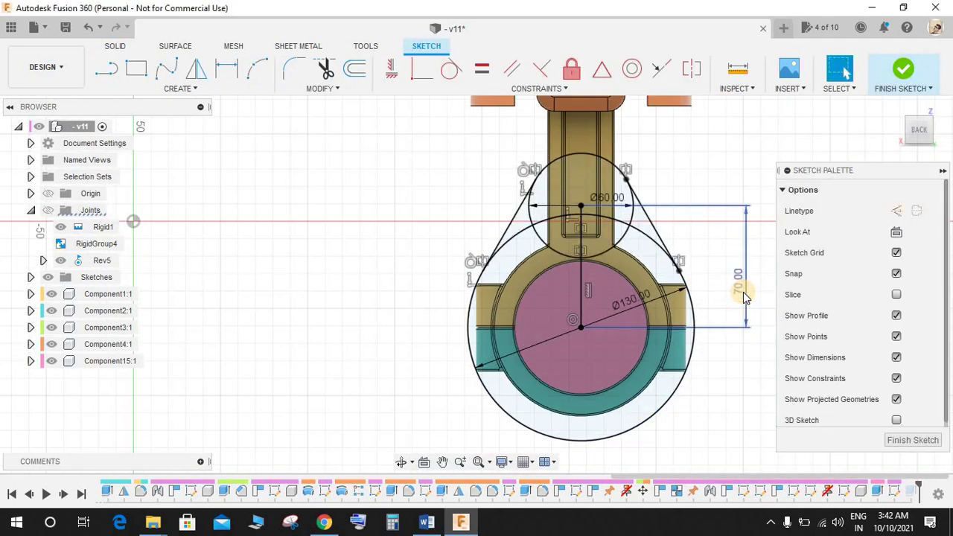
- Set the center-to-center distance of the two circles to 60 mm
{"action": "scroll", "coordinate": [741, 292], "scroll_direction": "down", "scroll_amount": 3}
{"action": "scroll", "coordinate": [741, 291], "scroll_direction": "up", "scroll_amount": 2}
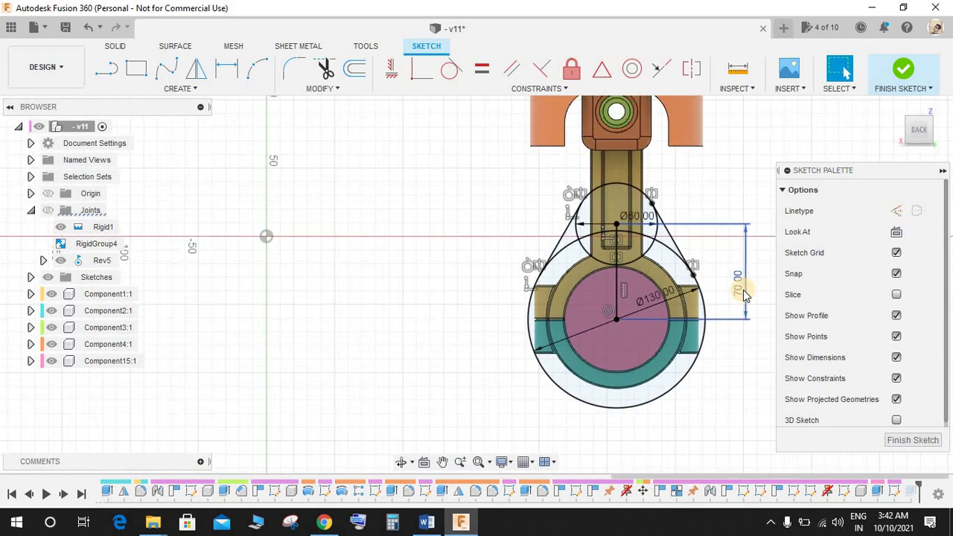
{"action": "double_click", "coordinate": [749, 288]}
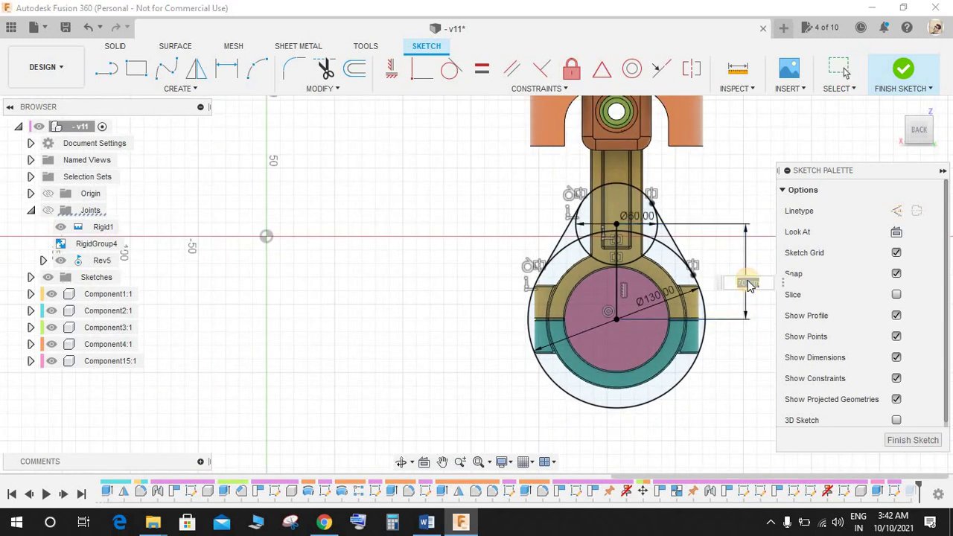
{"action": "type", "text": "60"}
{"action": "key", "text": "Return"}
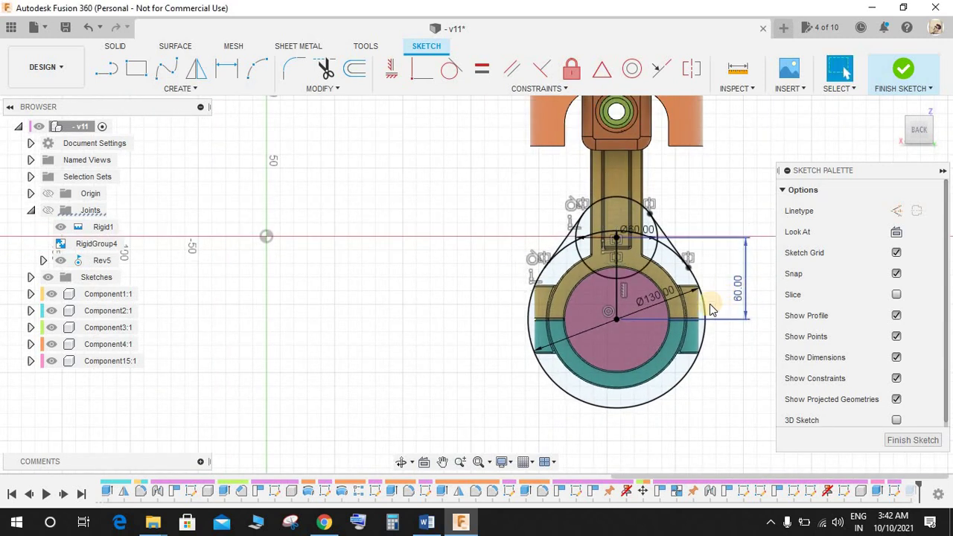
- Try to draw a vertical line up from the small circle's center, and finish the crank web sketch
{"action": "key", "text": "l"}
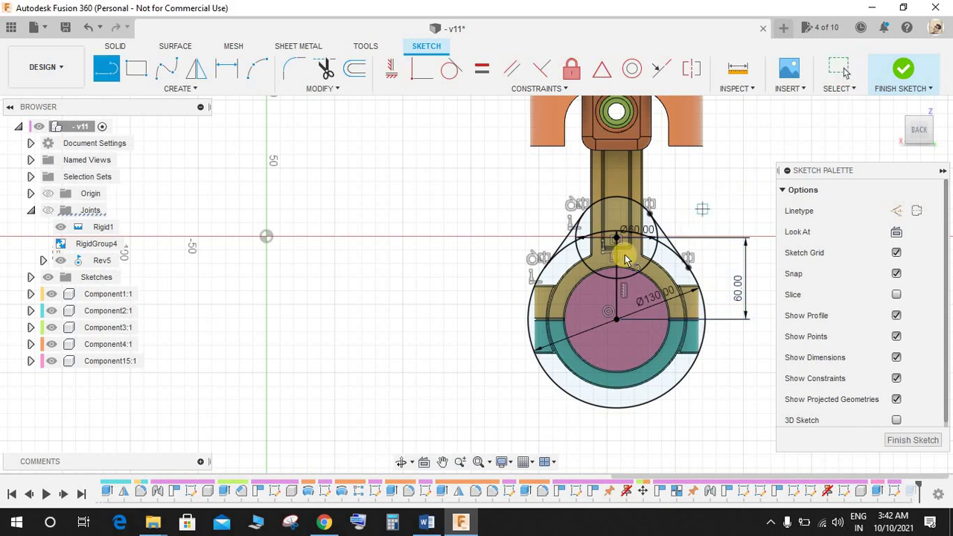
{"action": "left_click", "coordinate": [617, 153]}
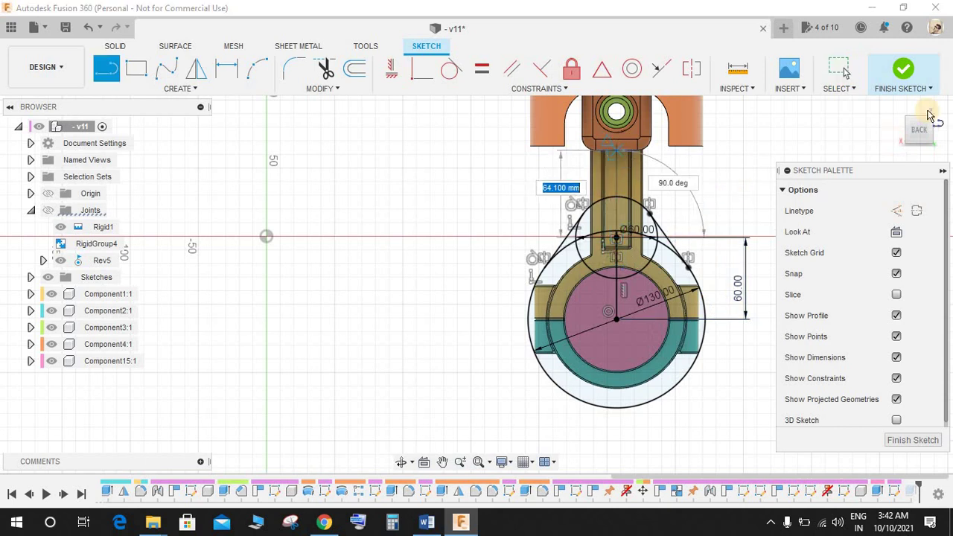
{"action": "left_click", "coordinate": [904, 70]}
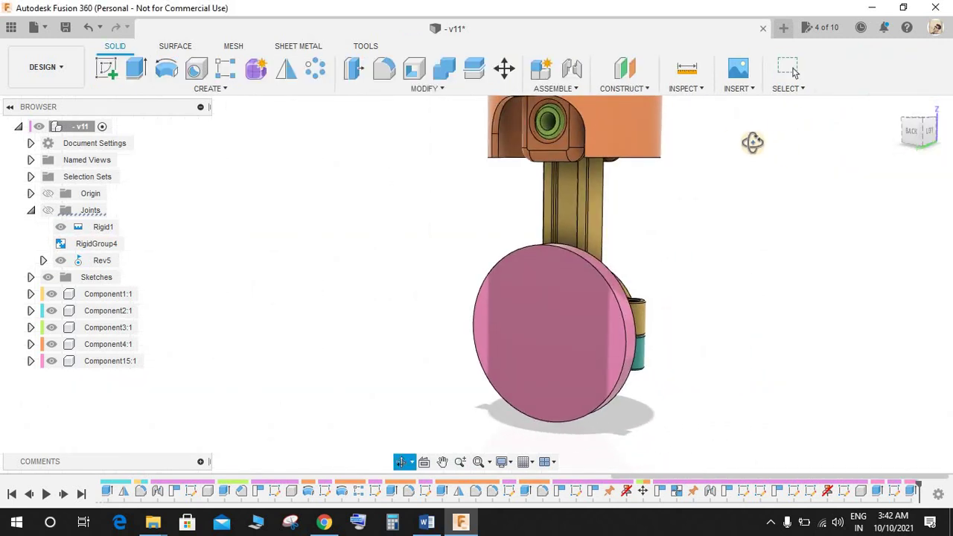
{"action": "right_click", "coordinate": [893, 495]}
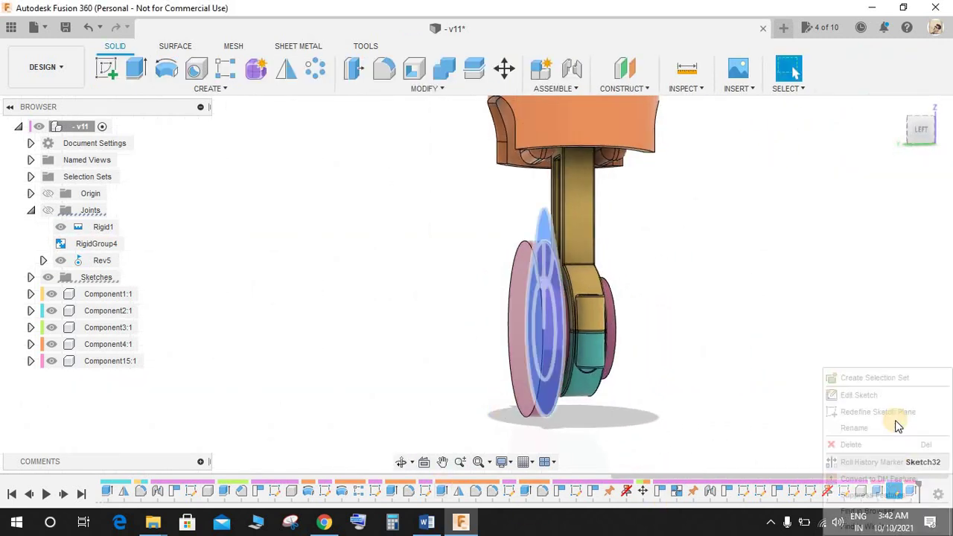
{"action": "left_click", "coordinate": [878, 395]}
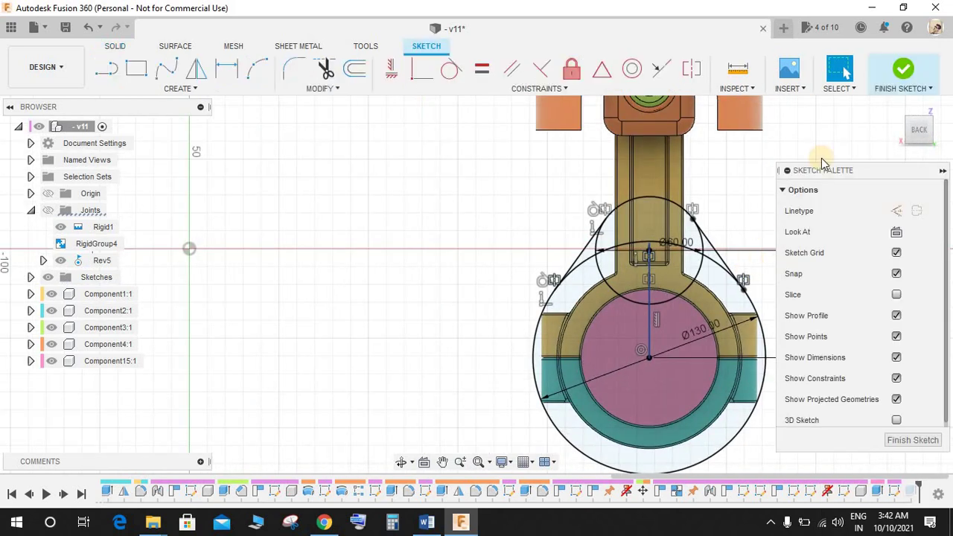
{"action": "left_click", "coordinate": [900, 71]}
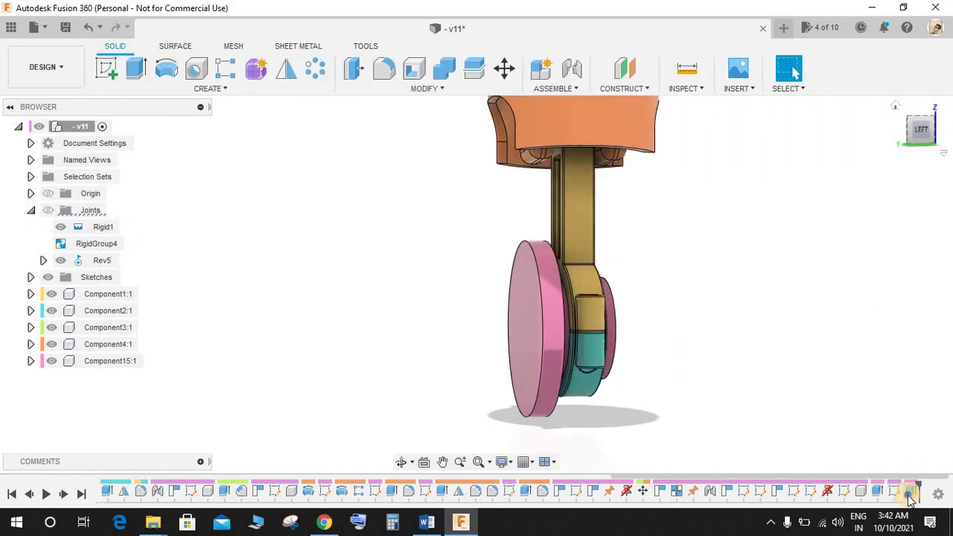
- Edit the crank web extrusion to add the upper part of the small circle and the tangent-line regions on both sides
{"action": "right_click", "coordinate": [909, 491]}
{"action": "left_click", "coordinate": [908, 352]}
{"action": "middle_click_drag", "start_coordinate": [630, 265], "coordinate": [657, 275], "text": "shift"}
{"action": "scroll", "coordinate": [623, 261], "scroll_direction": "up", "scroll_amount": 4}
{"action": "middle_click_drag", "start_coordinate": [593, 270], "coordinate": [541, 291], "text": "shift"}
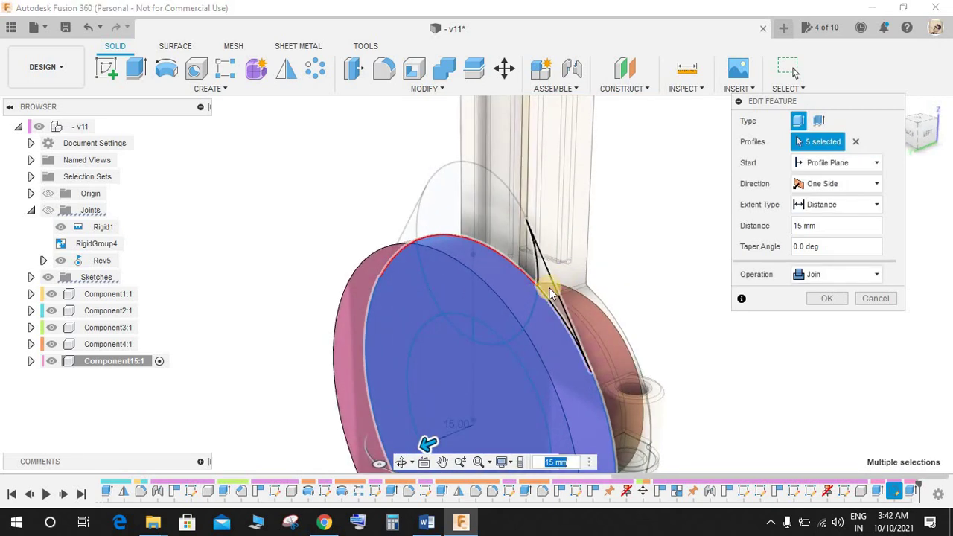
{"action": "left_click", "coordinate": [523, 253]}
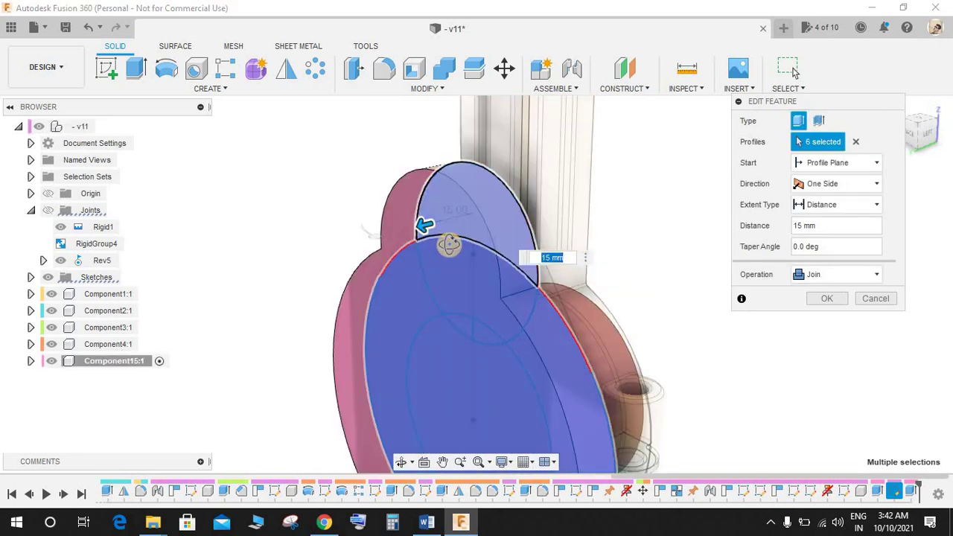
{"action": "middle_click_drag", "start_coordinate": [448, 245], "coordinate": [539, 238], "text": "shift"}
{"action": "left_click", "coordinate": [330, 248]}
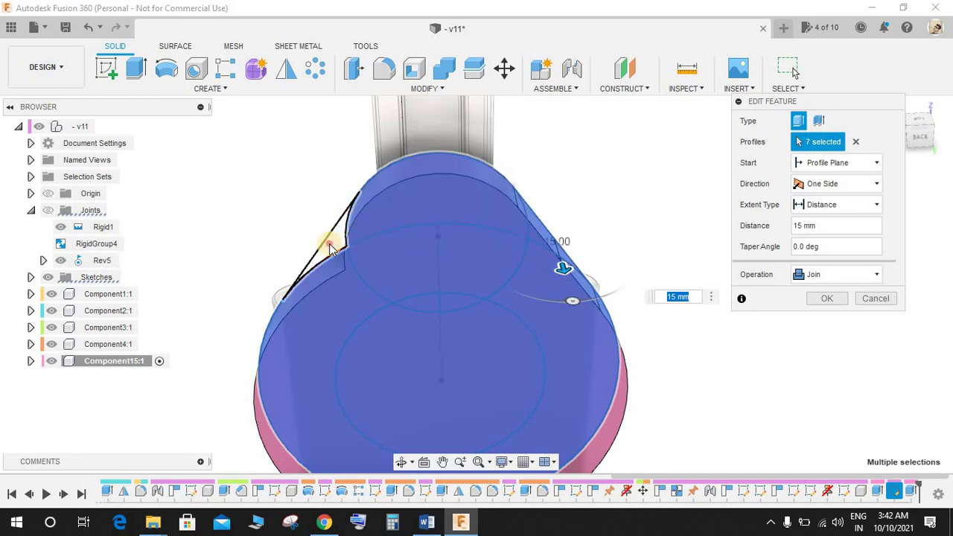
{"action": "scroll", "coordinate": [463, 286], "scroll_direction": "down", "scroll_amount": 4}
{"action": "middle_click_drag", "start_coordinate": [512, 284], "coordinate": [417, 283], "text": "shift"}
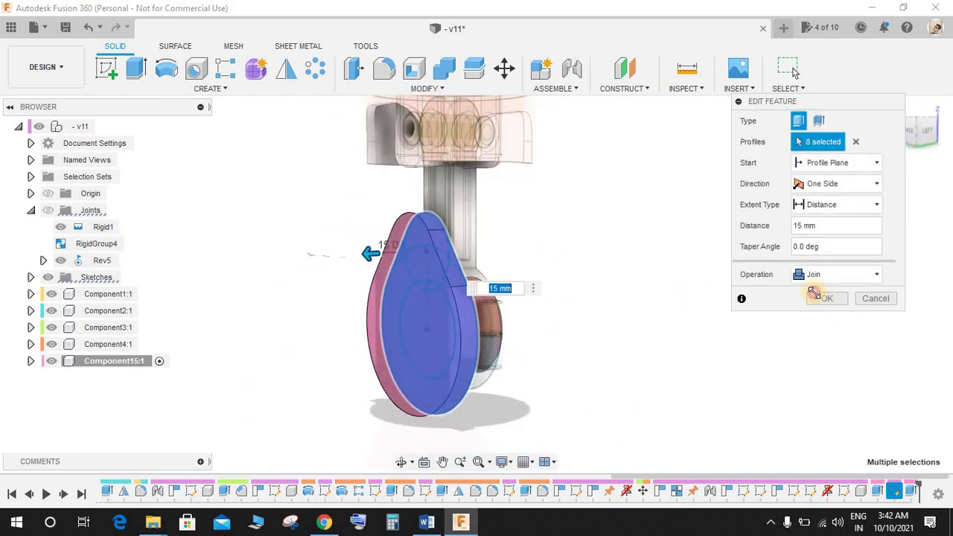
- Sketch a 40 mm diameter circle on the crank web's outer face, concentric with its narrow upper end
{"action": "middle_click_drag", "start_coordinate": [585, 221], "coordinate": [615, 239], "text": "shift"}
{"action": "left_click", "coordinate": [106, 68]}
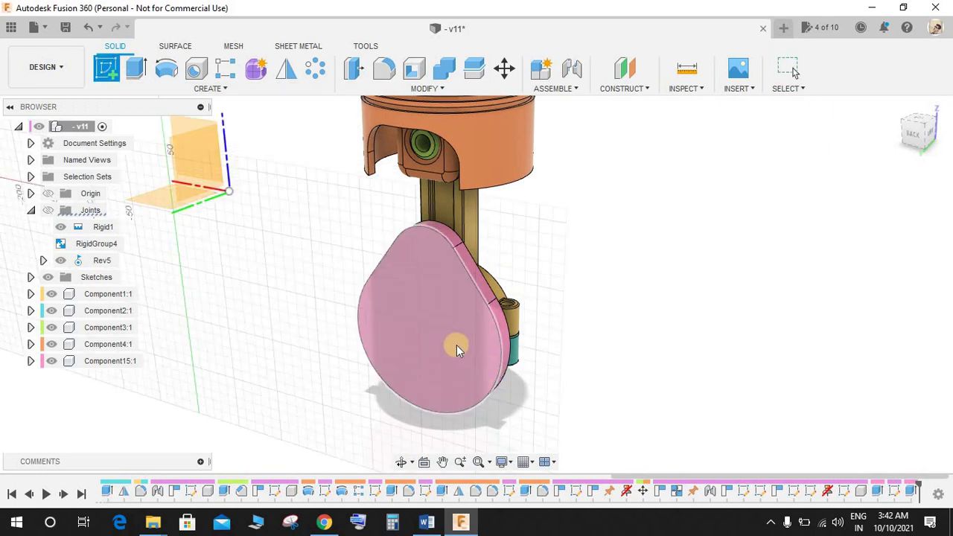
{"action": "left_click", "coordinate": [459, 350]}
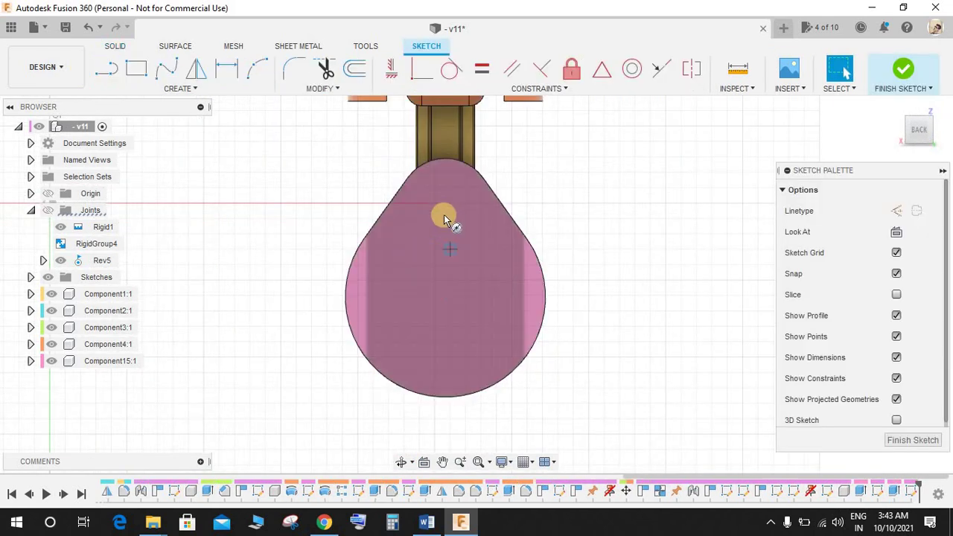
{"action": "key", "text": "c"}
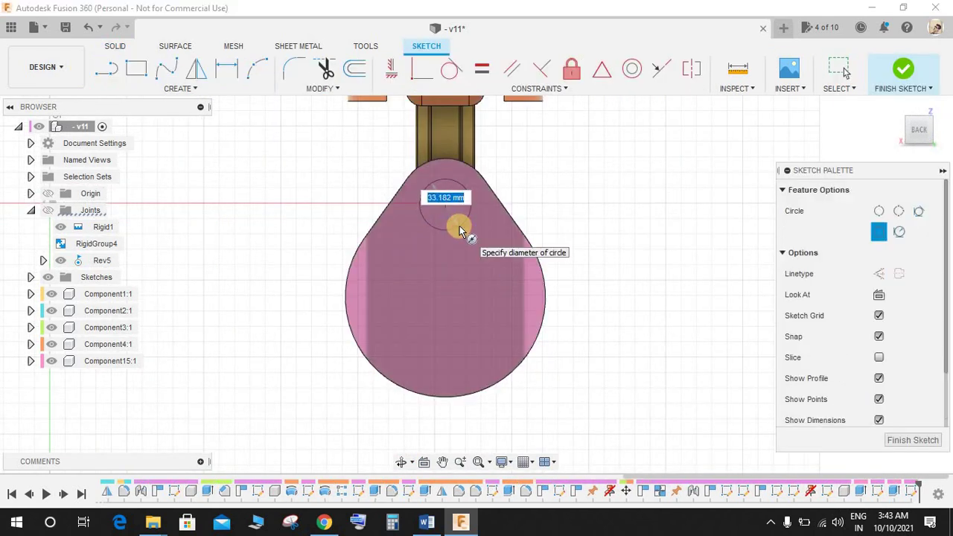
{"action": "type", "text": "40"}
{"action": "key", "text": "Return"}
{"action": "left_click", "coordinate": [902, 71]}
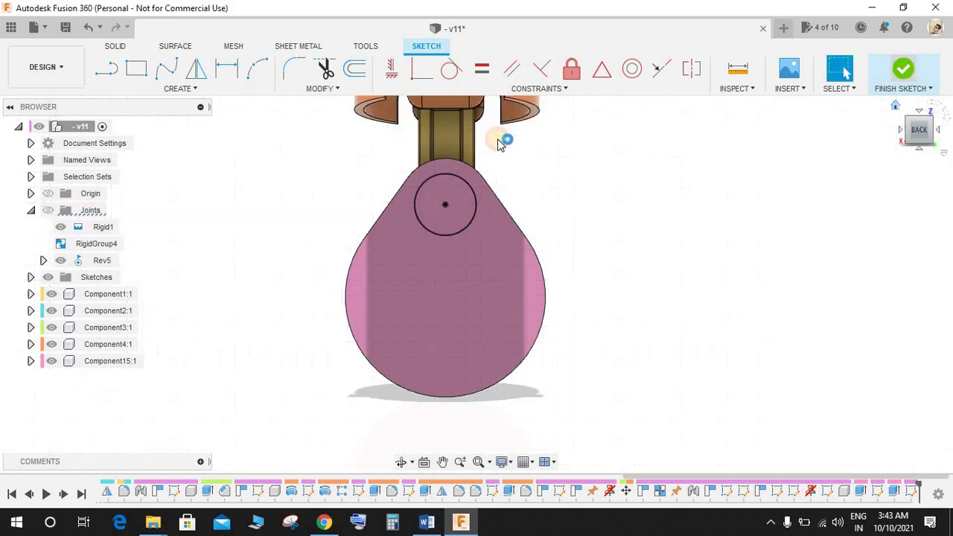
- Extrude the circle on the crank web 40 mm outward, joined to the web, to form the shaft journal
{"action": "left_click", "coordinate": [131, 67]}
{"action": "left_click", "coordinate": [420, 272]}
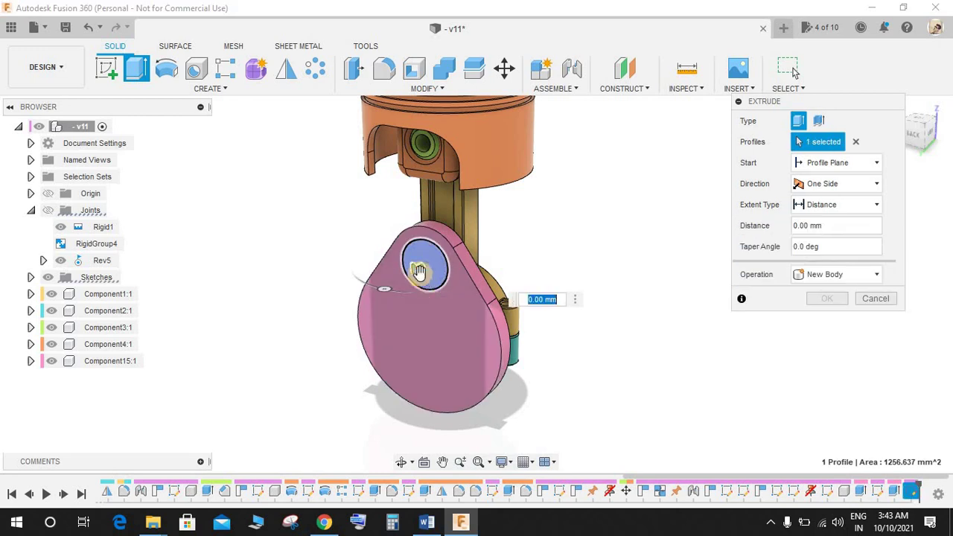
{"action": "left_click_drag", "start_coordinate": [396, 273], "coordinate": [631, 290]}
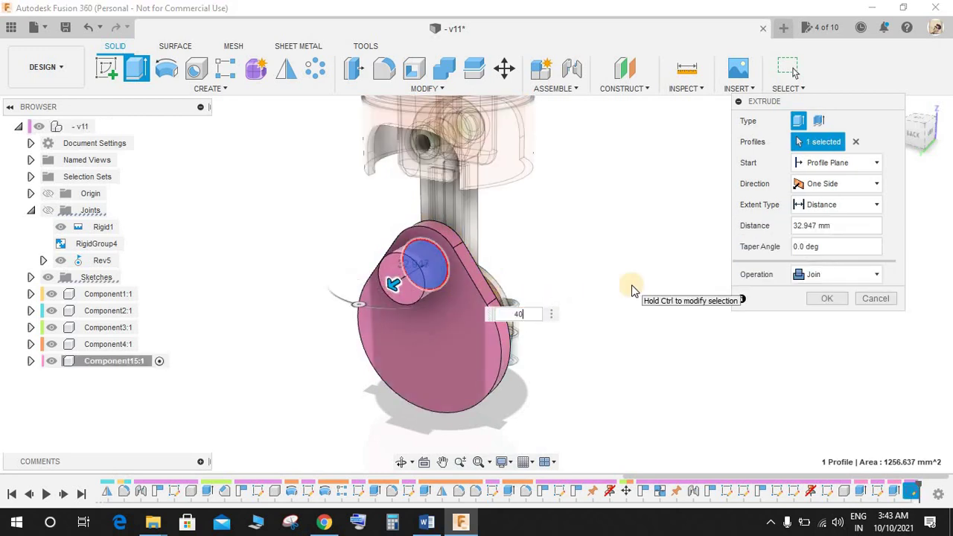
{"action": "type", "text": "40"}
{"action": "key", "text": "Return"}
- Create a midplane between the big-end cylinder's free end face and the crank web's inner face, and show the construction geometry
{"action": "middle_click_drag", "start_coordinate": [630, 287], "coordinate": [587, 272], "text": "shift"}
{"action": "scroll", "coordinate": [586, 272], "scroll_direction": "up", "scroll_amount": 2}
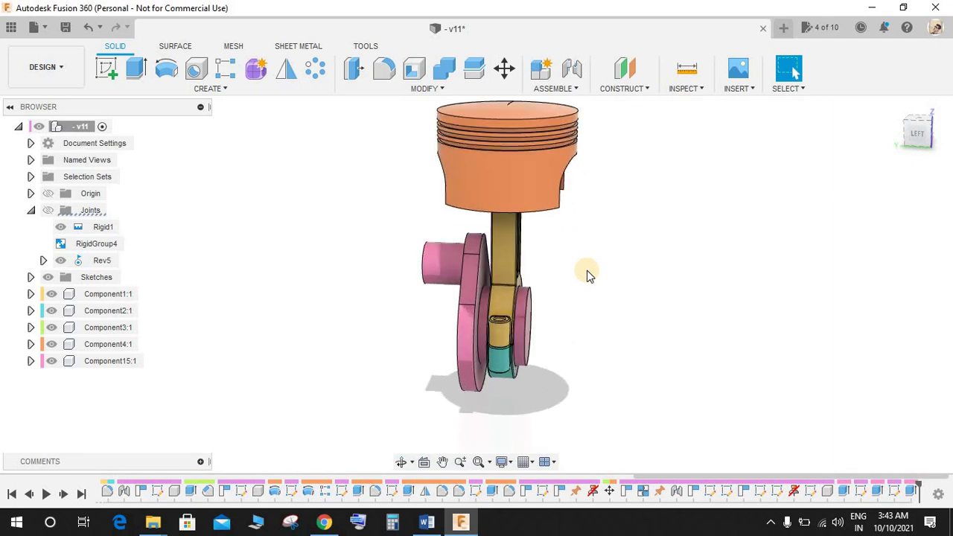
{"action": "middle_click_drag", "start_coordinate": [570, 270], "coordinate": [571, 264], "text": "shift"}
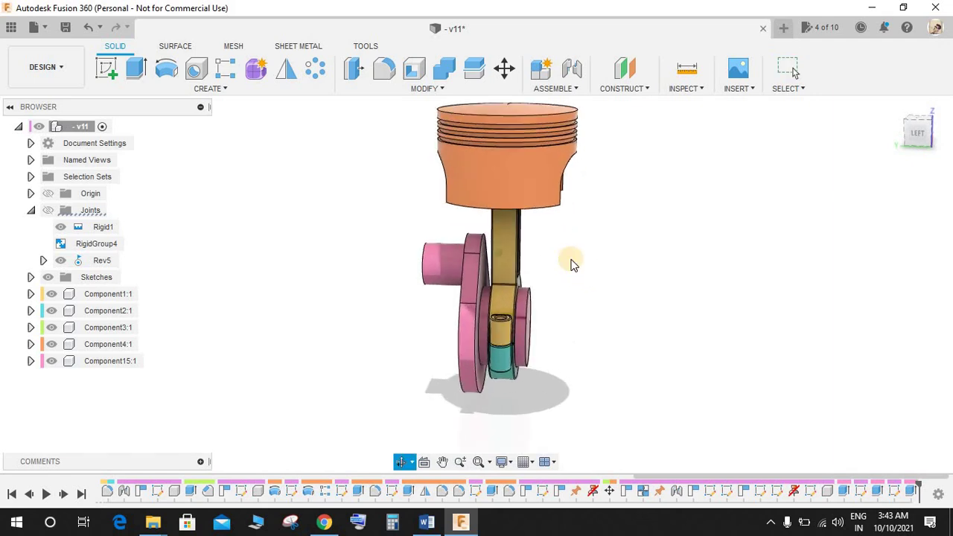
{"action": "scroll", "coordinate": [573, 265], "scroll_direction": "up", "scroll_amount": 2}
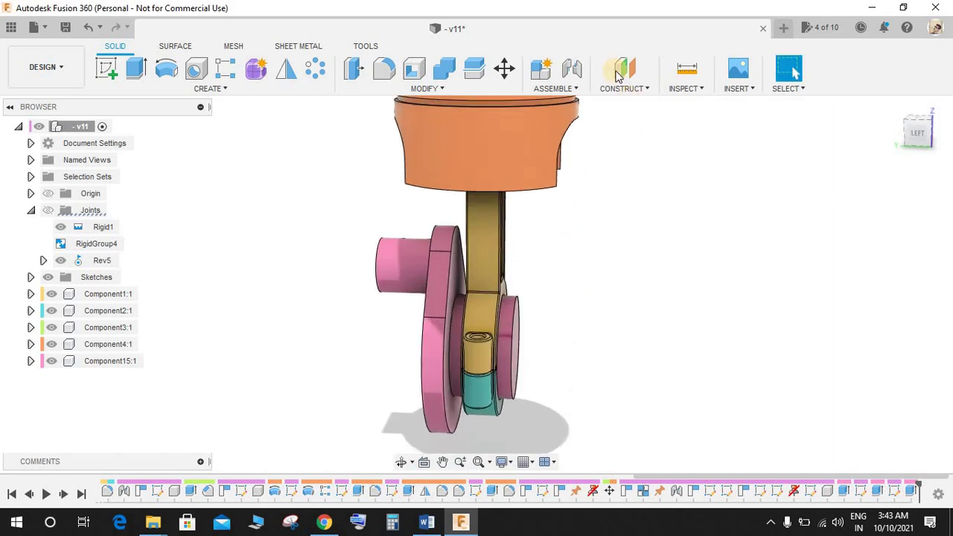
{"action": "left_click", "coordinate": [624, 93]}
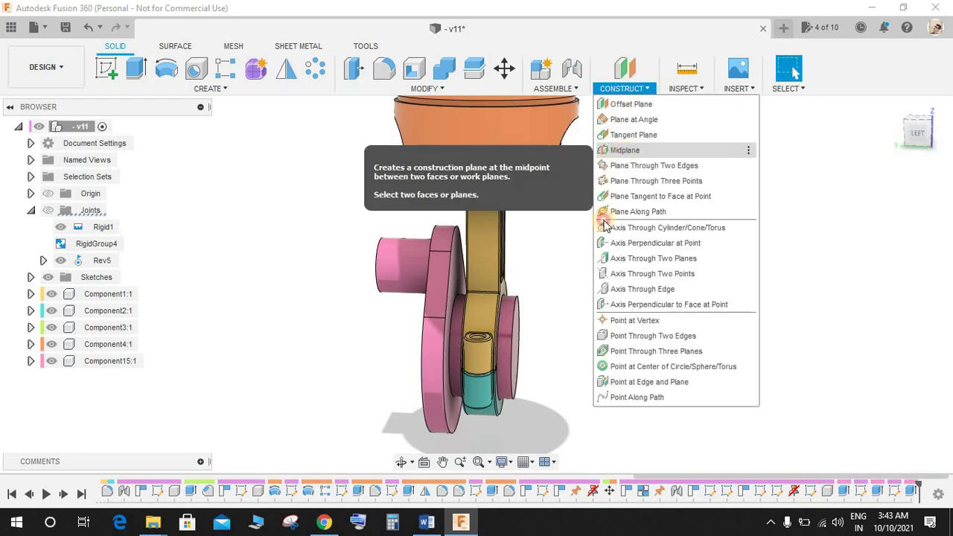
{"action": "left_click", "coordinate": [625, 150]}
{"action": "scroll", "coordinate": [570, 291], "scroll_direction": "up", "scroll_amount": 3}
{"action": "left_click", "coordinate": [470, 367]}
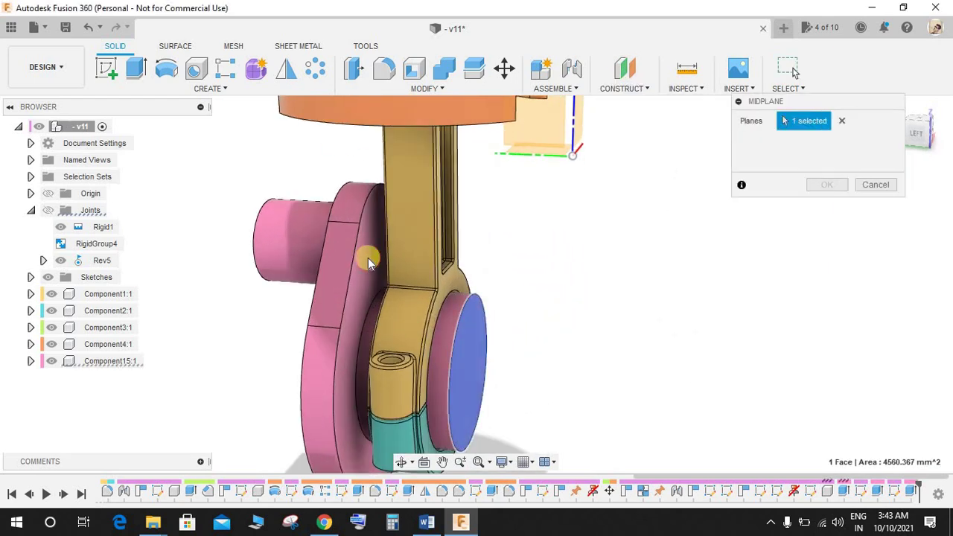
{"action": "left_click", "coordinate": [365, 256]}
{"action": "middle_click_drag", "start_coordinate": [680, 246], "coordinate": [760, 223], "text": "shift"}
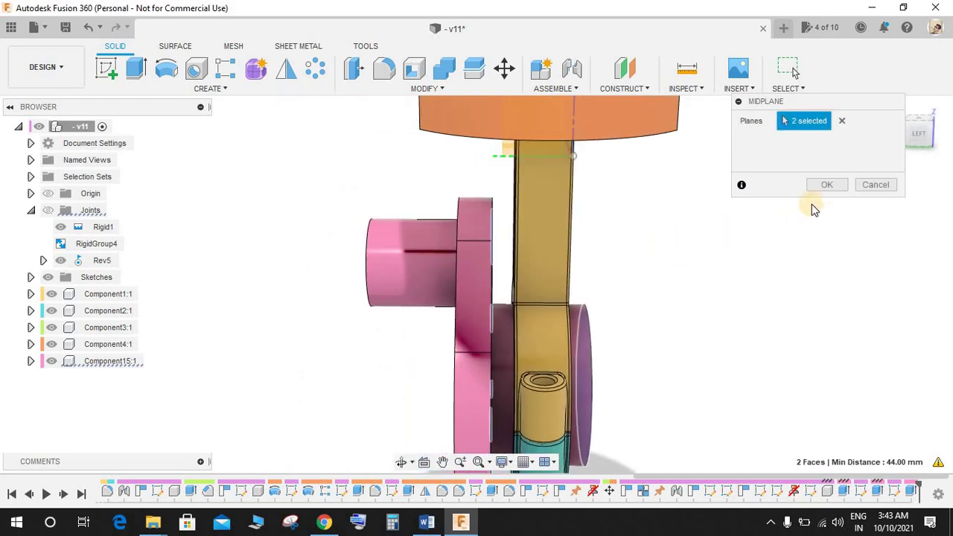
{"action": "scroll", "coordinate": [729, 221], "scroll_direction": "down", "scroll_amount": 3}
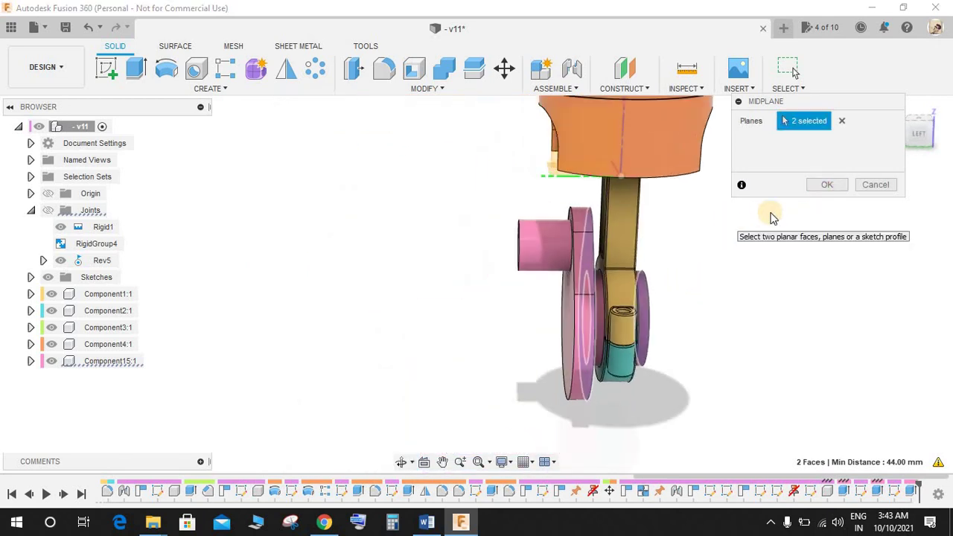
{"action": "left_click", "coordinate": [823, 186]}
{"action": "scroll", "coordinate": [726, 265], "scroll_direction": "down", "scroll_amount": 2}
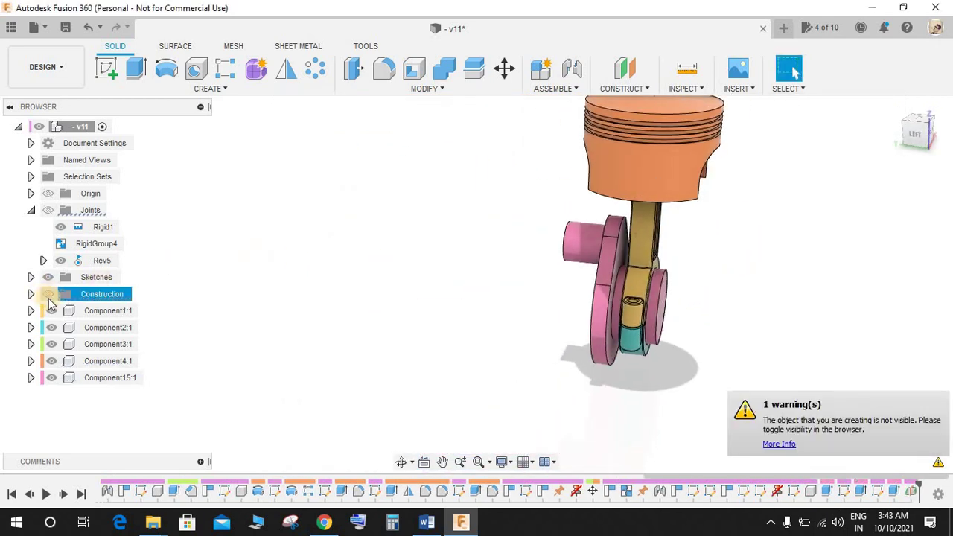
{"action": "scroll", "coordinate": [733, 296], "scroll_direction": "up", "scroll_amount": 5}
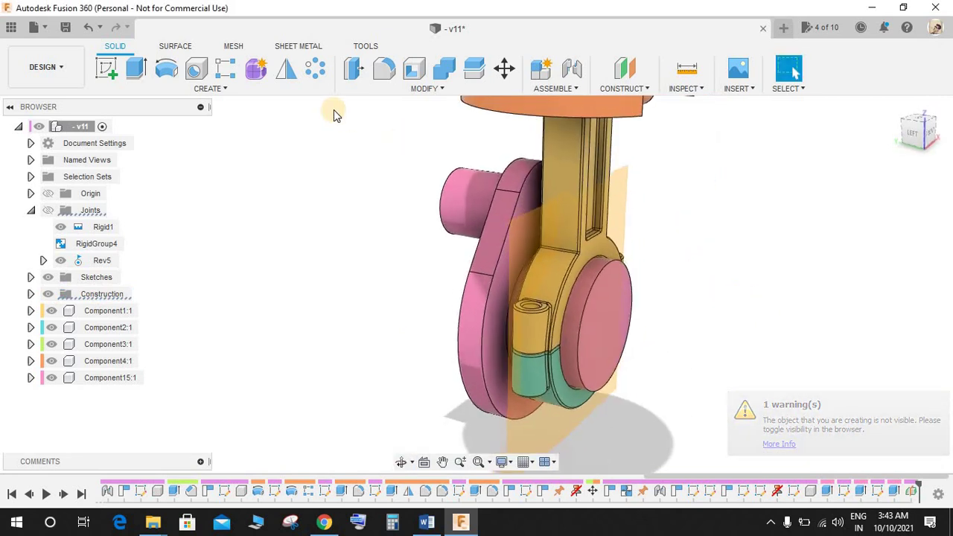
- Mirror the crank web and shaft journal extrusions as features across the midplane to the other side of the rod
{"action": "left_click", "coordinate": [260, 92]}
{"action": "left_click", "coordinate": [128, 410]}
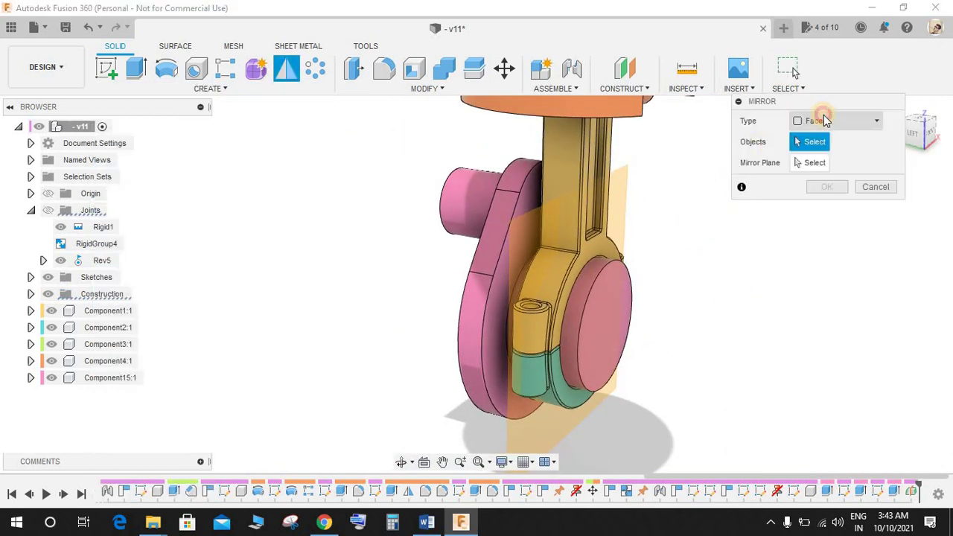
{"action": "left_click", "coordinate": [825, 120]}
{"action": "left_click", "coordinate": [816, 170]}
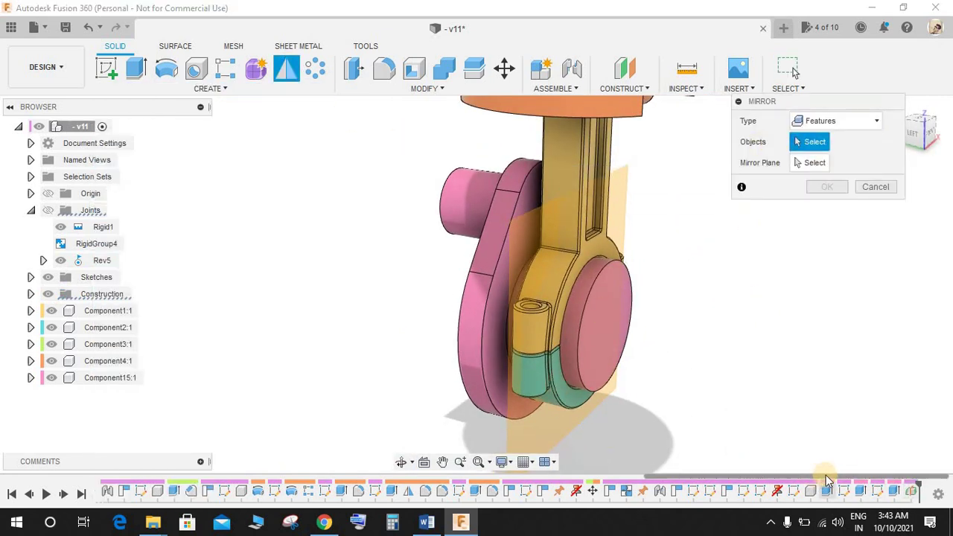
{"action": "left_click", "coordinate": [894, 490]}
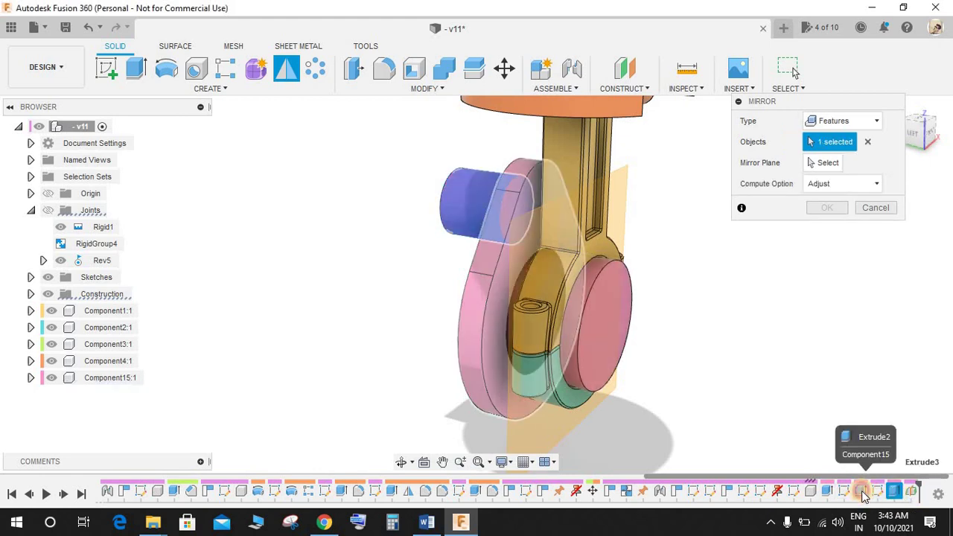
{"action": "left_click", "coordinate": [862, 494]}
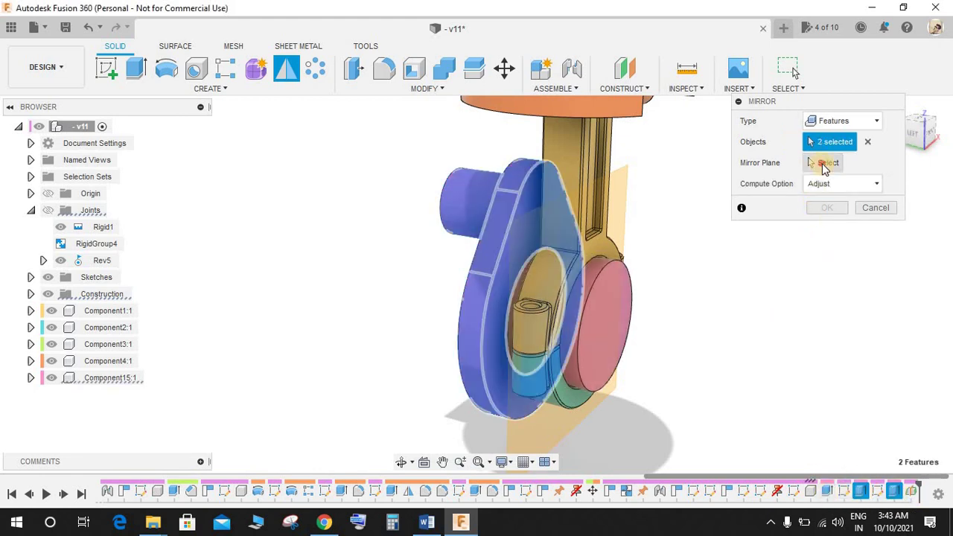
{"action": "left_click", "coordinate": [824, 165]}
{"action": "left_click", "coordinate": [624, 204]}
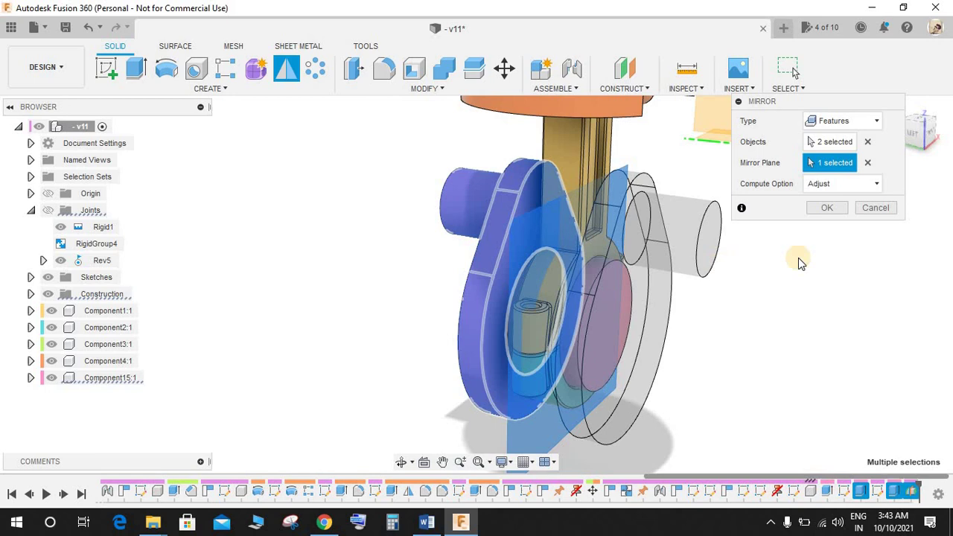
{"action": "left_click", "coordinate": [836, 211]}
- Move the crankshaft to test the linkage motion, and revert the assembly to its original position
{"action": "middle_click_drag", "start_coordinate": [738, 251], "coordinate": [794, 317], "text": "shift"}
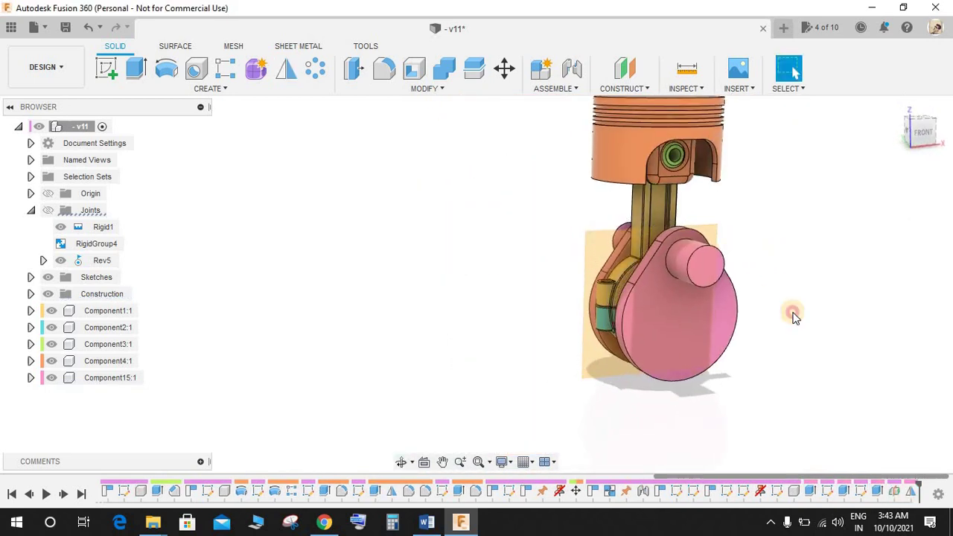
{"action": "left_click_drag", "start_coordinate": [793, 314], "coordinate": [842, 230]}
{"action": "left_click", "coordinate": [862, 68]}
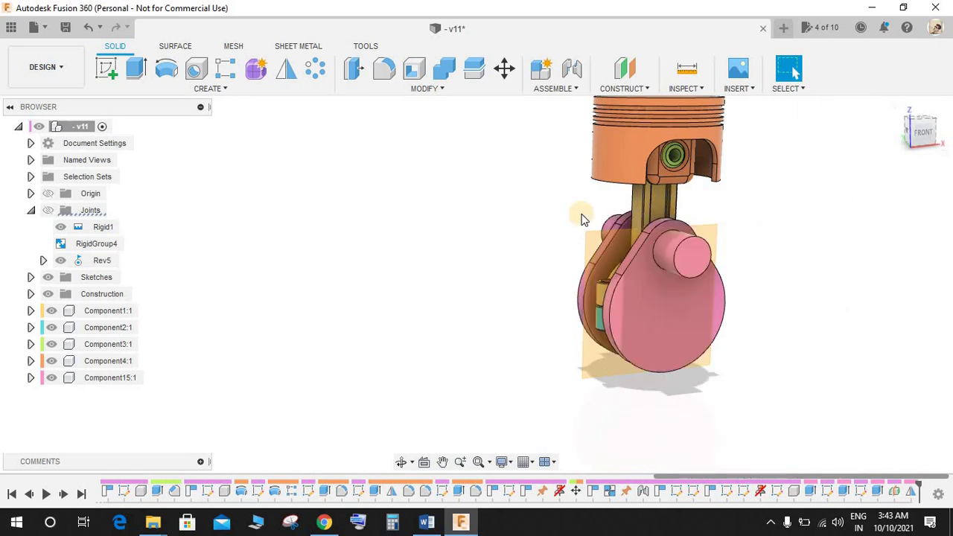
- Hide the construction midplane used for the mirror
{"action": "left_click", "coordinate": [30, 295]}
{"action": "left_click", "coordinate": [59, 311]}
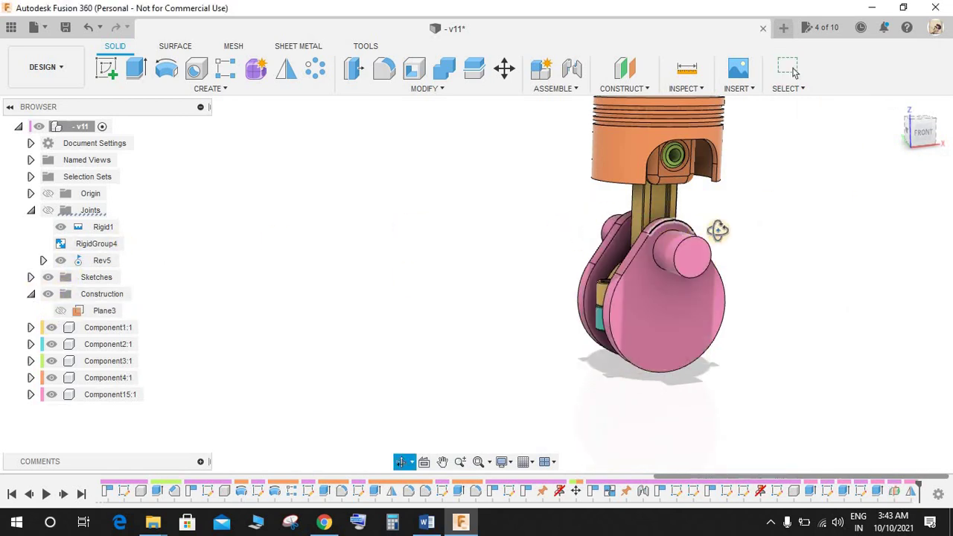
- Try to mirror the crankshaft body across its shaft journal's outer end face, joined to the original, and undo it
{"action": "middle_click_drag", "start_coordinate": [717, 232], "coordinate": [494, 348], "text": "shift"}
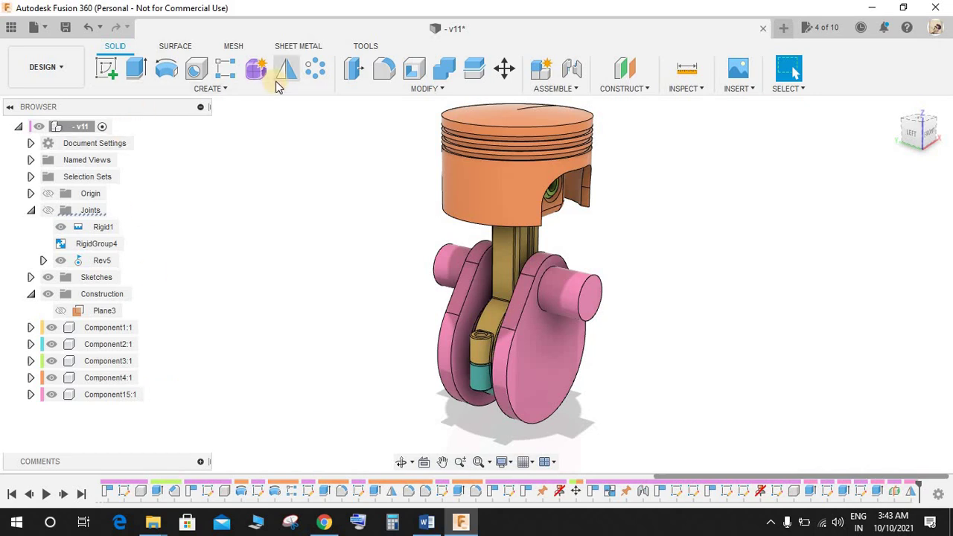
{"action": "left_click", "coordinate": [835, 121]}
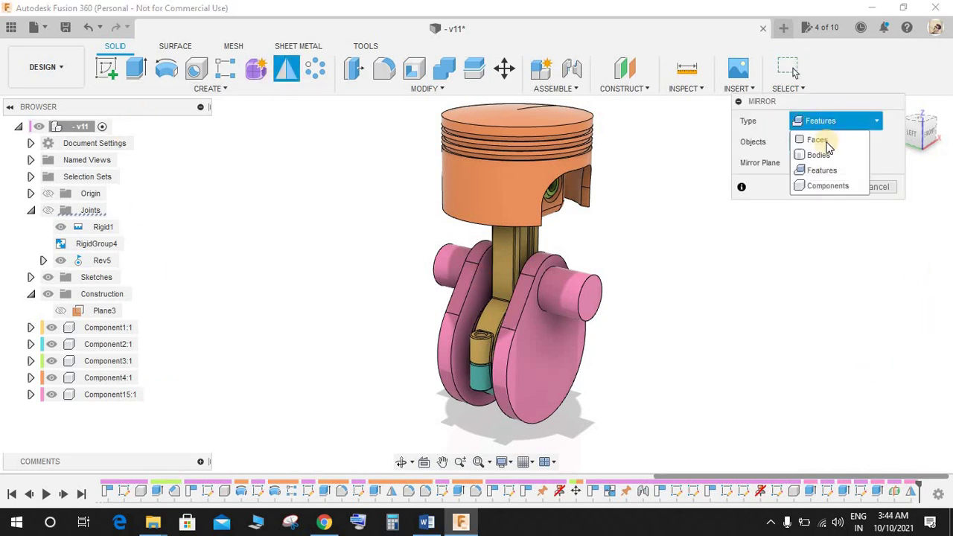
{"action": "left_click", "coordinate": [814, 154]}
{"action": "left_click", "coordinate": [562, 352]}
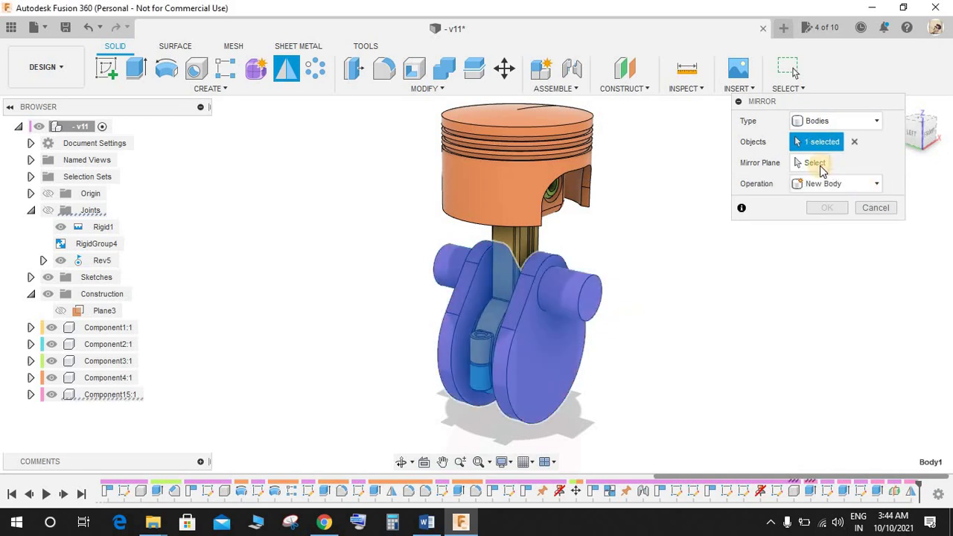
{"action": "left_click", "coordinate": [587, 301]}
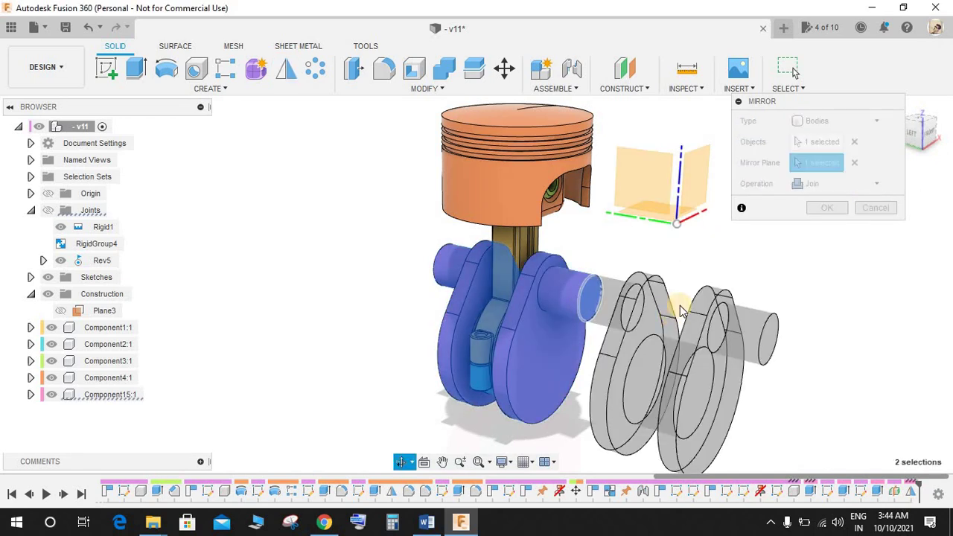
{"action": "left_click", "coordinate": [831, 210]}
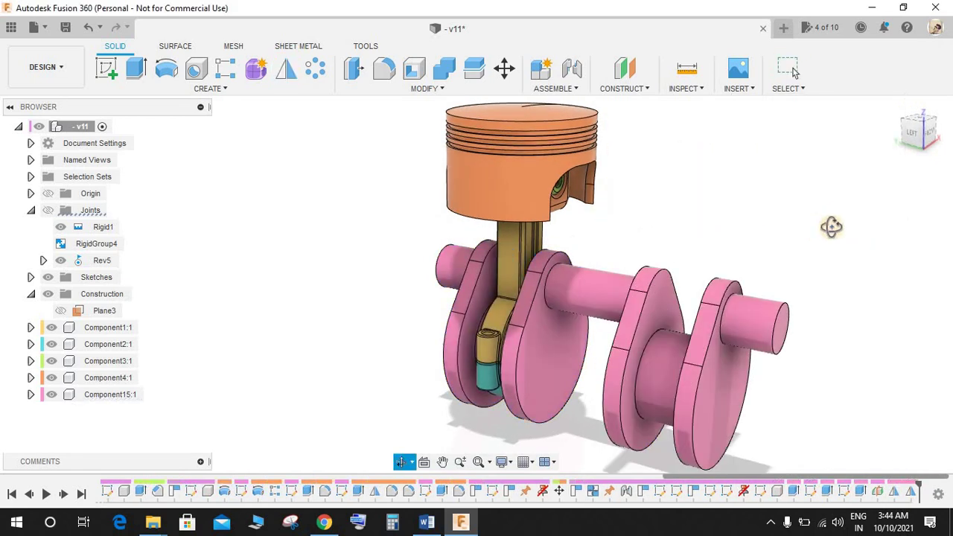
{"action": "key", "text": "ctrl+z"}
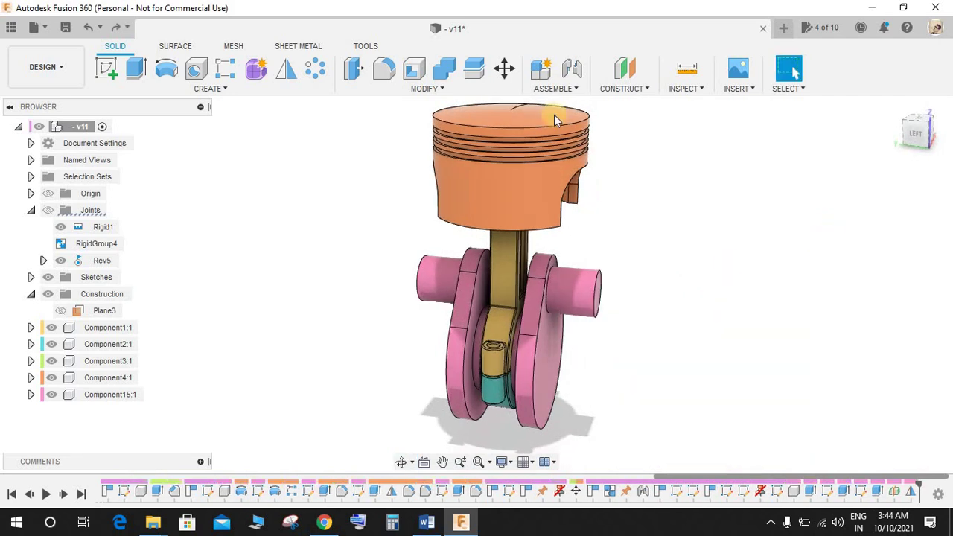
- Try to mirror the crankshaft across the same journal end face as a separate new body
{"action": "left_click", "coordinate": [428, 88]}
{"action": "left_click", "coordinate": [286, 69]}
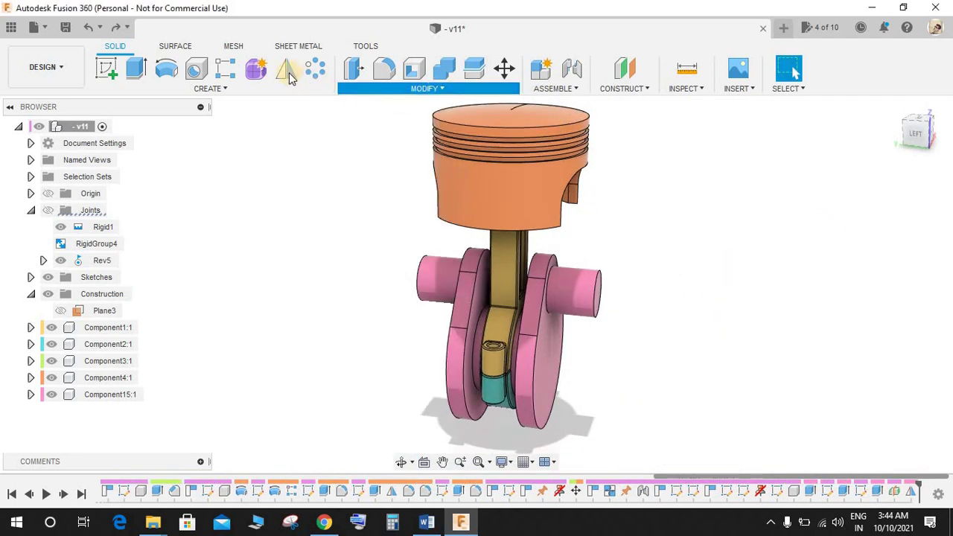
{"action": "left_click", "coordinate": [558, 353]}
{"action": "left_click", "coordinate": [816, 164]}
{"action": "left_click", "coordinate": [602, 297]}
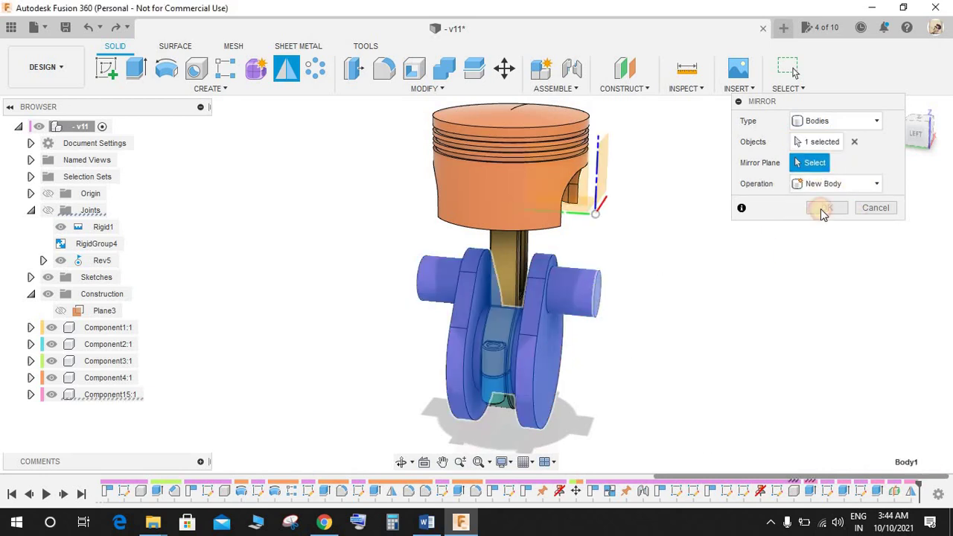
{"action": "left_click", "coordinate": [834, 183]}
{"action": "left_click", "coordinate": [826, 204]}
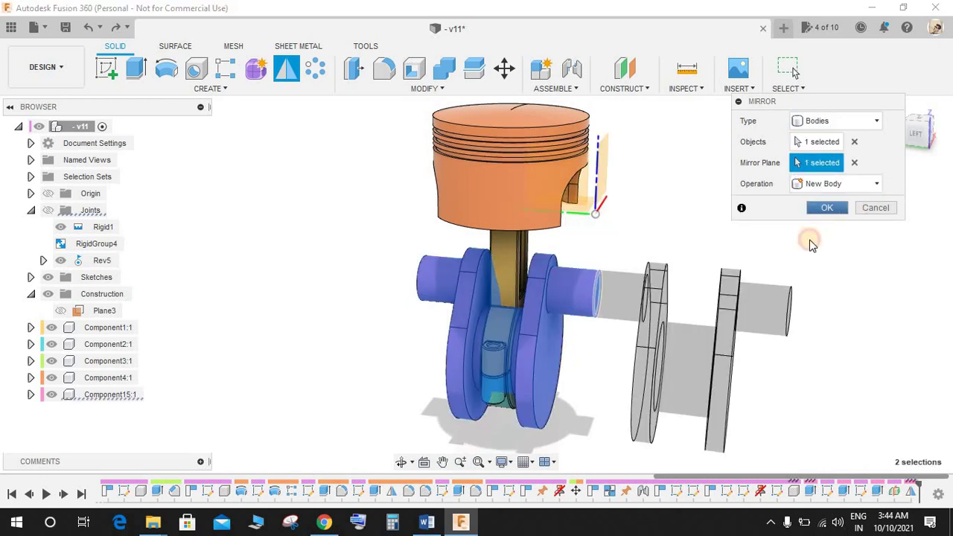
{"action": "left_click", "coordinate": [821, 207]}
- Revert the shifted component positions and undo the new-body mirror of the crankshaft
{"action": "middle_click_drag", "start_coordinate": [836, 226], "coordinate": [781, 328], "text": "shift"}
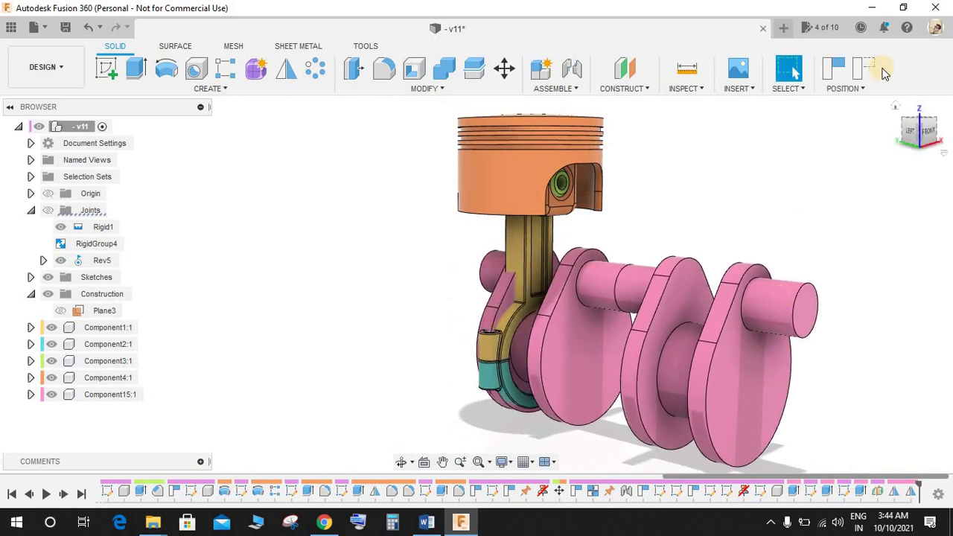
{"action": "left_click", "coordinate": [869, 67]}
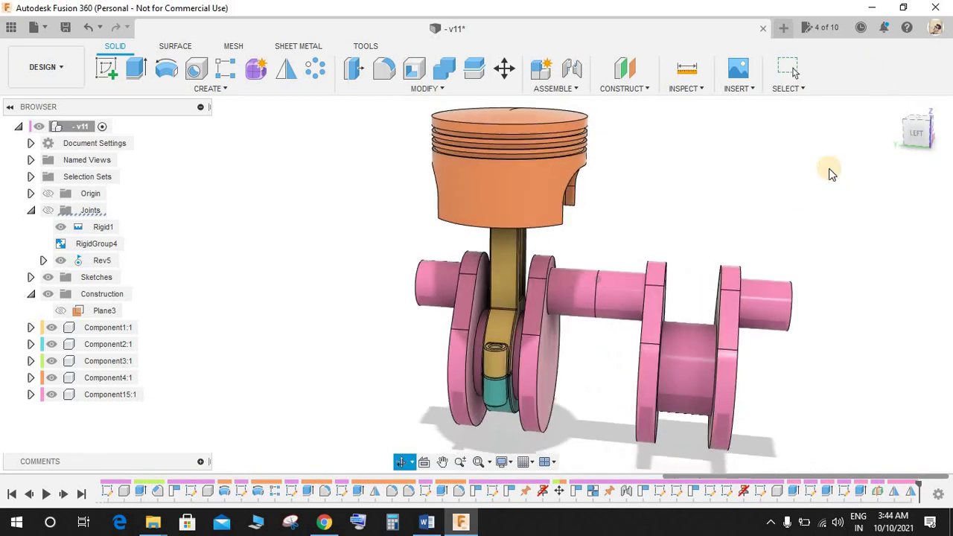
{"action": "key", "text": "ctrl+z"}
{"action": "key", "text": "ctrl+z"}
{"action": "key", "text": "ctrl+z"}
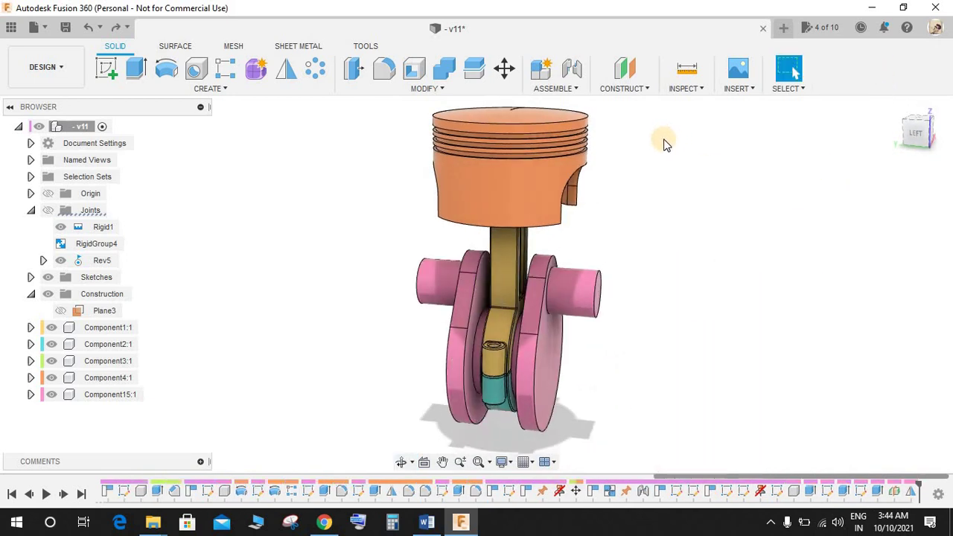
- Mirror the crankshaft as a component across its journal's outer end face, test-move the copy, and revert its position
{"action": "left_click", "coordinate": [286, 68]}
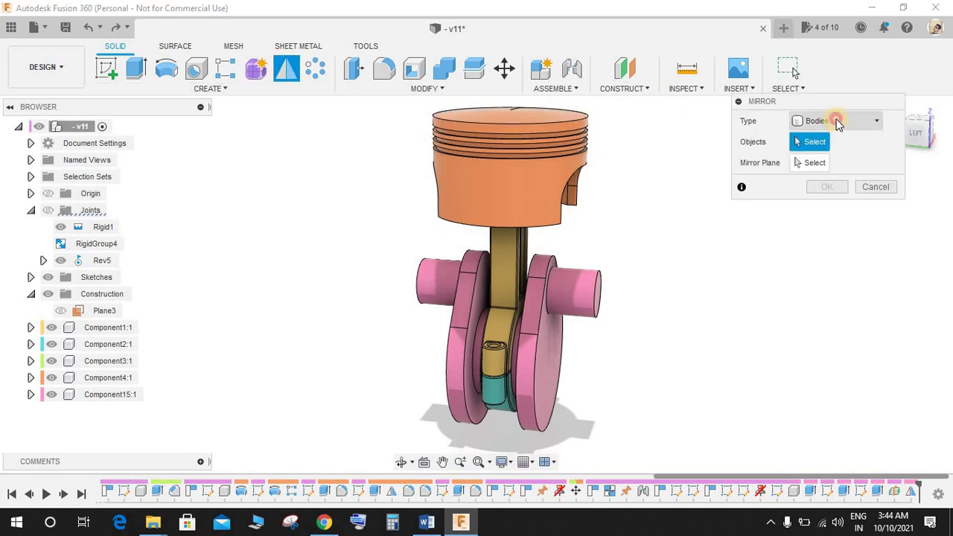
{"action": "left_click", "coordinate": [836, 121]}
{"action": "left_click", "coordinate": [819, 187]}
{"action": "left_click", "coordinate": [586, 298]}
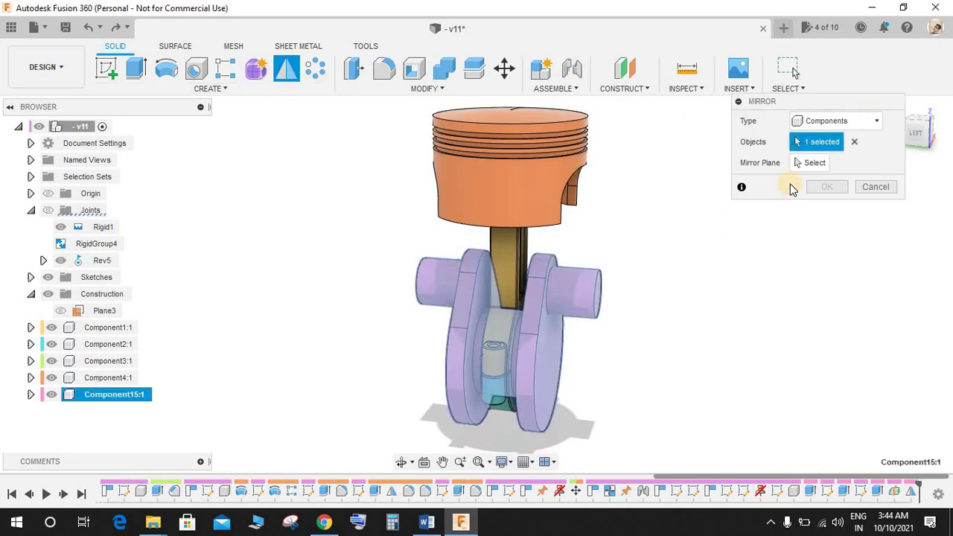
{"action": "left_click", "coordinate": [804, 164]}
{"action": "left_click", "coordinate": [595, 300]}
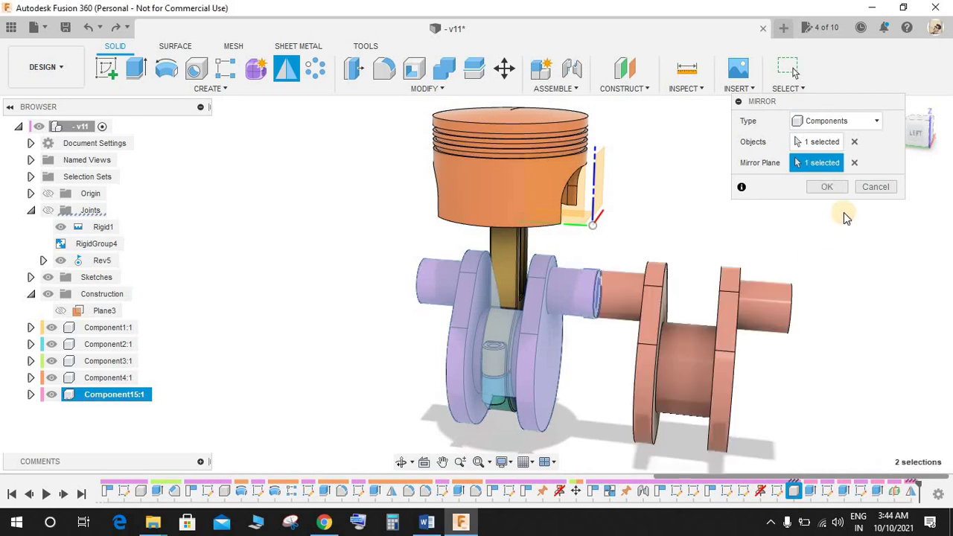
{"action": "left_click", "coordinate": [833, 168]}
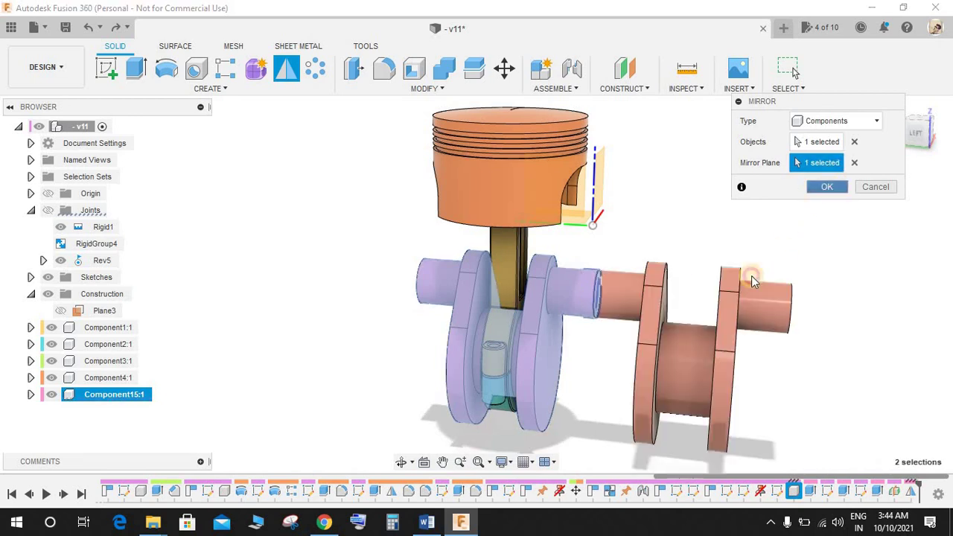
{"action": "left_click_drag", "start_coordinate": [717, 323], "coordinate": [754, 319]}
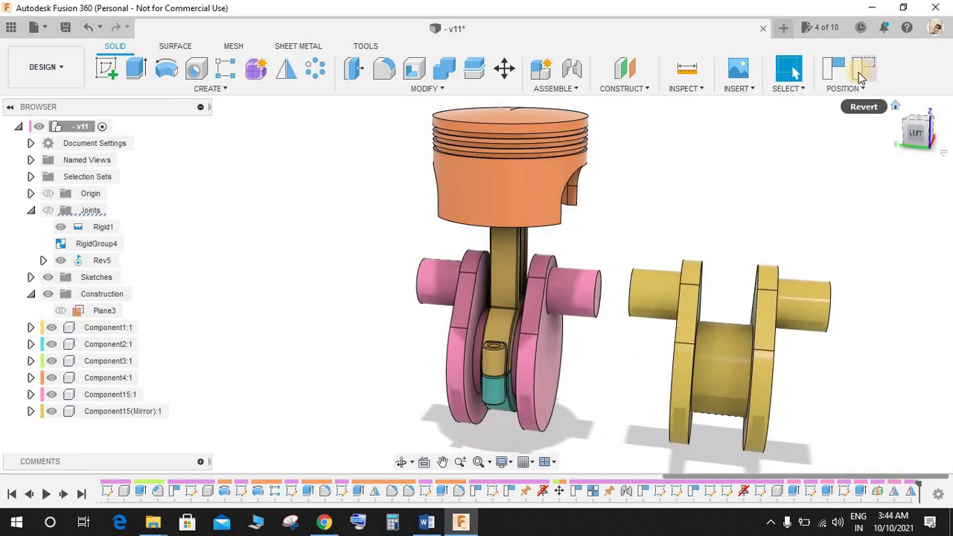
{"action": "left_click", "coordinate": [860, 76]}
- Rotate the mirrored crankshaft body -180 degrees about the shaft journal's axis so its throw points upward
{"action": "middle_click_drag", "start_coordinate": [806, 147], "coordinate": [678, 148], "text": "shift"}
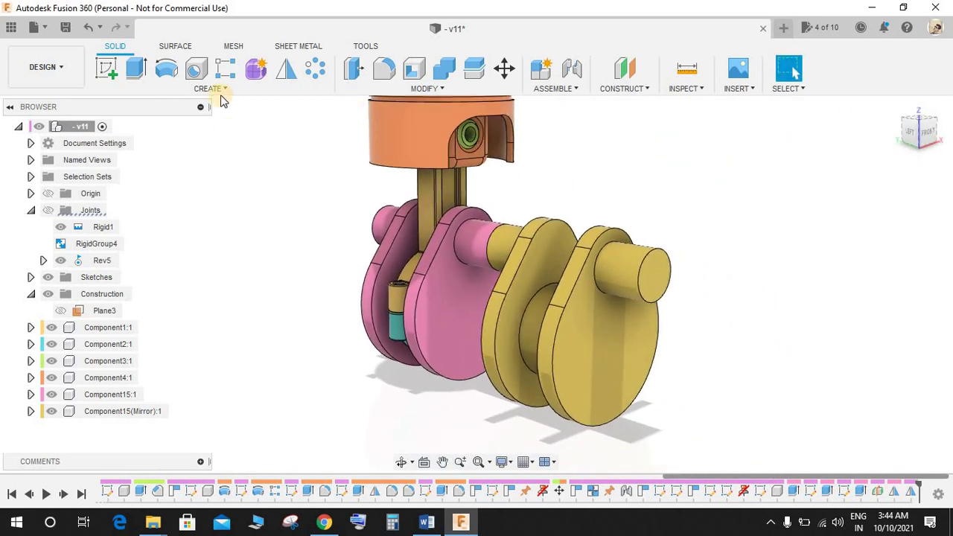
{"action": "key", "text": "m"}
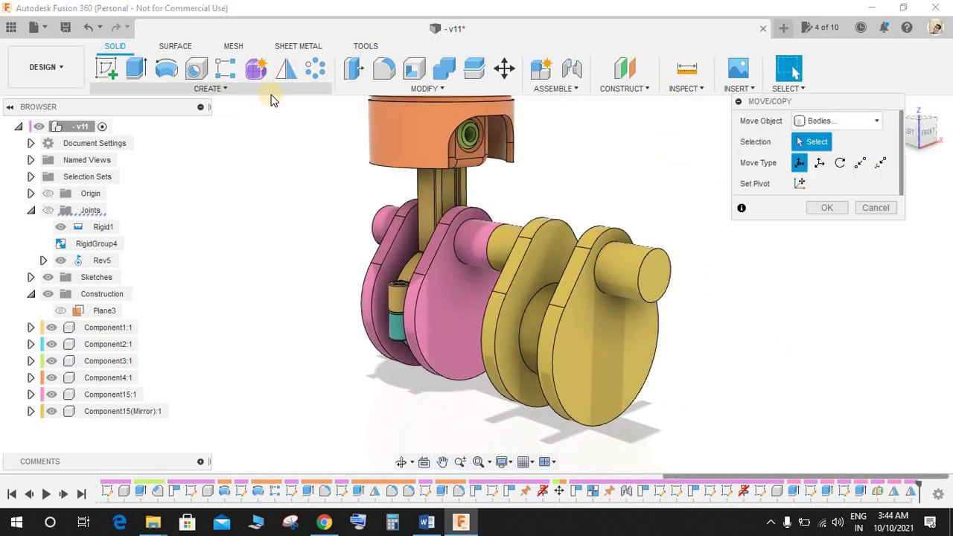
{"action": "left_click", "coordinate": [659, 256]}
{"action": "scroll", "coordinate": [653, 275], "scroll_direction": "up", "scroll_amount": 3}
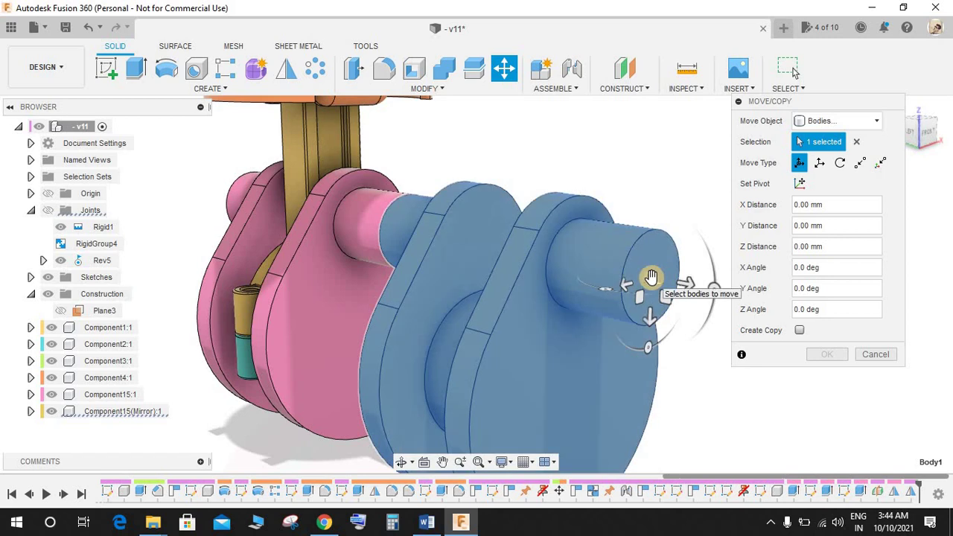
{"action": "scroll", "coordinate": [649, 272], "scroll_direction": "down", "scroll_amount": 3}
{"action": "left_click_drag", "start_coordinate": [648, 352], "coordinate": [664, 187]}
{"action": "type", "text": "-18"}
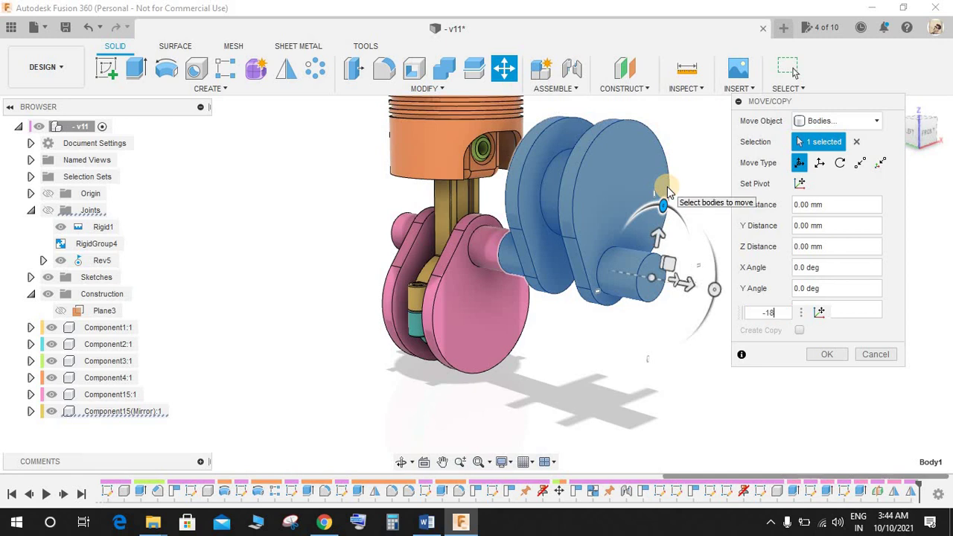
{"action": "type", "text": "0"}
{"action": "left_click", "coordinate": [840, 353]}
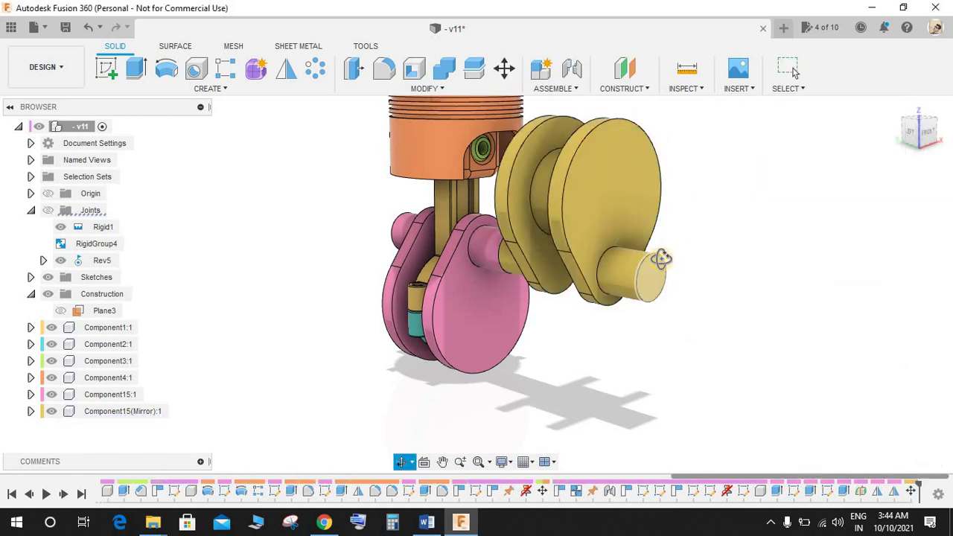
- Mirror the rotated crank body across its free journal end face as a new body
{"action": "left_click", "coordinate": [281, 88]}
{"action": "scroll", "coordinate": [387, 196], "scroll_direction": "down", "scroll_amount": 2}
{"action": "left_click", "coordinate": [465, 188]}
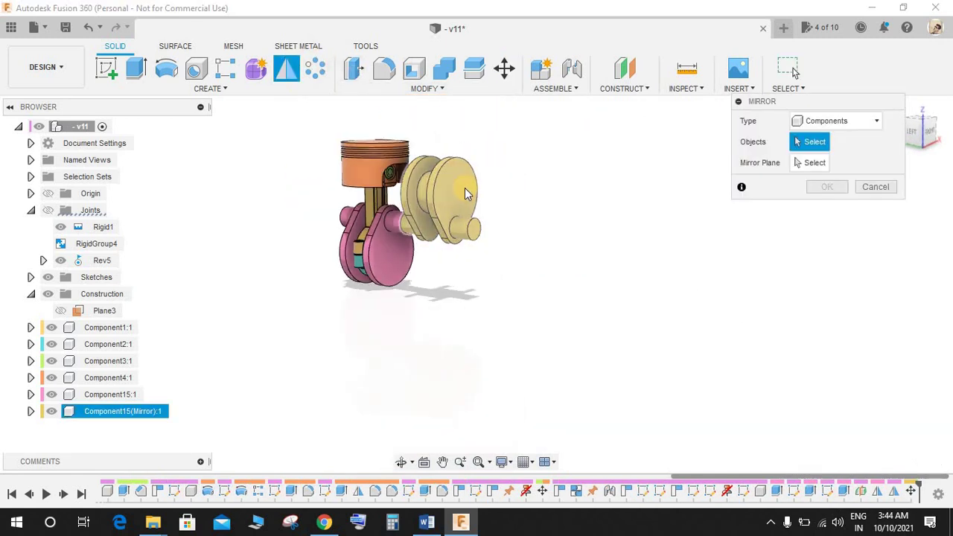
{"action": "scroll", "coordinate": [465, 188], "scroll_direction": "up", "scroll_amount": 3}
{"action": "left_click", "coordinate": [816, 163]}
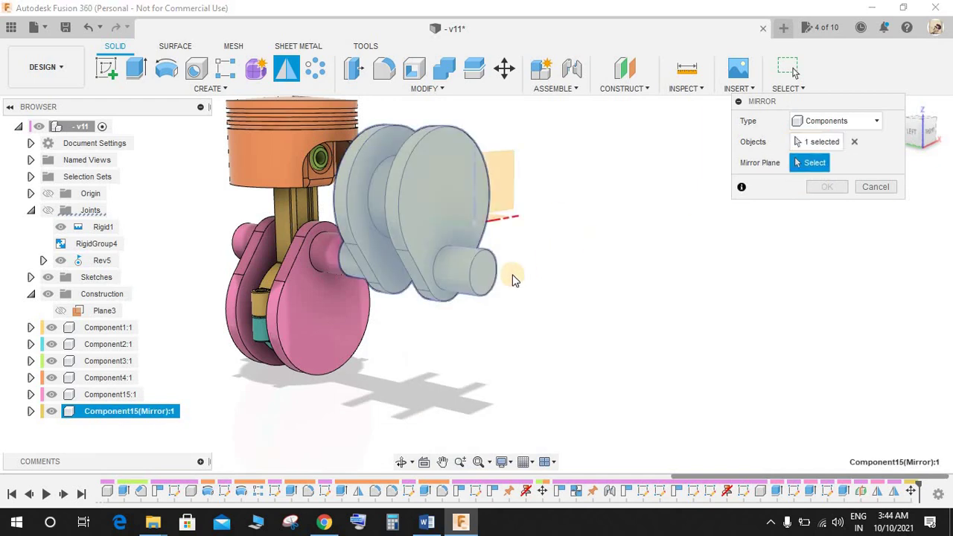
{"action": "left_click", "coordinate": [483, 286]}
{"action": "left_click", "coordinate": [858, 122]}
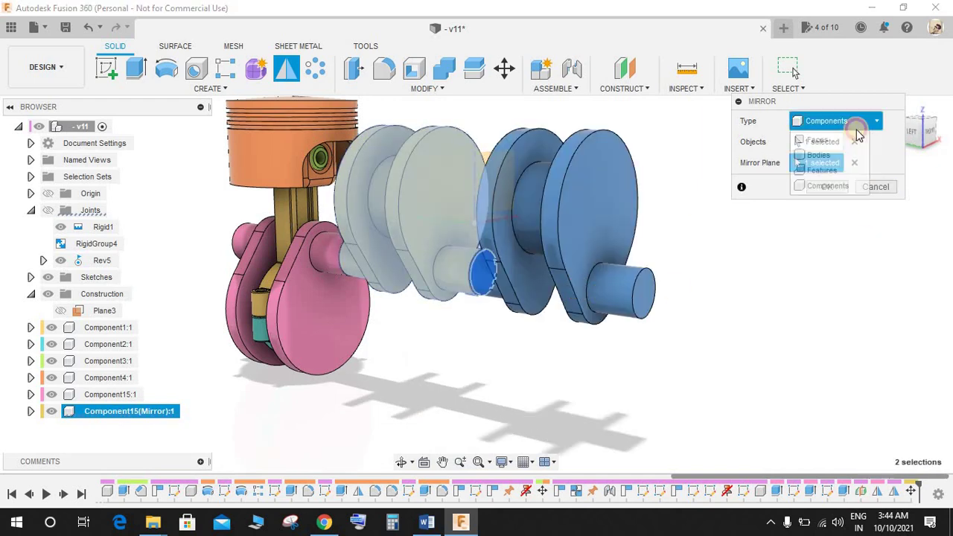
{"action": "left_click", "coordinate": [808, 154]}
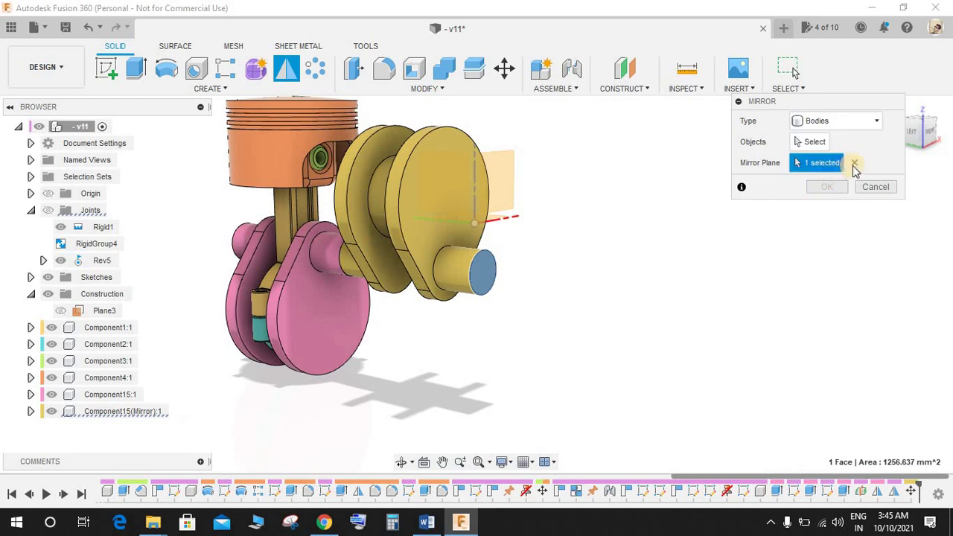
{"action": "left_click", "coordinate": [440, 216]}
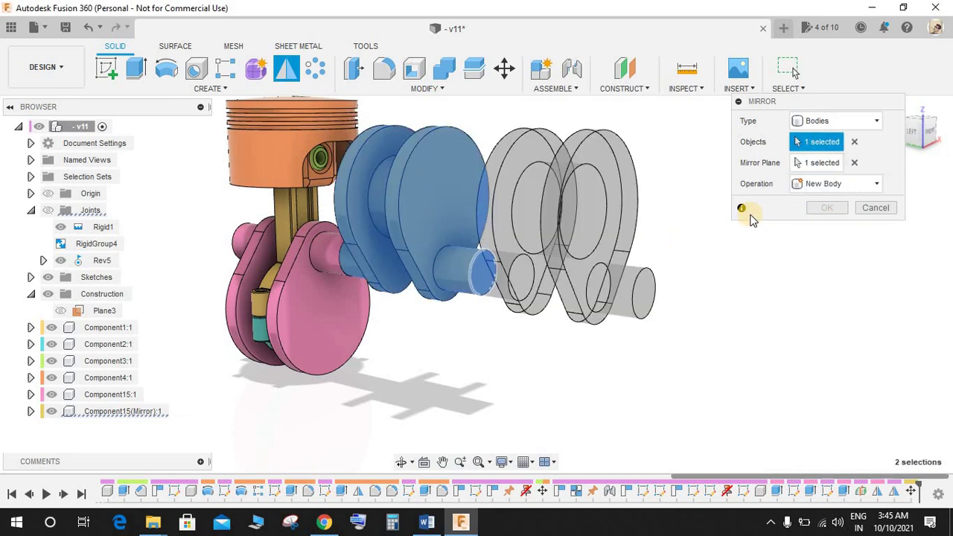
{"action": "left_click", "coordinate": [825, 208]}
- Move the two upward-pointing throws aside to check that they travel together, and revert their position
{"action": "scroll", "coordinate": [691, 245], "scroll_direction": "down", "scroll_amount": 3}
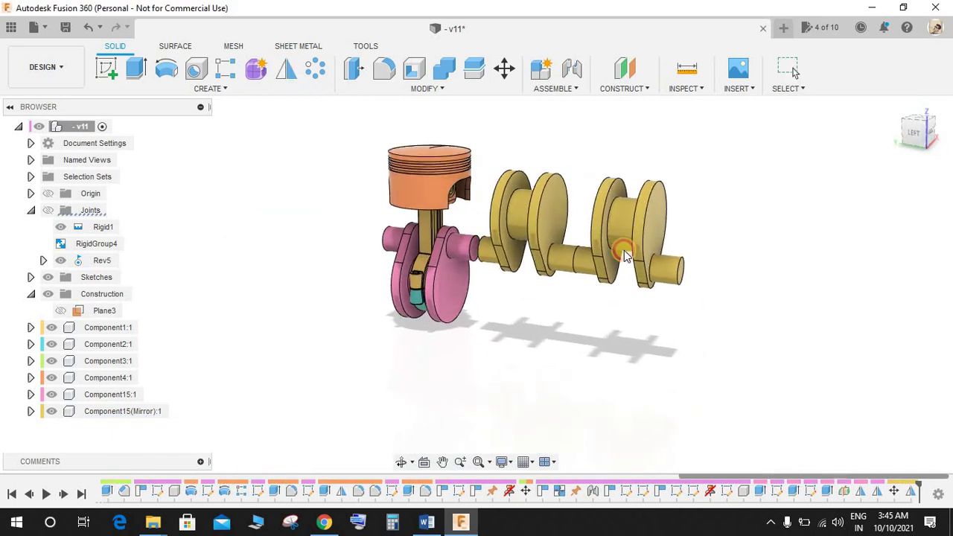
{"action": "left_click_drag", "start_coordinate": [624, 251], "coordinate": [651, 260]}
{"action": "left_click", "coordinate": [853, 67]}
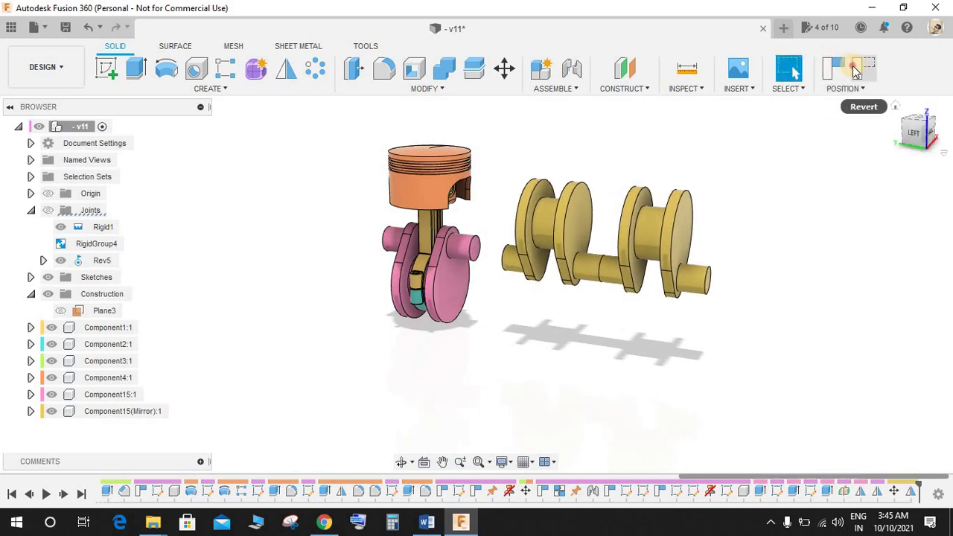
{"action": "scroll", "coordinate": [740, 151], "scroll_direction": "up", "scroll_amount": 4}
{"action": "scroll", "coordinate": [726, 176], "scroll_direction": "down", "scroll_amount": 3}
{"action": "middle_click_drag", "start_coordinate": [725, 177], "coordinate": [744, 184], "text": "shift"}
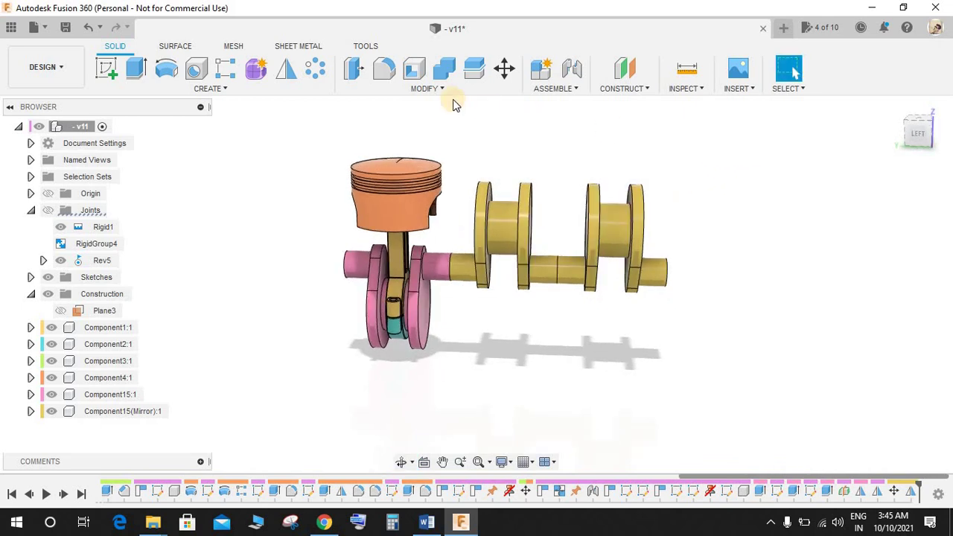
- Create a midplane between the outer journal end faces of the two upward throws, hiding the original crankshaft component to reach the covered face
{"action": "left_click", "coordinate": [626, 65]}
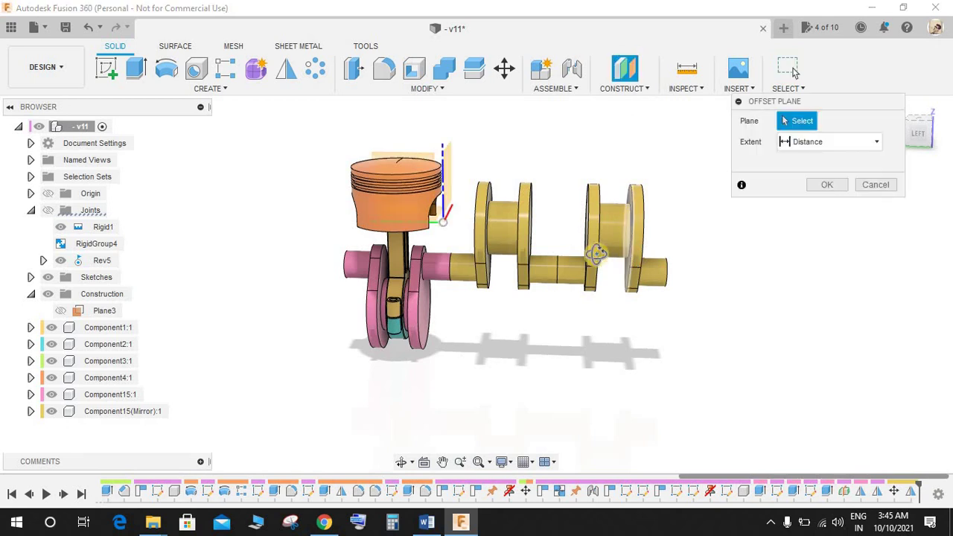
{"action": "middle_click_drag", "start_coordinate": [596, 254], "coordinate": [566, 246], "text": "shift"}
{"action": "left_click", "coordinate": [624, 88]}
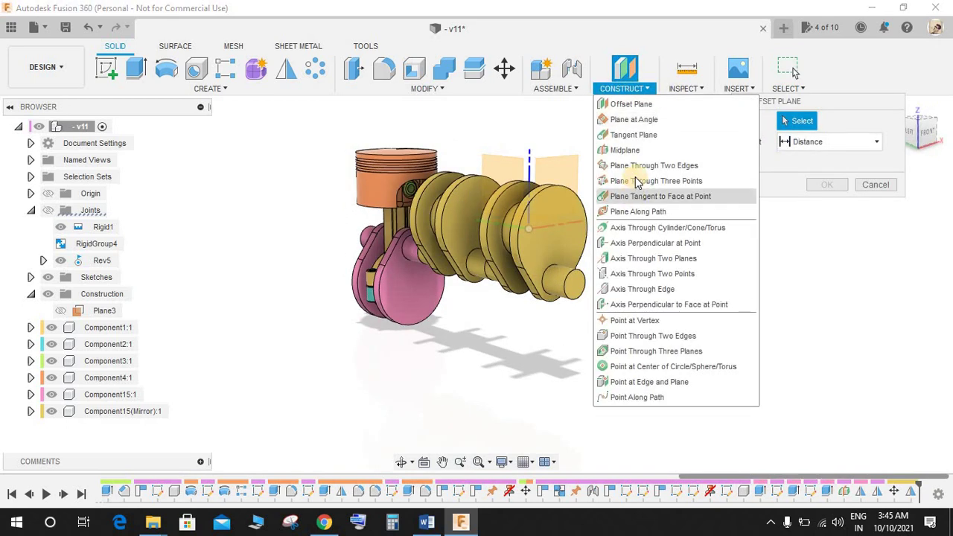
{"action": "left_click", "coordinate": [627, 151]}
{"action": "scroll", "coordinate": [544, 349], "scroll_direction": "up", "scroll_amount": 3}
{"action": "left_click", "coordinate": [596, 229]}
{"action": "scroll", "coordinate": [562, 330], "scroll_direction": "down", "scroll_amount": 3}
{"action": "middle_click_drag", "start_coordinate": [564, 328], "coordinate": [707, 320], "text": "shift"}
{"action": "scroll", "coordinate": [523, 264], "scroll_direction": "up", "scroll_amount": 4}
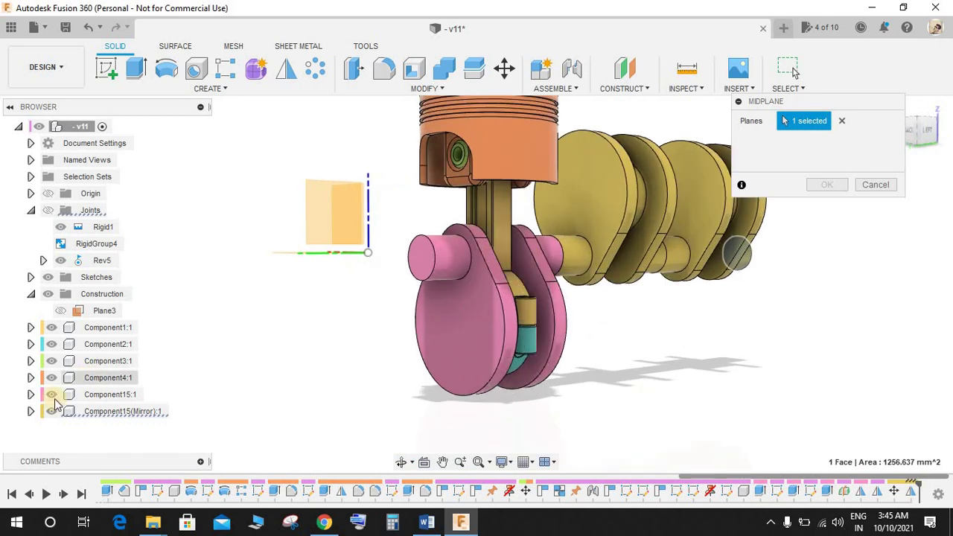
{"action": "left_click", "coordinate": [52, 394]}
{"action": "scroll", "coordinate": [549, 255], "scroll_direction": "up", "scroll_amount": 2}
{"action": "left_click", "coordinate": [552, 253]}
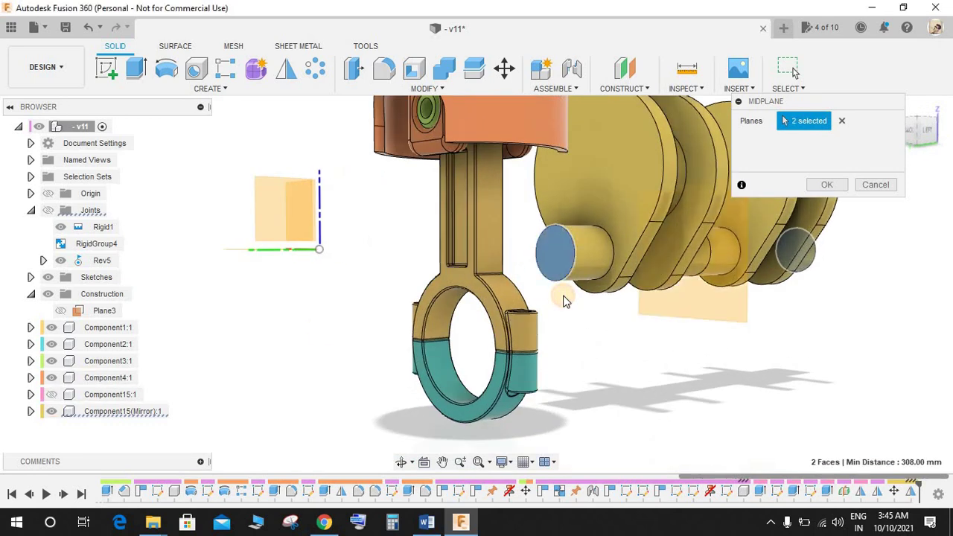
{"action": "scroll", "coordinate": [564, 301], "scroll_direction": "down", "scroll_amount": 3}
{"action": "middle_click_drag", "start_coordinate": [594, 329], "coordinate": [523, 316], "text": "shift"}
{"action": "left_click", "coordinate": [822, 185]}
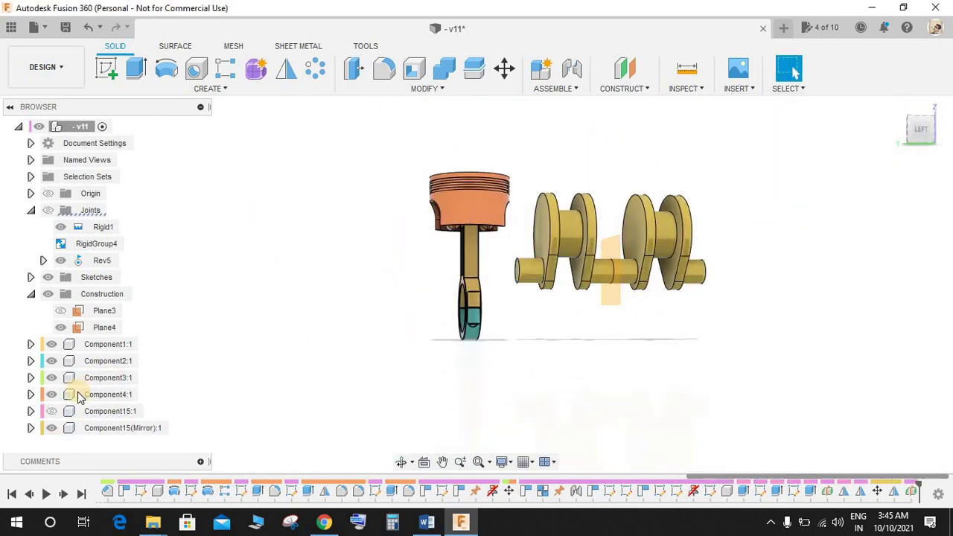
- Show the original crank component again and mirror its body across the midplane between the two upward throws as a new body
{"action": "left_click", "coordinate": [52, 411]}
{"action": "middle_click_drag", "start_coordinate": [611, 304], "coordinate": [344, 94], "text": "shift"}
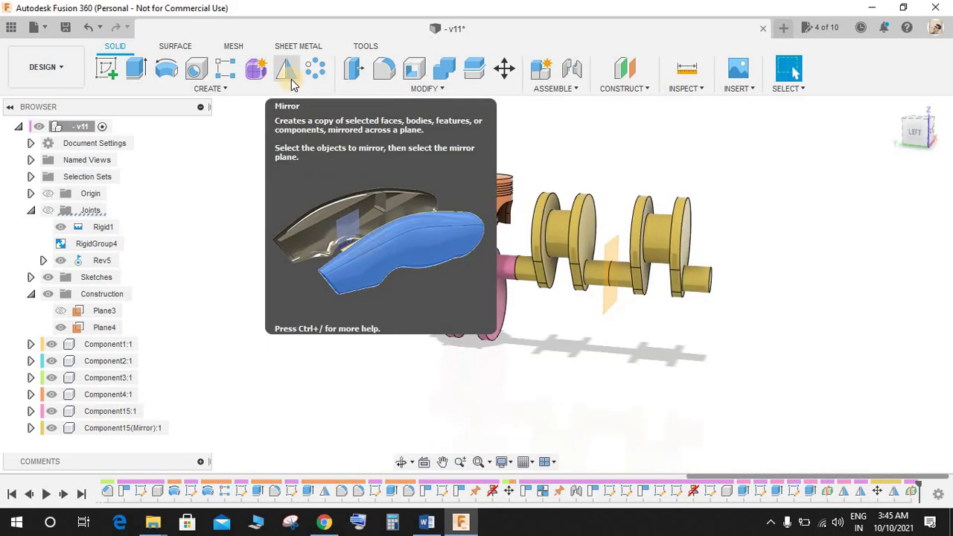
{"action": "left_click", "coordinate": [287, 70]}
{"action": "left_click", "coordinate": [504, 314]}
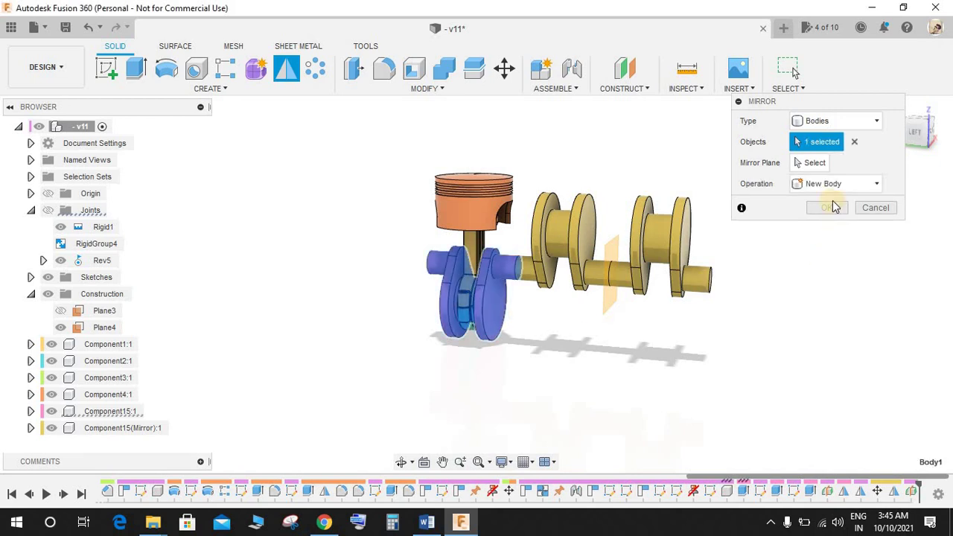
{"action": "left_click", "coordinate": [814, 168]}
{"action": "left_click", "coordinate": [612, 298]}
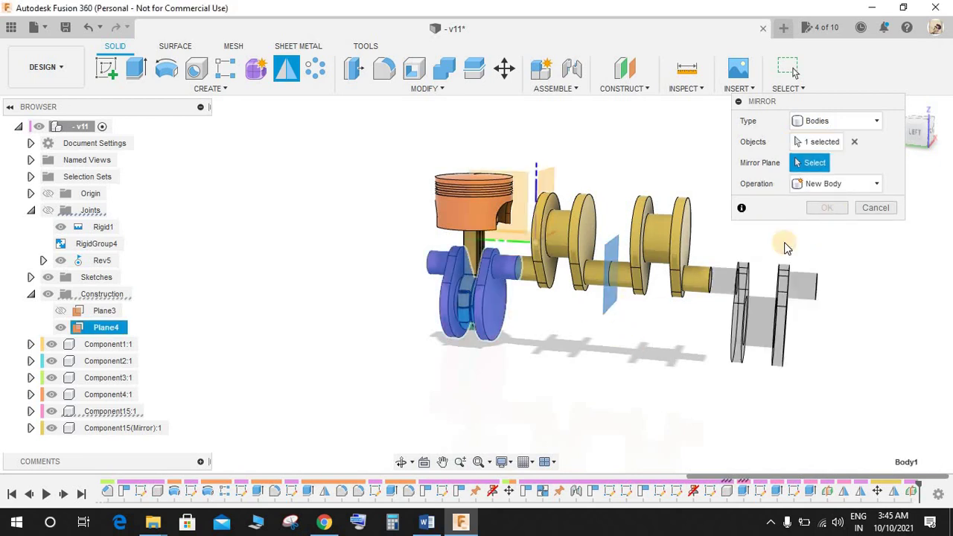
{"action": "left_click", "coordinate": [823, 211]}
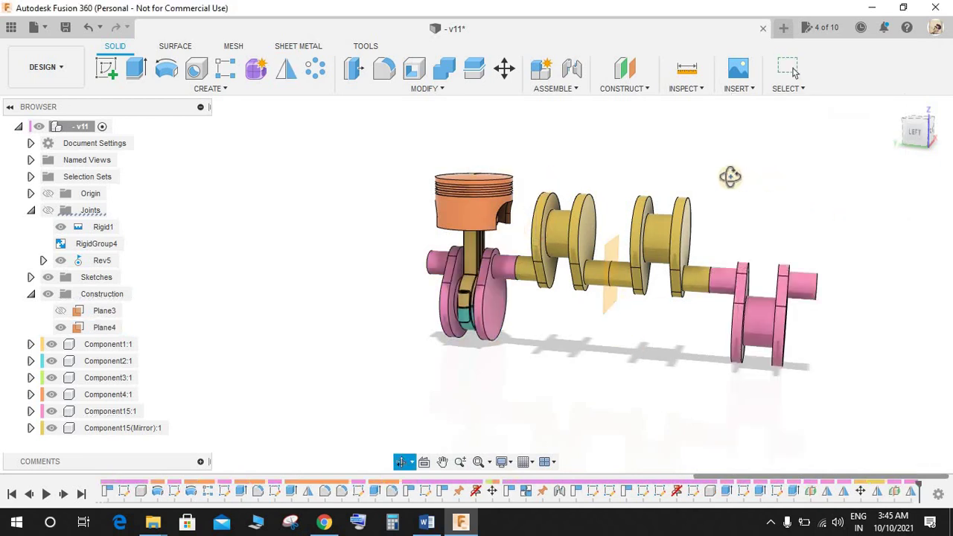
- Combine all four crank throw bodies with a Join operation into one crankshaft body in a new component
{"action": "middle_click_drag", "start_coordinate": [729, 175], "coordinate": [767, 195], "text": "shift"}
{"action": "left_click", "coordinate": [424, 88]}
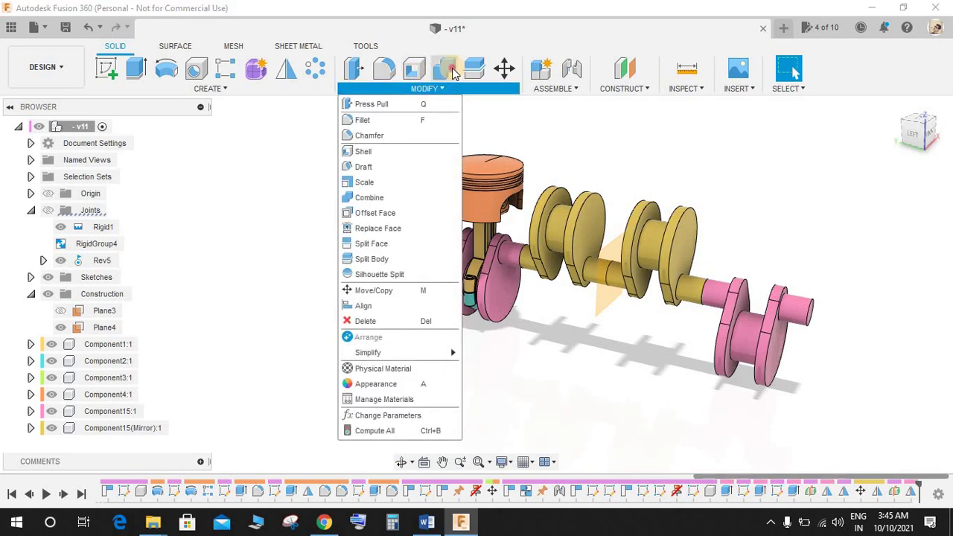
{"action": "left_click", "coordinate": [376, 202]}
{"action": "left_click", "coordinate": [497, 313]}
{"action": "left_click", "coordinate": [643, 236]}
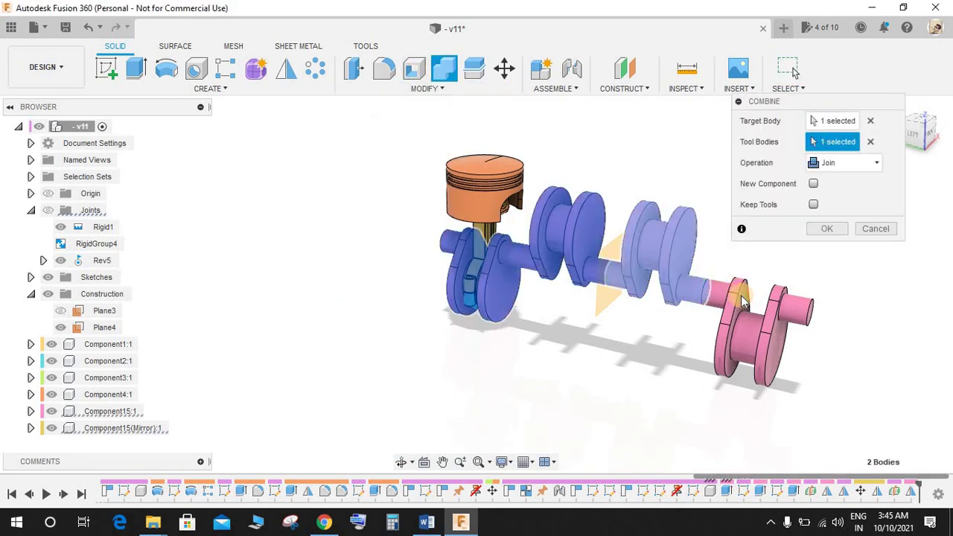
{"action": "left_click", "coordinate": [741, 295]}
{"action": "left_click", "coordinate": [795, 305]}
{"action": "left_click", "coordinate": [828, 228]}
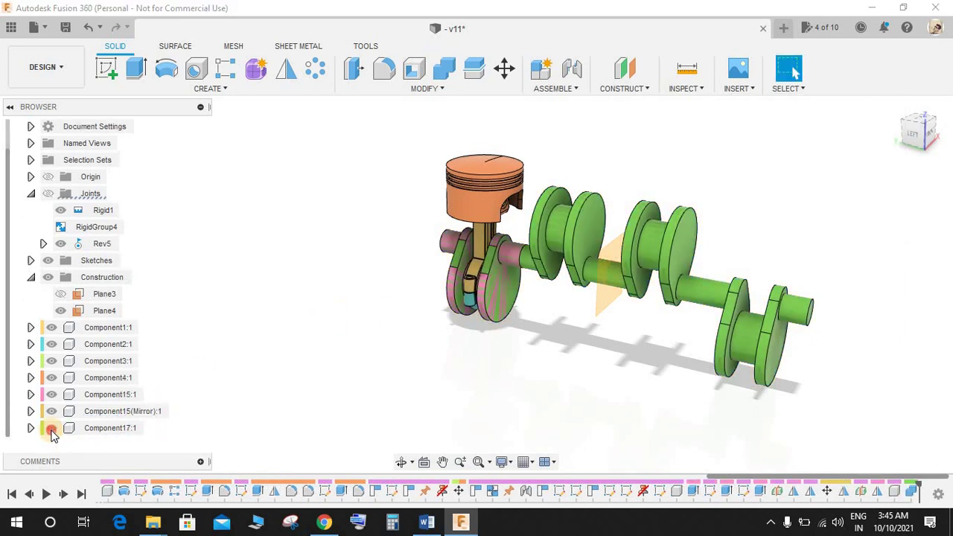
- Hide the original single-throw crank component, toggling the combined crankshaft off and on to tell the two apart
{"action": "left_click", "coordinate": [52, 429]}
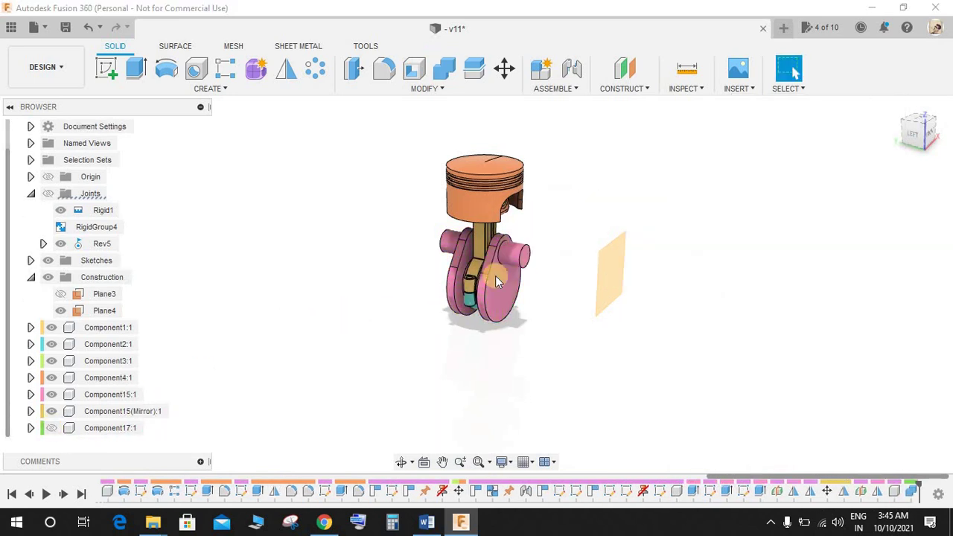
{"action": "left_click", "coordinate": [52, 394]}
{"action": "left_click", "coordinate": [52, 429]}
{"action": "middle_click_drag", "start_coordinate": [452, 332], "coordinate": [469, 317], "text": "shift"}
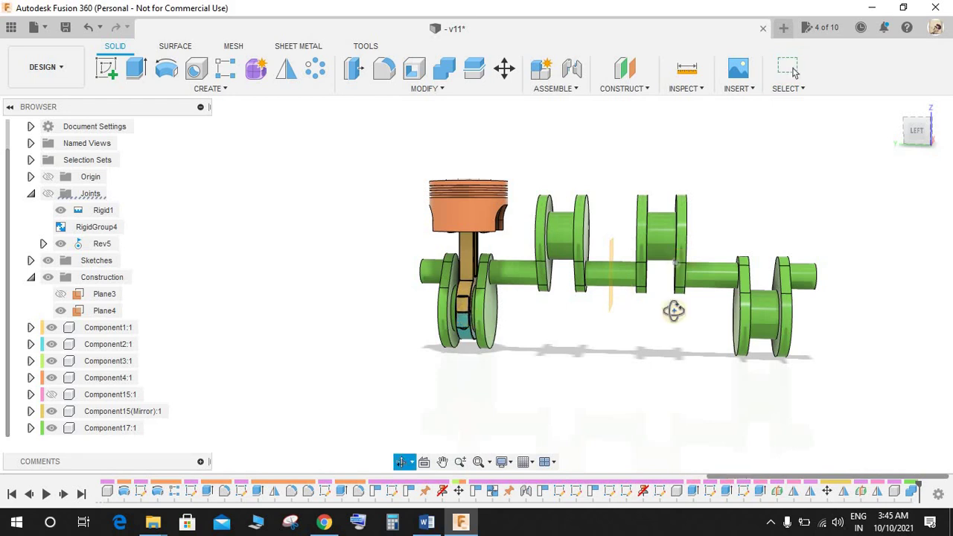
- Sketch a circle about 60 mm in diameter, concentric with the journal, on the crankshaft's free end face beside the piston
{"action": "middle_click_drag", "start_coordinate": [674, 311], "coordinate": [609, 312], "text": "shift"}
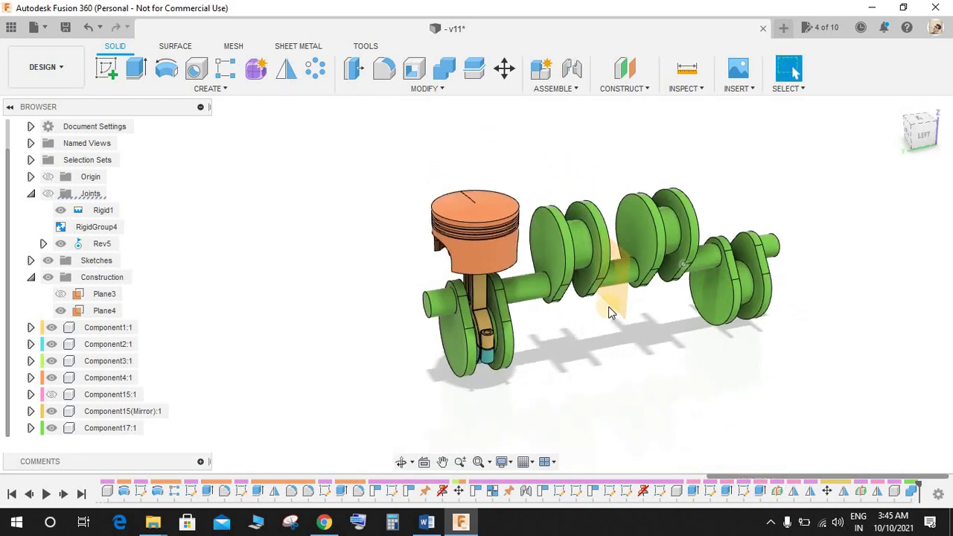
{"action": "left_click", "coordinate": [106, 69]}
{"action": "scroll", "coordinate": [372, 409], "scroll_direction": "up", "scroll_amount": 3}
{"action": "left_click", "coordinate": [484, 212]}
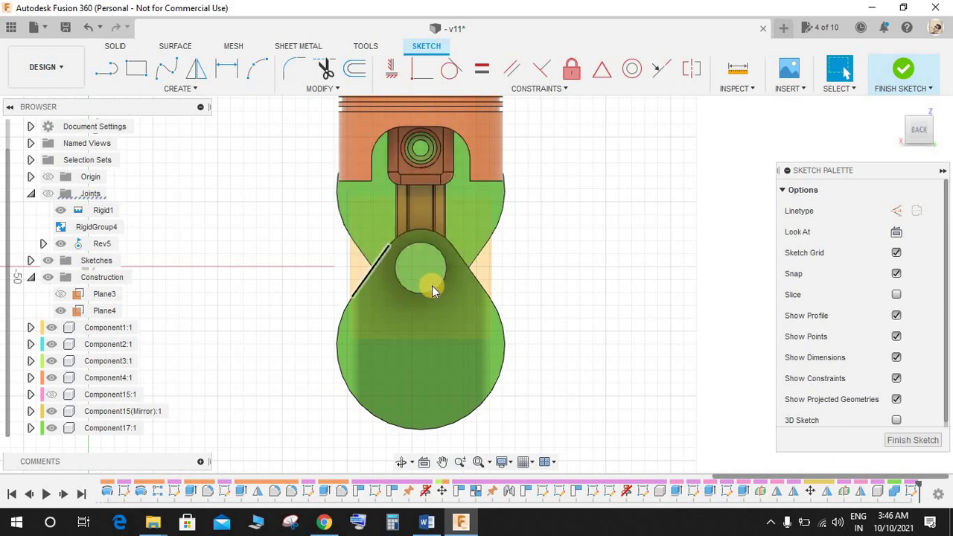
{"action": "key", "text": "c"}
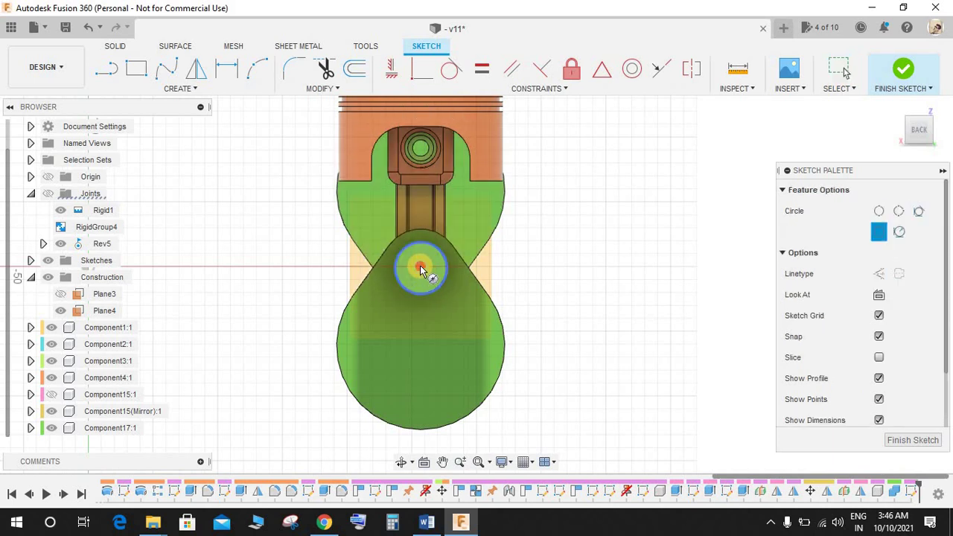
{"action": "left_click", "coordinate": [437, 301]}
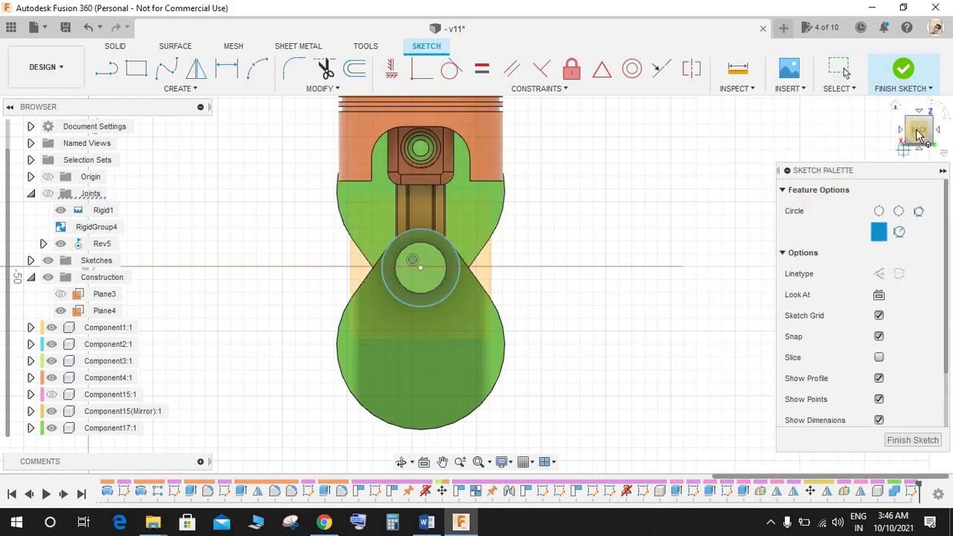
{"action": "key", "text": "Escape"}
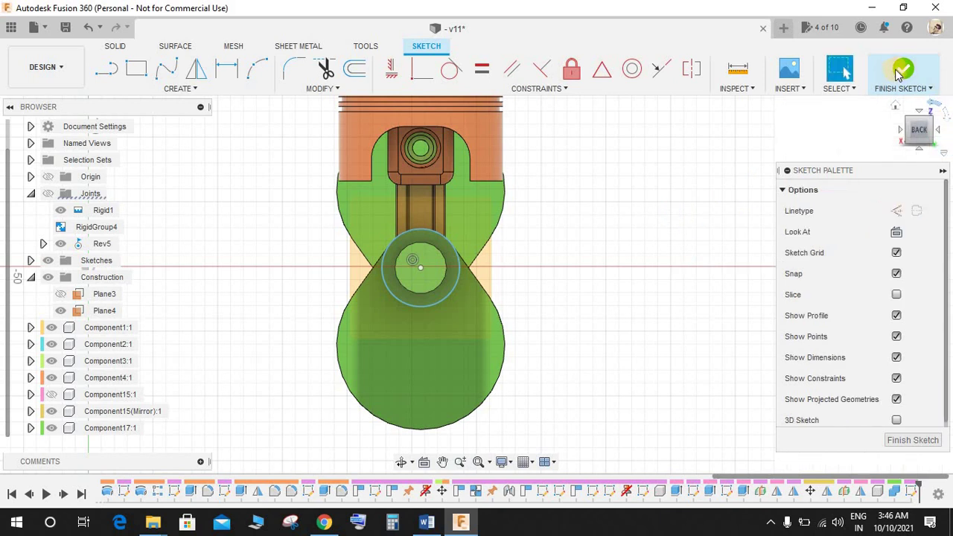
{"action": "left_click", "coordinate": [878, 91]}
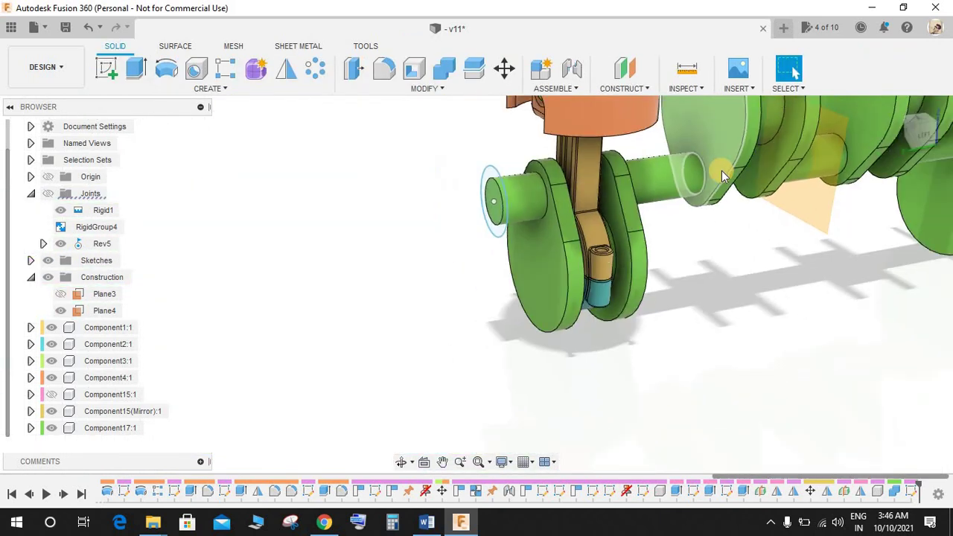
- Extrude the ring profile around the journal about 34.7 mm outward from the shaft end as a new component
{"action": "scroll", "coordinate": [611, 266], "scroll_direction": "up", "scroll_amount": 3}
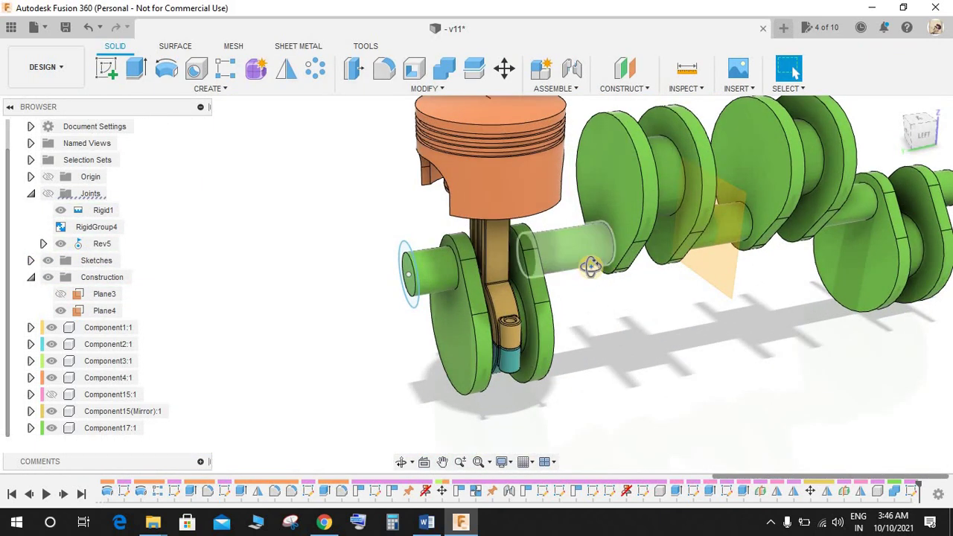
{"action": "key", "text": "Escape"}
{"action": "left_click", "coordinate": [134, 69]}
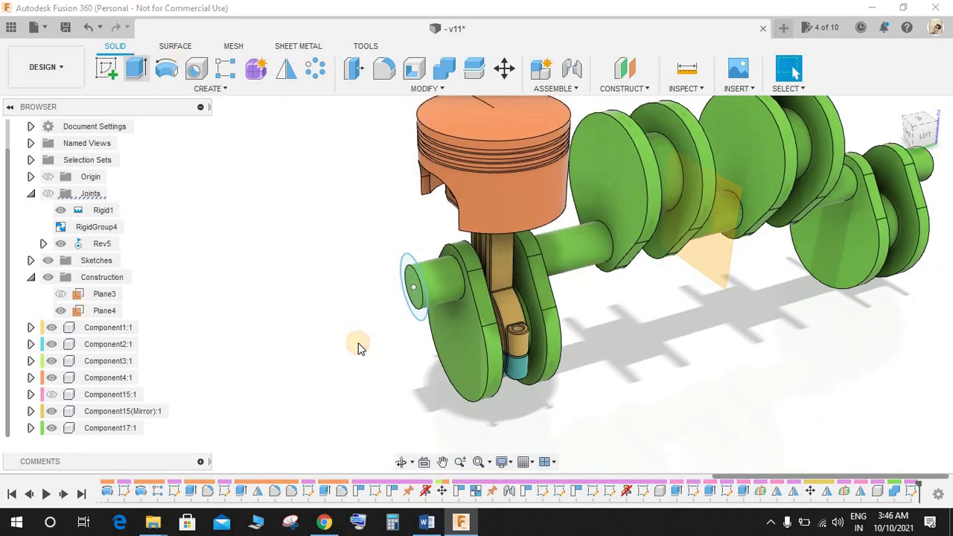
{"action": "scroll", "coordinate": [357, 345], "scroll_direction": "up", "scroll_amount": 3}
{"action": "left_click", "coordinate": [449, 229]}
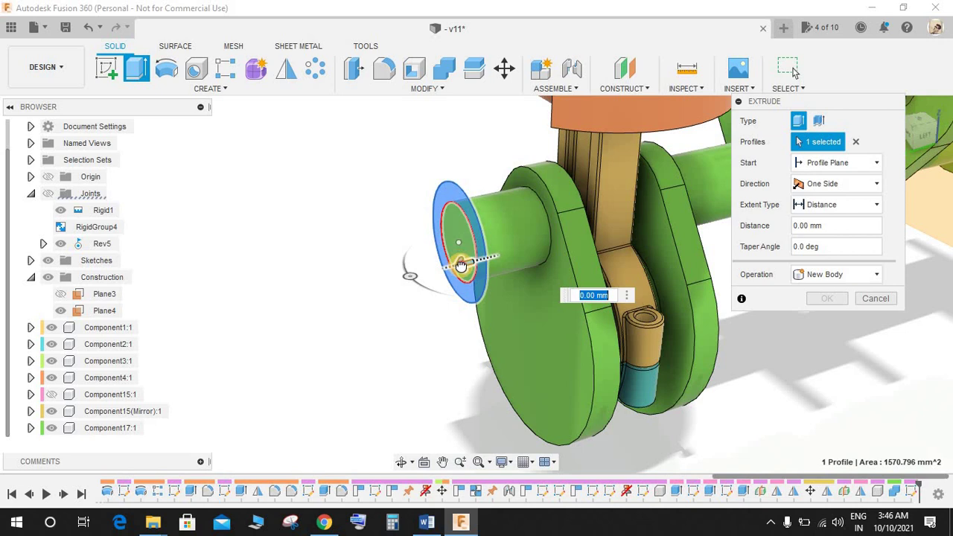
{"action": "left_click_drag", "start_coordinate": [462, 265], "coordinate": [394, 280]}
{"action": "left_click", "coordinate": [834, 274]}
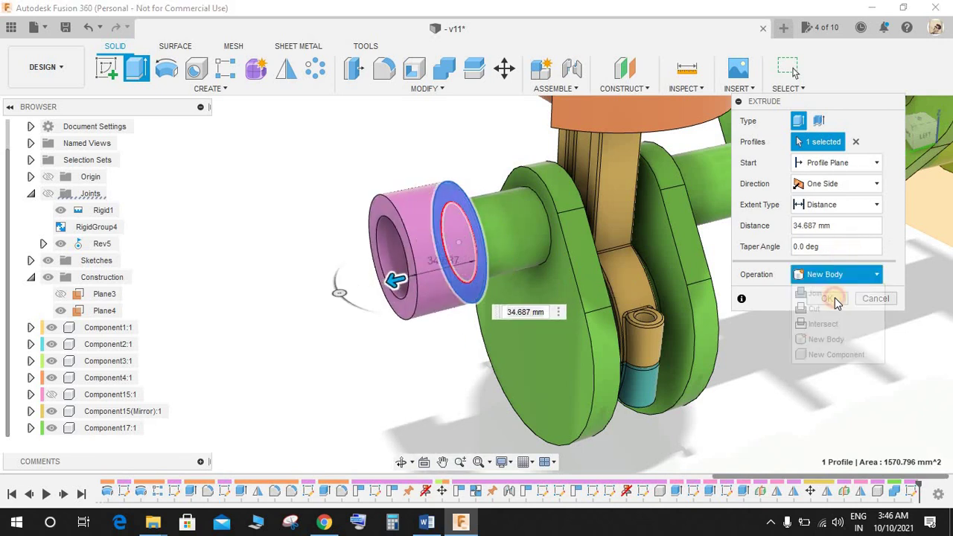
{"action": "left_click", "coordinate": [834, 356]}
{"action": "left_click", "coordinate": [829, 299]}
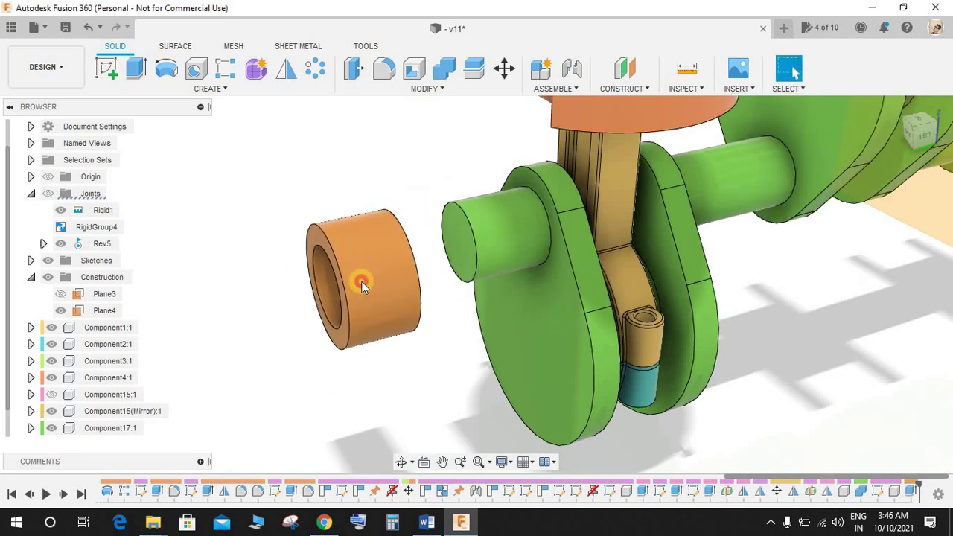
- Move the ring component to check that it is free, and revert its position
{"action": "left_click_drag", "start_coordinate": [362, 283], "coordinate": [389, 296]}
{"action": "left_click", "coordinate": [866, 72]}
{"action": "middle_click_drag", "start_coordinate": [788, 232], "coordinate": [538, 181], "text": "shift"}
- Ground the new ring component at the crankshaft's end
{"action": "left_click", "coordinate": [425, 151]}
{"action": "scroll", "coordinate": [351, 224], "scroll_direction": "up", "scroll_amount": 5}
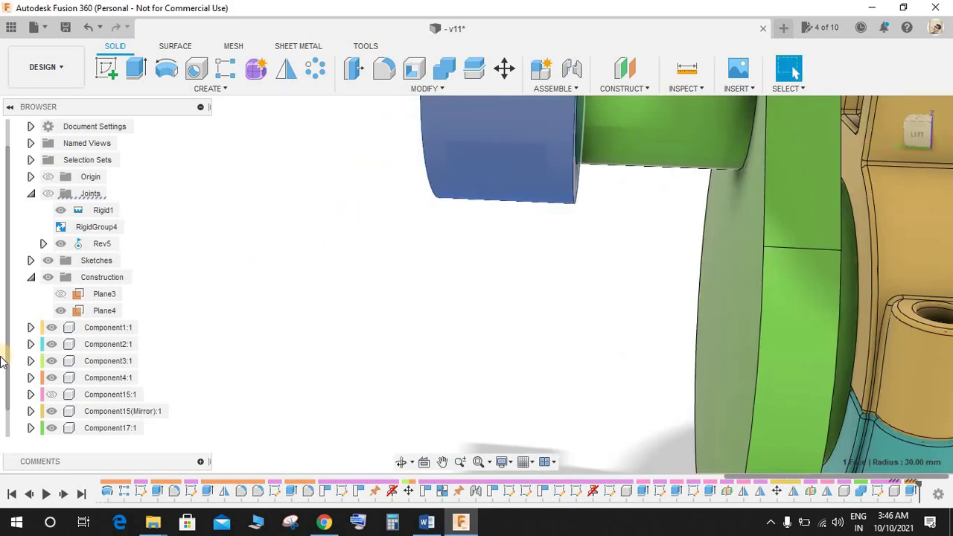
{"action": "scroll", "coordinate": [70, 361], "scroll_direction": "down", "scroll_amount": 1}
{"action": "scroll", "coordinate": [604, 242], "scroll_direction": "down", "scroll_amount": 5}
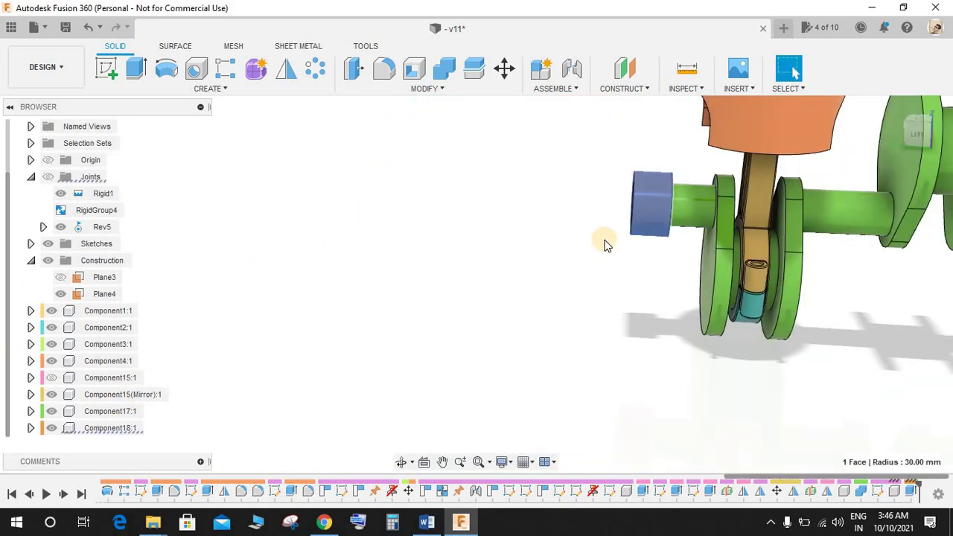
{"action": "middle_click_drag", "start_coordinate": [605, 240], "coordinate": [552, 247], "text": "shift"}
{"action": "left_click", "coordinate": [549, 249]}
{"action": "right_click", "coordinate": [107, 430]}
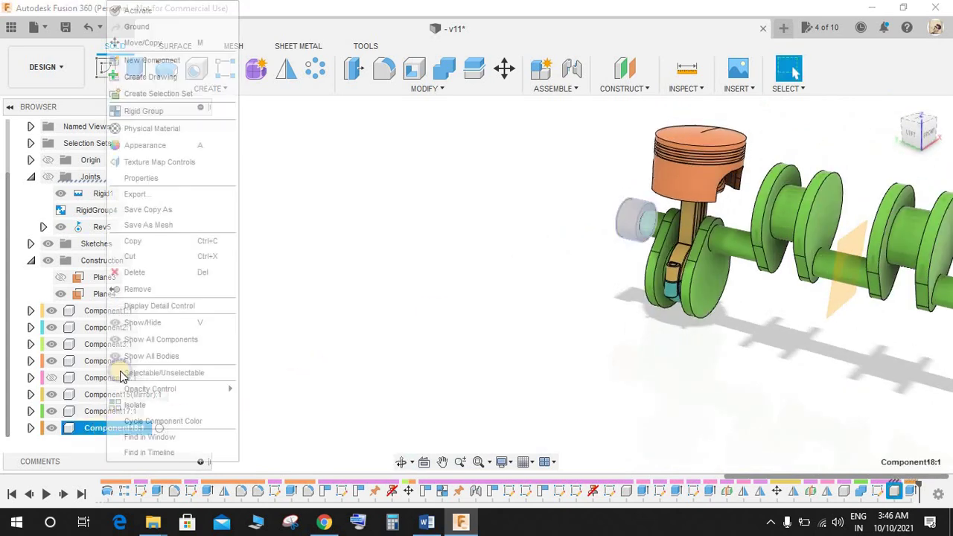
{"action": "left_click", "coordinate": [293, 154]}
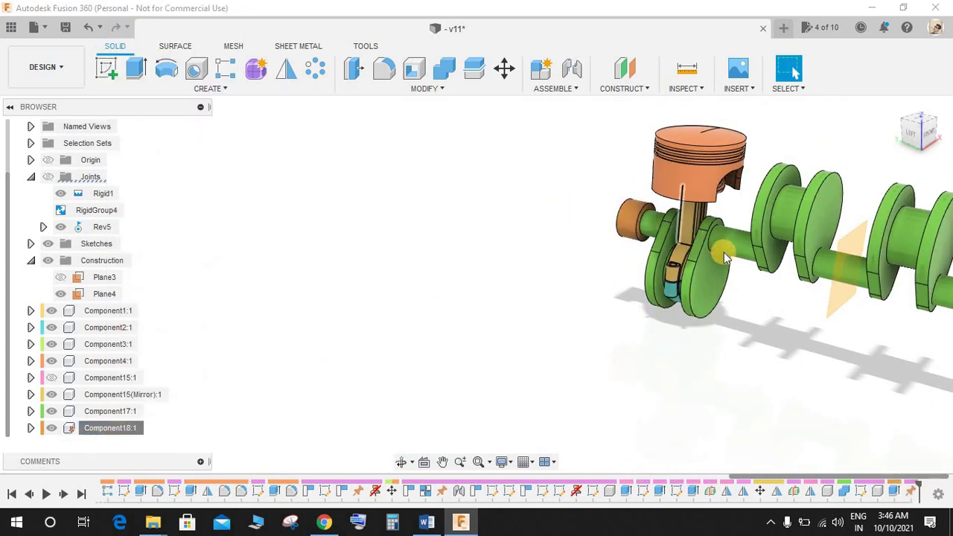
- Join the crankshaft's end journal to the grounded ring with a revolute joint rotating about the Z axis
{"action": "scroll", "coordinate": [602, 283], "scroll_direction": "up", "scroll_amount": 3}
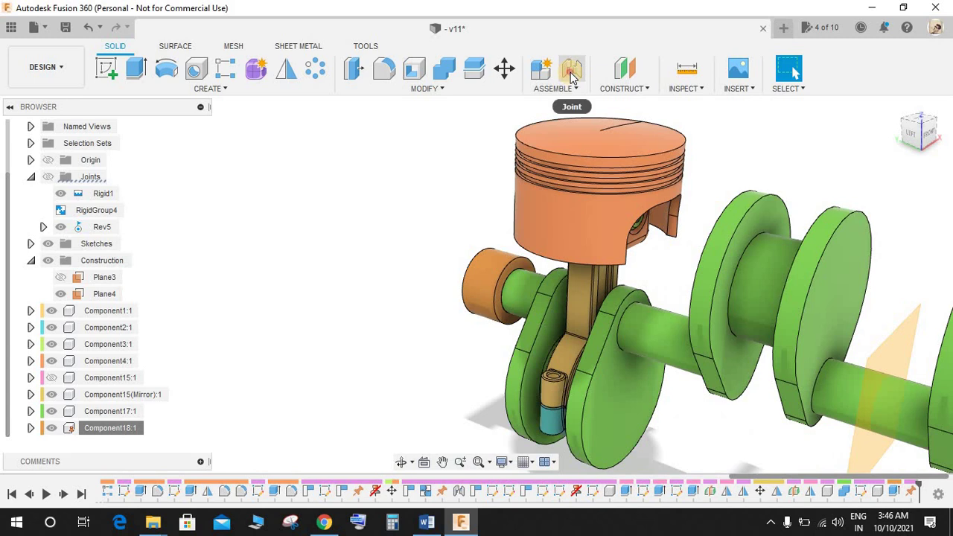
{"action": "left_click", "coordinate": [572, 74]}
{"action": "scroll", "coordinate": [505, 341], "scroll_direction": "up", "scroll_amount": 5}
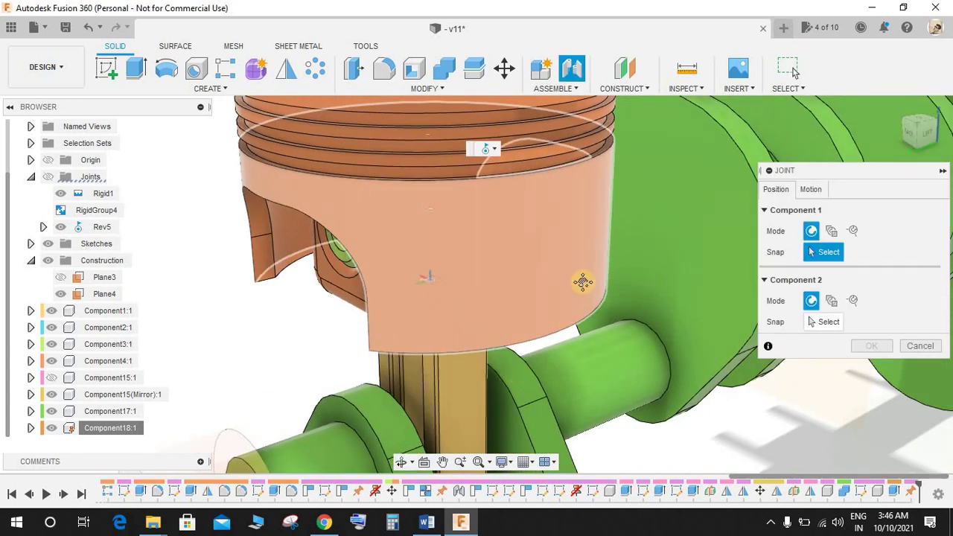
{"action": "middle_click_drag", "start_coordinate": [583, 282], "coordinate": [498, 226], "text": "shift"}
{"action": "left_click", "coordinate": [449, 263]}
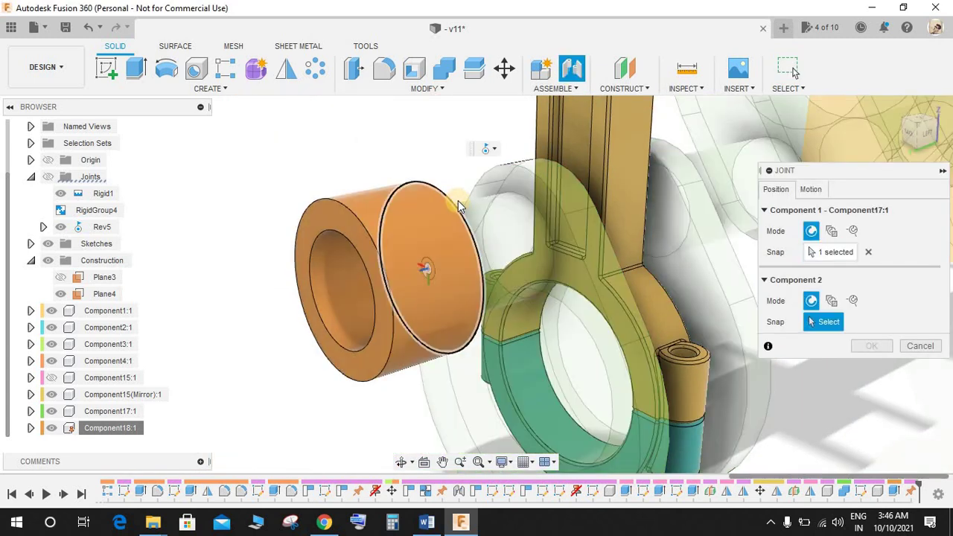
{"action": "left_click", "coordinate": [491, 263]}
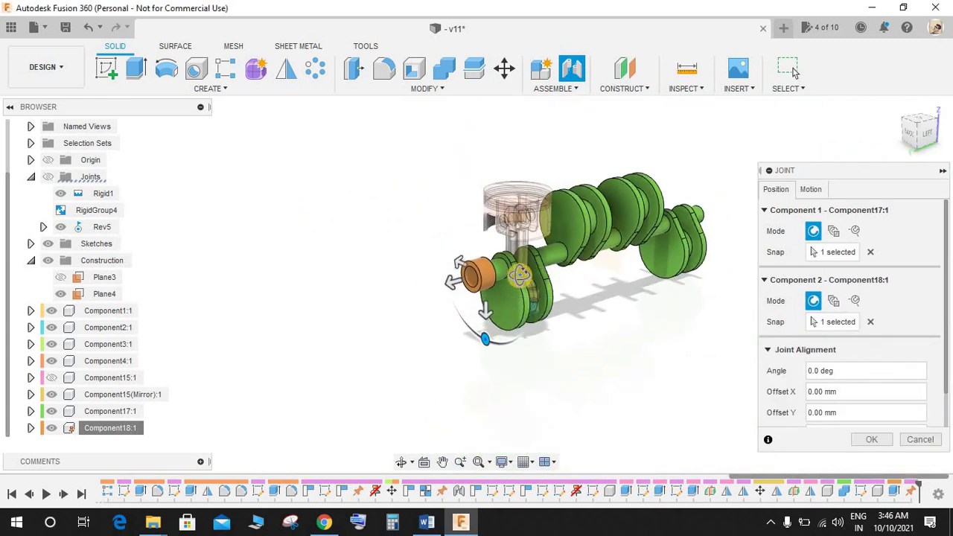
{"action": "left_click", "coordinate": [811, 189]}
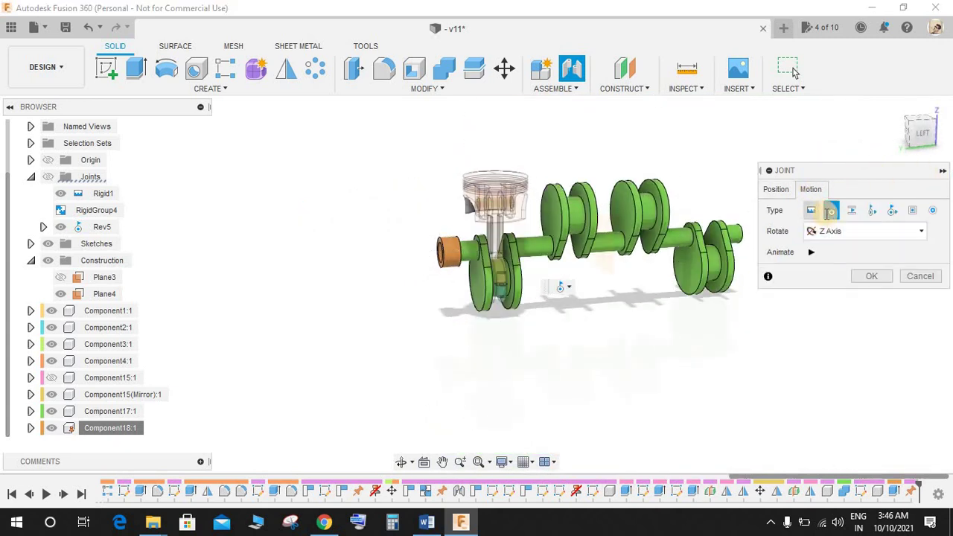
{"action": "left_click", "coordinate": [829, 209]}
{"action": "left_click", "coordinate": [872, 276]}
- Swing the crankshaft around its new revolute joint and try moving the grounded ring to check the motion
{"action": "middle_click_drag", "start_coordinate": [662, 269], "coordinate": [586, 270], "text": "shift"}
{"action": "scroll", "coordinate": [585, 267], "scroll_direction": "up", "scroll_amount": 4}
{"action": "left_click_drag", "start_coordinate": [584, 161], "coordinate": [597, 217]}
{"action": "middle_click_drag", "start_coordinate": [597, 217], "coordinate": [532, 216], "text": "shift"}
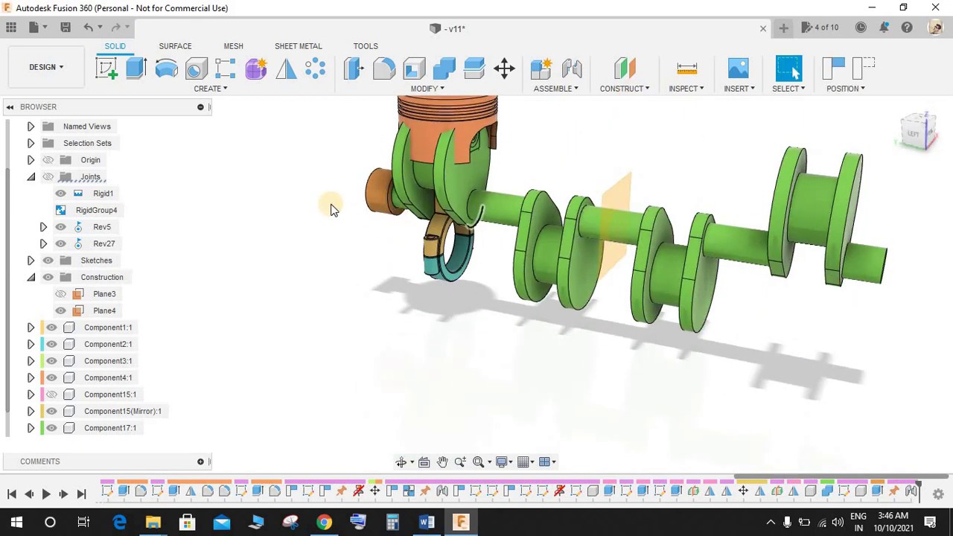
{"action": "left_click_drag", "start_coordinate": [378, 197], "coordinate": [447, 198]}
- Hide the grounded ring component
{"action": "scroll", "coordinate": [67, 335], "scroll_direction": "down", "scroll_amount": 1}
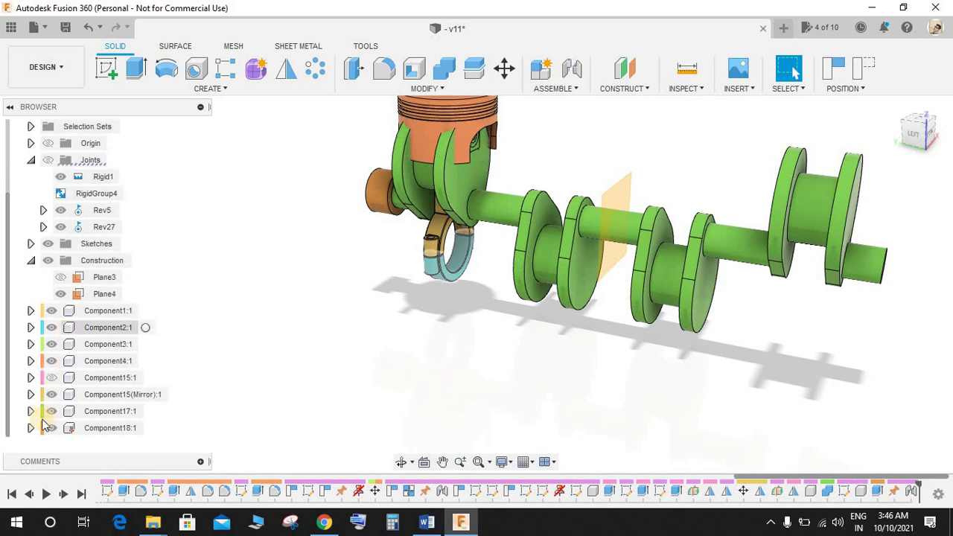
{"action": "left_click", "coordinate": [49, 427]}
{"action": "left_click", "coordinate": [183, 307]}
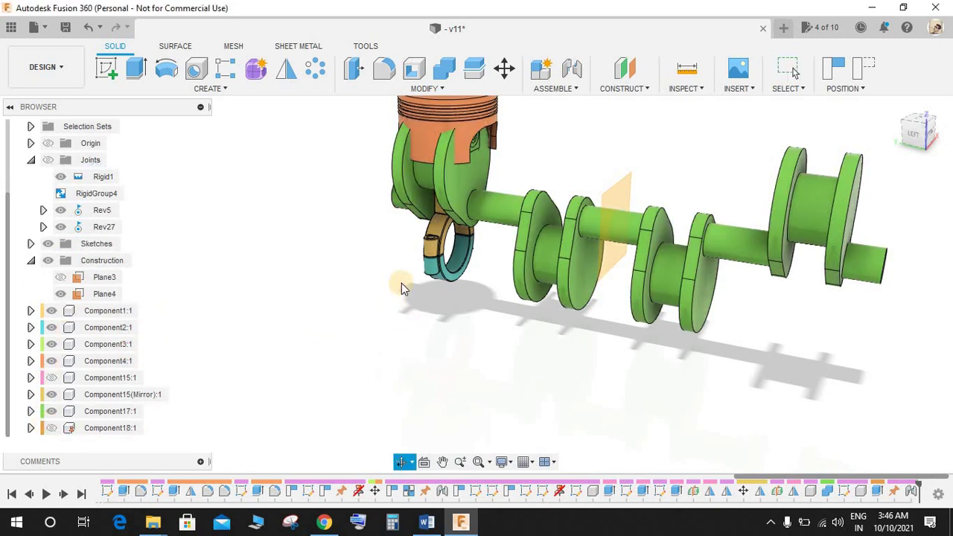
- Rotate the crankshaft with the ring hidden to check its motion, and revert it to its original position
{"action": "middle_click_drag", "start_coordinate": [402, 286], "coordinate": [357, 289], "text": "shift"}
{"action": "left_click_drag", "start_coordinate": [515, 215], "coordinate": [752, 134]}
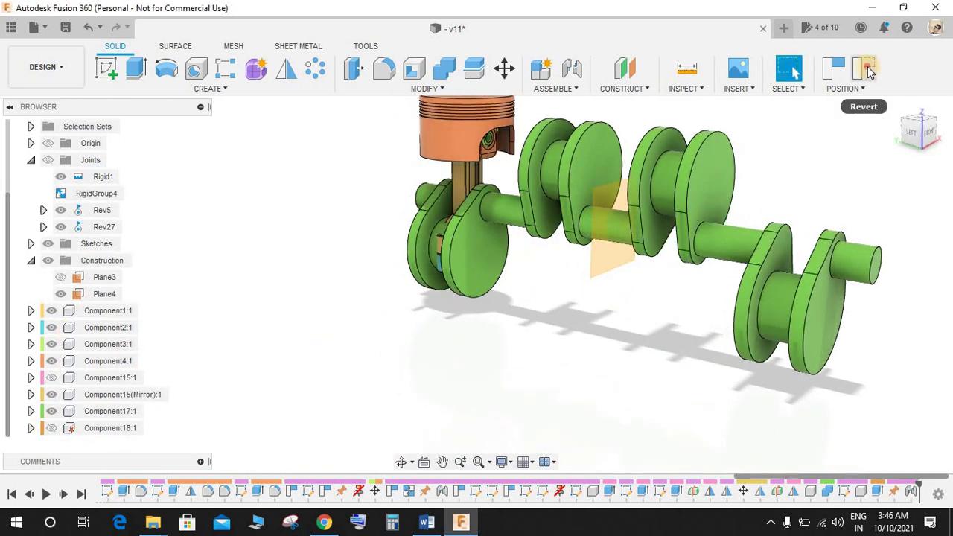
{"action": "left_click", "coordinate": [869, 71]}
{"action": "scroll", "coordinate": [772, 189], "scroll_direction": "down", "scroll_amount": 2}
{"action": "middle_click_drag", "start_coordinate": [773, 189], "coordinate": [833, 186], "text": "shift"}
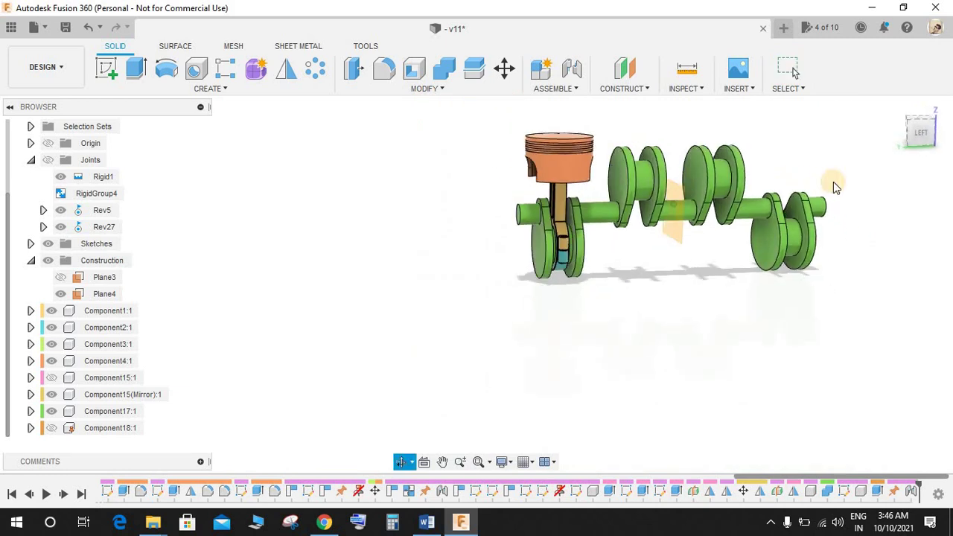
{"action": "middle_click_drag", "start_coordinate": [815, 155], "coordinate": [755, 206]}
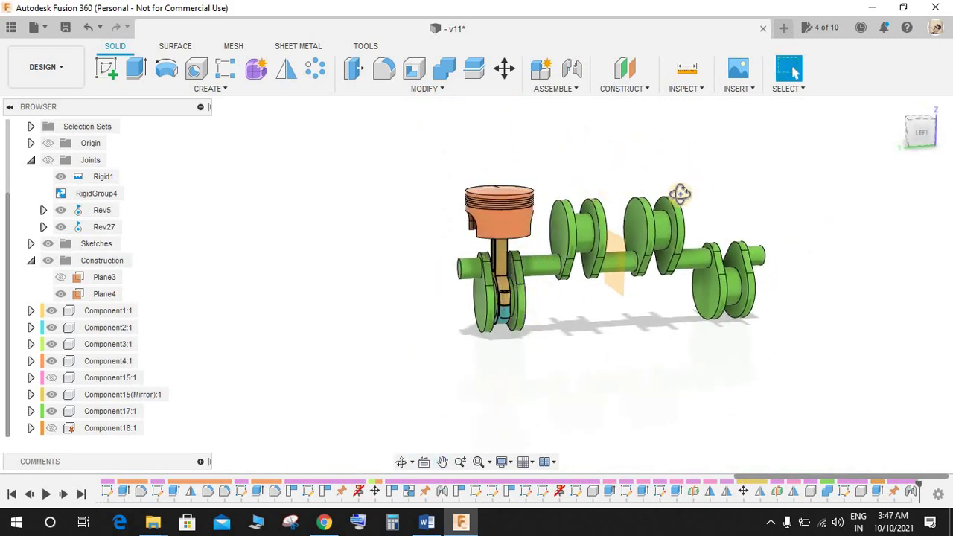
{"action": "middle_click_drag", "start_coordinate": [680, 194], "coordinate": [499, 217], "text": "shift"}
{"action": "middle_click_drag", "start_coordinate": [713, 189], "coordinate": [617, 170], "text": "shift"}
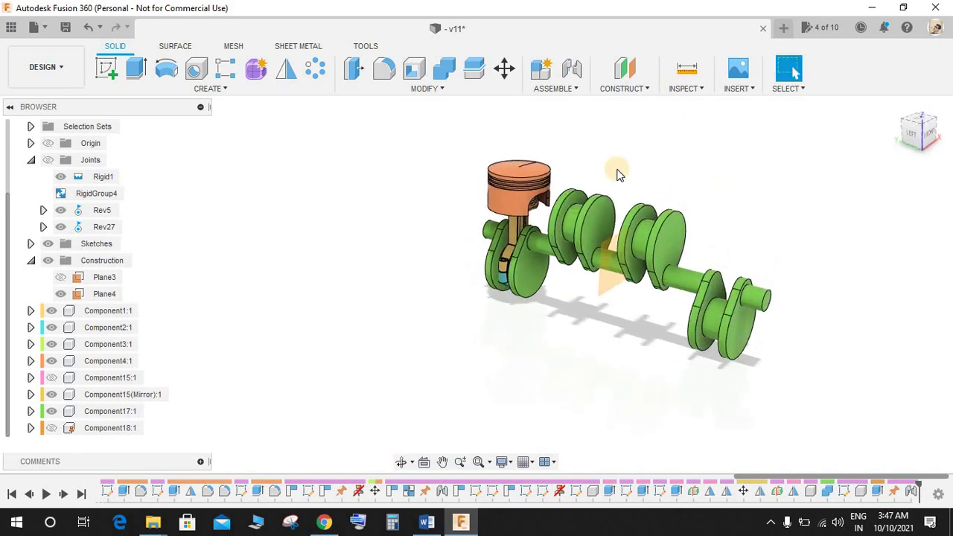
{"action": "scroll", "coordinate": [617, 171], "scroll_direction": "up", "scroll_amount": 3}
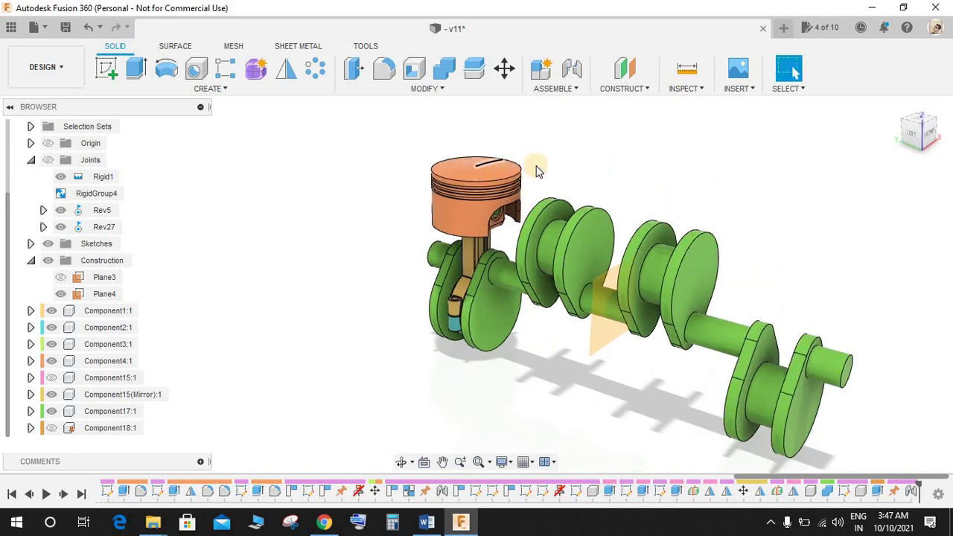
{"action": "middle_click_drag", "start_coordinate": [566, 140], "coordinate": [552, 172]}
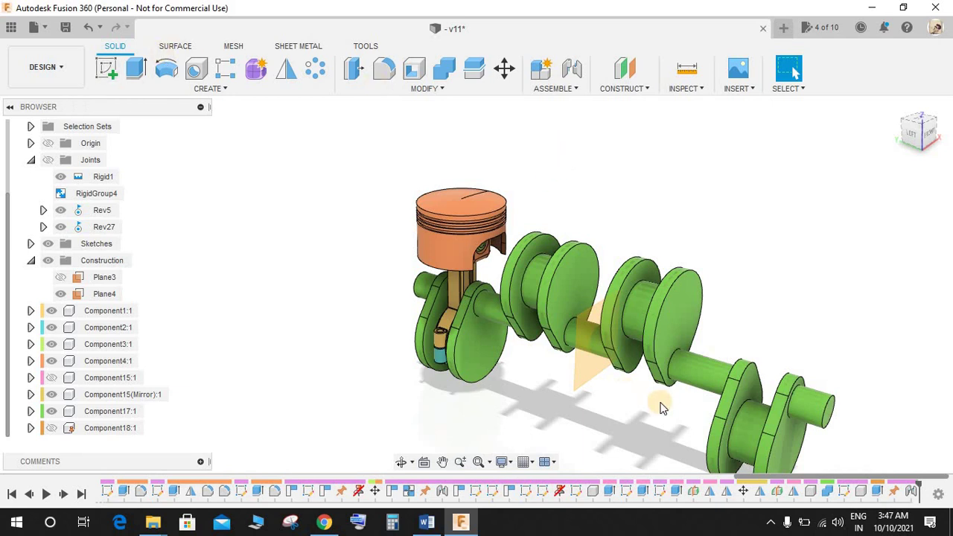
{"action": "left_click_drag", "start_coordinate": [673, 402], "coordinate": [584, 452]}
{"action": "key", "text": "Escape"}
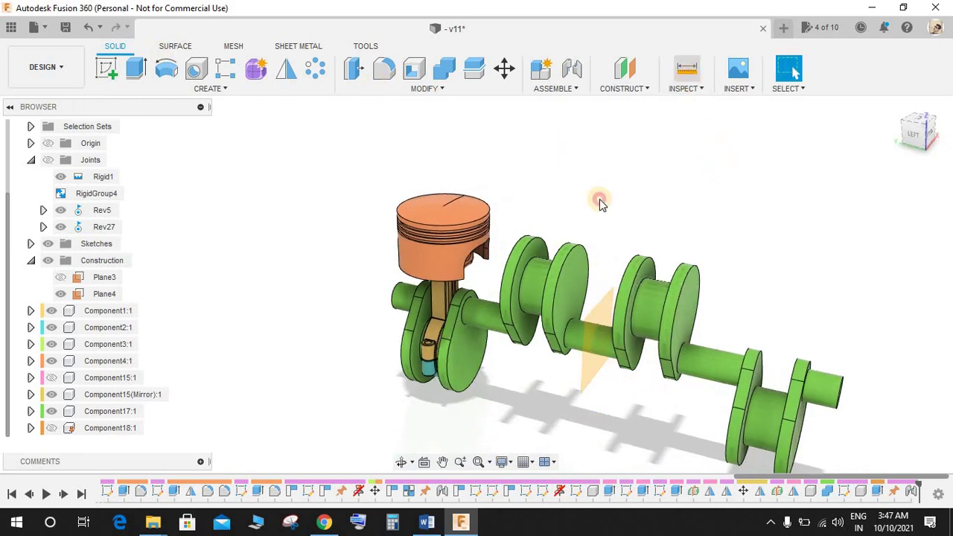
- Measure the distance between the matching web faces of the crankshaft's first and second throws
{"action": "key", "text": "i"}
{"action": "scroll", "coordinate": [468, 247], "scroll_direction": "up", "scroll_amount": 3}
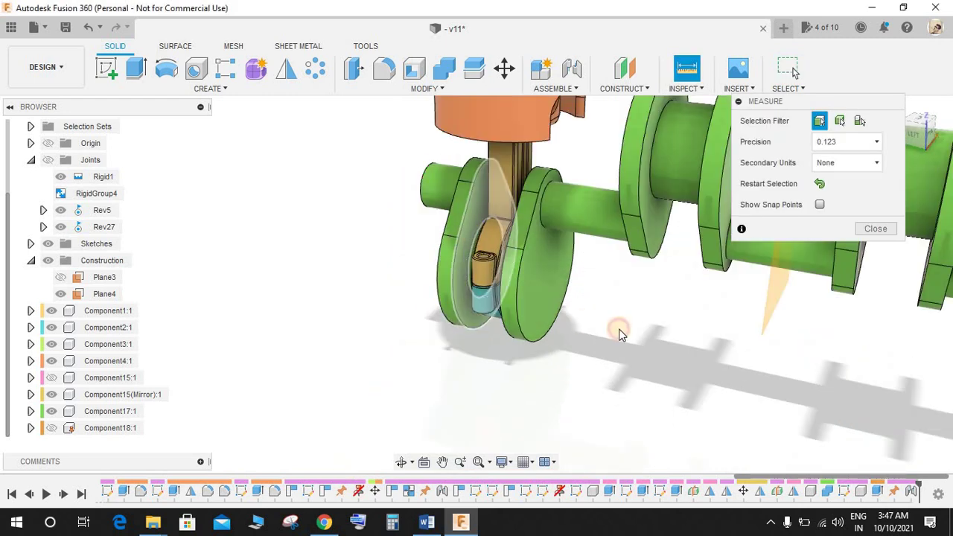
{"action": "scroll", "coordinate": [601, 365], "scroll_direction": "down", "scroll_amount": 3}
{"action": "left_click", "coordinate": [559, 274]}
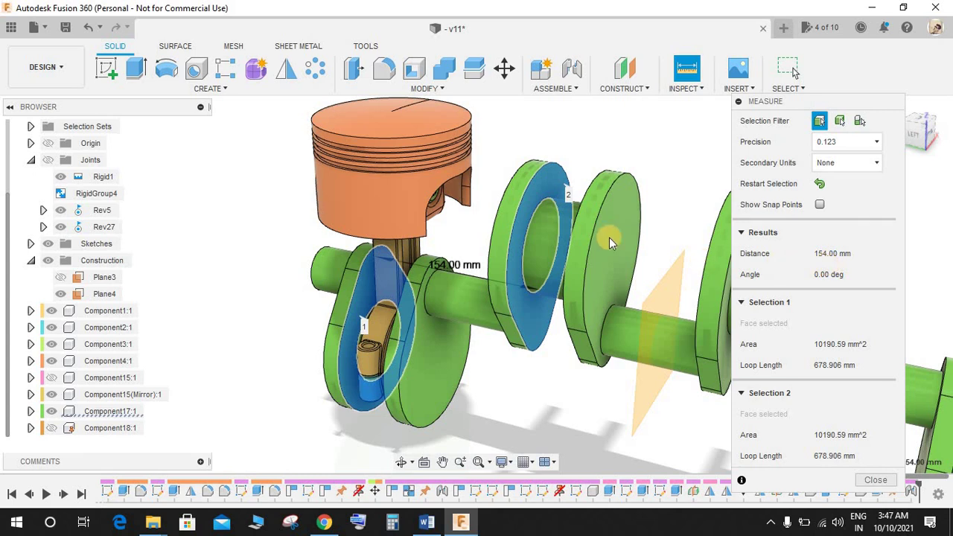
{"action": "key", "text": "Escape"}
- Start a new sketch on the flat underside face inside the piston
{"action": "scroll", "coordinate": [599, 233], "scroll_direction": "down", "scroll_amount": 3}
{"action": "middle_click_drag", "start_coordinate": [613, 253], "coordinate": [634, 250], "text": "shift"}
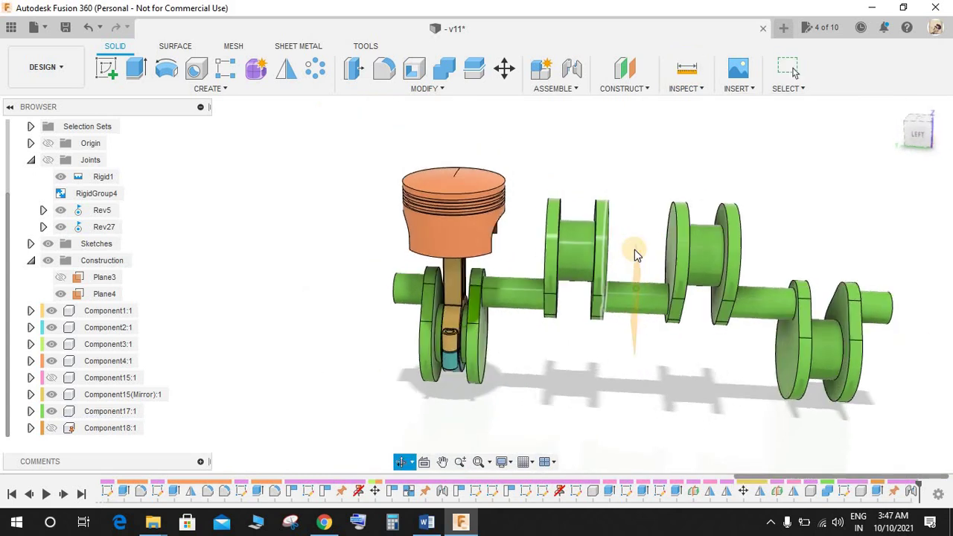
{"action": "left_click", "coordinate": [634, 249]}
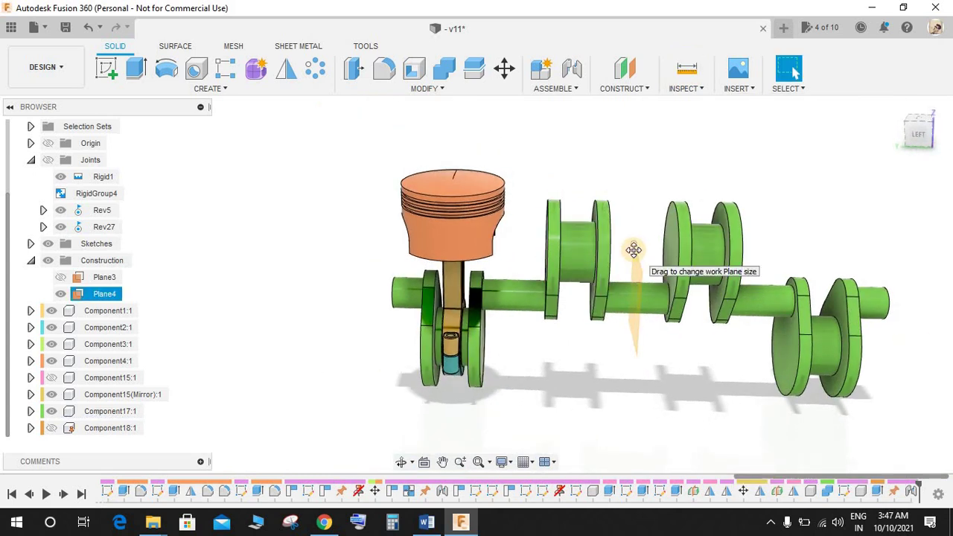
{"action": "key", "text": "Escape"}
{"action": "left_click", "coordinate": [108, 69]}
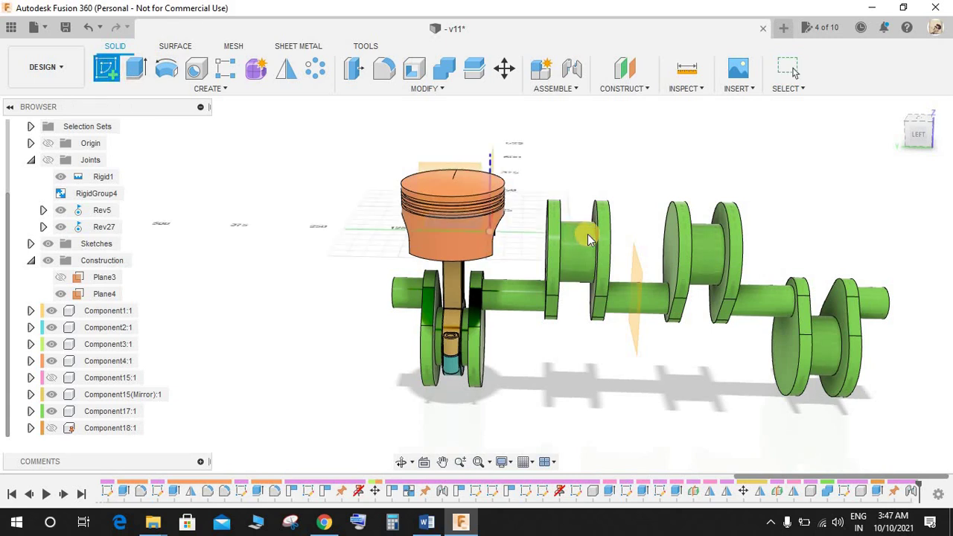
{"action": "scroll", "coordinate": [596, 227], "scroll_direction": "down", "scroll_amount": 3}
{"action": "mouse_move", "coordinate": [611, 221]}
{"action": "middle_mouse_down", "text": "shift"}
{"action": "mouse_move", "coordinate": [619, 253]}
{"action": "mouse_move", "coordinate": [629, 187]}
{"action": "mouse_move", "coordinate": [605, 210]}
{"action": "mouse_move", "coordinate": [594, 134]}
{"action": "mouse_move", "coordinate": [603, 149]}
{"action": "middle_mouse_up", "text": "shift"}
{"action": "scroll", "coordinate": [516, 170], "scroll_direction": "up", "scroll_amount": 4}
{"action": "middle_click_drag", "start_coordinate": [546, 156], "coordinate": [510, 155], "text": "shift"}
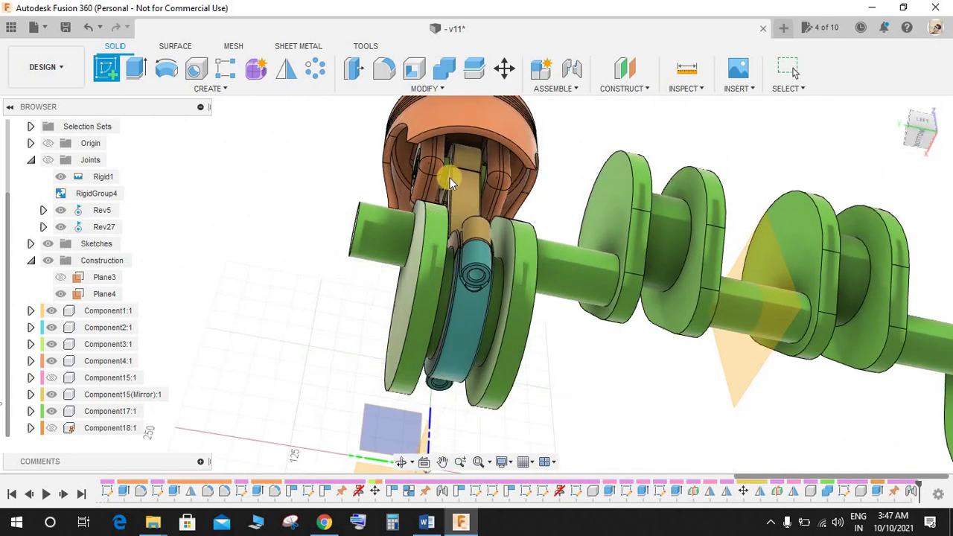
{"action": "scroll", "coordinate": [404, 170], "scroll_direction": "up", "scroll_amount": 3}
{"action": "left_click", "coordinate": [400, 158]}
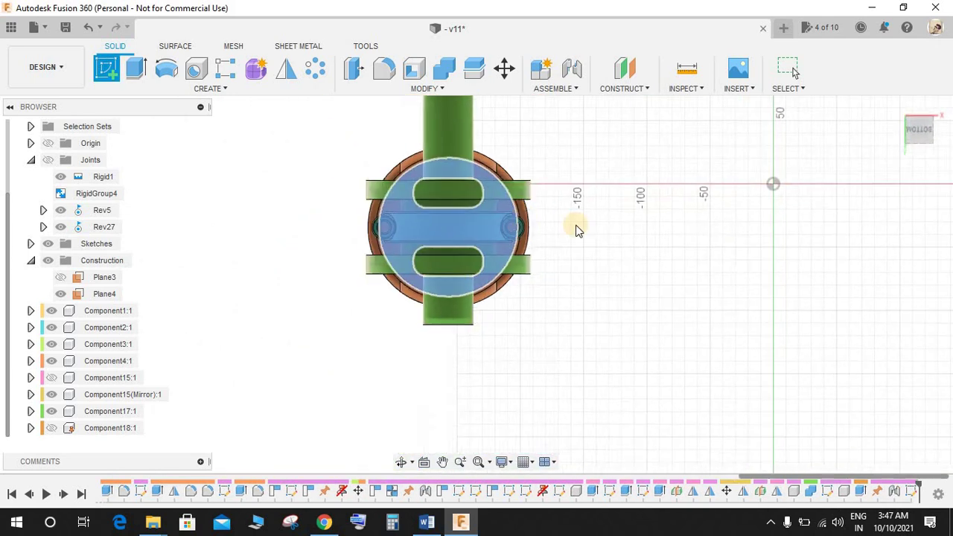
- Sketch a 127 mm diameter circle centred on the piston and matching its outer edge
{"action": "left_click", "coordinate": [942, 132]}
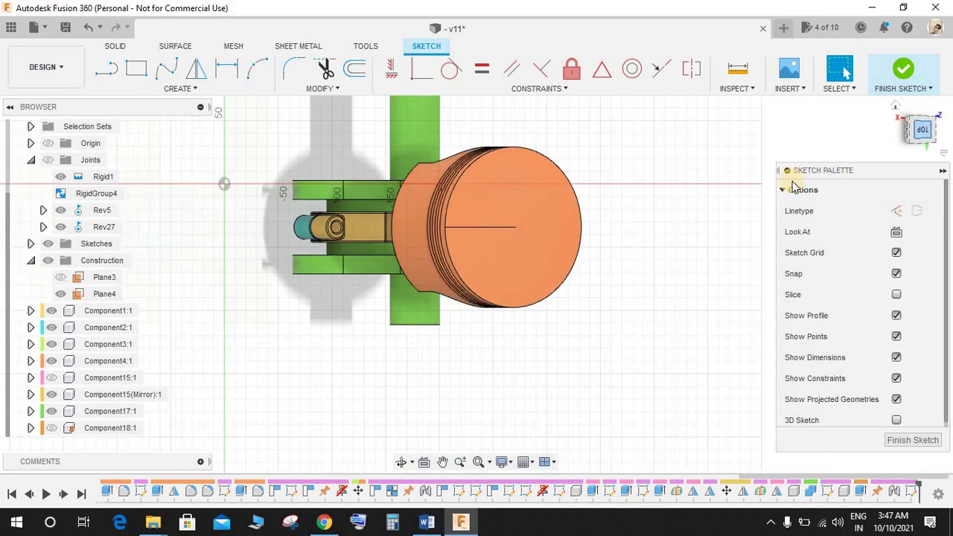
{"action": "scroll", "coordinate": [691, 202], "scroll_direction": "down", "scroll_amount": 5}
{"action": "middle_click_drag", "start_coordinate": [625, 292], "coordinate": [557, 405]}
{"action": "scroll", "coordinate": [615, 310], "scroll_direction": "down", "scroll_amount": 1}
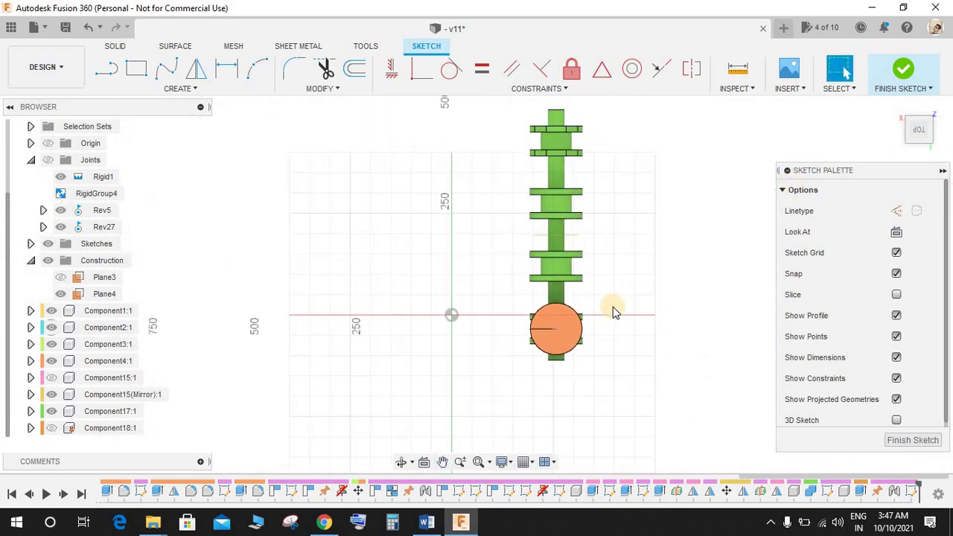
{"action": "scroll", "coordinate": [614, 311], "scroll_direction": "up", "scroll_amount": 3}
{"action": "scroll", "coordinate": [602, 327], "scroll_direction": "up", "scroll_amount": 2}
{"action": "key", "text": "c"}
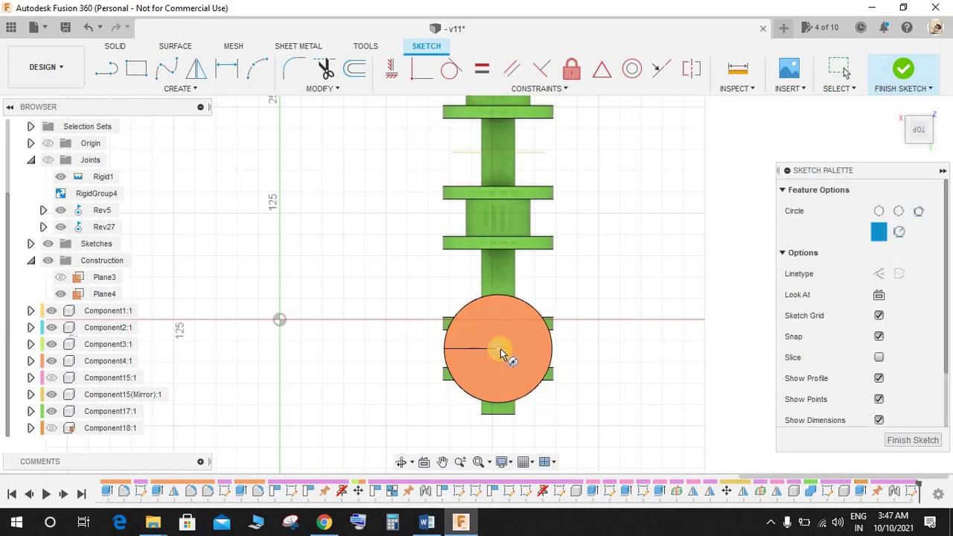
{"action": "left_click", "coordinate": [498, 349]}
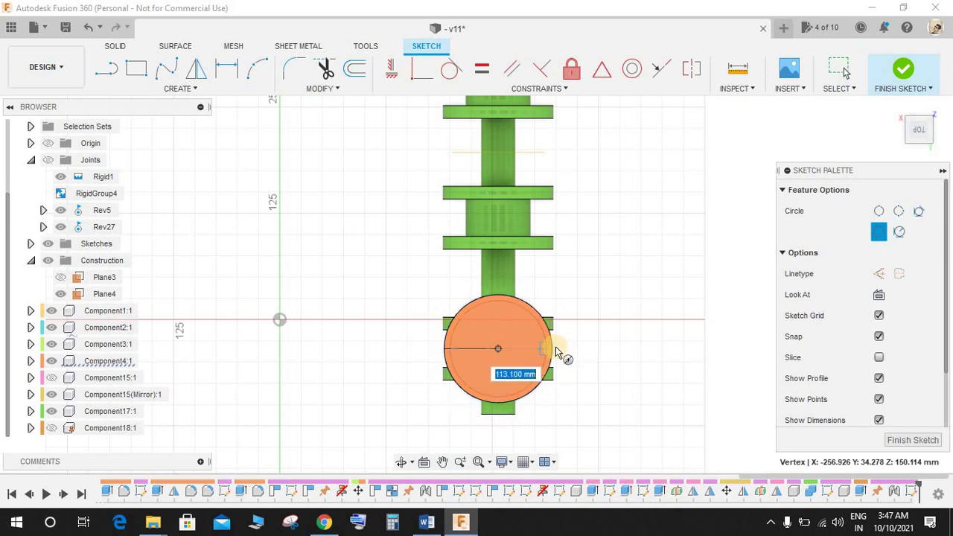
{"action": "scroll", "coordinate": [553, 348], "scroll_direction": "up", "scroll_amount": 5}
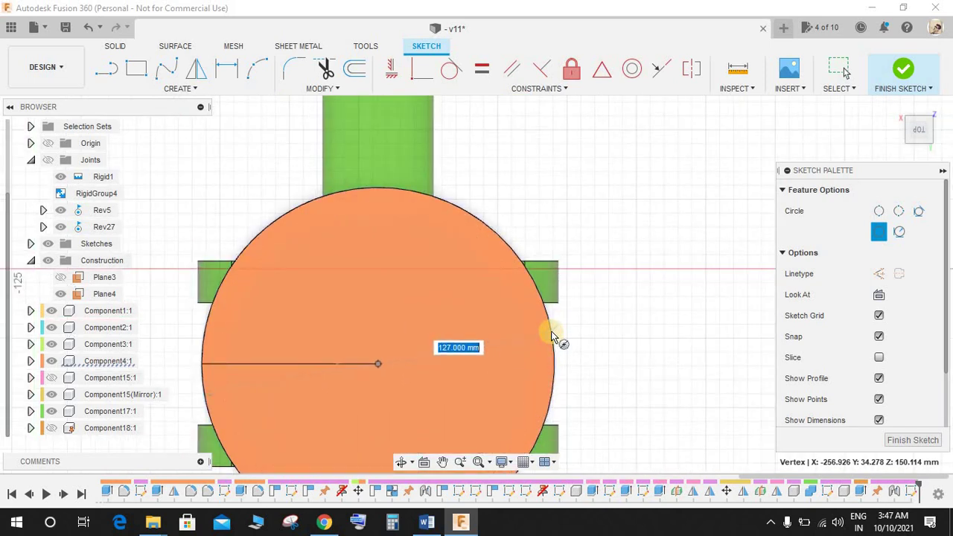
{"action": "left_click", "coordinate": [552, 336]}
{"action": "key", "text": "Escape"}
{"action": "scroll", "coordinate": [584, 323], "scroll_direction": "down", "scroll_amount": 2}
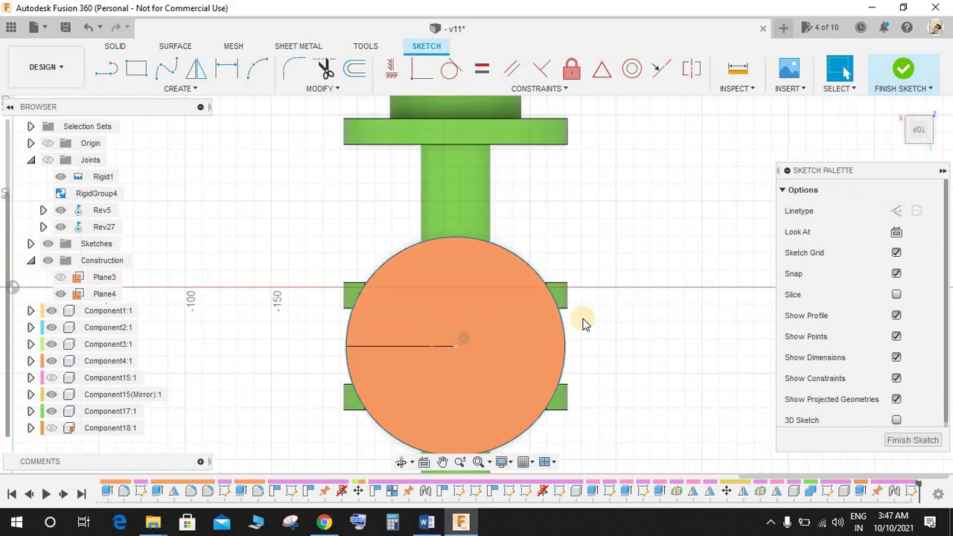
- Start a rectangular pattern of the sketched circle along the crankshaft at about 98 mm, using Spacing as the distance type
{"action": "scroll", "coordinate": [583, 324], "scroll_direction": "down", "scroll_amount": 3}
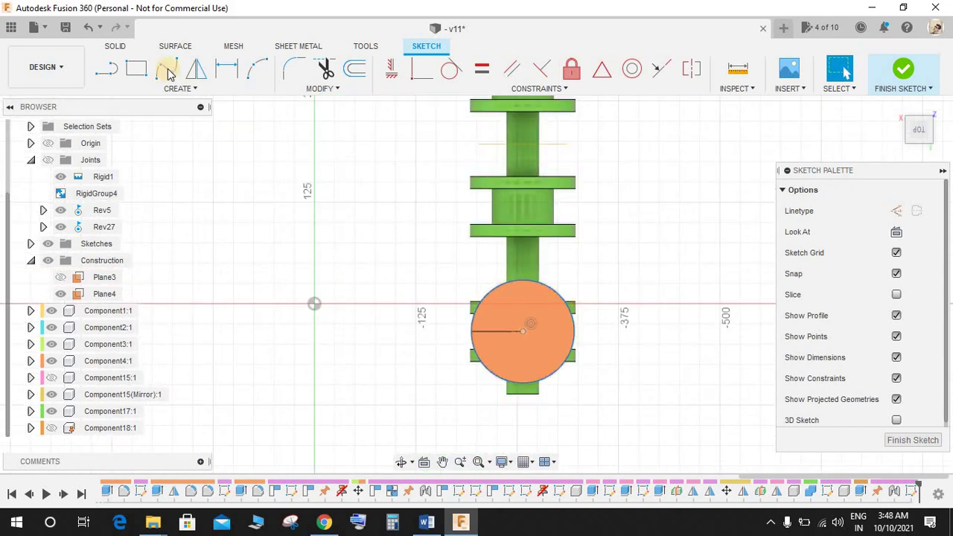
{"action": "left_click", "coordinate": [179, 88]}
{"action": "left_click", "coordinate": [668, 292]}
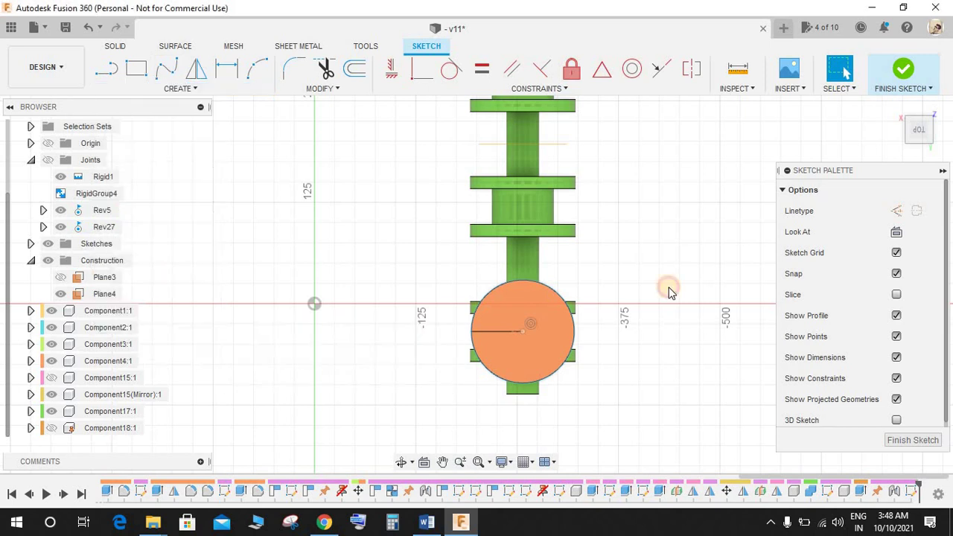
{"action": "left_click", "coordinate": [548, 290]}
{"action": "left_click_drag", "start_coordinate": [521, 322], "coordinate": [521, 158]}
{"action": "left_click", "coordinate": [841, 163]}
{"action": "left_click", "coordinate": [842, 195]}
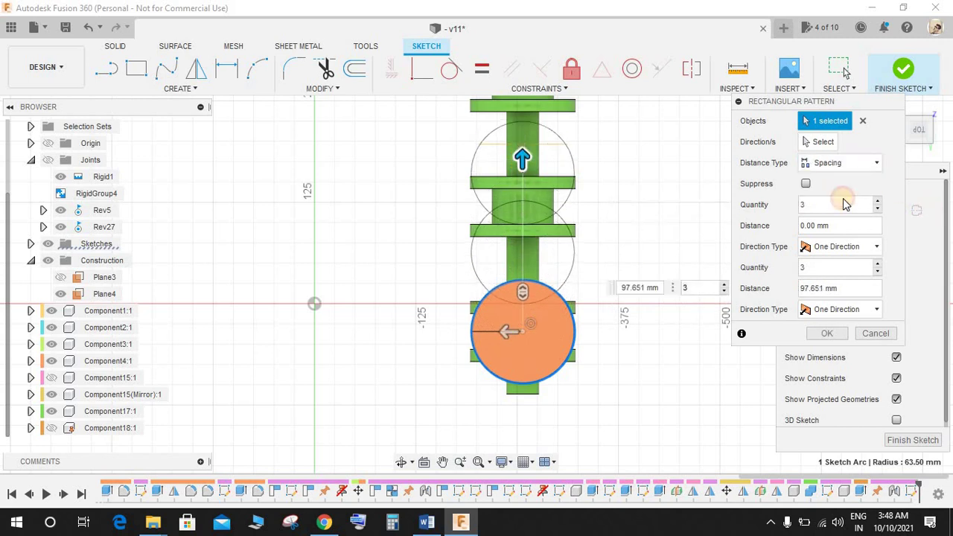
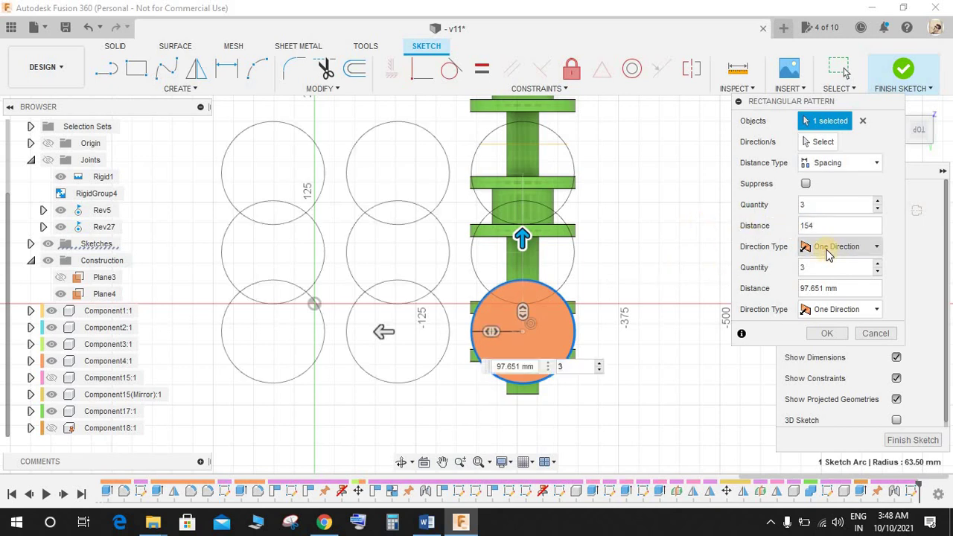
- Leave the pattern's first distance empty and set its direction along the crankshaft to 4 circles spaced 154 mm apart
{"action": "left_click", "coordinate": [854, 292]}
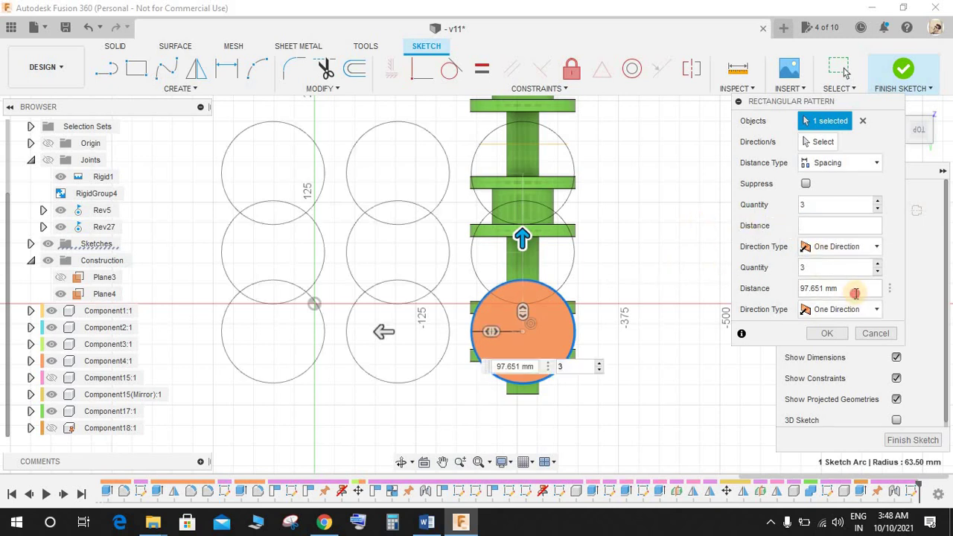
{"action": "key", "text": "BackSpace"}
{"action": "key", "text": "BackSpace"}
{"action": "key", "text": "BackSpace"}
{"action": "key", "text": "BackSpace"}
{"action": "key", "text": "BackSpace"}
{"action": "key", "text": "BackSpace"}
{"action": "key", "text": "BackSpace"}
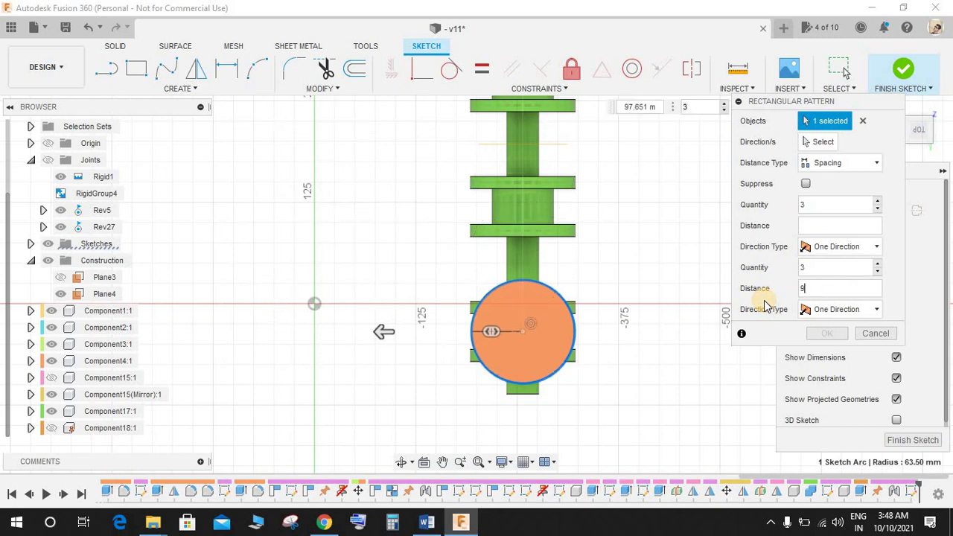
{"action": "left_click", "coordinate": [877, 264]}
{"action": "scroll", "coordinate": [657, 196], "scroll_direction": "down", "scroll_amount": 5}
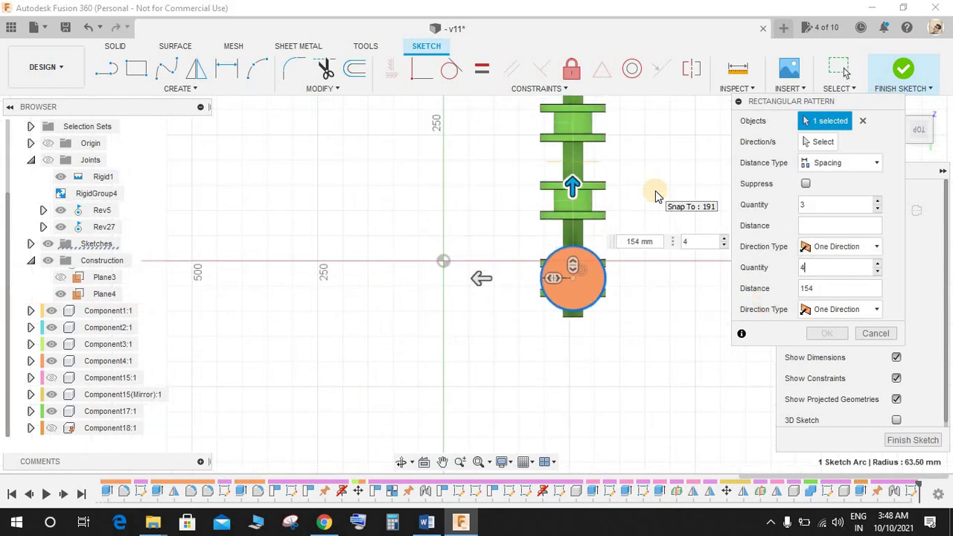
{"action": "scroll", "coordinate": [652, 163], "scroll_direction": "up", "scroll_amount": 3}
{"action": "middle_click_drag", "start_coordinate": [617, 215], "coordinate": [588, 274]}
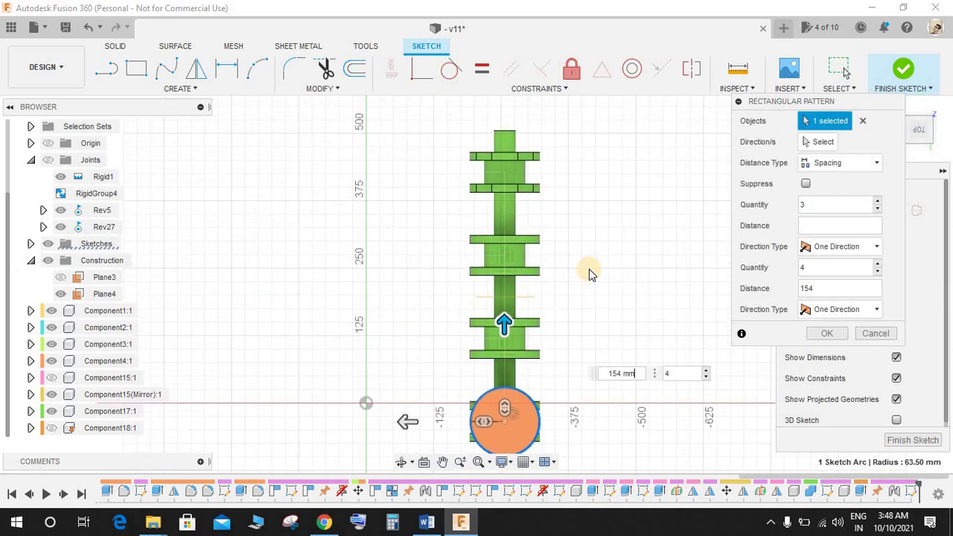
- Try stretching the pattern distance along the crankshaft, ending at about 425 mm
{"action": "left_click", "coordinate": [816, 142]}
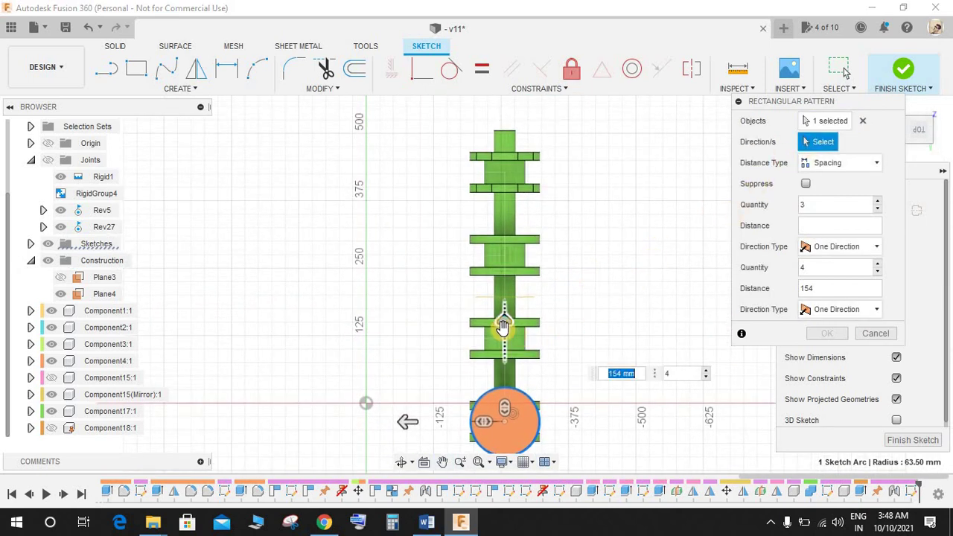
{"action": "left_click_drag", "start_coordinate": [503, 326], "coordinate": [505, 188]}
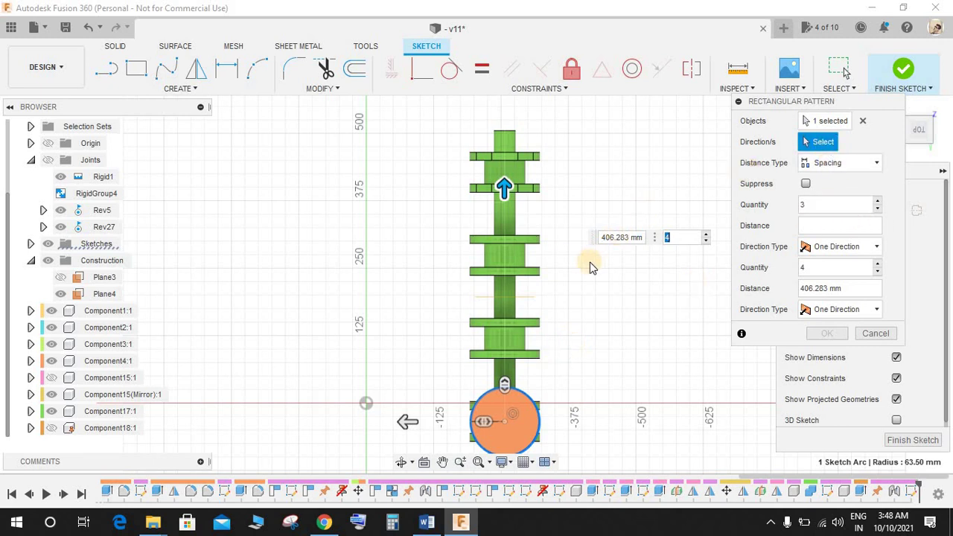
{"action": "left_click", "coordinate": [511, 137]}
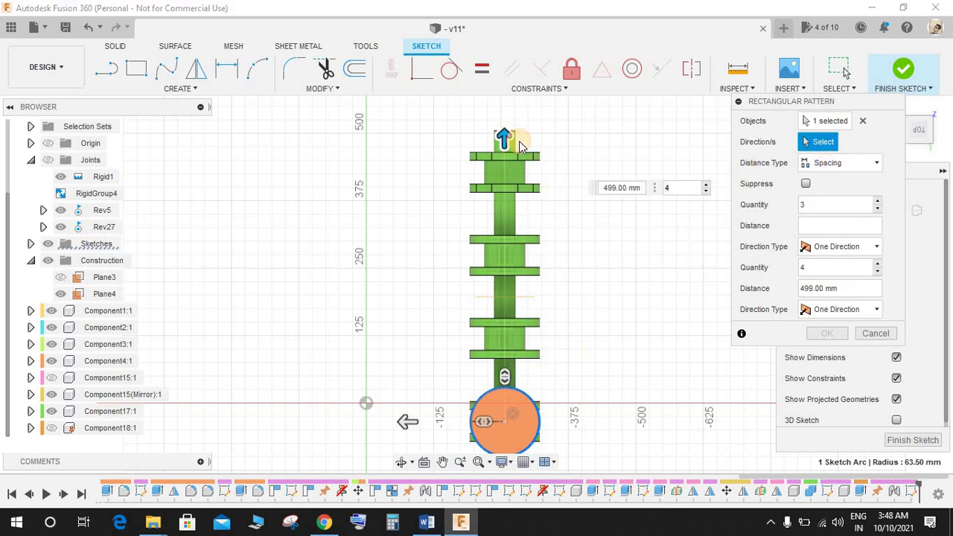
{"action": "left_click_drag", "start_coordinate": [505, 138], "coordinate": [550, 279]}
{"action": "scroll", "coordinate": [549, 270], "scroll_direction": "down", "scroll_amount": 5}
{"action": "scroll", "coordinate": [551, 278], "scroll_direction": "up", "scroll_amount": 3}
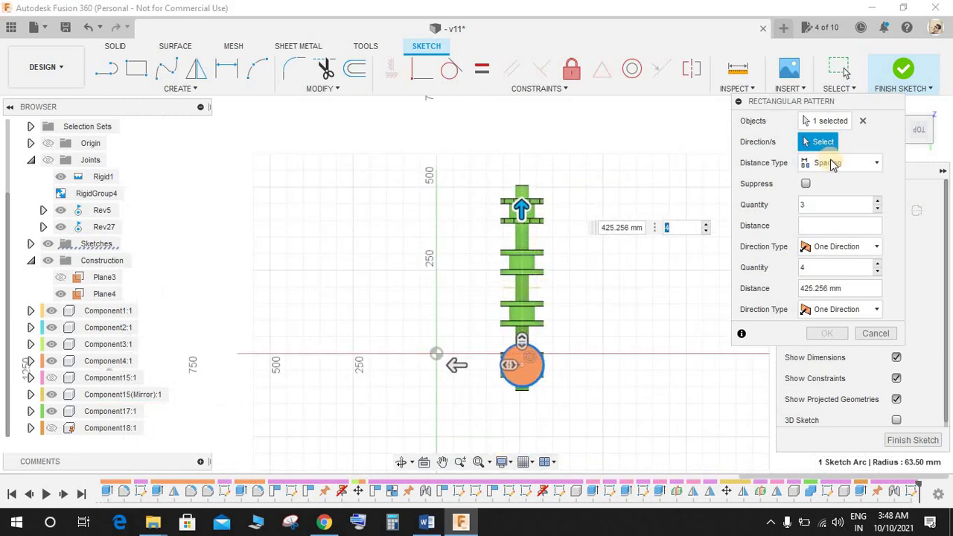
{"action": "middle_click_drag", "start_coordinate": [632, 290], "coordinate": [547, 330], "text": "shift"}
{"action": "scroll", "coordinate": [500, 434], "scroll_direction": "up", "scroll_amount": 6}
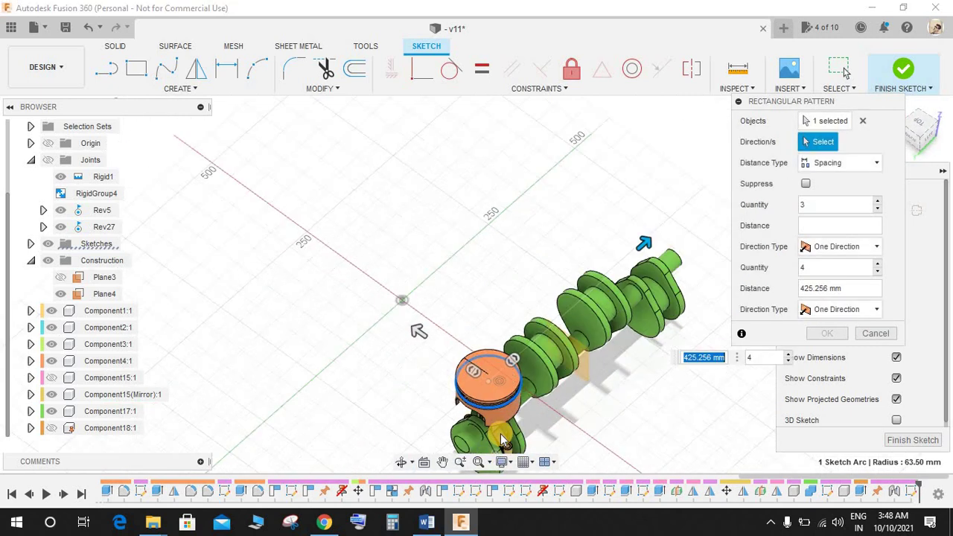
{"action": "scroll", "coordinate": [476, 434], "scroll_direction": "up", "scroll_amount": 4}
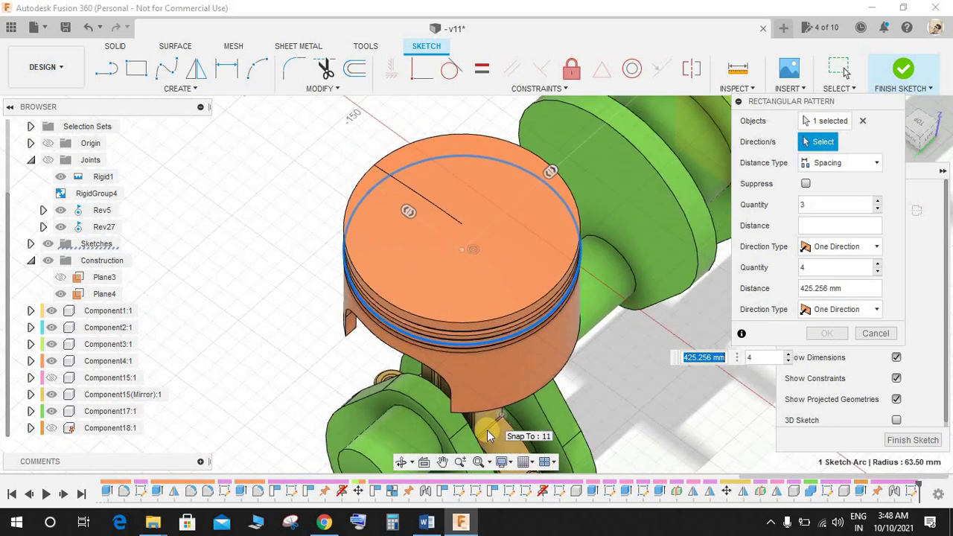
{"action": "middle_click_drag", "start_coordinate": [588, 329], "coordinate": [563, 340], "text": "shift"}
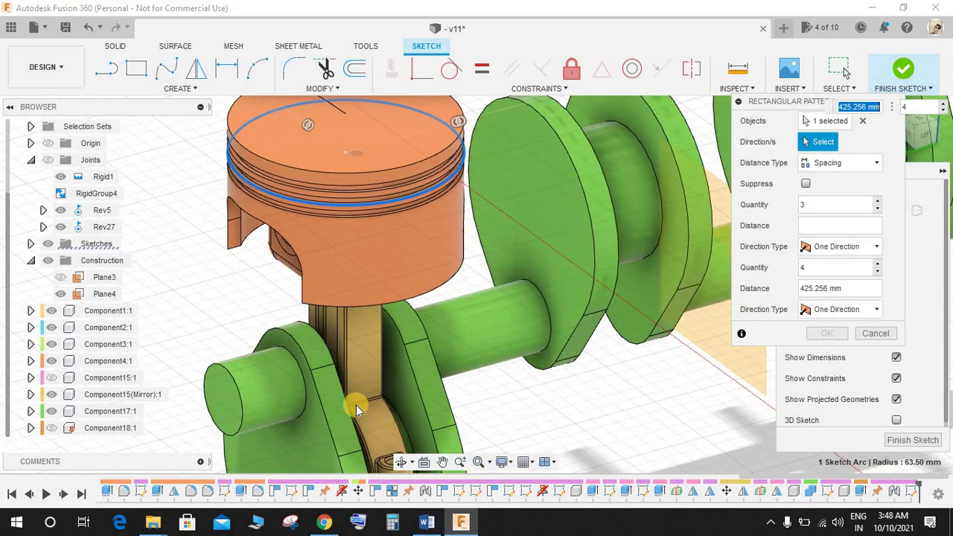
{"action": "left_click", "coordinate": [385, 395]}
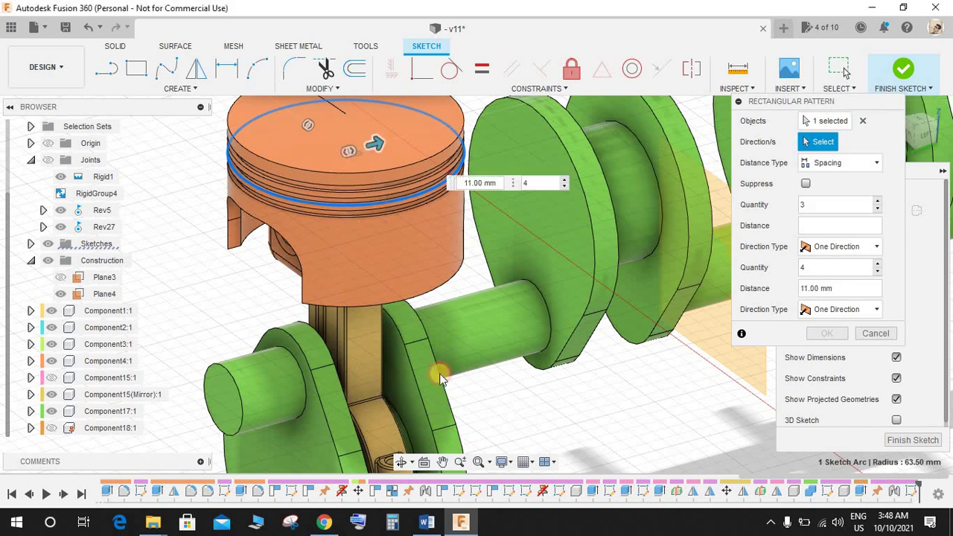
{"action": "scroll", "coordinate": [553, 341], "scroll_direction": "down", "scroll_amount": 5}
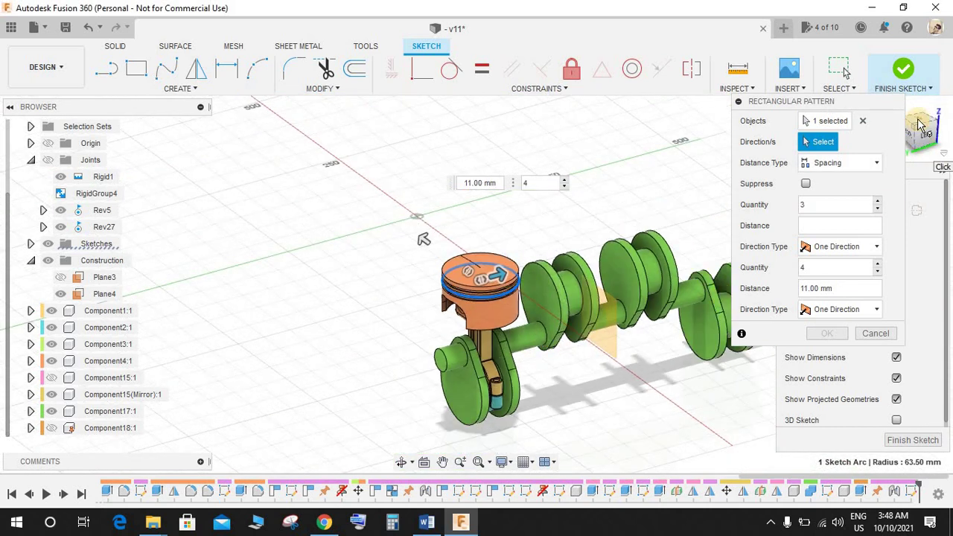
{"action": "scroll", "coordinate": [549, 300], "scroll_direction": "down", "scroll_amount": 2}
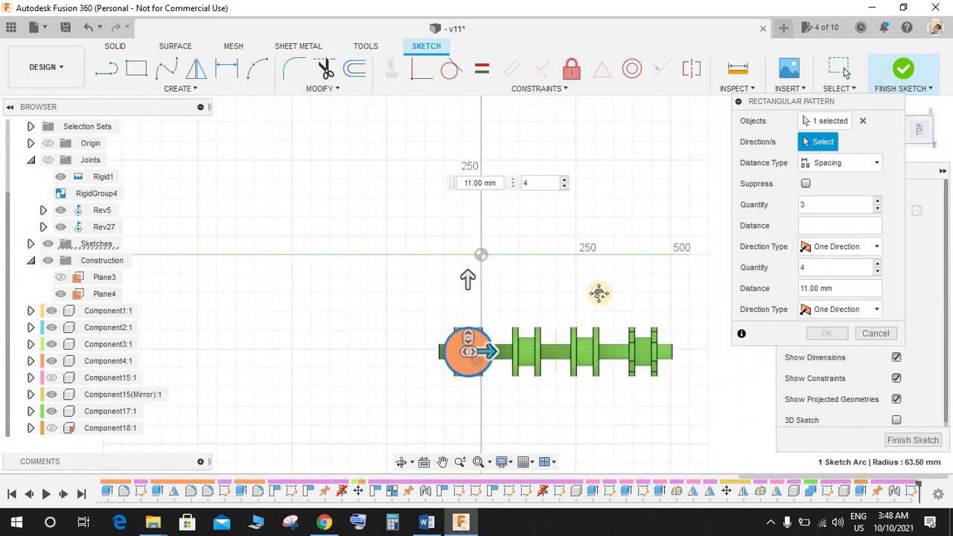
{"action": "middle_click_drag", "start_coordinate": [598, 293], "coordinate": [581, 288]}
{"action": "left_click_drag", "start_coordinate": [445, 268], "coordinate": [451, 214]}
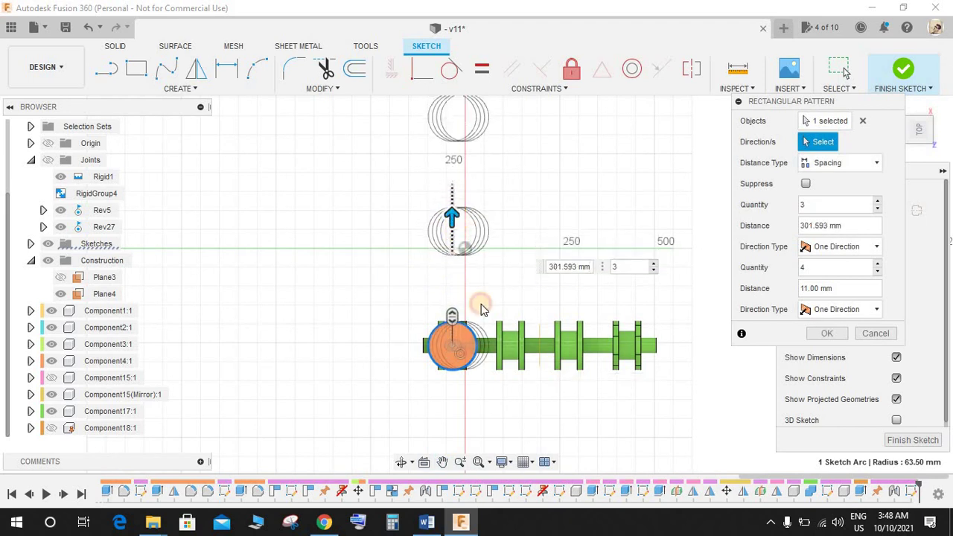
{"action": "left_click_drag", "start_coordinate": [475, 348], "coordinate": [526, 339]}
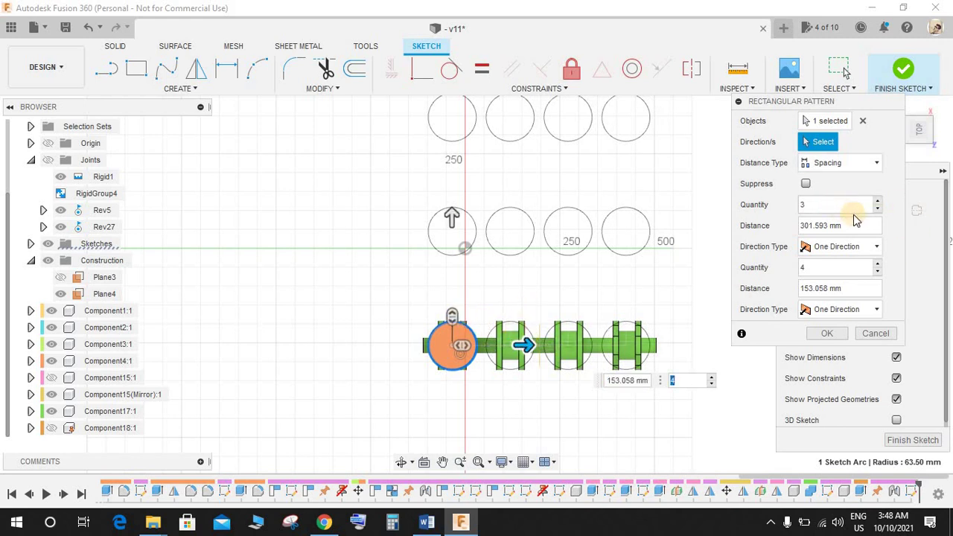
{"action": "left_click", "coordinate": [878, 211]}
{"action": "left_click", "coordinate": [879, 211]}
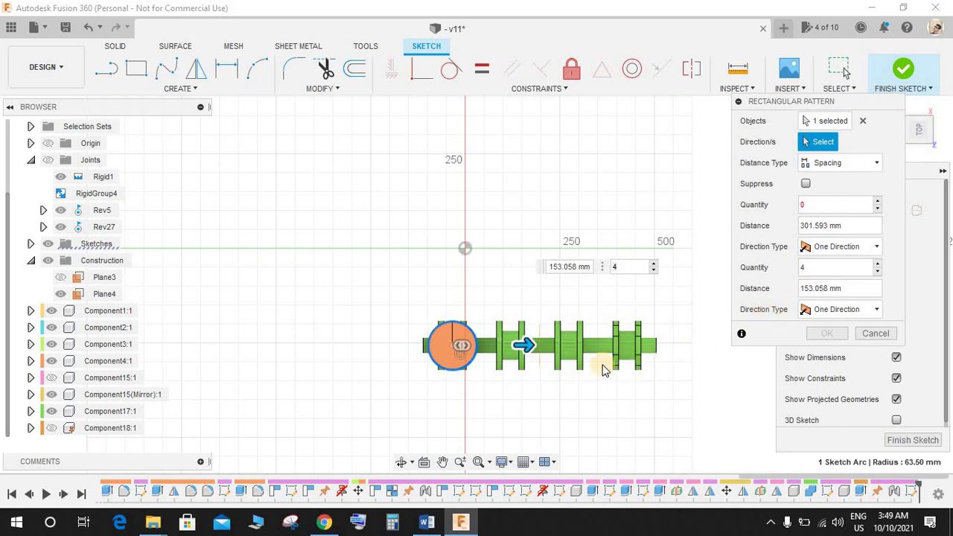
{"action": "left_click_drag", "start_coordinate": [529, 343], "coordinate": [552, 344]}
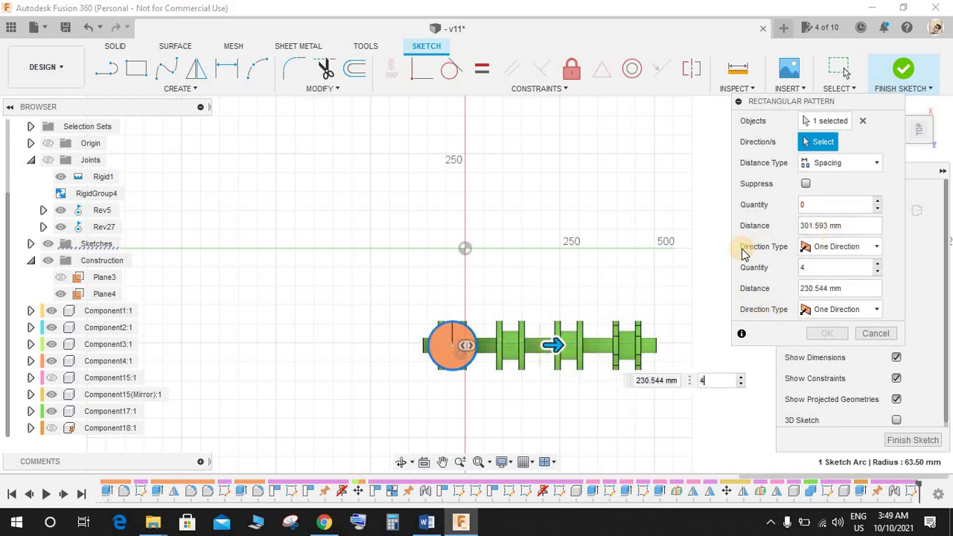
{"action": "key", "text": "BackSpace"}
{"action": "key", "text": "BackSpace"}
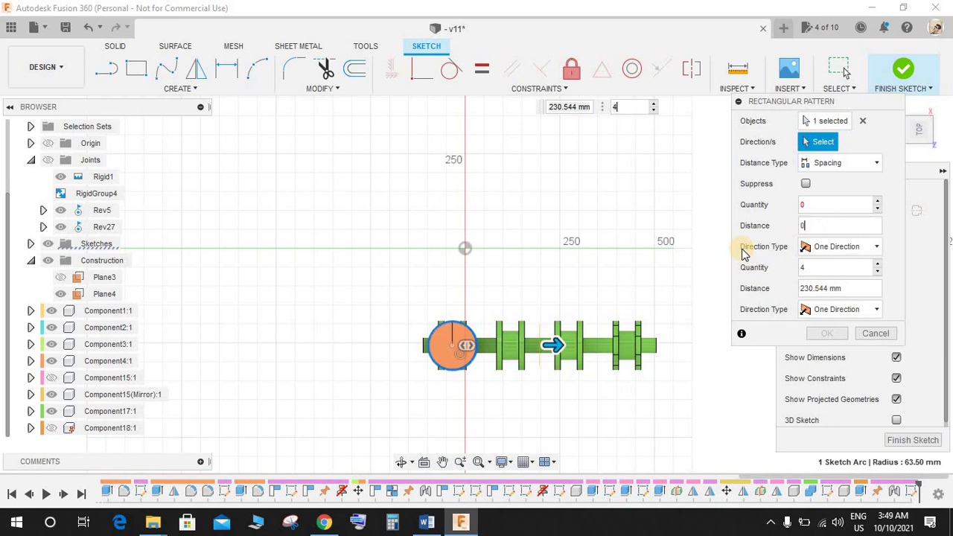
{"action": "scroll", "coordinate": [625, 304], "scroll_direction": "down", "scroll_amount": 3}
{"action": "scroll", "coordinate": [626, 304], "scroll_direction": "up", "scroll_amount": 5}
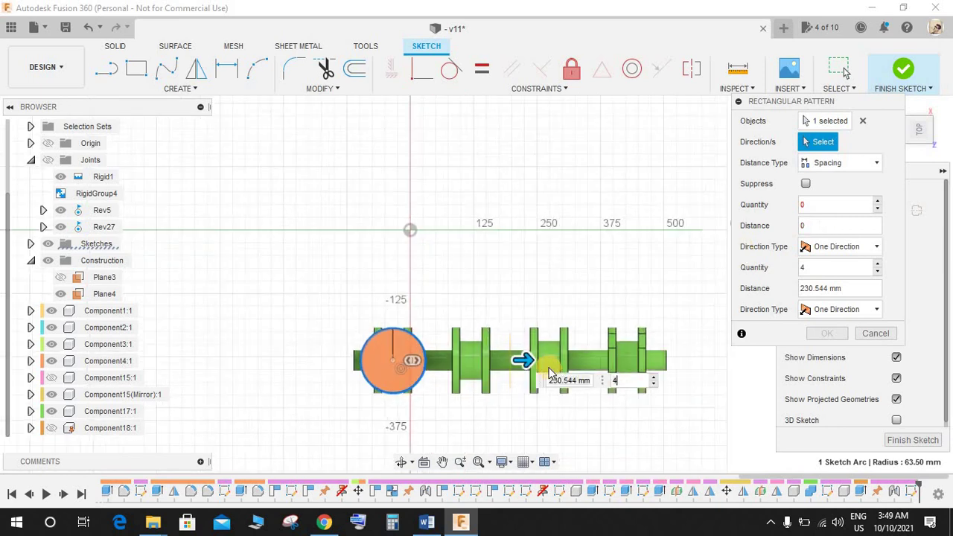
{"action": "mouse_move", "coordinate": [532, 360]}
{"action": "left_mouse_down"}
{"action": "mouse_move", "coordinate": [553, 345]}
{"action": "mouse_move", "coordinate": [546, 350]}
{"action": "left_mouse_up"}
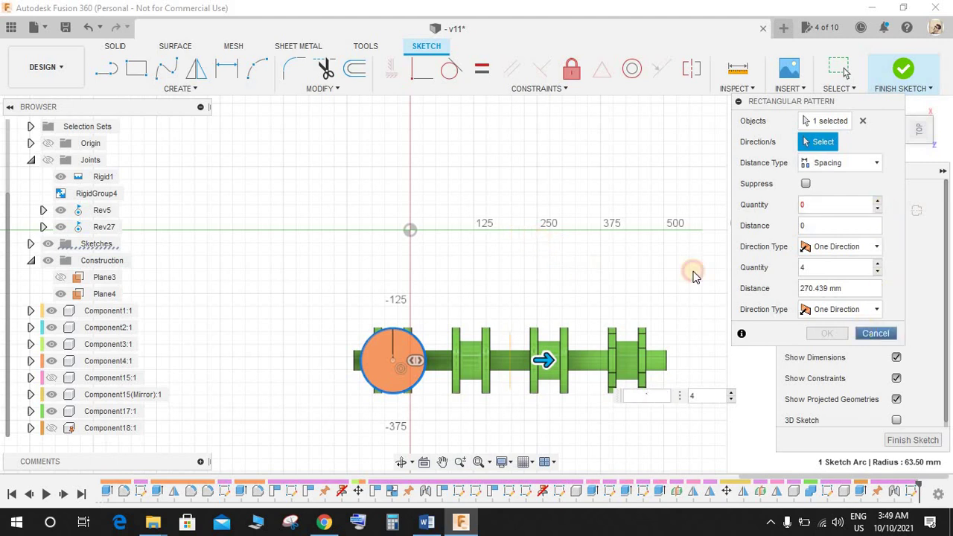
- Start a rectangular pattern of the piston circle, extending about 469 mm along the crankshaft with a quantity of 4
{"action": "middle_click_drag", "start_coordinate": [594, 253], "coordinate": [623, 149], "text": "shift"}
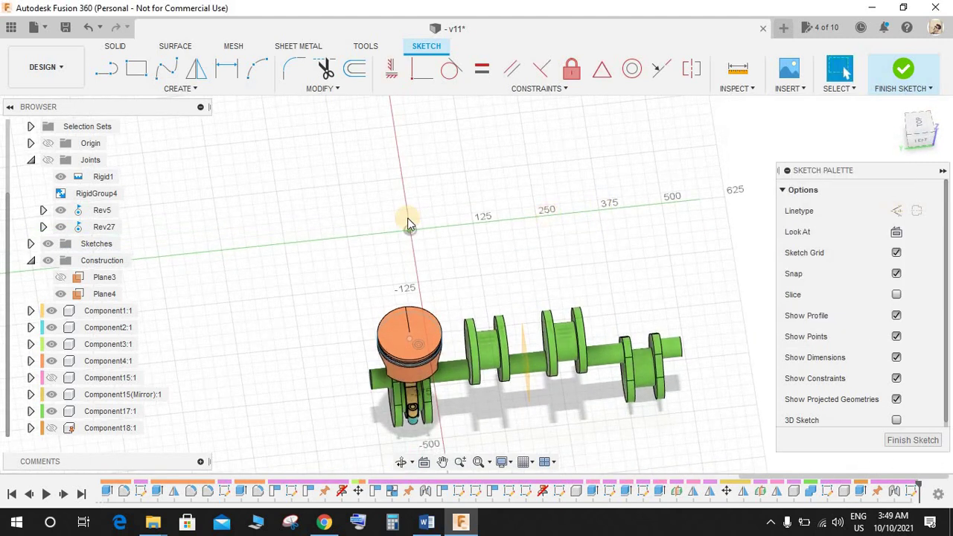
{"action": "left_click", "coordinate": [183, 89]}
{"action": "left_click", "coordinate": [501, 257]}
{"action": "left_click", "coordinate": [915, 124]}
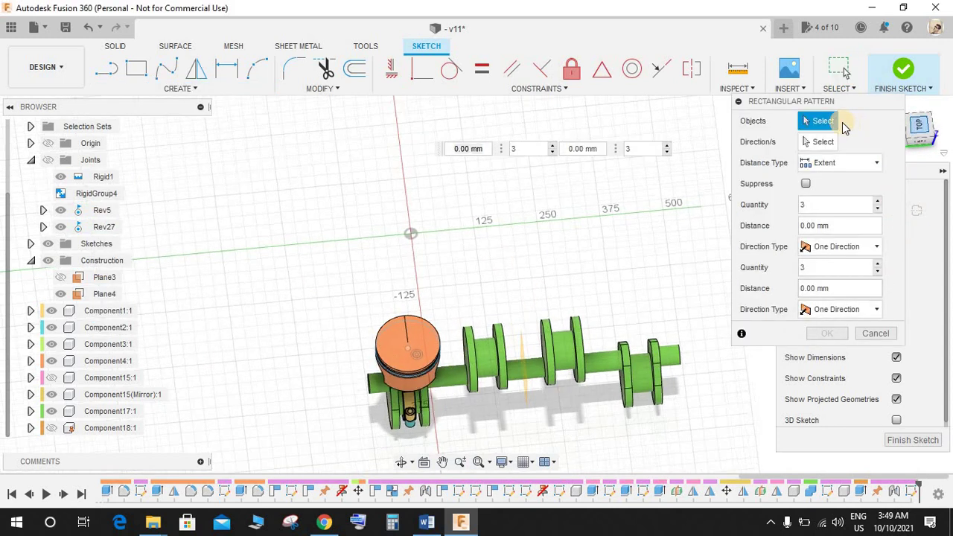
{"action": "left_click", "coordinate": [419, 369]}
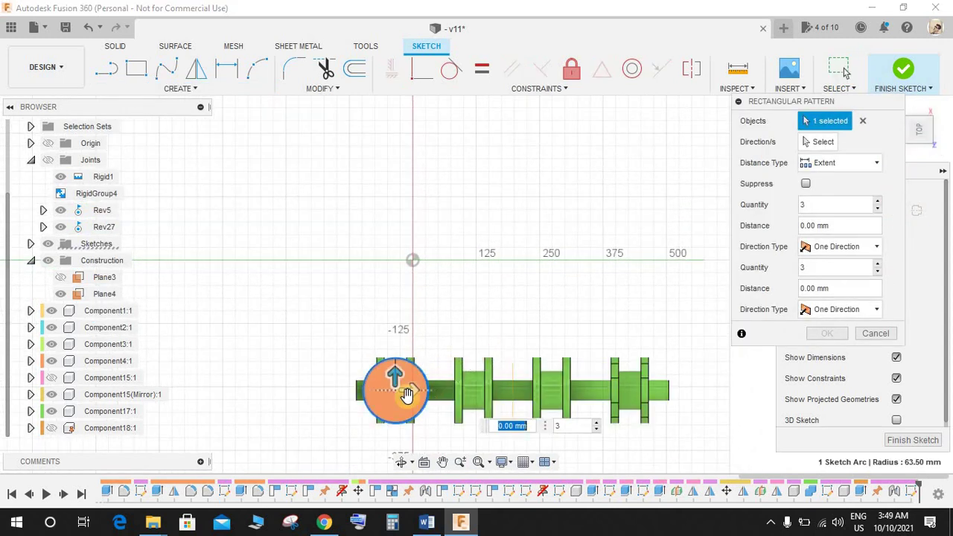
{"action": "left_click_drag", "start_coordinate": [407, 393], "coordinate": [687, 411]}
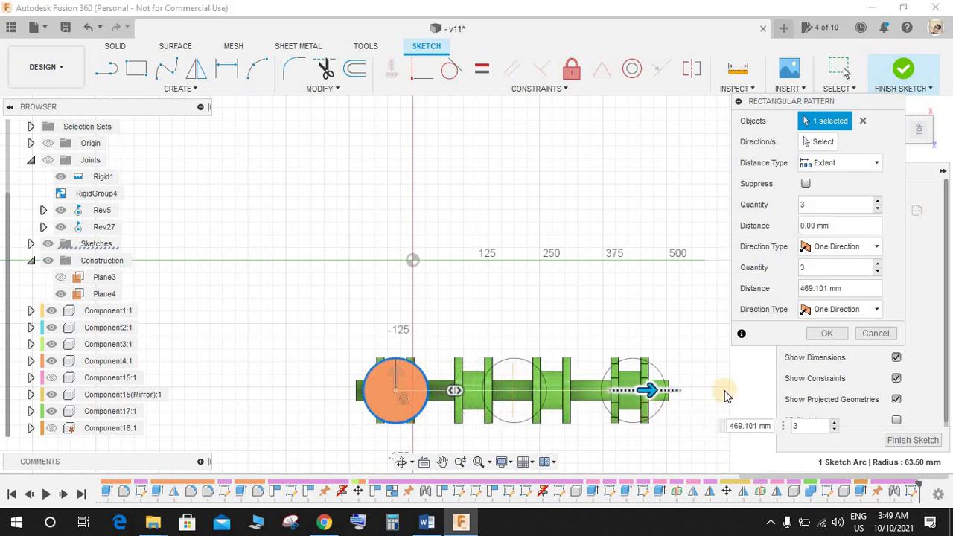
{"action": "left_click", "coordinate": [877, 265]}
{"action": "left_click", "coordinate": [859, 268]}
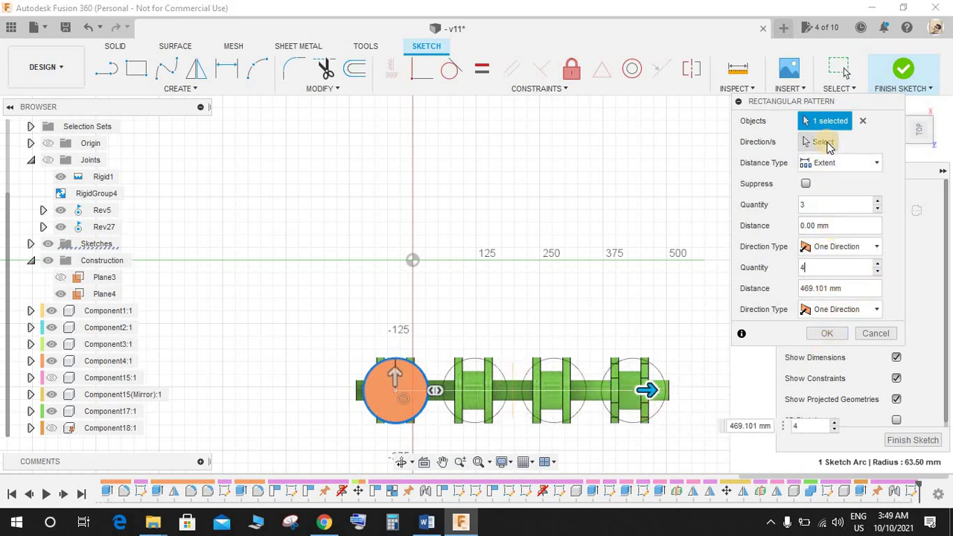
- Switch the pattern's distance type to Spacing, set 154 mm between circles along the crankshaft, and create the pattern
{"action": "left_click", "coordinate": [829, 160]}
{"action": "left_click", "coordinate": [831, 201]}
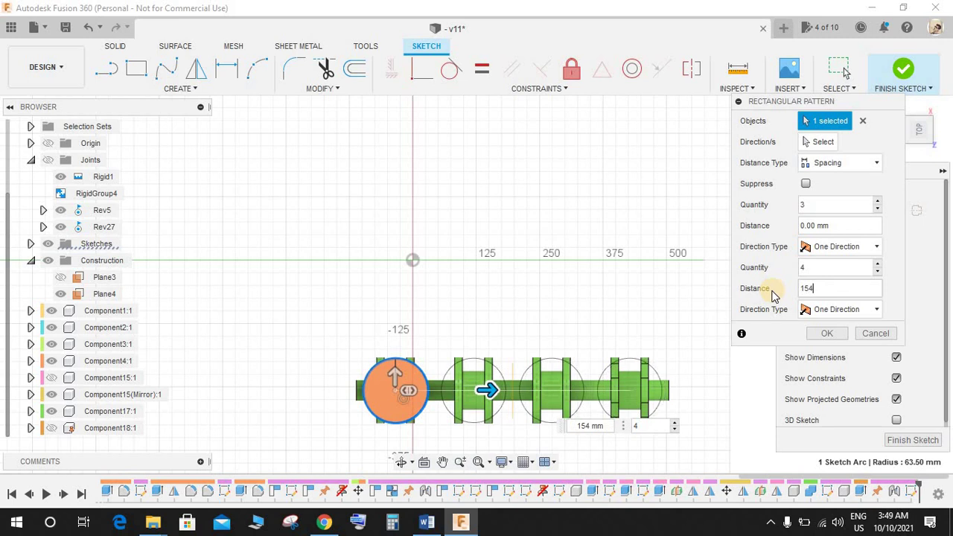
{"action": "left_click", "coordinate": [828, 335]}
- Sketch a rectangle about 690 by 197 mm around the crankshaft and all four circles, and finish the sketch
{"action": "scroll", "coordinate": [660, 421], "scroll_direction": "down", "scroll_amount": 3}
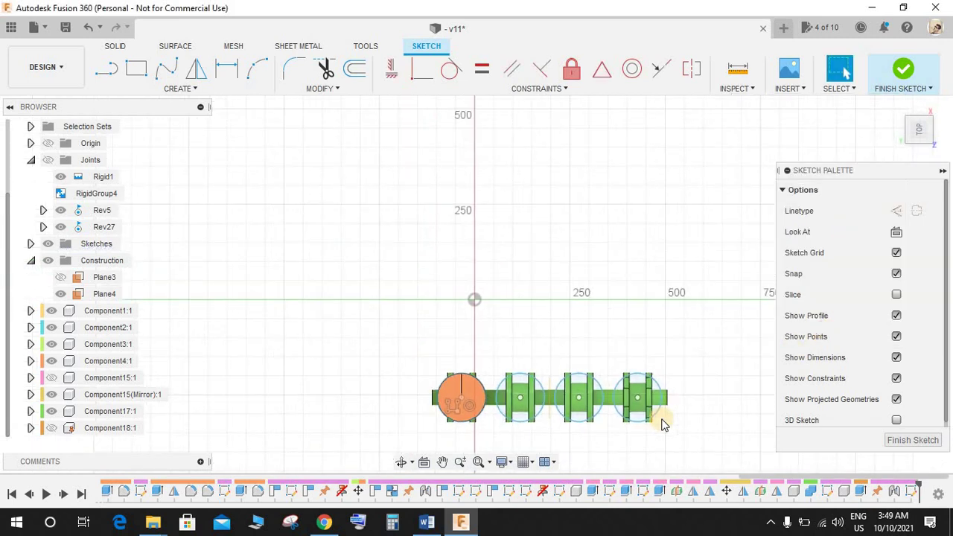
{"action": "scroll", "coordinate": [658, 423], "scroll_direction": "up", "scroll_amount": 3}
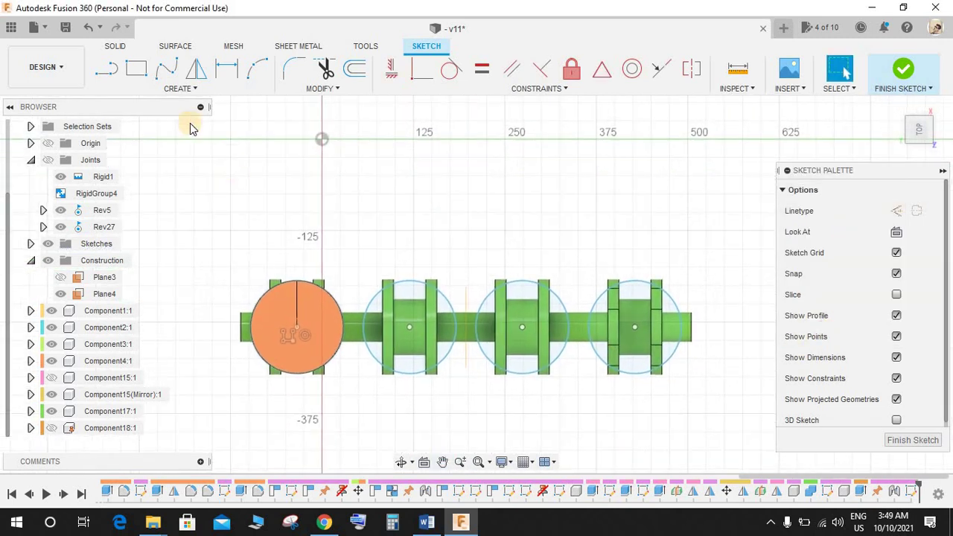
{"action": "left_click", "coordinate": [137, 68]}
{"action": "left_click", "coordinate": [214, 257]}
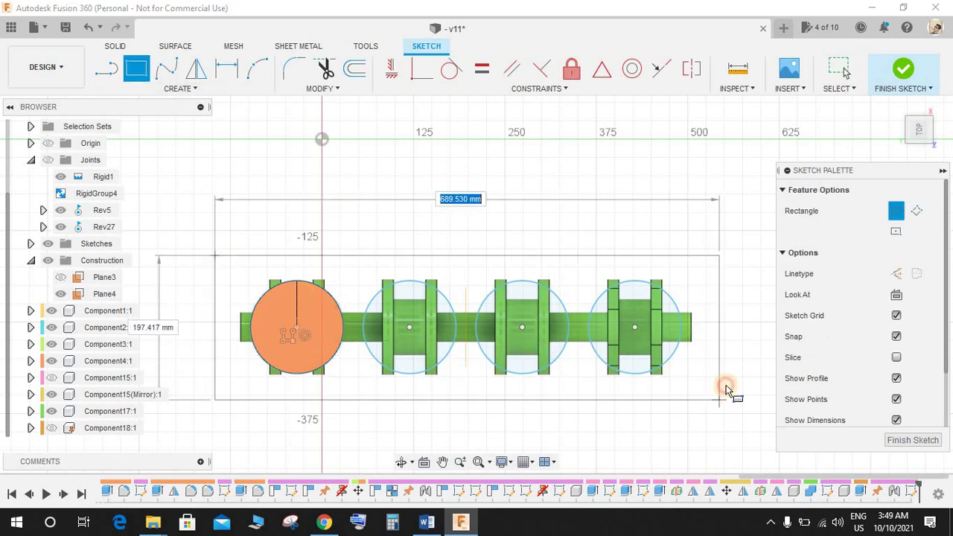
{"action": "left_click", "coordinate": [719, 400]}
{"action": "key", "text": "Escape"}
{"action": "left_click", "coordinate": [897, 78]}
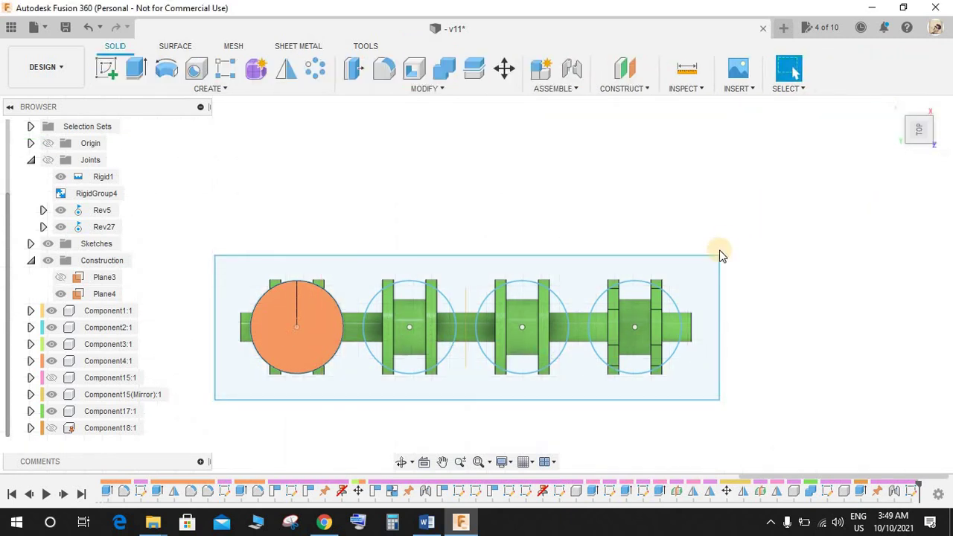
- Extrude the rectangular profile around the four circles about 90 mm upward, away from the crankshaft, as a new body
{"action": "left_click", "coordinate": [133, 74]}
{"action": "left_click", "coordinate": [716, 313]}
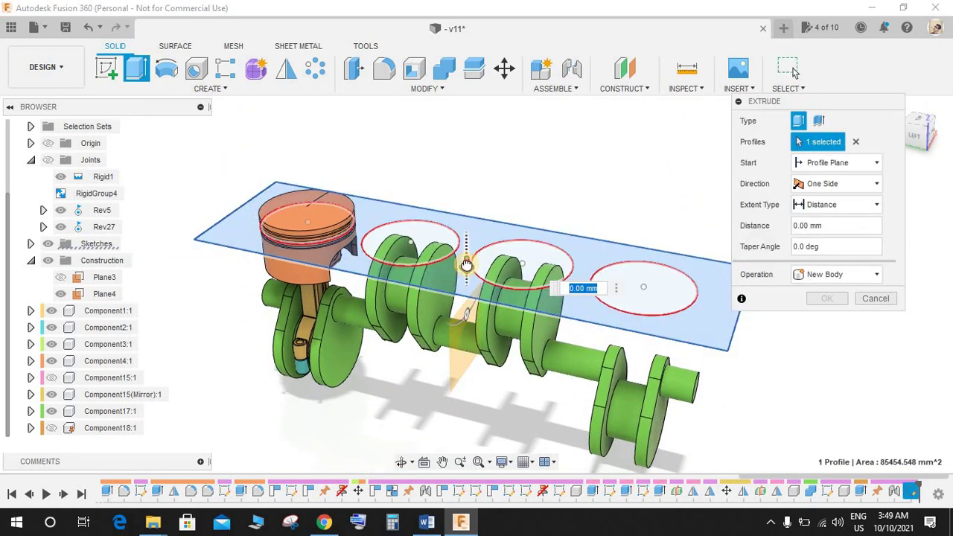
{"action": "left_click_drag", "start_coordinate": [466, 264], "coordinate": [331, 172]}
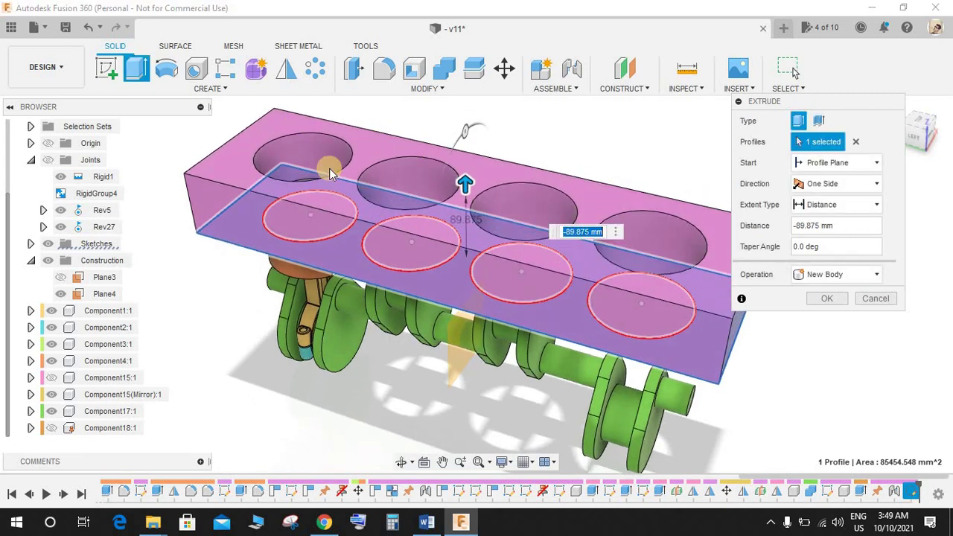
{"action": "left_click", "coordinate": [812, 294]}
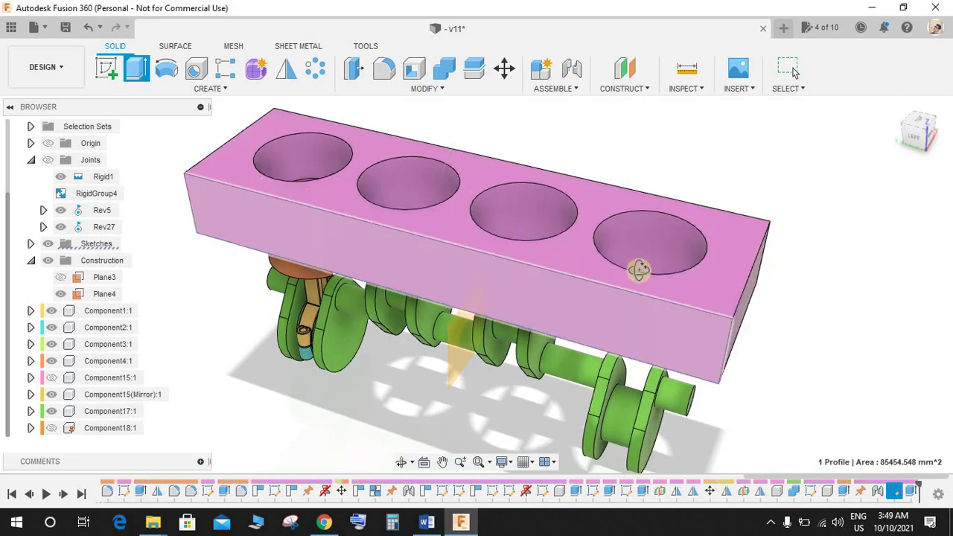
- Convert the extruded four-bore block body into a component
{"action": "middle_click_drag", "start_coordinate": [633, 270], "coordinate": [728, 248], "text": "shift"}
{"action": "scroll", "coordinate": [432, 250], "scroll_direction": "up", "scroll_amount": 3}
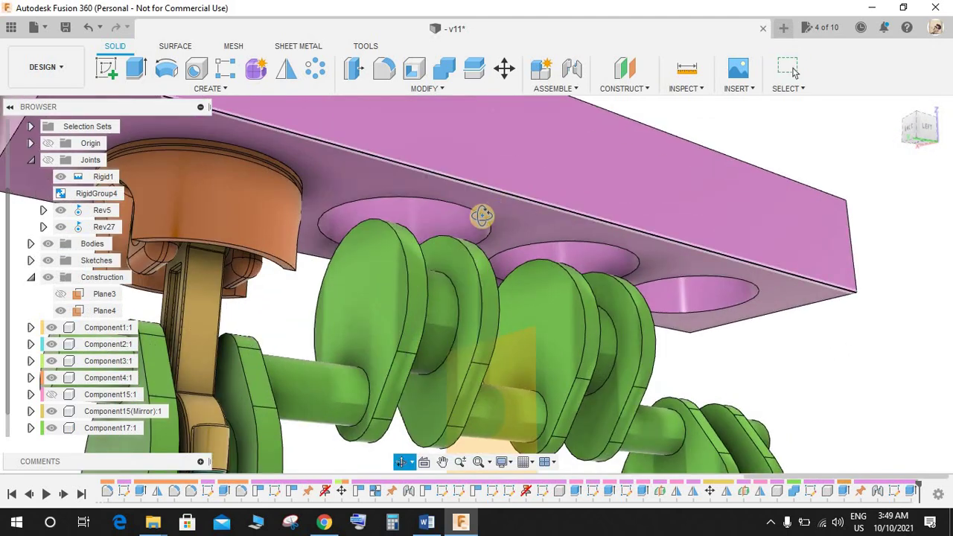
{"action": "middle_click_drag", "start_coordinate": [484, 217], "coordinate": [477, 240], "text": "shift"}
{"action": "scroll", "coordinate": [478, 239], "scroll_direction": "down", "scroll_amount": 5}
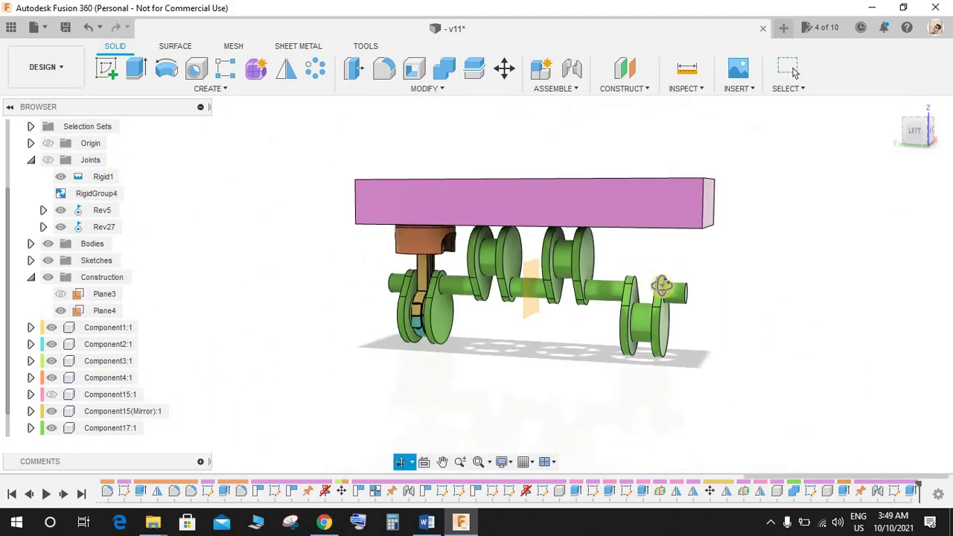
{"action": "middle_click_drag", "start_coordinate": [662, 285], "coordinate": [682, 325], "text": "shift"}
{"action": "left_click", "coordinate": [397, 206]}
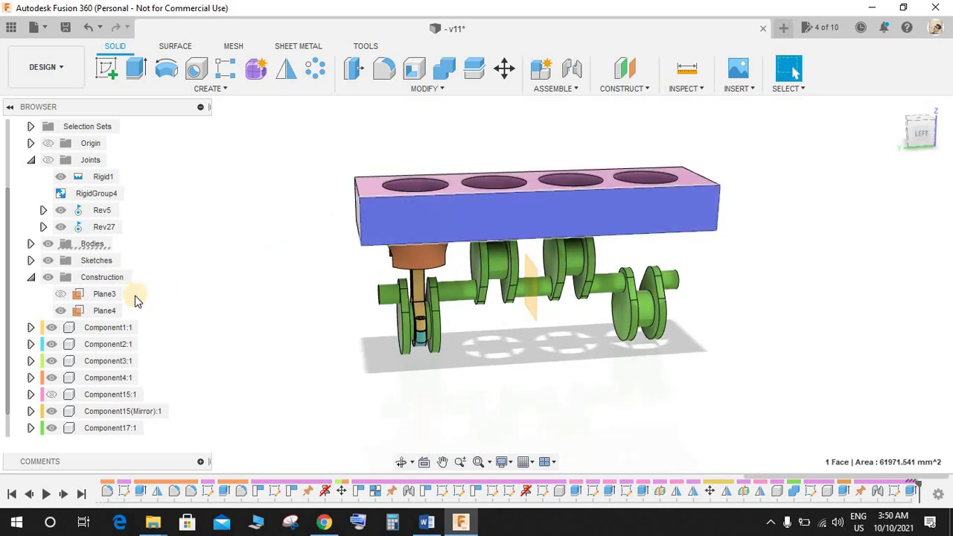
{"action": "scroll", "coordinate": [113, 312], "scroll_direction": "down", "scroll_amount": 1}
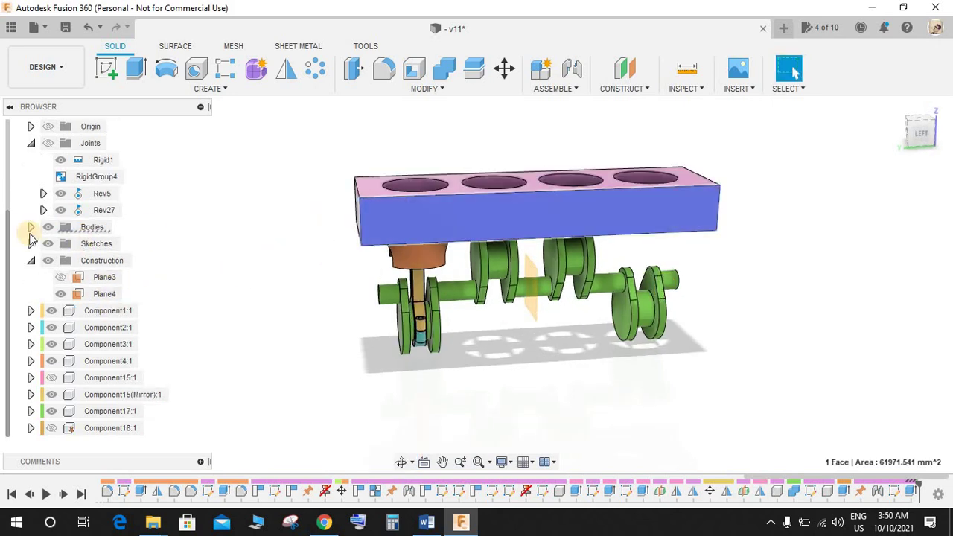
{"action": "left_click", "coordinate": [31, 227]}
{"action": "right_click", "coordinate": [99, 243]}
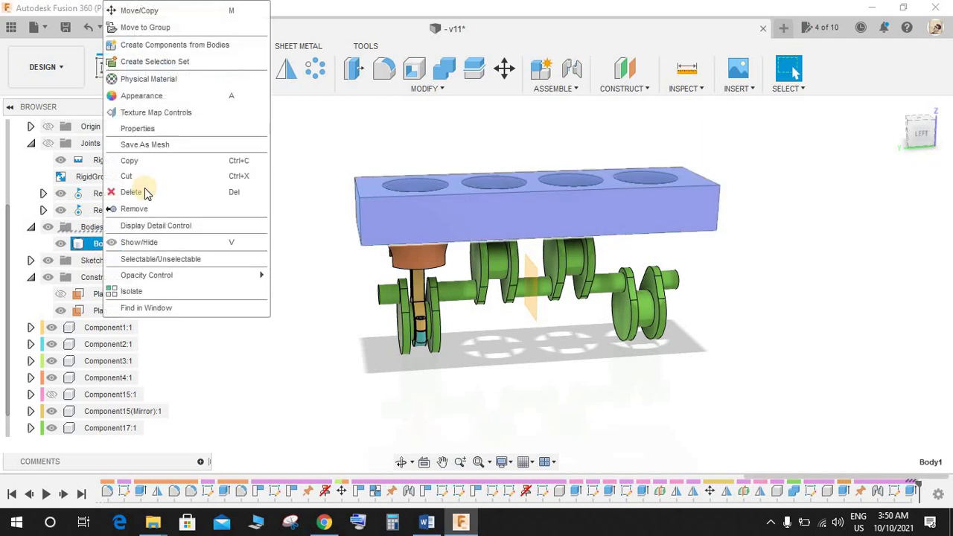
{"action": "left_click", "coordinate": [165, 45]}
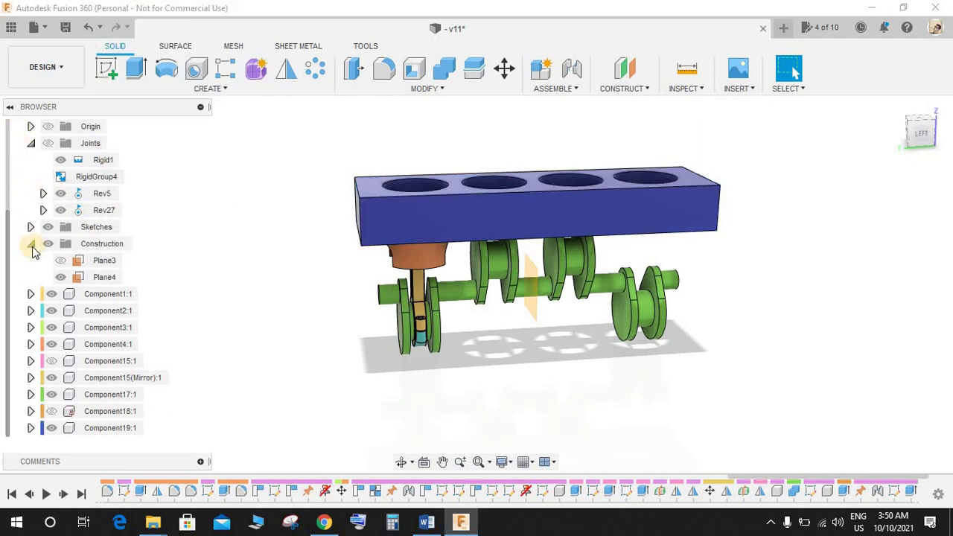
- Collapse the construction folder and ground the new cylinder block component
{"action": "left_click", "coordinate": [28, 245]}
{"action": "left_click", "coordinate": [104, 344]}
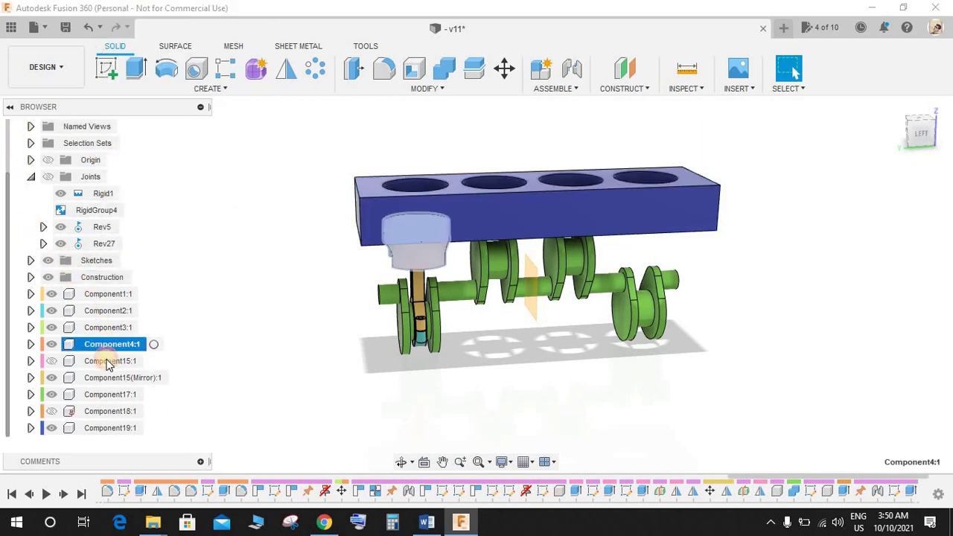
{"action": "left_click", "coordinate": [195, 385]}
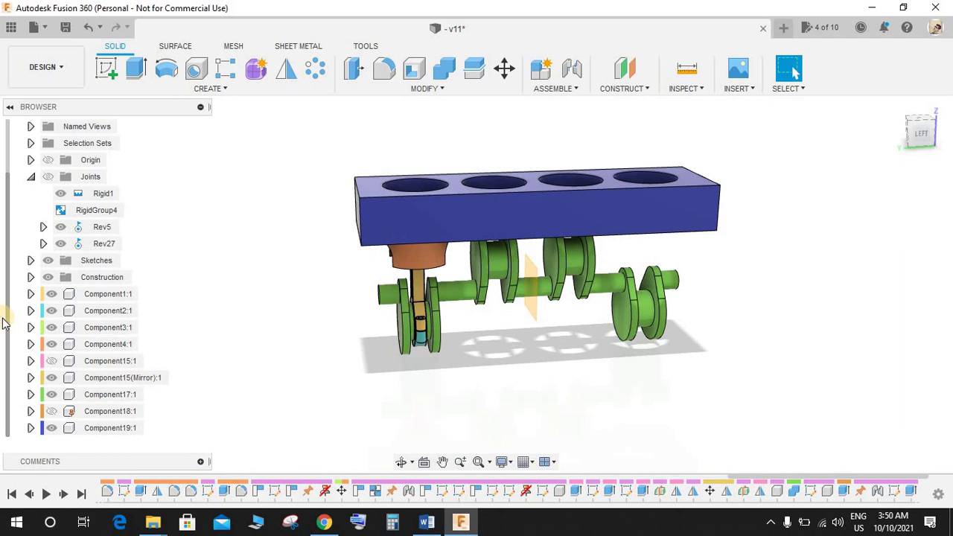
{"action": "left_click", "coordinate": [104, 429]}
{"action": "right_click", "coordinate": [104, 429]}
{"action": "left_click", "coordinate": [140, 27]}
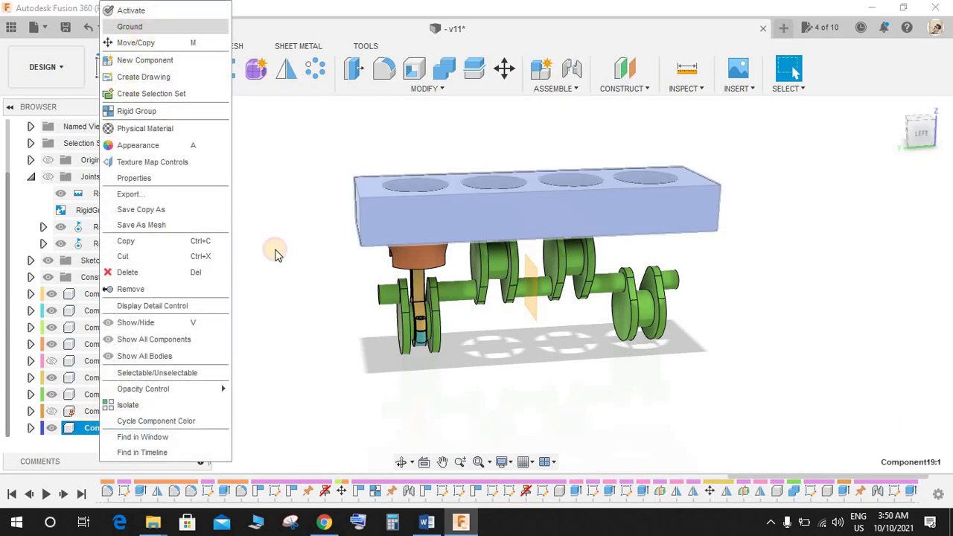
- Try moving the piston and rod assembly off the first crankpin, and revert its position
{"action": "left_click", "coordinate": [387, 431]}
{"action": "middle_click_drag", "start_coordinate": [528, 299], "coordinate": [553, 292], "text": "shift"}
{"action": "scroll", "coordinate": [536, 287], "scroll_direction": "up", "scroll_amount": 3}
{"action": "left_click_drag", "start_coordinate": [402, 262], "coordinate": [603, 289]}
{"action": "scroll", "coordinate": [554, 264], "scroll_direction": "down", "scroll_amount": 3}
{"action": "middle_click_drag", "start_coordinate": [546, 255], "coordinate": [558, 210], "text": "shift"}
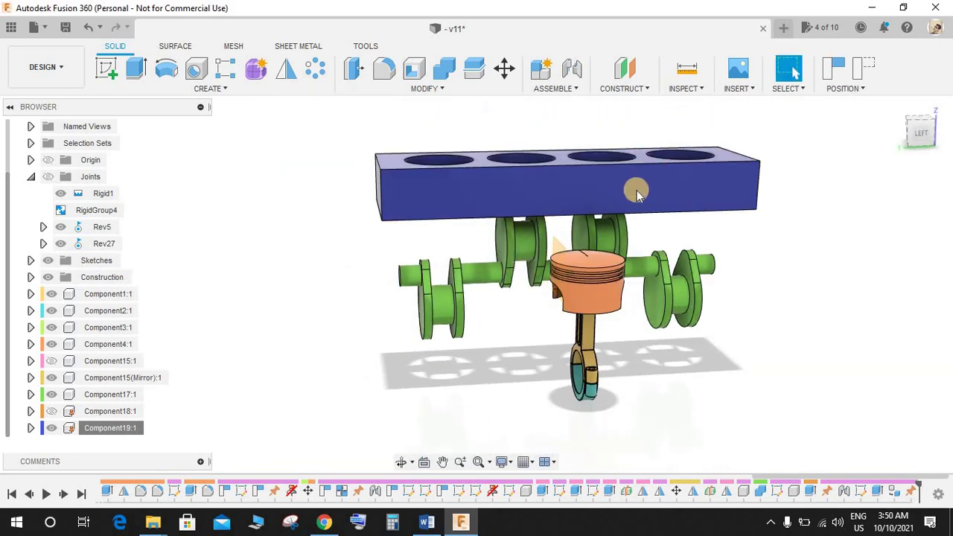
{"action": "left_click", "coordinate": [860, 73]}
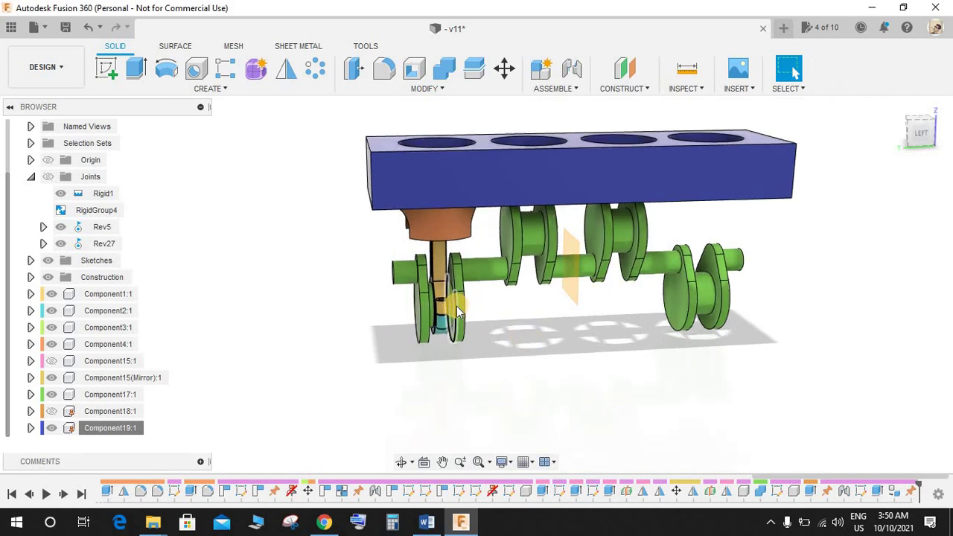
{"action": "scroll", "coordinate": [456, 306], "scroll_direction": "up", "scroll_amount": 5}
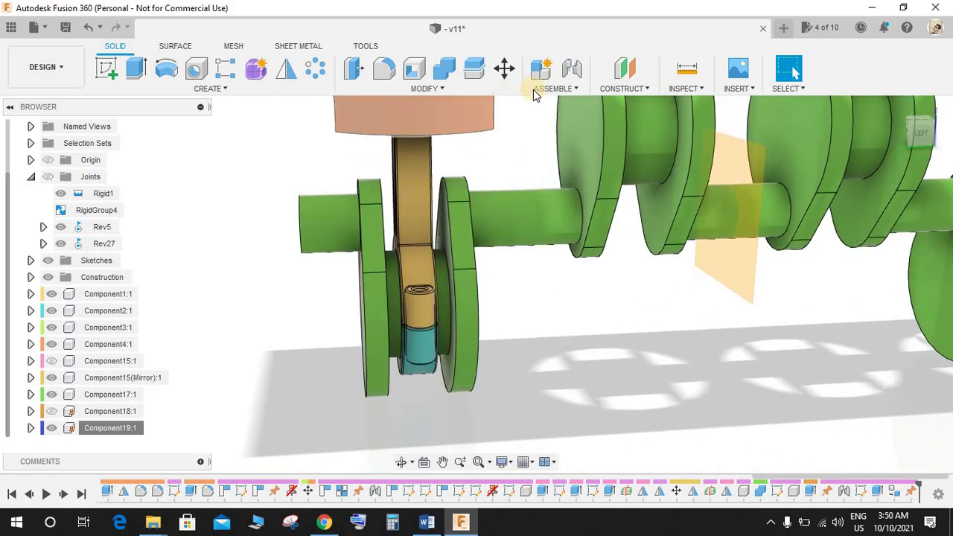
{"action": "left_click", "coordinate": [573, 77]}
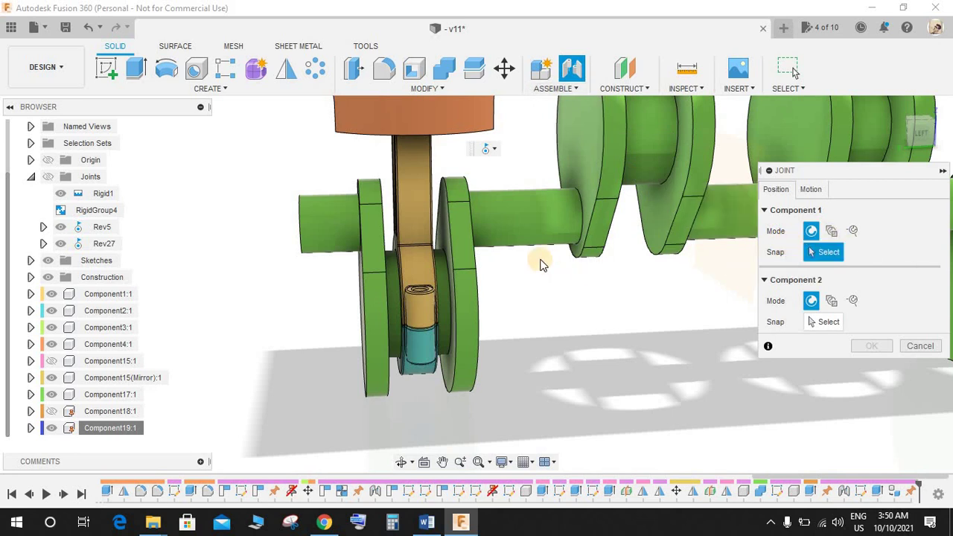
{"action": "middle_click_drag", "start_coordinate": [541, 263], "coordinate": [548, 264], "text": "shift"}
{"action": "scroll", "coordinate": [482, 301], "scroll_direction": "up", "scroll_amount": 5}
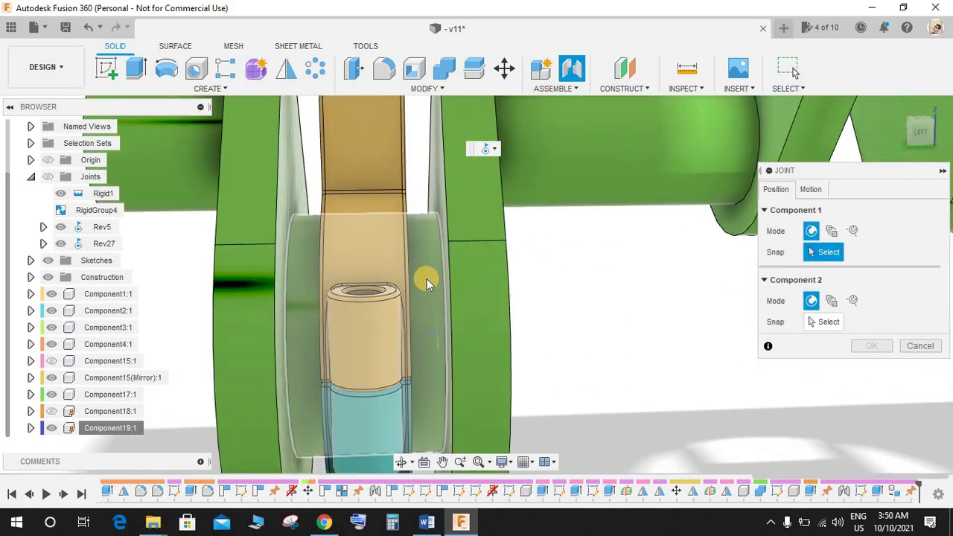
{"action": "middle_click_drag", "start_coordinate": [420, 331], "coordinate": [462, 350]}
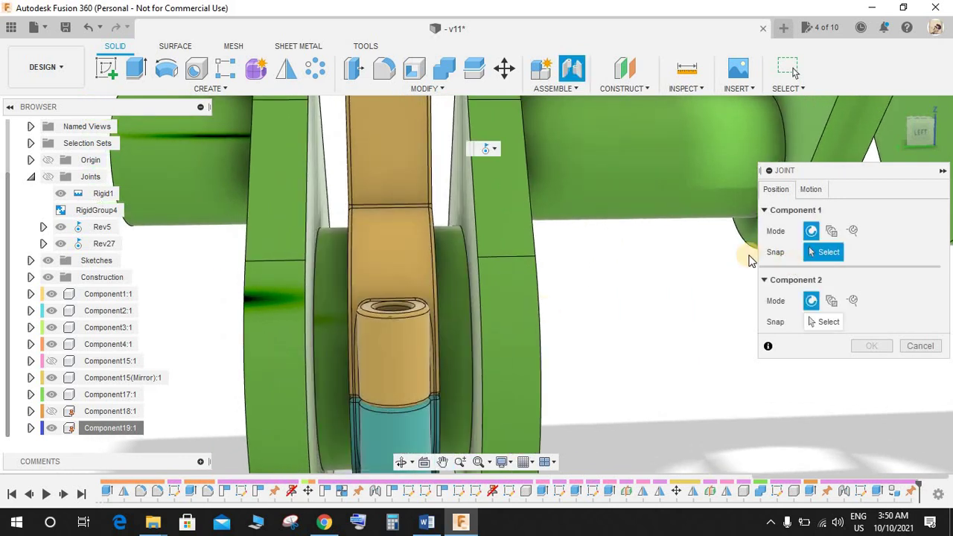
{"action": "middle_click_drag", "start_coordinate": [621, 251], "coordinate": [309, 272], "text": "shift"}
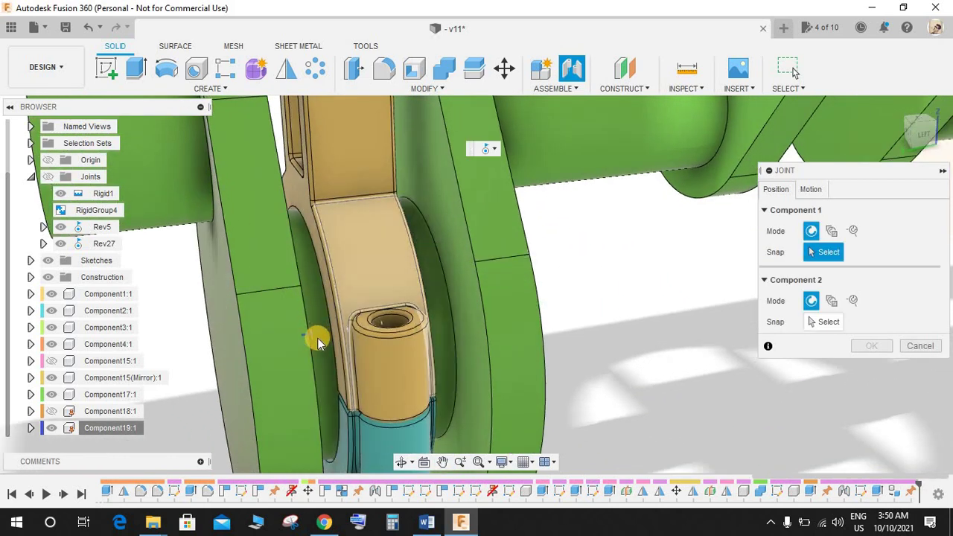
{"action": "middle_click_drag", "start_coordinate": [382, 316], "coordinate": [451, 284]}
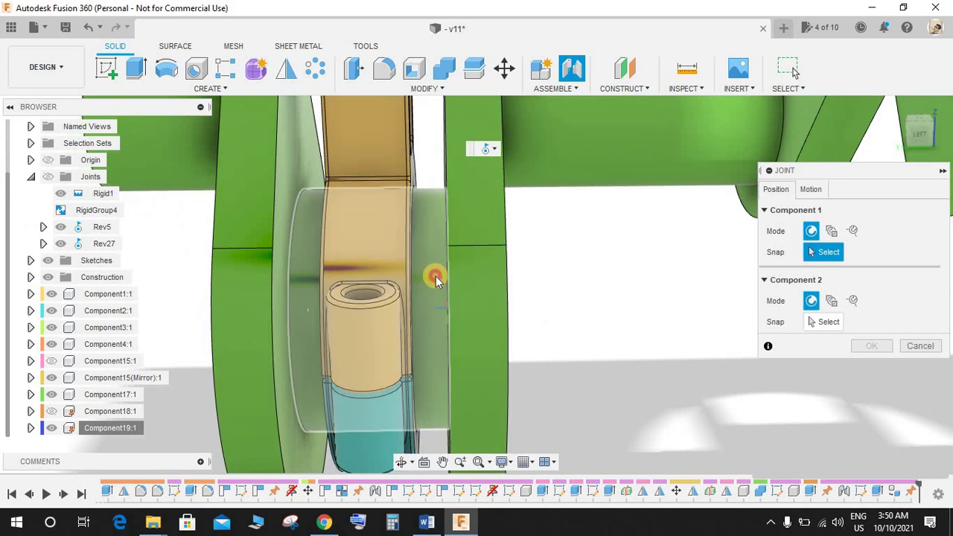
{"action": "left_click", "coordinate": [436, 272]}
{"action": "middle_click_drag", "start_coordinate": [494, 247], "coordinate": [436, 260], "text": "shift"}
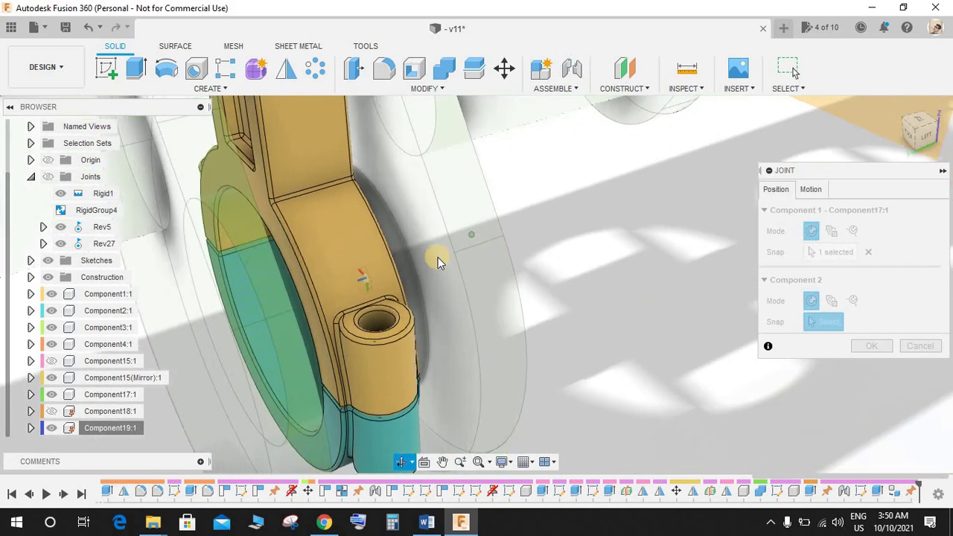
{"action": "left_click", "coordinate": [298, 304]}
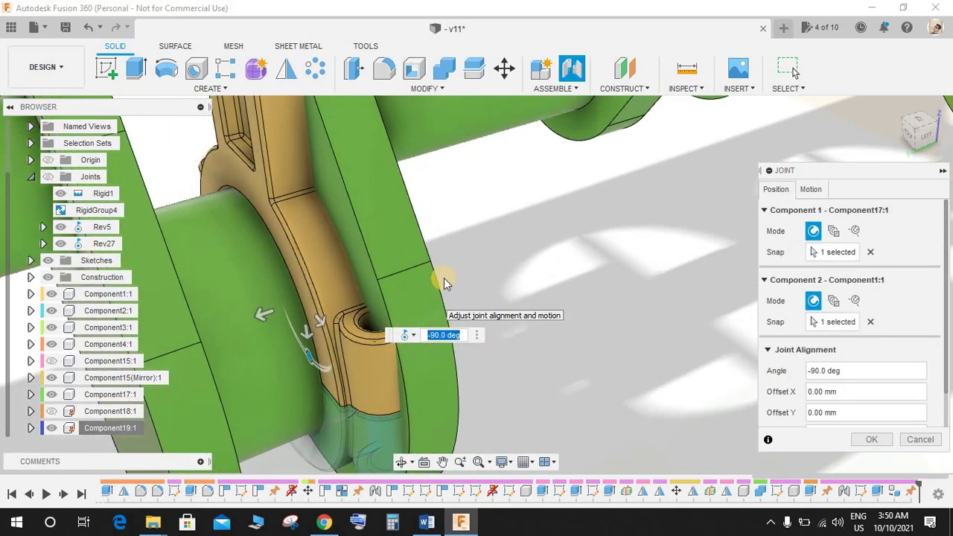
{"action": "left_click", "coordinate": [870, 251]}
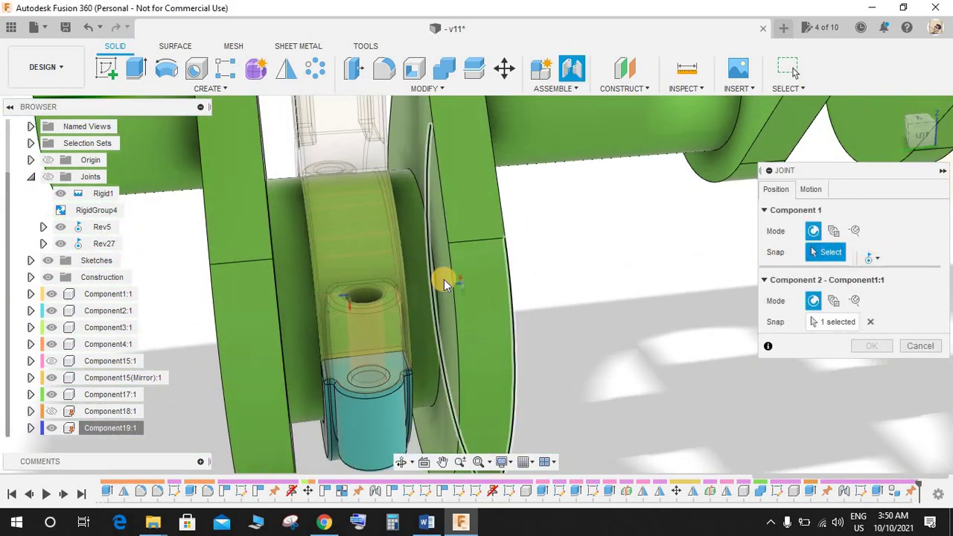
{"action": "middle_click_drag", "start_coordinate": [440, 271], "coordinate": [463, 283], "text": "shift"}
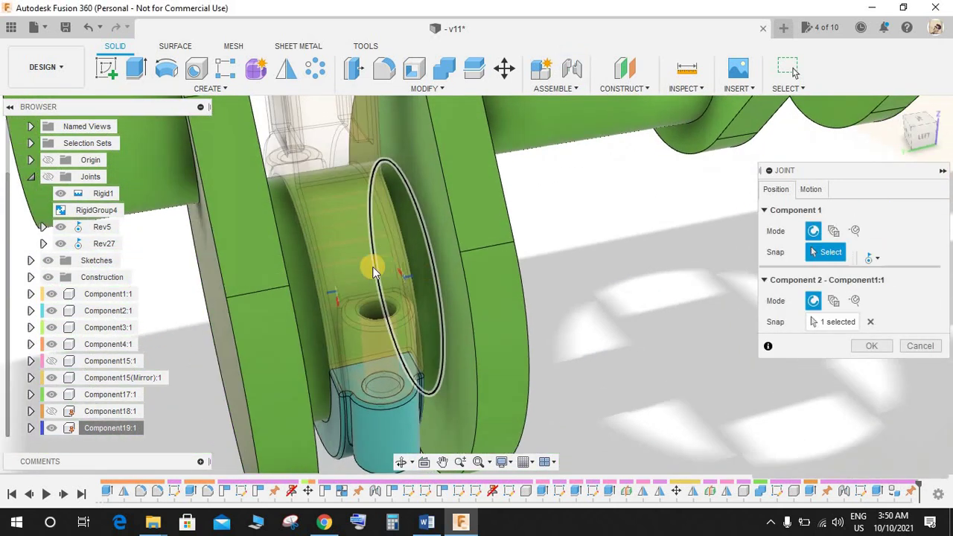
{"action": "left_click", "coordinate": [337, 289]}
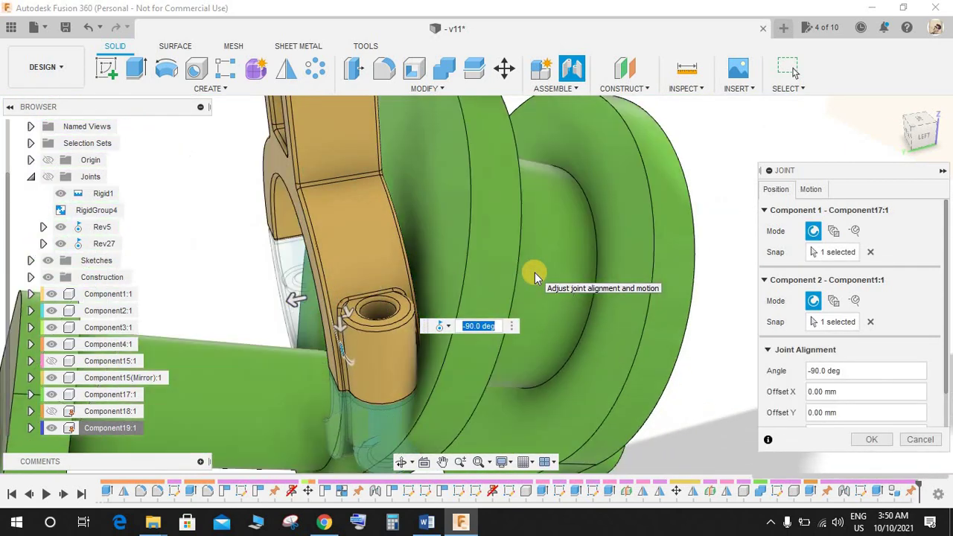
{"action": "left_click", "coordinate": [918, 440]}
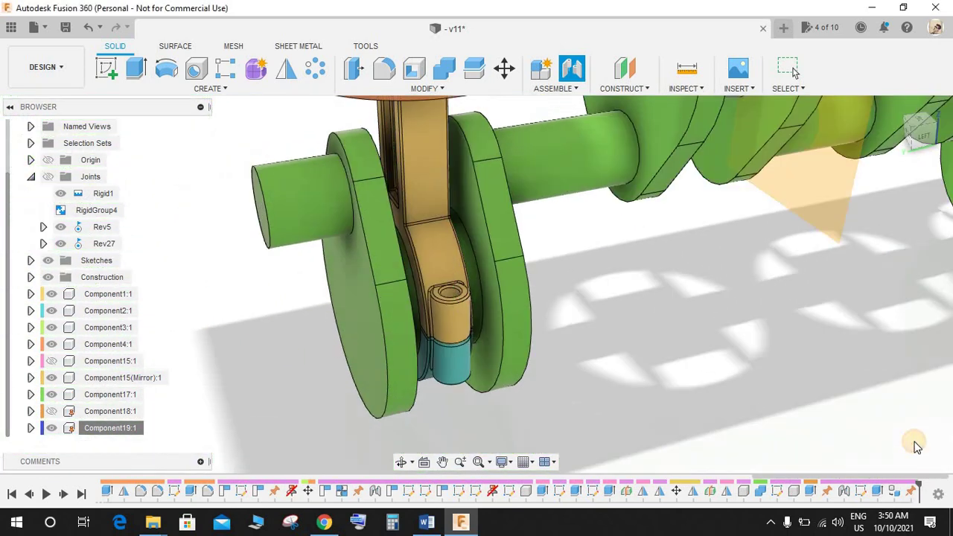
- Hide the construction planes and the four-bore cylinder block component
{"action": "middle_click_drag", "start_coordinate": [489, 218], "coordinate": [539, 237], "text": "shift"}
{"action": "scroll", "coordinate": [577, 248], "scroll_direction": "down", "scroll_amount": 5}
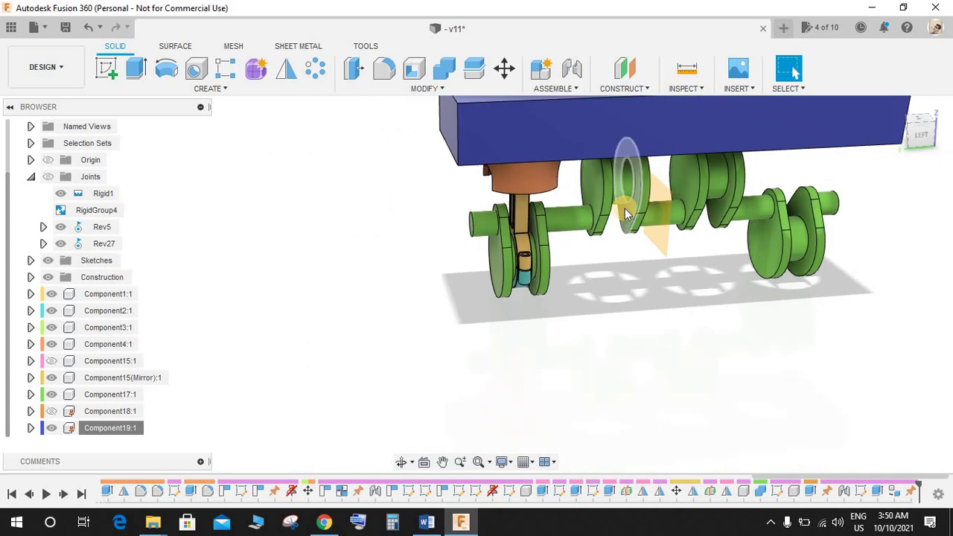
{"action": "scroll", "coordinate": [625, 208], "scroll_direction": "up", "scroll_amount": 3}
{"action": "left_click", "coordinate": [696, 188]}
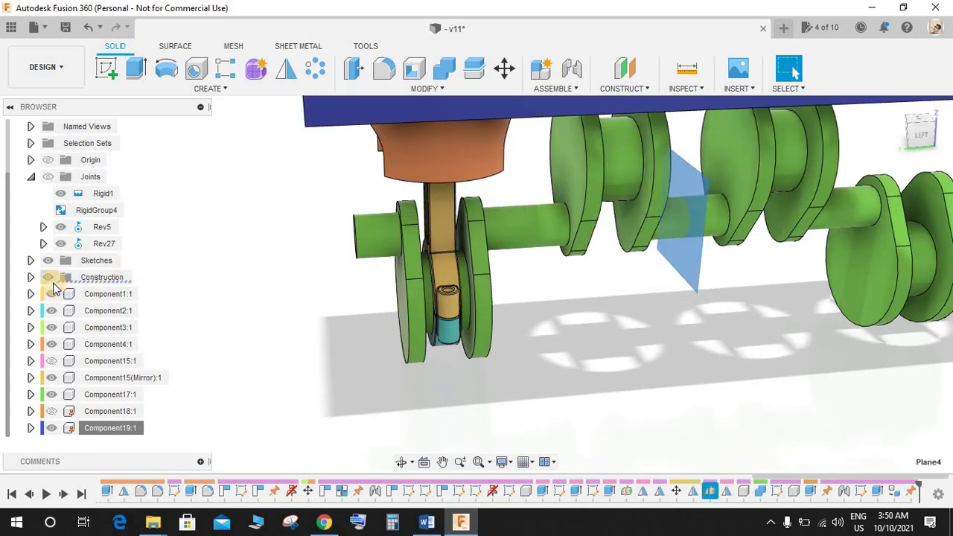
{"action": "scroll", "coordinate": [598, 295], "scroll_direction": "down", "scroll_amount": 5}
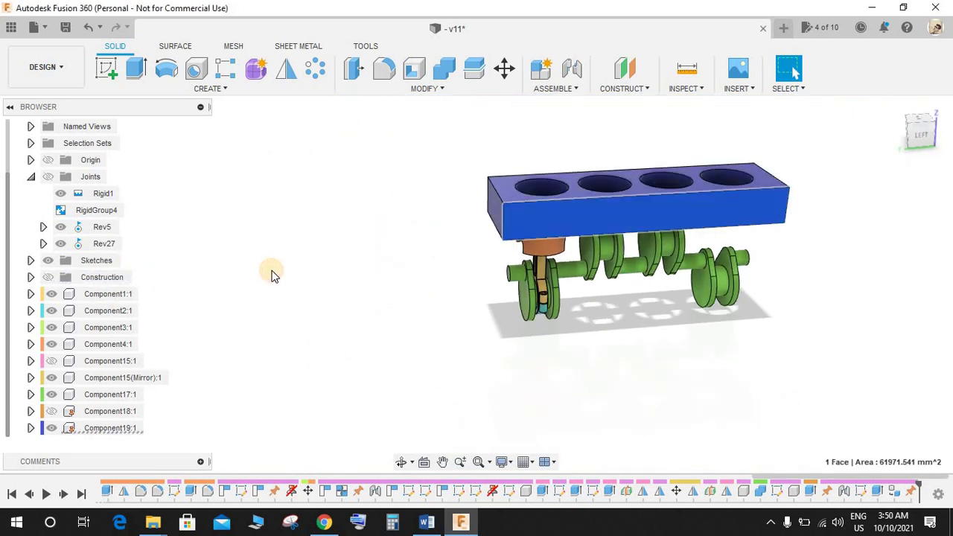
{"action": "left_click", "coordinate": [51, 428]}
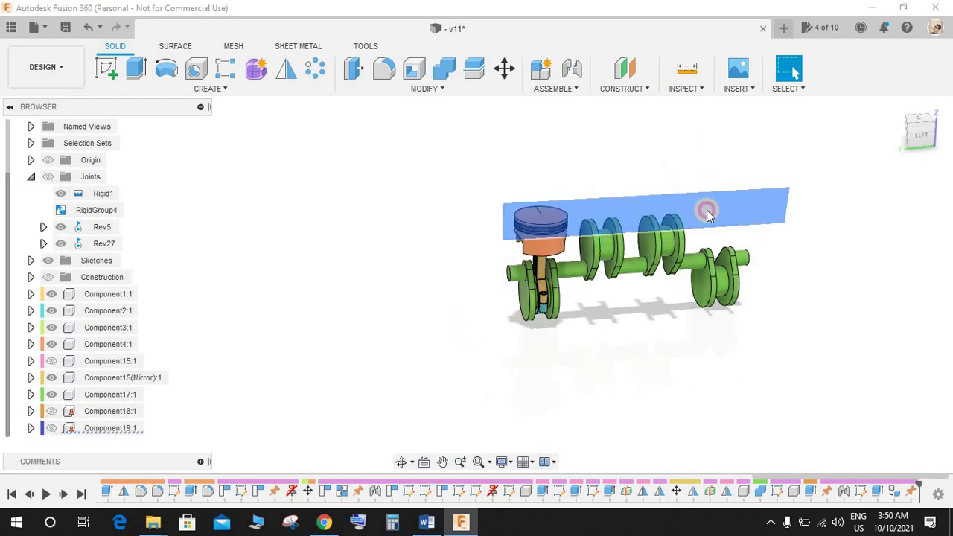
{"action": "left_click", "coordinate": [707, 211]}
- Move the piston and rod assembly sideways off the first crankpin so the rod's big-end faces are accessible
{"action": "scroll", "coordinate": [713, 193], "scroll_direction": "up", "scroll_amount": 5}
{"action": "middle_click_drag", "start_coordinate": [652, 184], "coordinate": [600, 212], "text": "shift"}
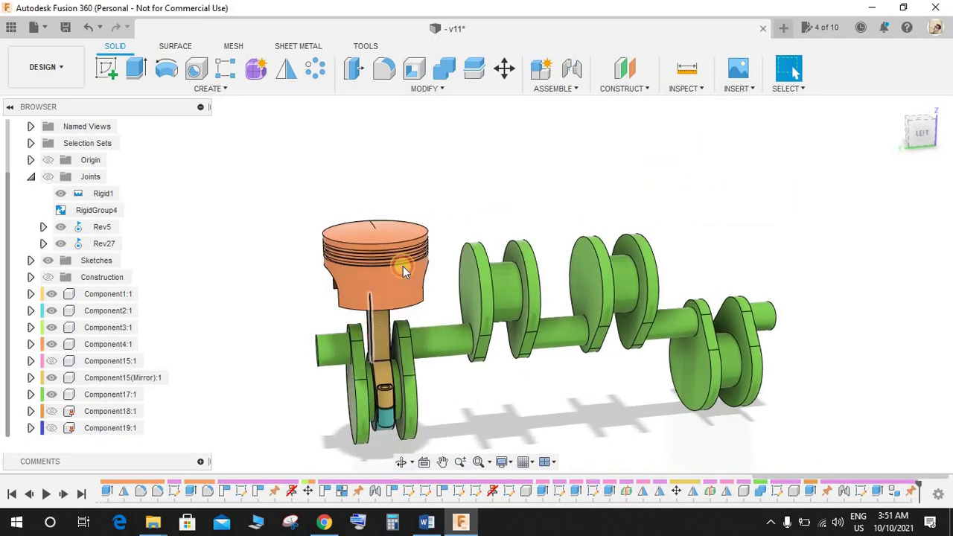
{"action": "left_click_drag", "start_coordinate": [403, 265], "coordinate": [432, 205]}
{"action": "scroll", "coordinate": [375, 406], "scroll_direction": "up", "scroll_amount": 4}
{"action": "middle_click_drag", "start_coordinate": [480, 277], "coordinate": [474, 219]}
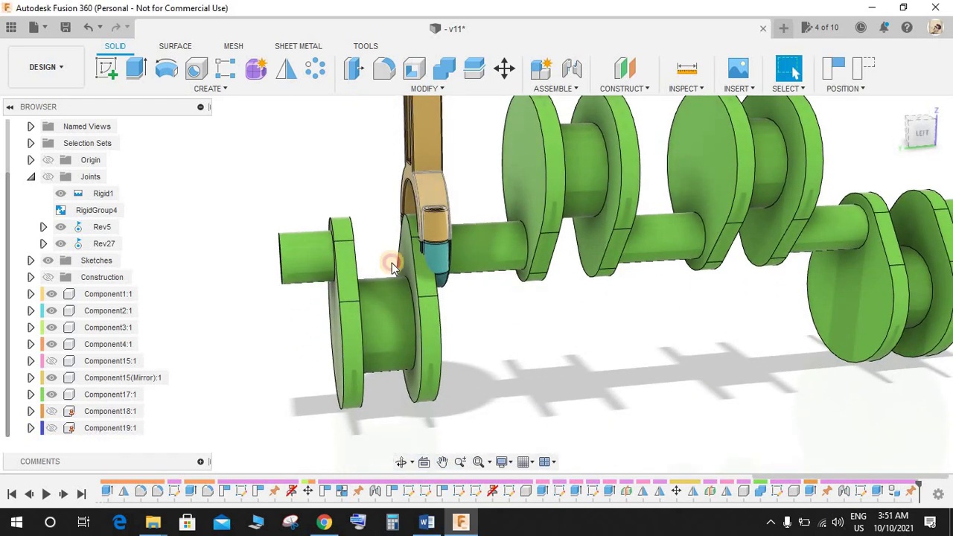
{"action": "left_click_drag", "start_coordinate": [395, 267], "coordinate": [443, 311]}
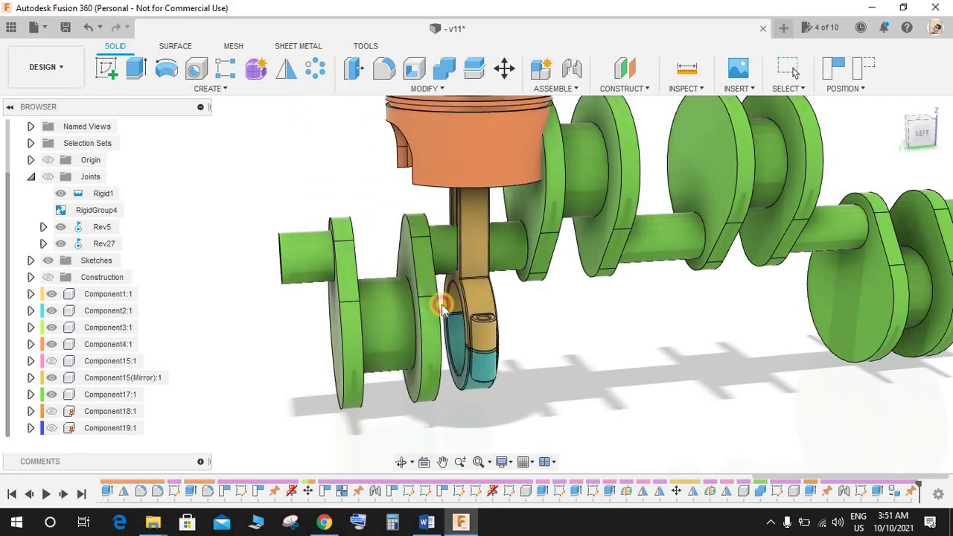
{"action": "scroll", "coordinate": [355, 335], "scroll_direction": "up", "scroll_amount": 2}
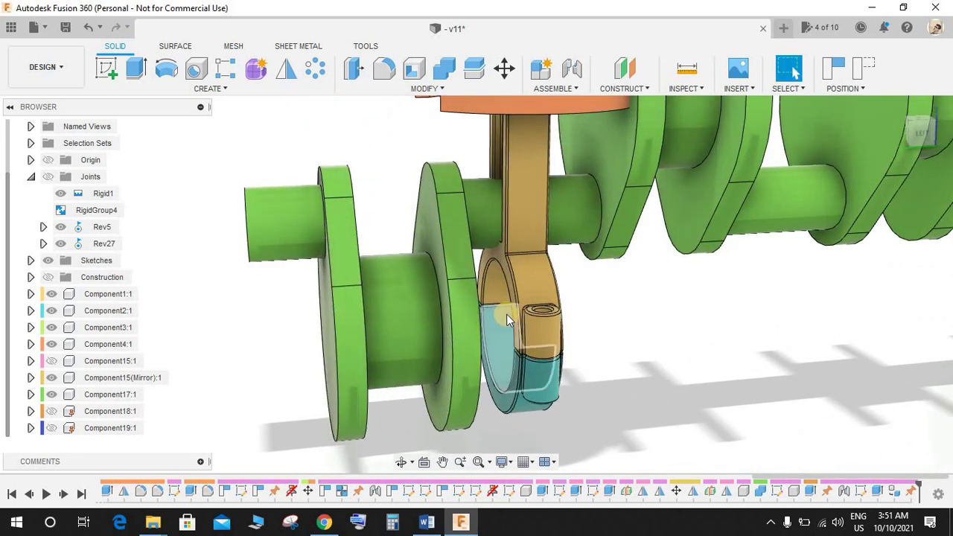
- Start a joint in Between Two Faces mode, using the two opposite side faces of the connecting rod as its planes
{"action": "left_click", "coordinate": [506, 318]}
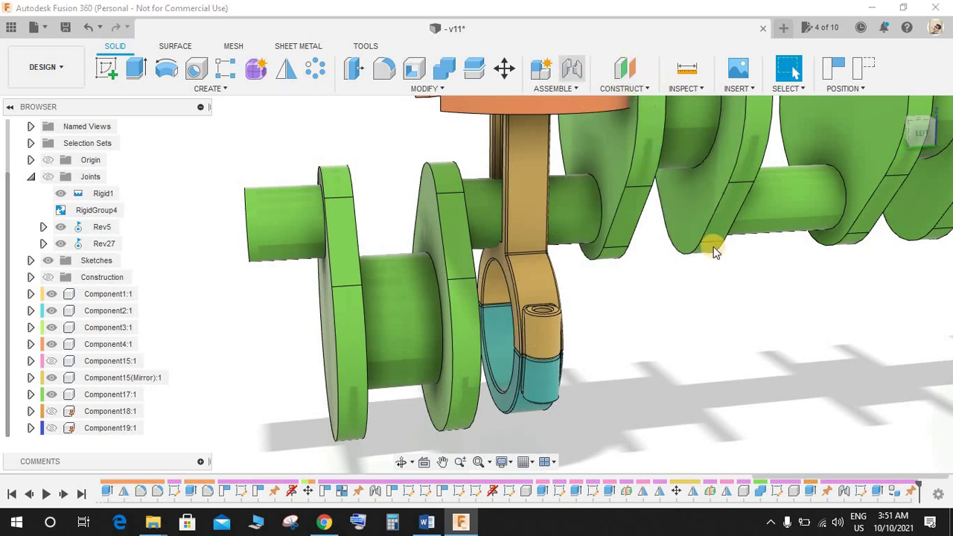
{"action": "key", "text": "j"}
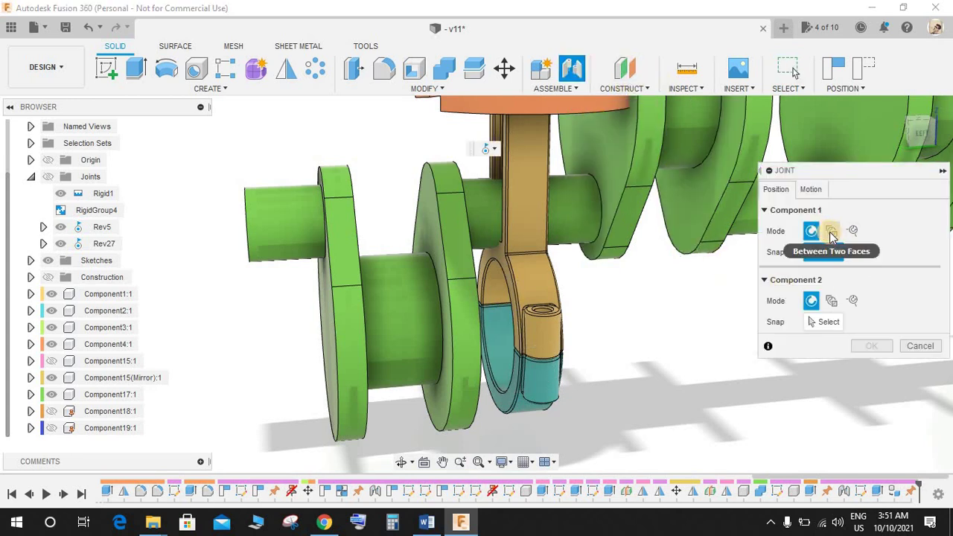
{"action": "left_click", "coordinate": [832, 232]}
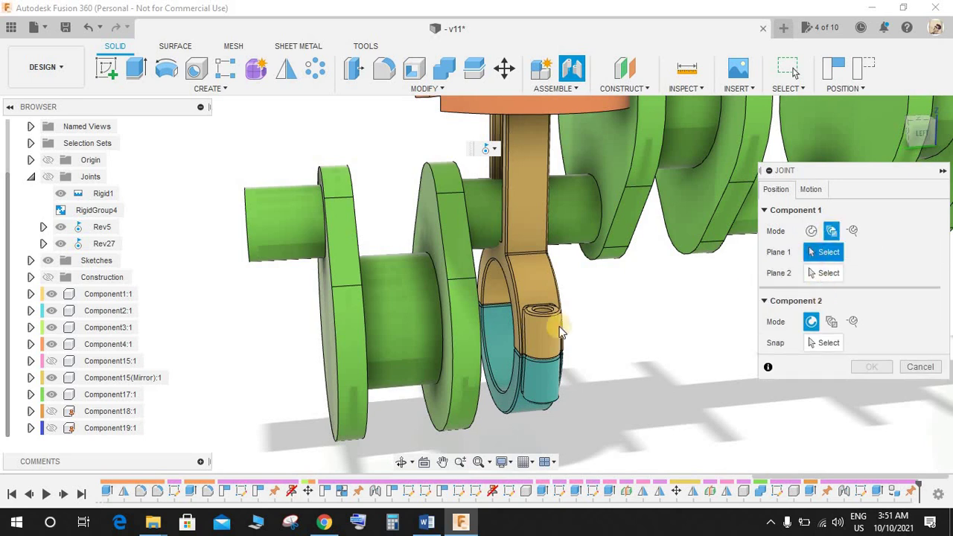
{"action": "left_click", "coordinate": [492, 271]}
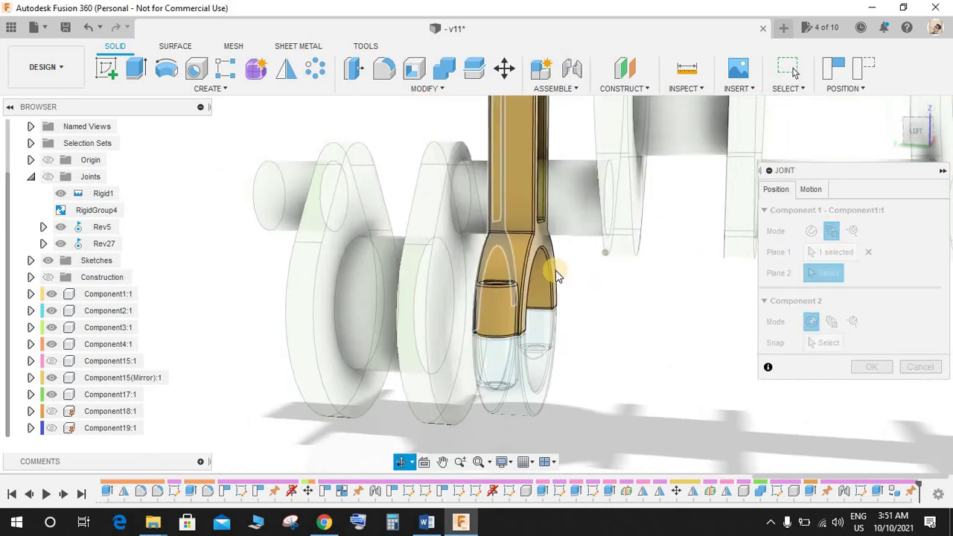
{"action": "left_click", "coordinate": [571, 292]}
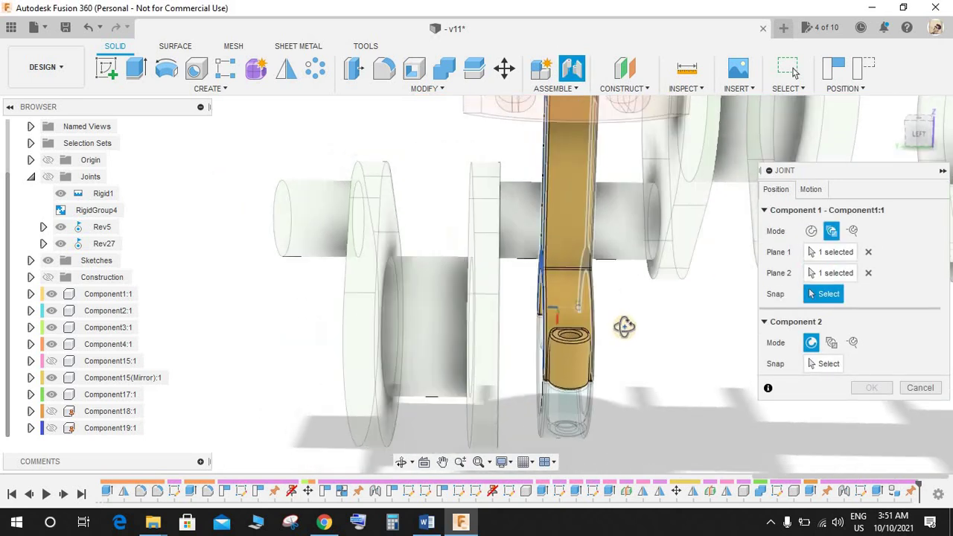
- Set the first component's joint snap at the centre of the connecting rod's big-end bore, midway between the chosen faces
{"action": "scroll", "coordinate": [633, 349], "scroll_direction": "up", "scroll_amount": 5}
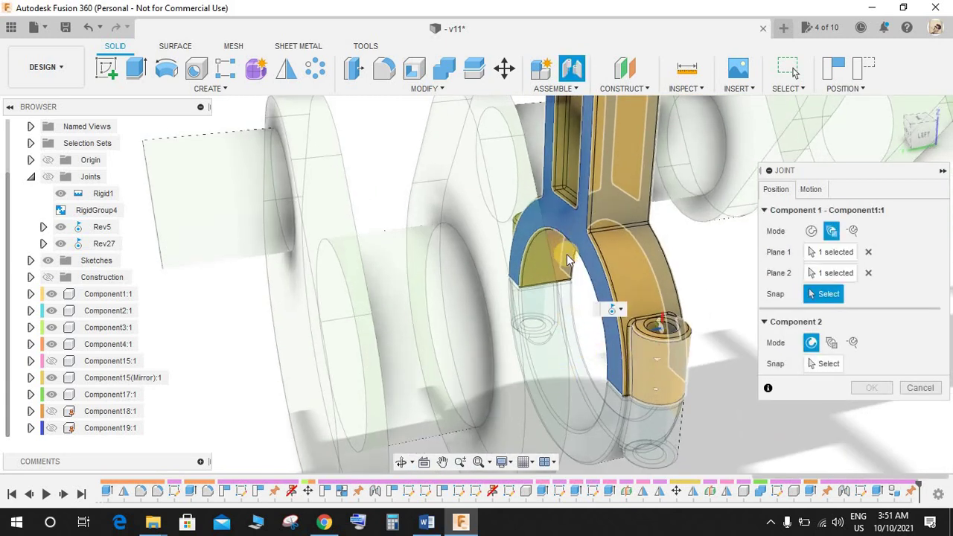
{"action": "left_click", "coordinate": [596, 280]}
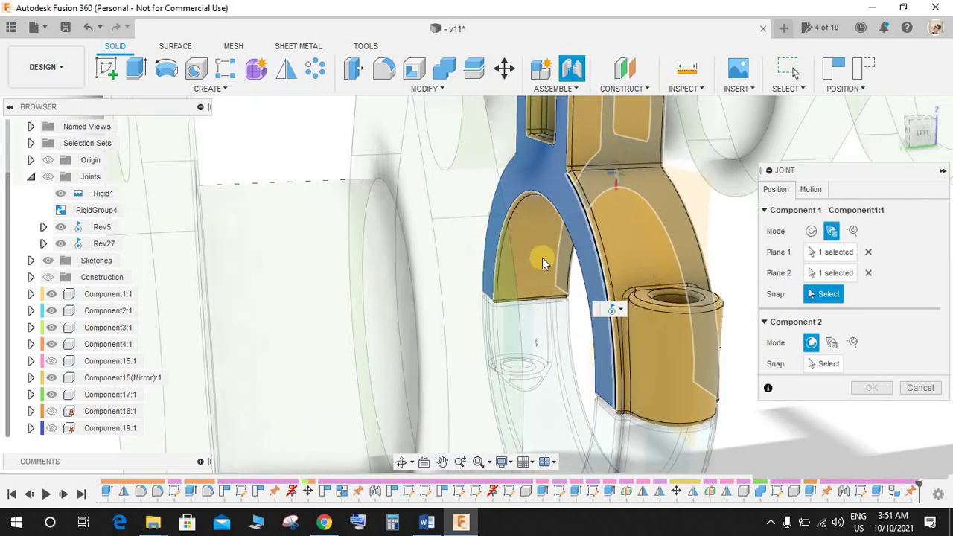
{"action": "left_click", "coordinate": [578, 343]}
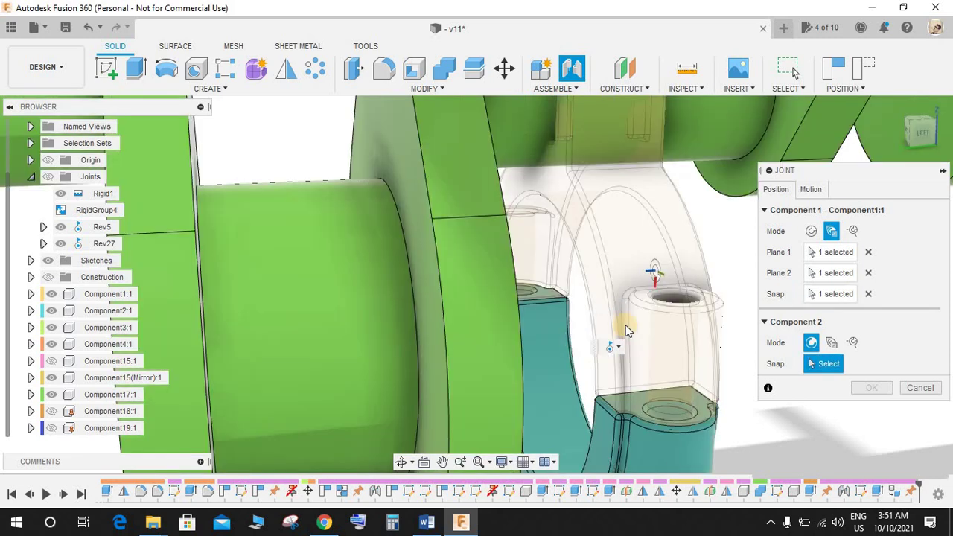
{"action": "left_click", "coordinate": [866, 294]}
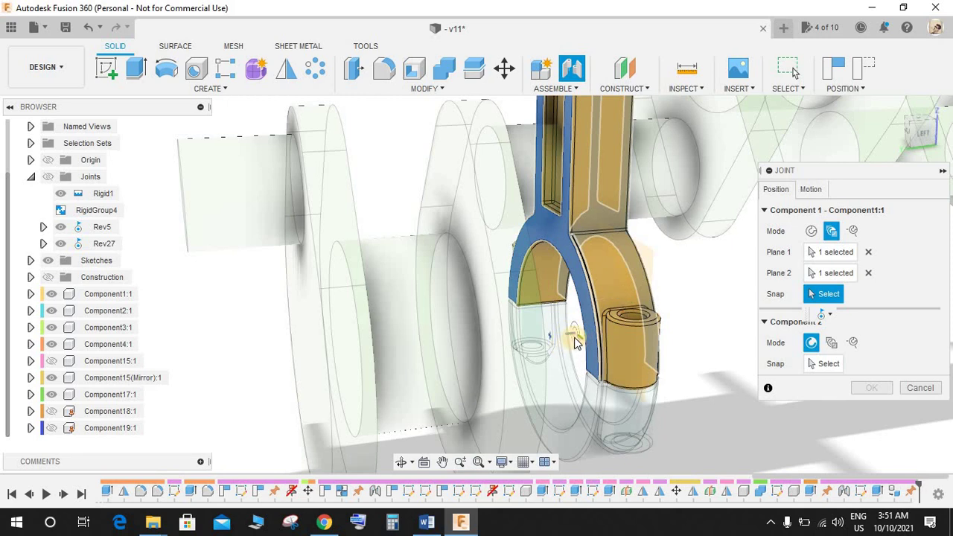
{"action": "left_click", "coordinate": [575, 342]}
{"action": "left_click", "coordinate": [638, 317]}
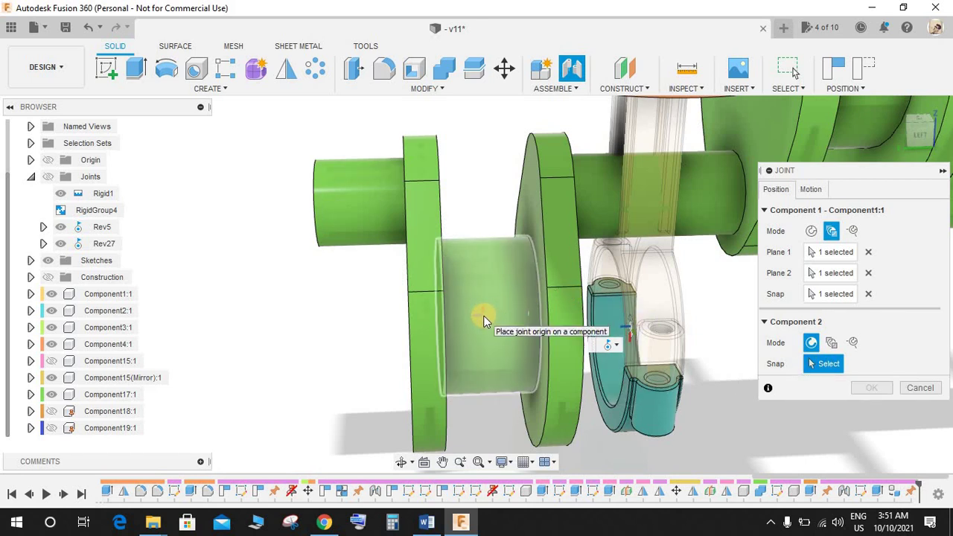
- Attach the rod's joint to the middle of the first crankpin at a 90° angle and create the joint
{"action": "left_click", "coordinate": [485, 318]}
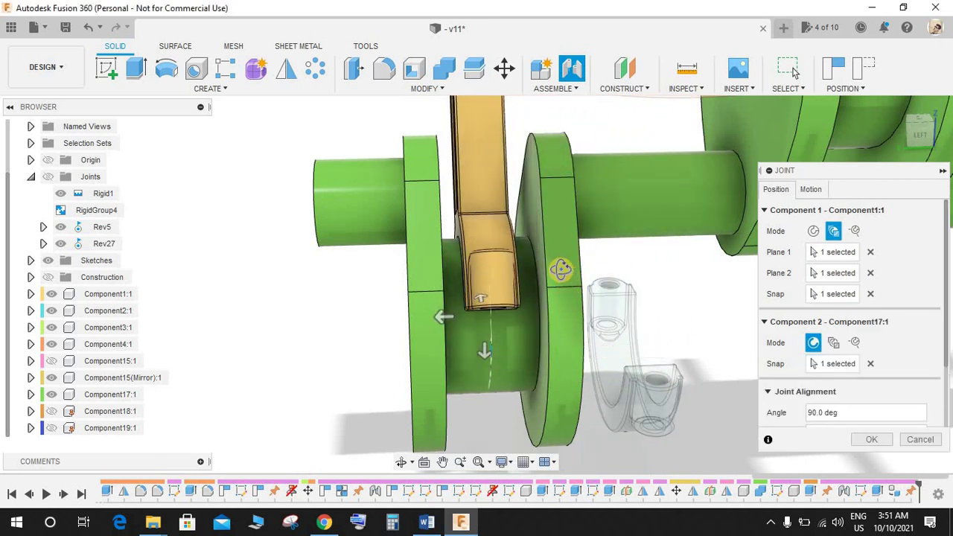
{"action": "middle_click_drag", "start_coordinate": [560, 270], "coordinate": [580, 283], "text": "shift"}
{"action": "scroll", "coordinate": [580, 282], "scroll_direction": "down", "scroll_amount": 3}
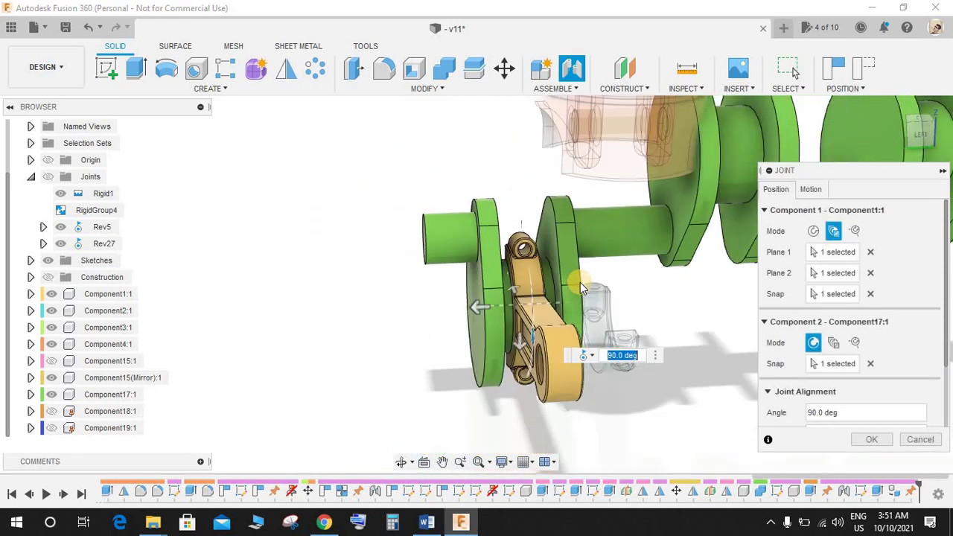
{"action": "left_click", "coordinate": [870, 439]}
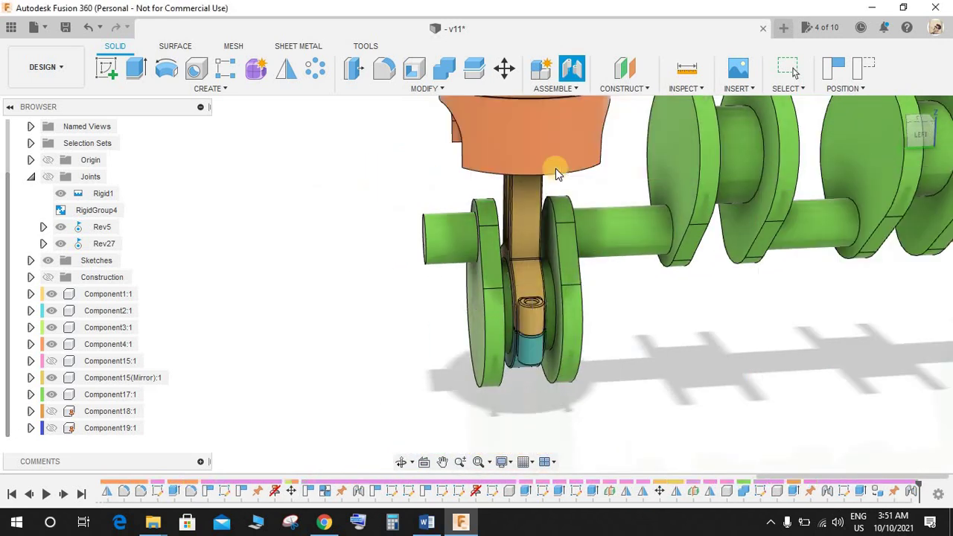
- Swing the piston and rod assembly around the first crankpin to test the new joint's motion, and revert the position
{"action": "scroll", "coordinate": [572, 200], "scroll_direction": "down", "scroll_amount": 2}
{"action": "scroll", "coordinate": [564, 205], "scroll_direction": "up", "scroll_amount": 4}
{"action": "left_click_drag", "start_coordinate": [565, 209], "coordinate": [534, 153]}
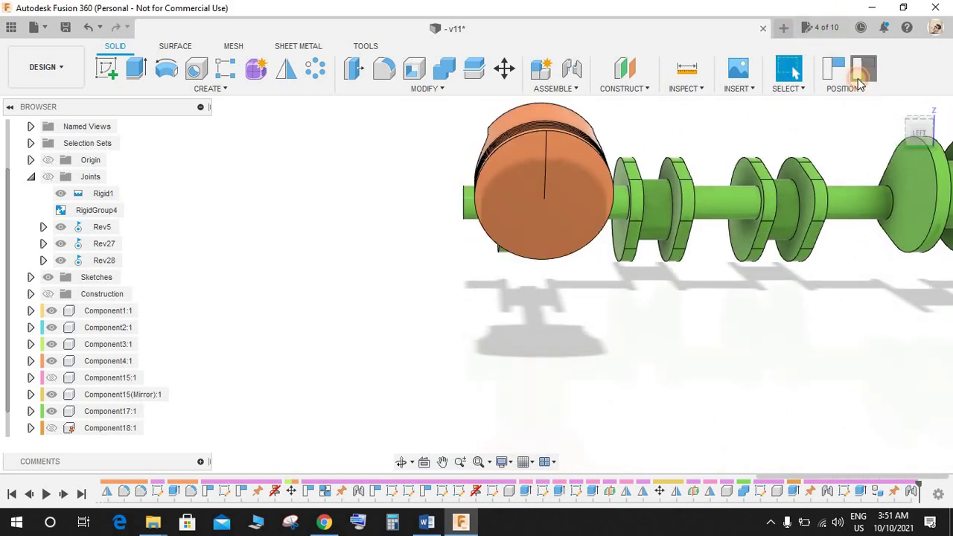
{"action": "left_click", "coordinate": [858, 81]}
{"action": "scroll", "coordinate": [662, 204], "scroll_direction": "down", "scroll_amount": 3}
{"action": "middle_click_drag", "start_coordinate": [662, 204], "coordinate": [718, 164], "text": "shift"}
{"action": "scroll", "coordinate": [606, 166], "scroll_direction": "up", "scroll_amount": 3}
{"action": "left_click_drag", "start_coordinate": [611, 335], "coordinate": [539, 162]}
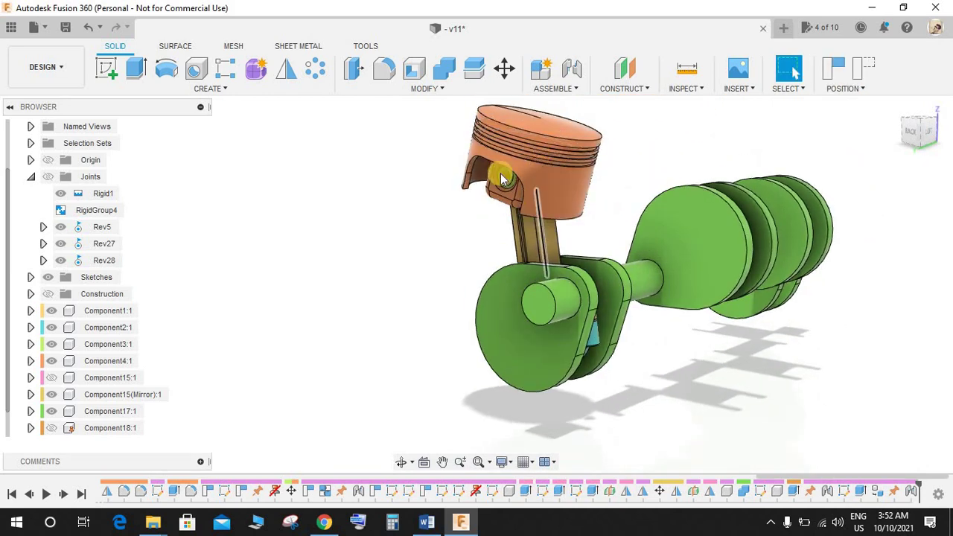
{"action": "left_click_drag", "start_coordinate": [521, 200], "coordinate": [491, 201]}
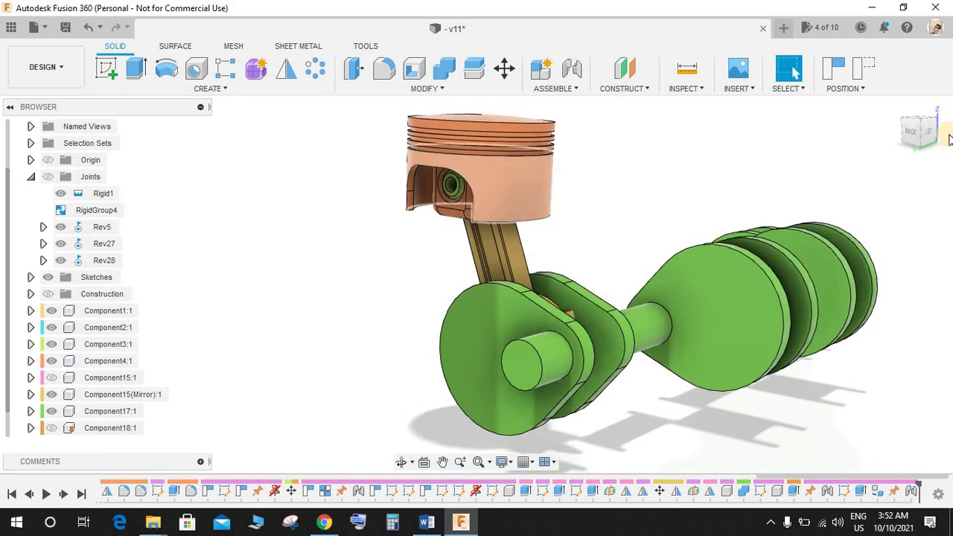
{"action": "left_click", "coordinate": [858, 69]}
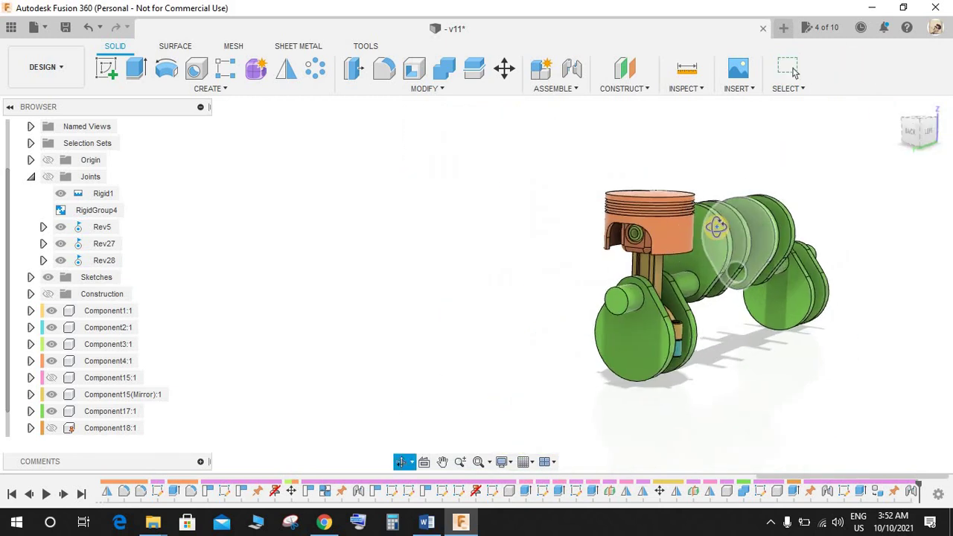
- Show the cylinder block and start a joint with its first snap at the centre of the piston's lower skirt edge
{"action": "scroll", "coordinate": [32, 378], "scroll_direction": "down", "scroll_amount": 1}
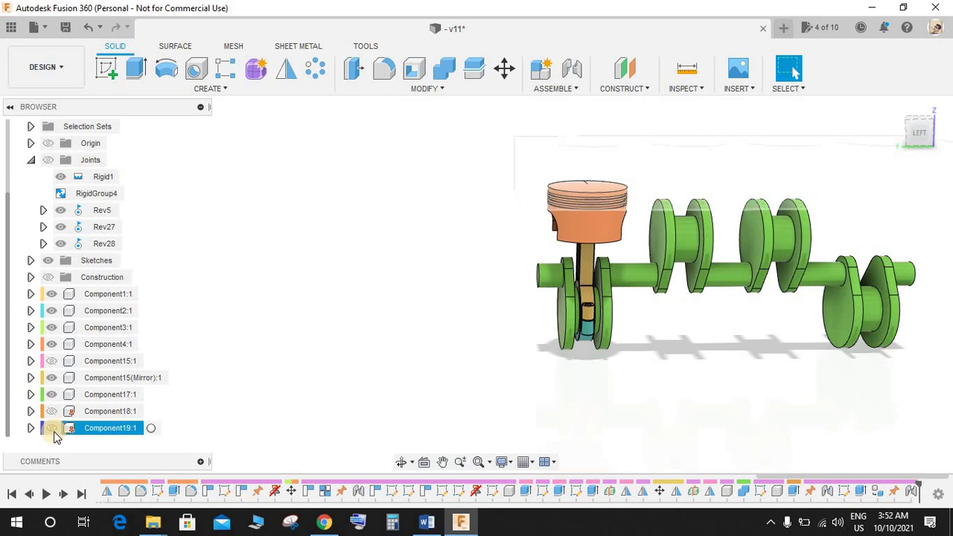
{"action": "left_click", "coordinate": [51, 428]}
{"action": "scroll", "coordinate": [635, 210], "scroll_direction": "up", "scroll_amount": 2}
{"action": "middle_click_drag", "start_coordinate": [640, 226], "coordinate": [642, 205], "text": "shift"}
{"action": "left_click", "coordinate": [789, 69]}
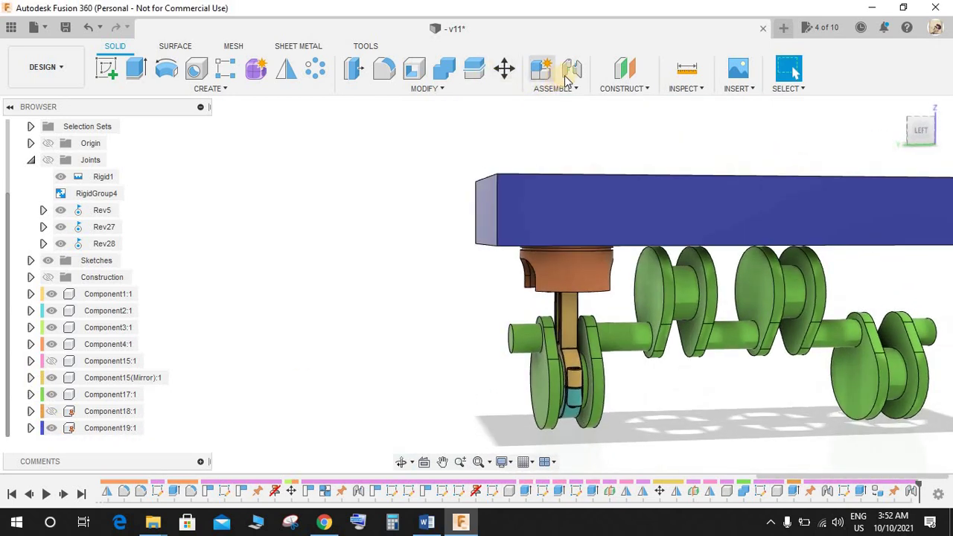
{"action": "key", "text": "j"}
{"action": "scroll", "coordinate": [577, 292], "scroll_direction": "up", "scroll_amount": 2}
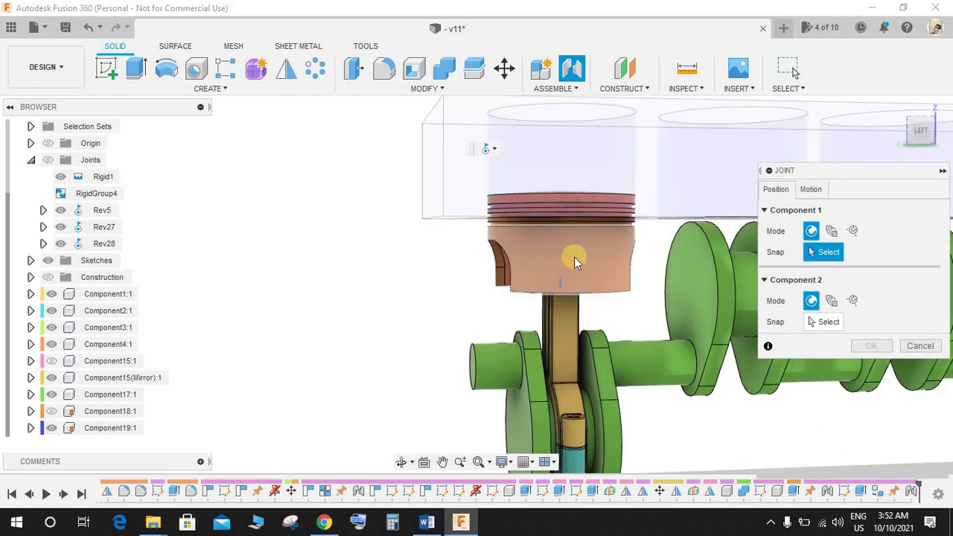
{"action": "scroll", "coordinate": [611, 275], "scroll_direction": "up", "scroll_amount": 3}
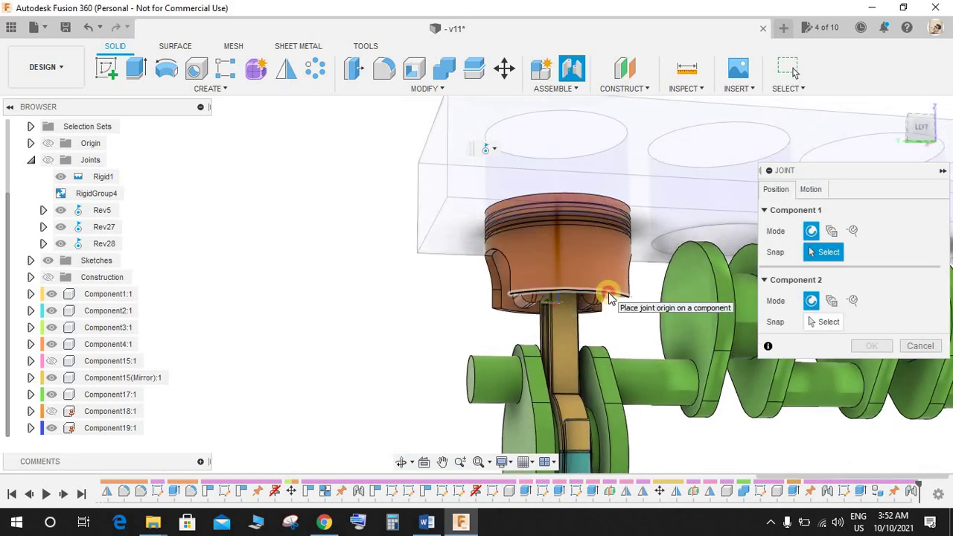
{"action": "left_click", "coordinate": [608, 294]}
{"action": "middle_click_drag", "start_coordinate": [618, 277], "coordinate": [609, 222], "text": "shift"}
{"action": "scroll", "coordinate": [610, 222], "scroll_direction": "up", "scroll_amount": 2}
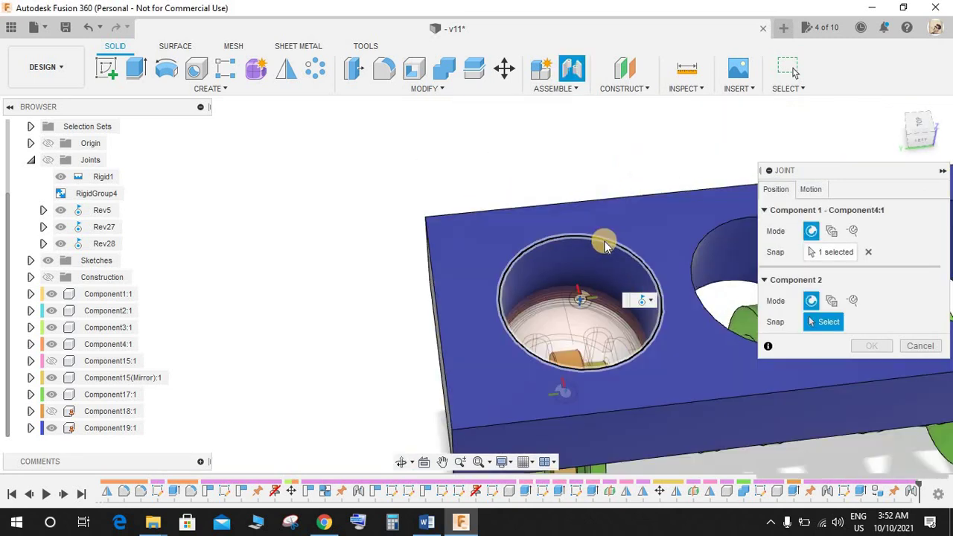
- Attach the piston to the top rim of the block's first bore with a Slider joint along the Z axis
{"action": "left_click", "coordinate": [605, 245]}
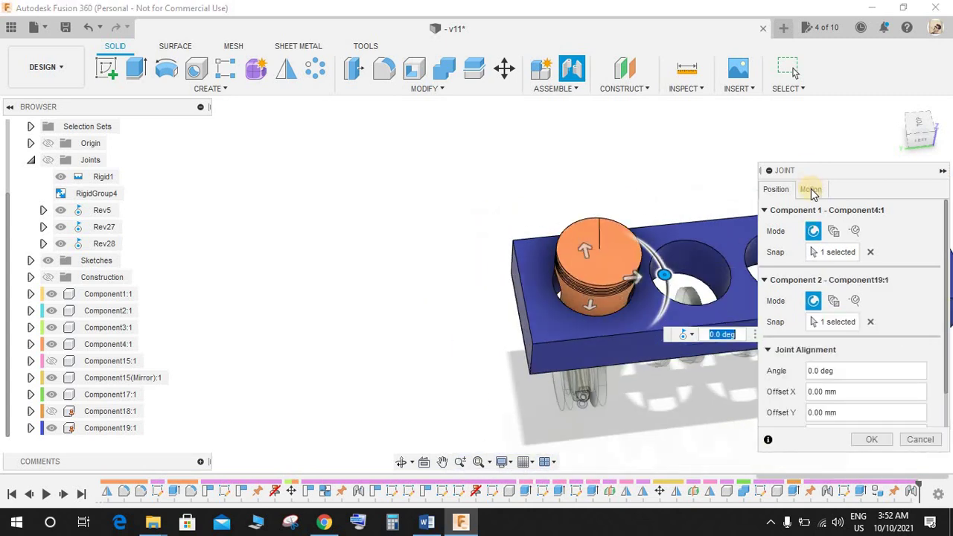
{"action": "left_click", "coordinate": [811, 190]}
{"action": "left_click", "coordinate": [851, 211]}
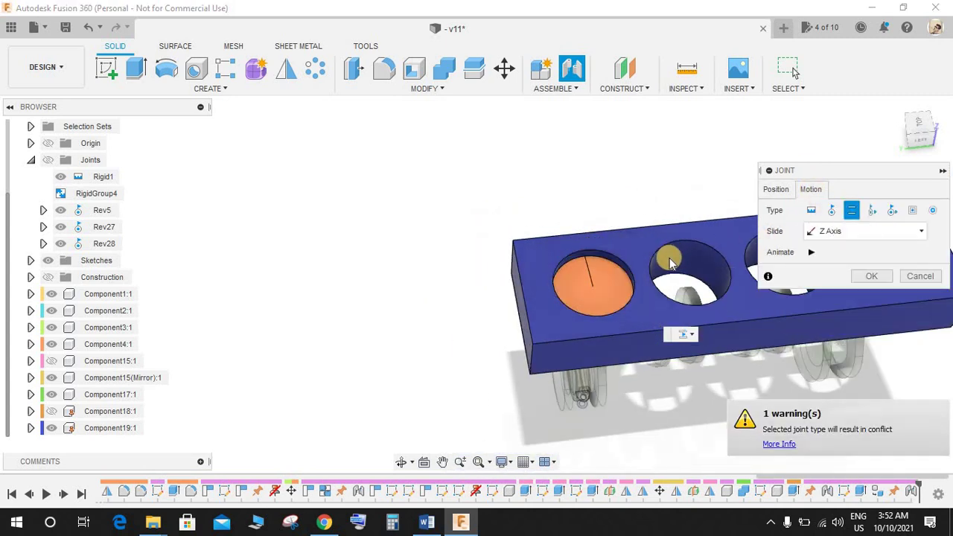
{"action": "middle_click_drag", "start_coordinate": [666, 260], "coordinate": [669, 215], "text": "shift"}
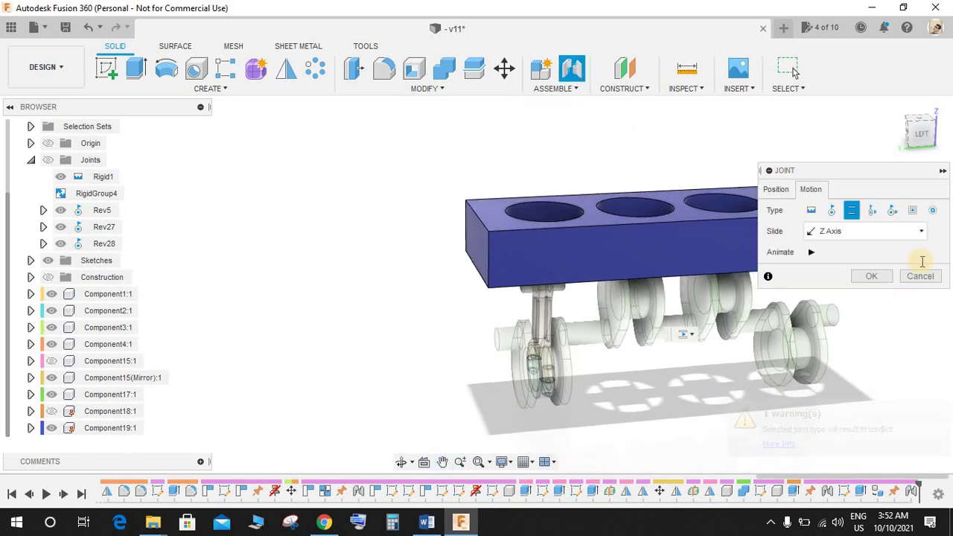
{"action": "left_click", "coordinate": [871, 276]}
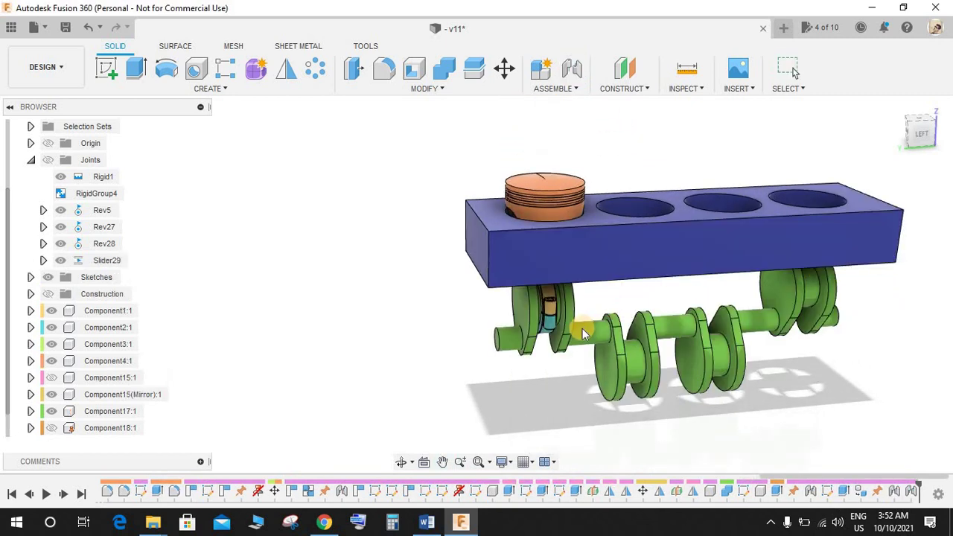
- Turn the crankshaft to try the piston's slider joint, and hide the cylinder block
{"action": "left_click_drag", "start_coordinate": [582, 372], "coordinate": [259, 261]}
{"action": "scroll", "coordinate": [52, 431], "scroll_direction": "down", "scroll_amount": 1}
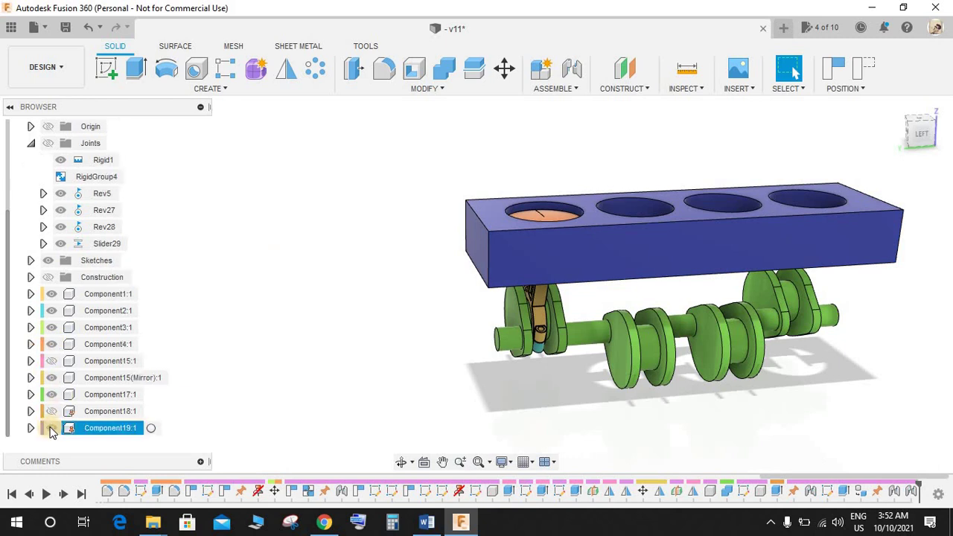
{"action": "left_click", "coordinate": [51, 428]}
- Rotate the crankshaft to check the linked travel of the first piston and rod, and revert the position
{"action": "left_click_drag", "start_coordinate": [609, 357], "coordinate": [598, 291]}
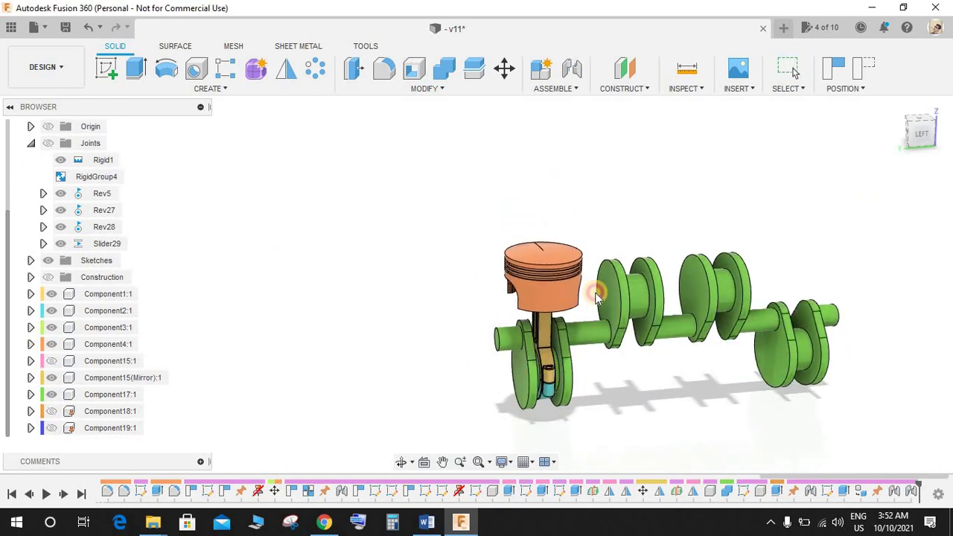
{"action": "middle_click_drag", "start_coordinate": [719, 177], "coordinate": [521, 317], "text": "shift"}
{"action": "left_click_drag", "start_coordinate": [521, 317], "coordinate": [552, 266]}
{"action": "middle_click_drag", "start_coordinate": [690, 254], "coordinate": [549, 242], "text": "shift"}
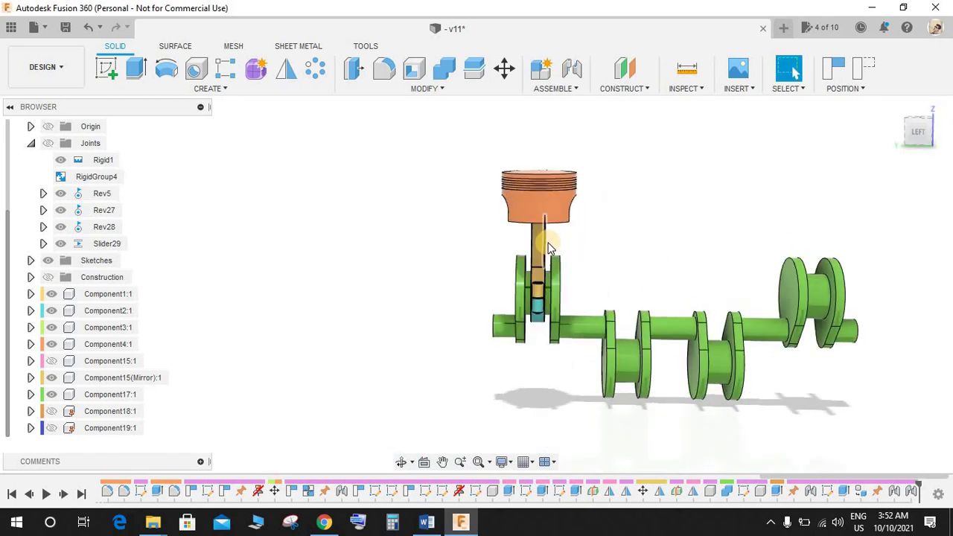
{"action": "left_click", "coordinate": [869, 67]}
- Copy Component1:1 through Component4:1 and paste them into the top-level design
{"action": "middle_click_drag", "start_coordinate": [749, 290], "coordinate": [708, 289], "text": "shift"}
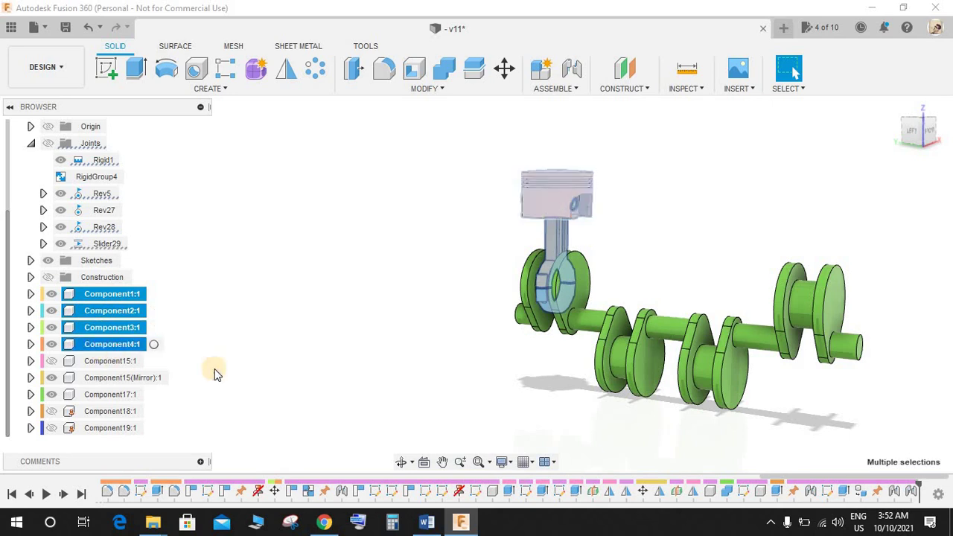
{"action": "right_click", "coordinate": [132, 346]}
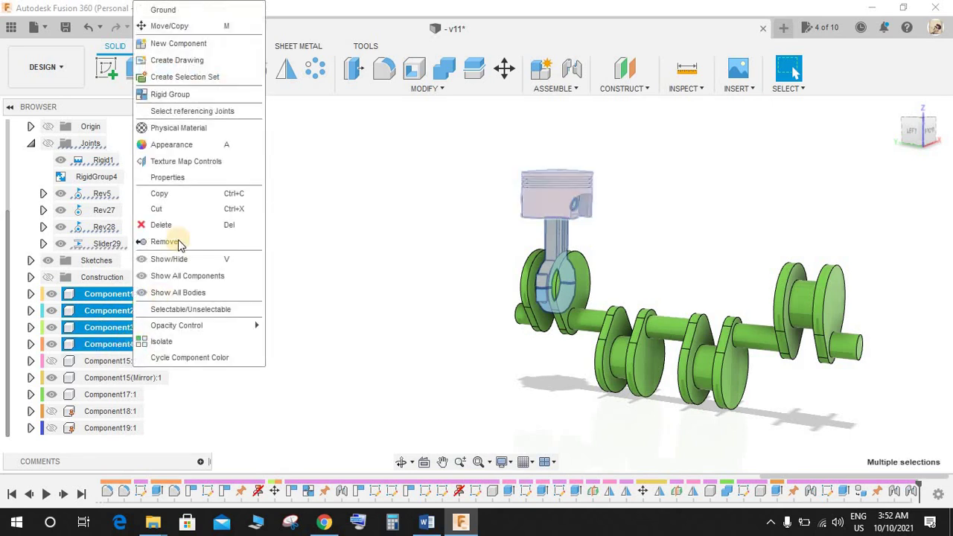
{"action": "left_click", "coordinate": [189, 196]}
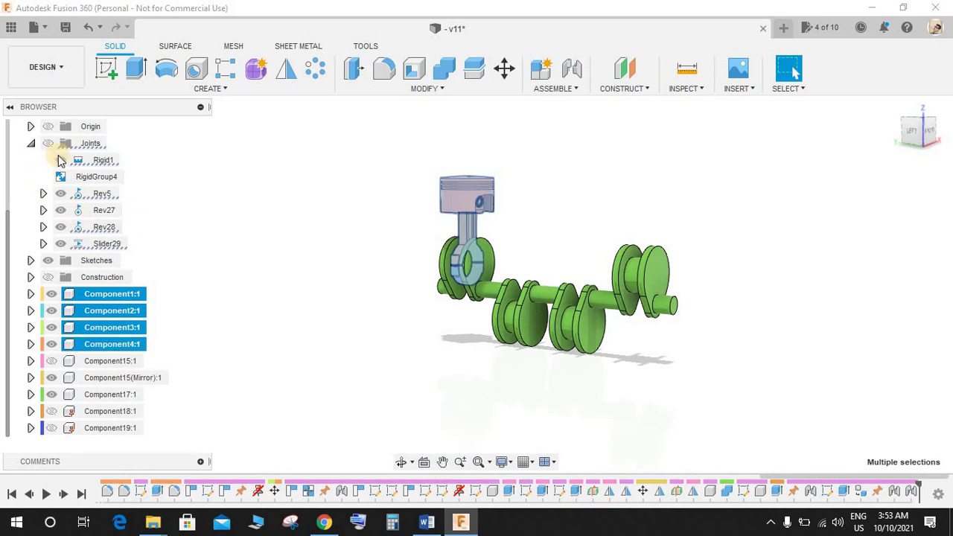
{"action": "scroll", "coordinate": [61, 162], "scroll_direction": "up", "scroll_amount": 3}
{"action": "right_click", "coordinate": [86, 131]}
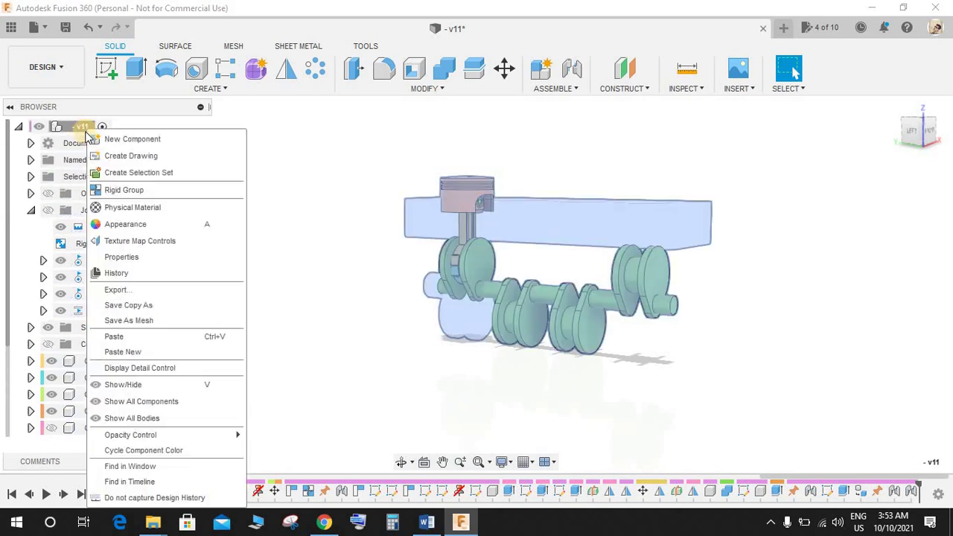
{"action": "left_click", "coordinate": [136, 336]}
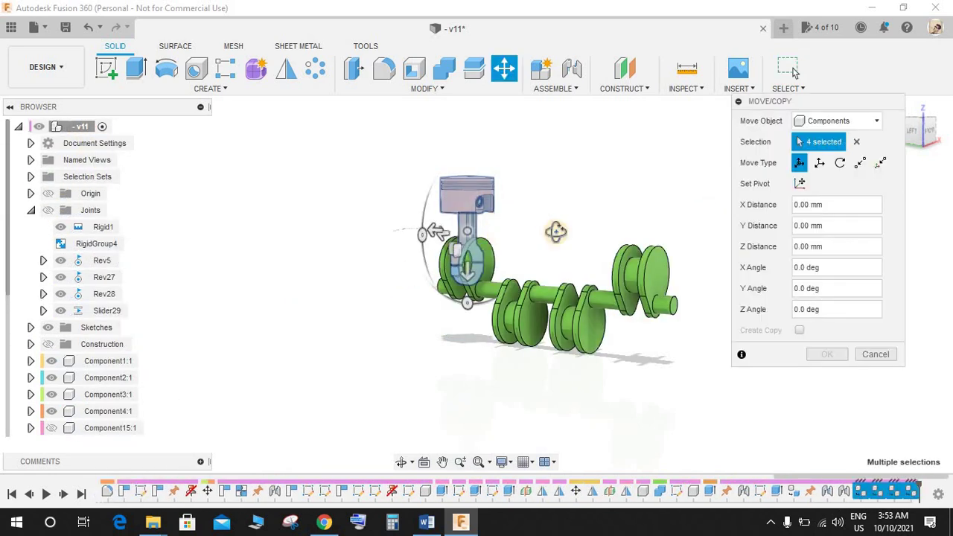
- Move the pasted piston and rod parts along the crankshaft by a Z distance of about -348 mm
{"action": "middle_click_drag", "start_coordinate": [556, 231], "coordinate": [602, 251], "text": "shift"}
{"action": "left_click_drag", "start_coordinate": [425, 239], "coordinate": [708, 318]}
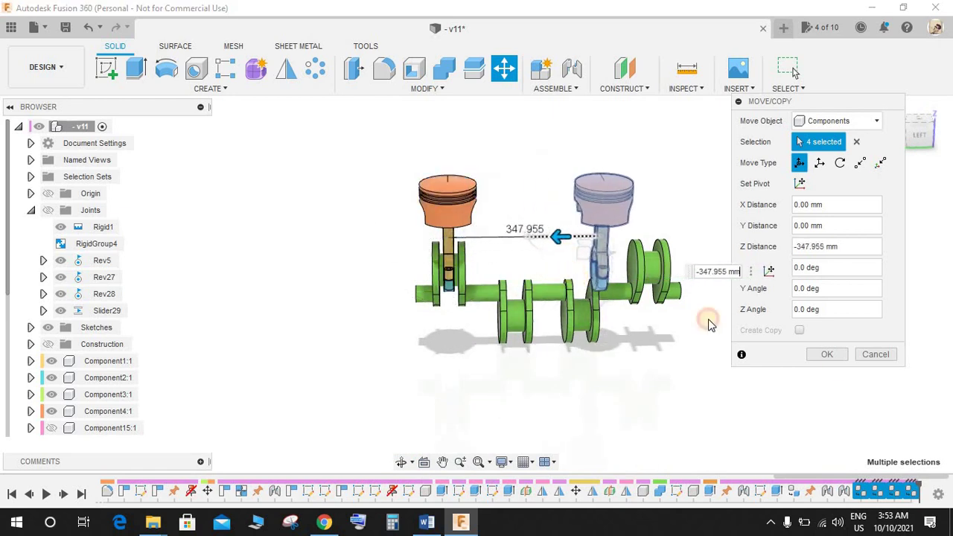
{"action": "key", "text": "Return"}
{"action": "middle_click_drag", "start_coordinate": [699, 270], "coordinate": [595, 242], "text": "shift"}
{"action": "scroll", "coordinate": [591, 238], "scroll_direction": "up", "scroll_amount": 3}
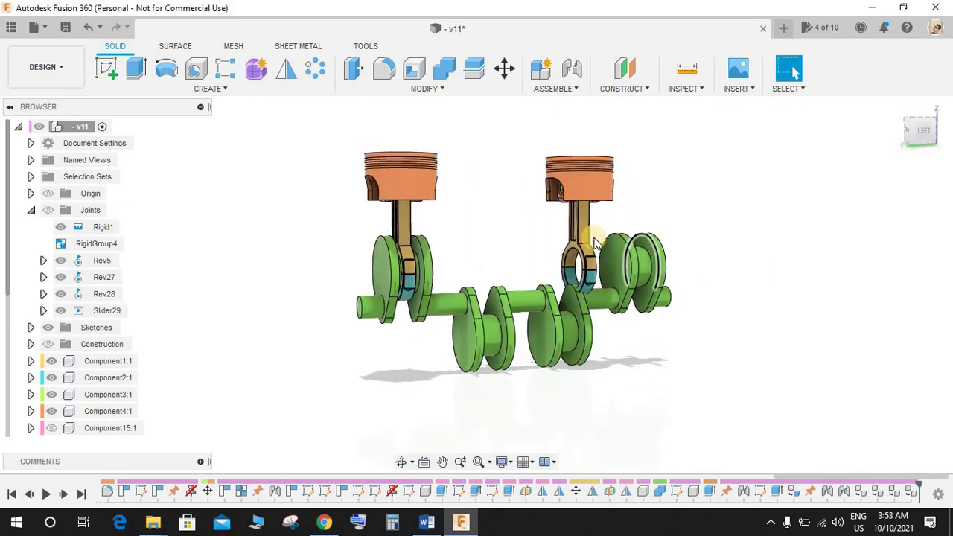
- Pull the copied connecting rod away from its piston and cap to check whether the copied parts are joined, and restore the position
{"action": "left_click_drag", "start_coordinate": [564, 247], "coordinate": [565, 217]}
{"action": "middle_click_drag", "start_coordinate": [588, 221], "coordinate": [596, 242], "text": "shift"}
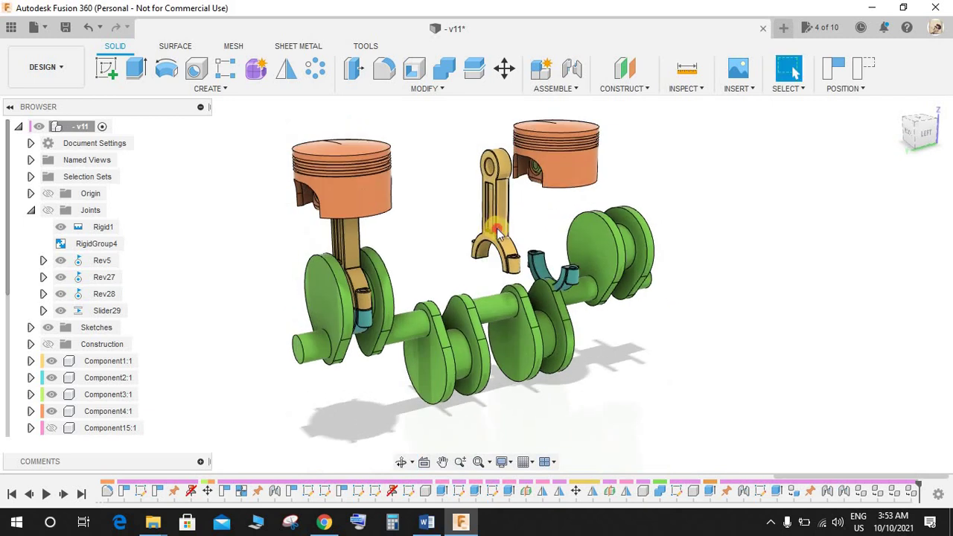
{"action": "left_click_drag", "start_coordinate": [495, 227], "coordinate": [563, 232]}
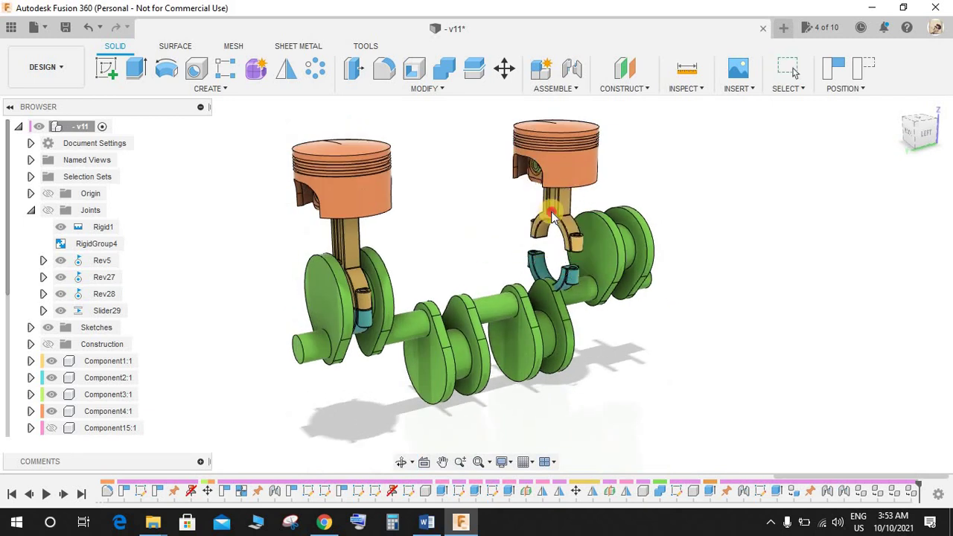
{"action": "left_click_drag", "start_coordinate": [490, 233], "coordinate": [492, 234]}
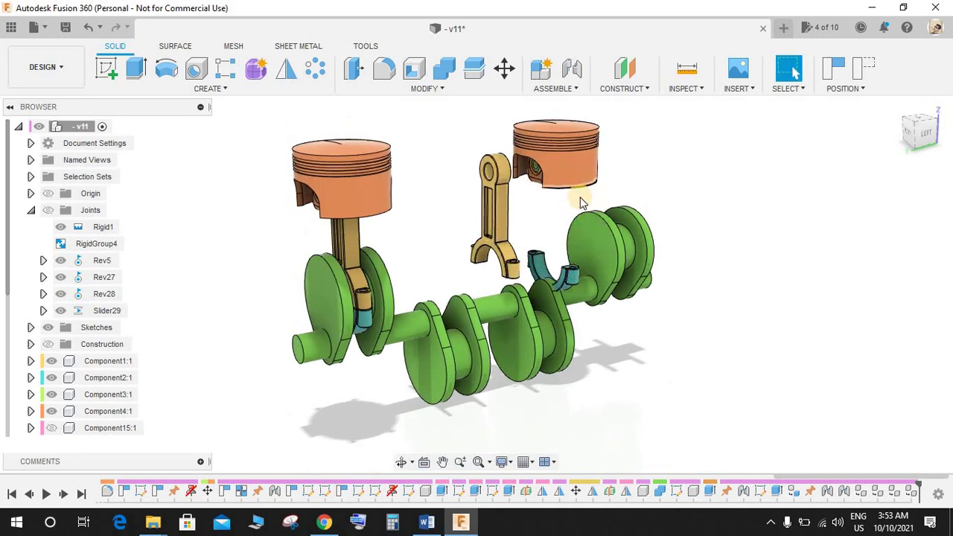
{"action": "middle_click_drag", "start_coordinate": [565, 169], "coordinate": [582, 223], "text": "shift"}
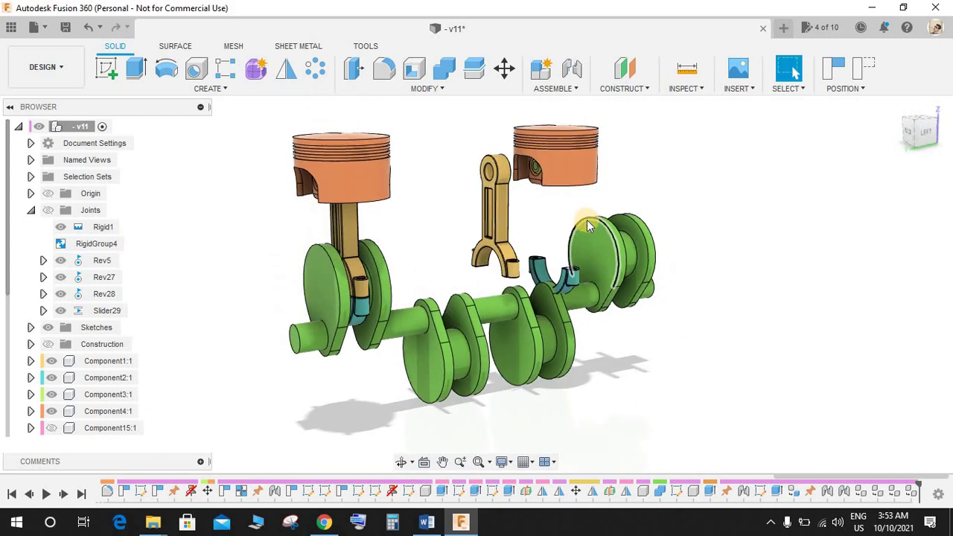
{"action": "scroll", "coordinate": [668, 108], "scroll_direction": "up", "scroll_amount": 3}
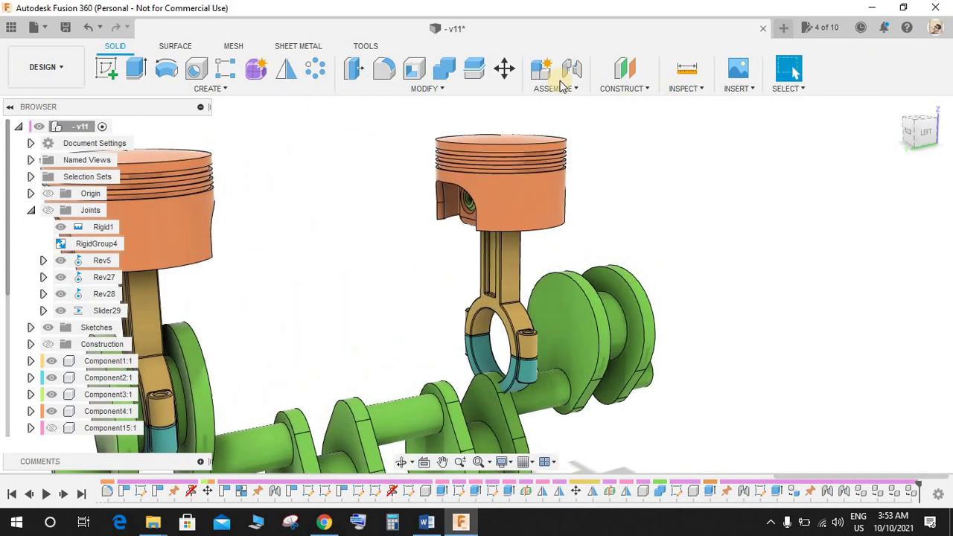
- Create a rigid group from the copied piston and its piston pin, including child components
{"action": "left_click", "coordinate": [548, 90]}
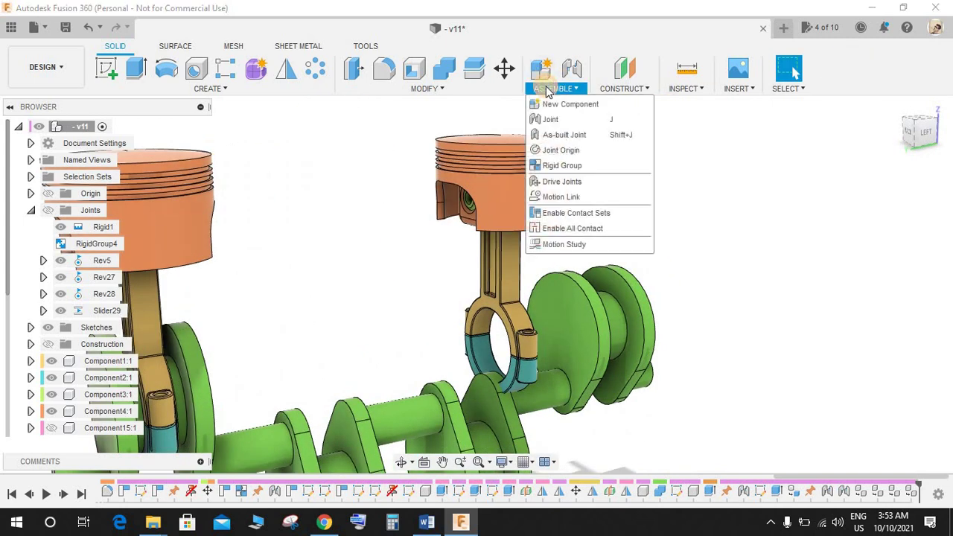
{"action": "left_click", "coordinate": [562, 165]}
{"action": "scroll", "coordinate": [506, 196], "scroll_direction": "up", "scroll_amount": 5}
{"action": "left_click", "coordinate": [460, 216]}
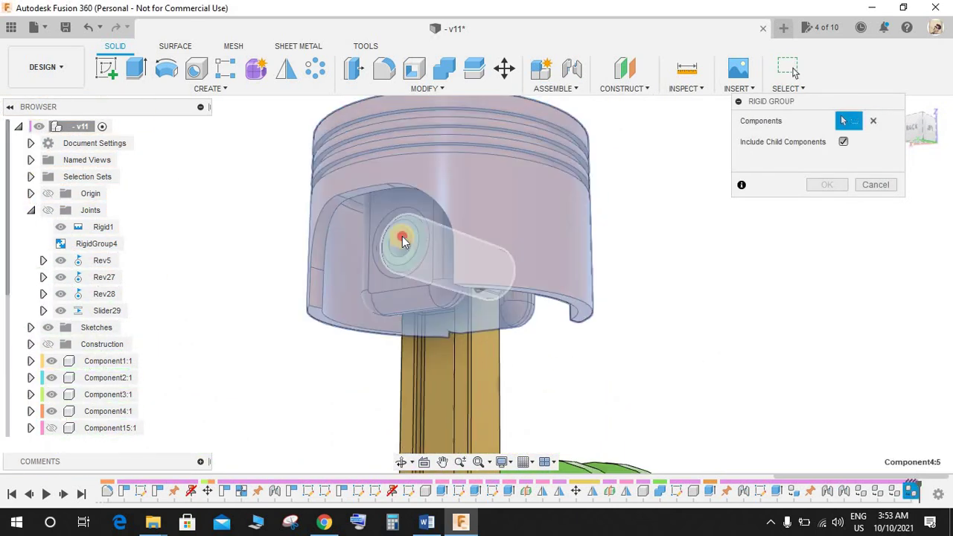
{"action": "left_click", "coordinate": [401, 238]}
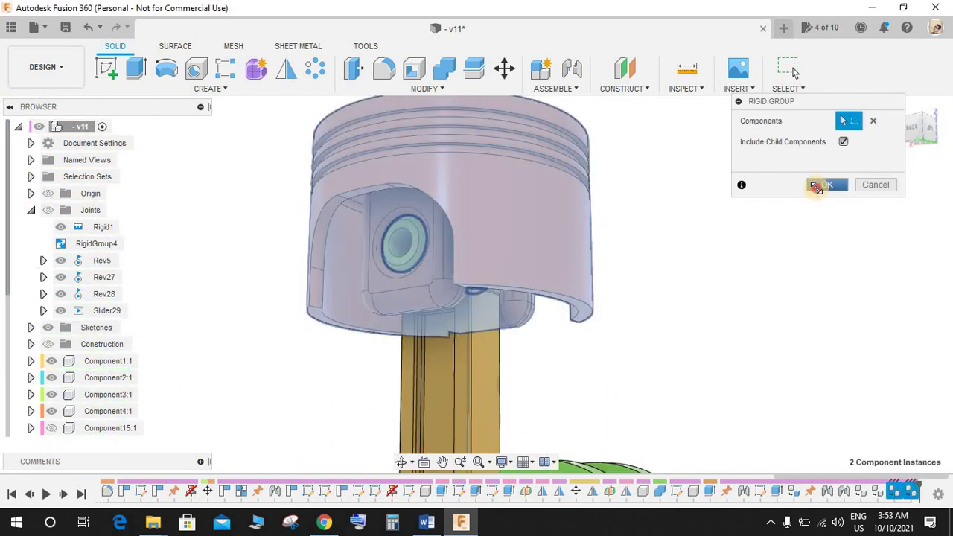
{"action": "left_click", "coordinate": [817, 186]}
- Move the grouped copied piston and pin to check that they travel together, and revert the position
{"action": "scroll", "coordinate": [633, 216], "scroll_direction": "down", "scroll_amount": 3}
{"action": "left_click_drag", "start_coordinate": [595, 220], "coordinate": [737, 223]}
{"action": "left_click", "coordinate": [864, 70]}
- Join the copied connecting rod's small end to its piston pin with a revolute joint at a -90 deg alignment angle
{"action": "middle_click_drag", "start_coordinate": [715, 174], "coordinate": [752, 249], "text": "shift"}
{"action": "scroll", "coordinate": [751, 245], "scroll_direction": "up", "scroll_amount": 10}
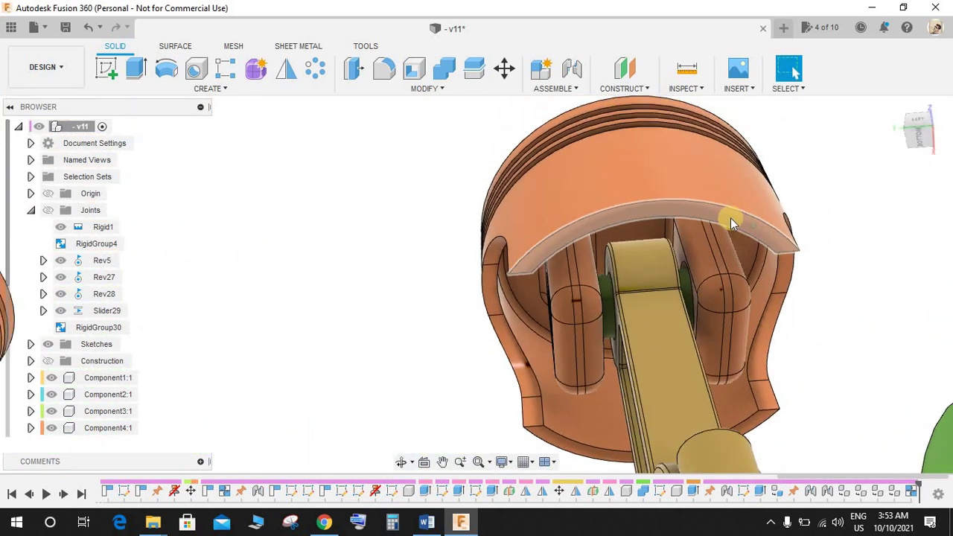
{"action": "left_click", "coordinate": [574, 68]}
{"action": "scroll", "coordinate": [674, 214], "scroll_direction": "down", "scroll_amount": 3}
{"action": "middle_click_drag", "start_coordinate": [673, 211], "coordinate": [647, 223], "text": "shift"}
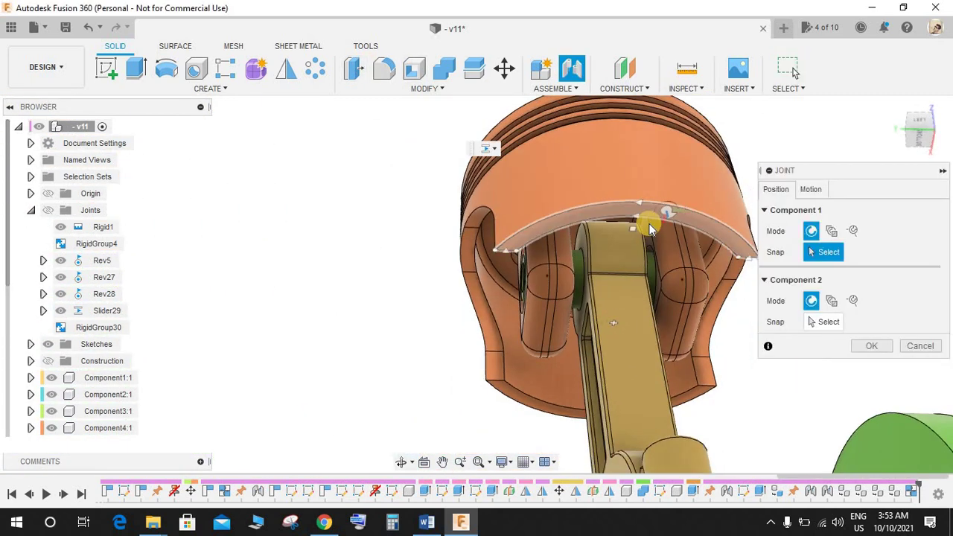
{"action": "scroll", "coordinate": [647, 224], "scroll_direction": "up", "scroll_amount": 4}
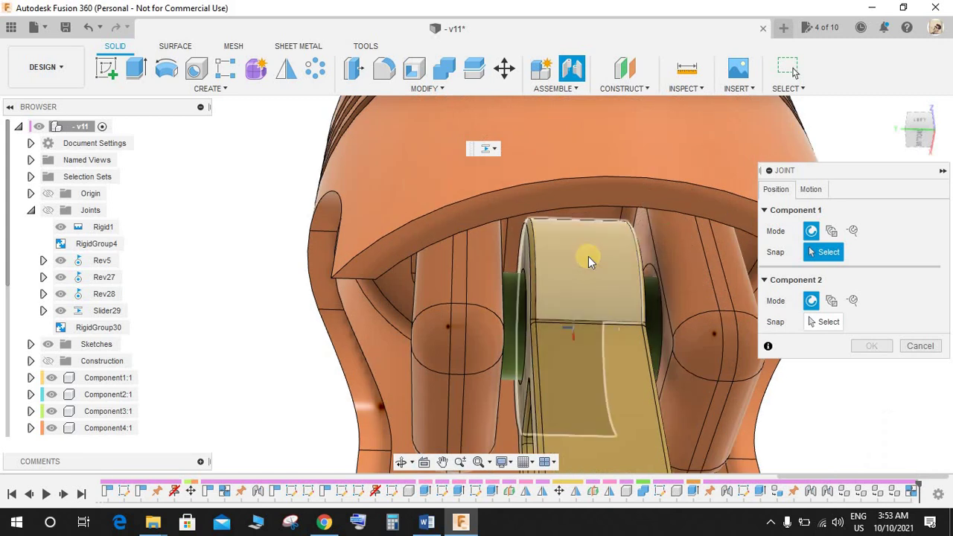
{"action": "left_click", "coordinate": [569, 327]}
{"action": "left_click", "coordinate": [571, 333]}
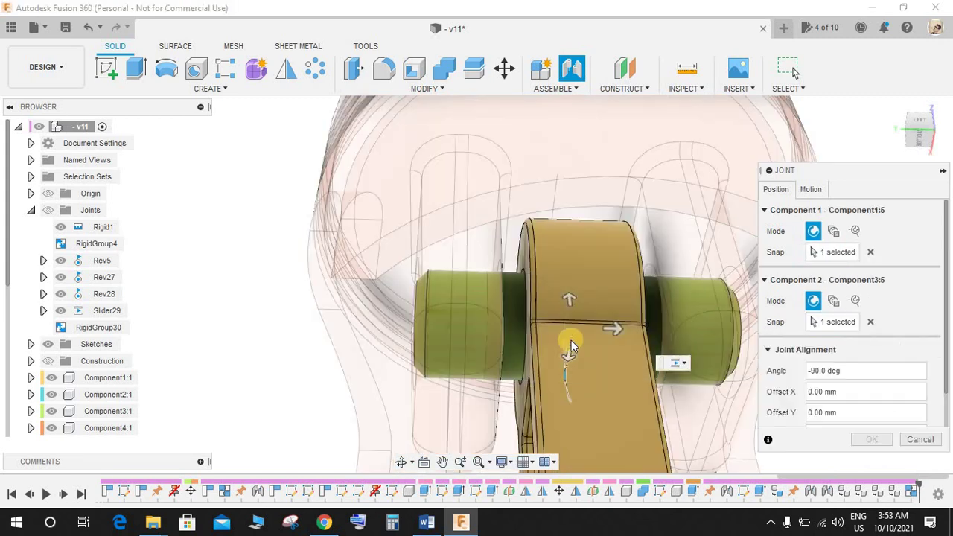
{"action": "left_click", "coordinate": [818, 190]}
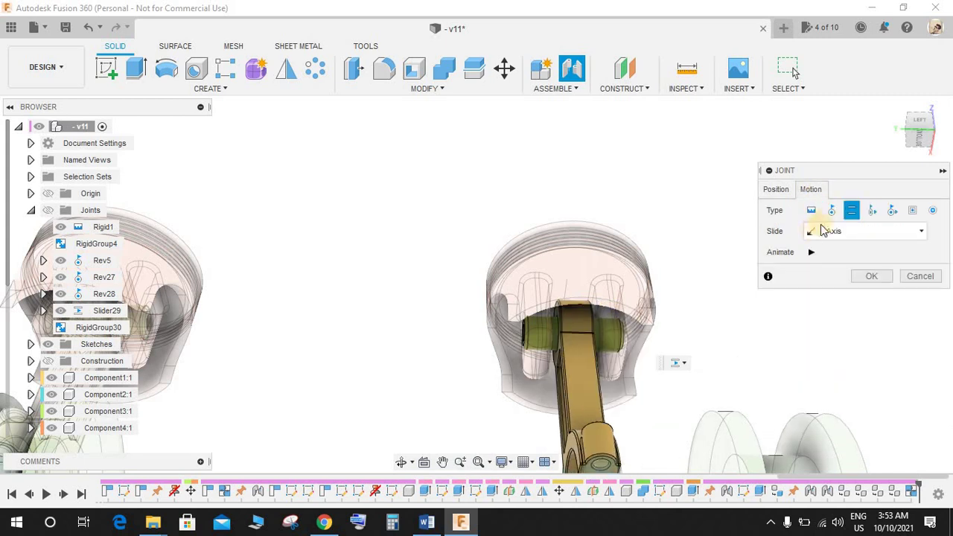
{"action": "left_click", "coordinate": [830, 216]}
{"action": "left_click", "coordinate": [871, 275]}
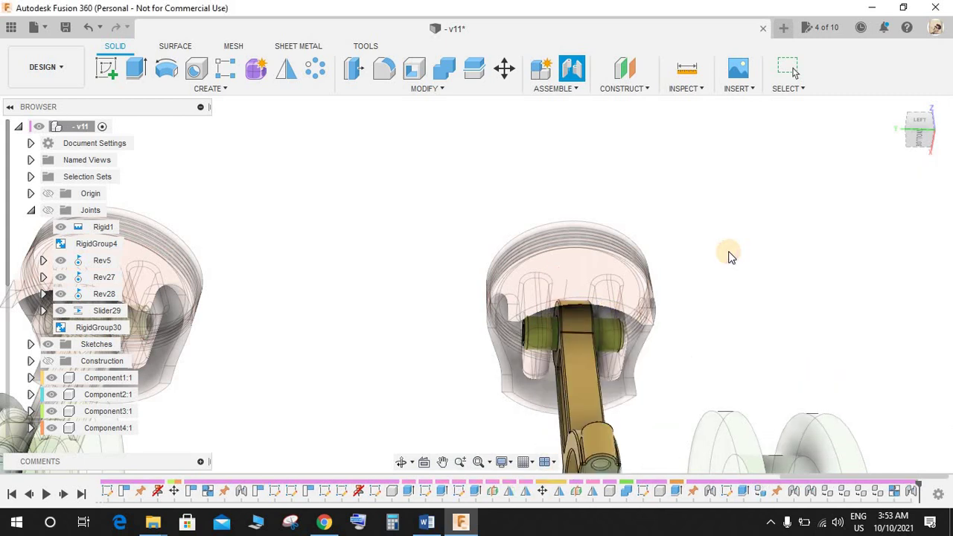
- Revert the copied parts' position and create a rigid group from the copied connecting rod and its cap
{"action": "scroll", "coordinate": [688, 199], "scroll_direction": "down", "scroll_amount": 5}
{"action": "middle_click_drag", "start_coordinate": [689, 199], "coordinate": [666, 191], "text": "shift"}
{"action": "scroll", "coordinate": [662, 309], "scroll_direction": "up", "scroll_amount": 1}
{"action": "left_click", "coordinate": [867, 73]}
{"action": "scroll", "coordinate": [689, 346], "scroll_direction": "up", "scroll_amount": 4}
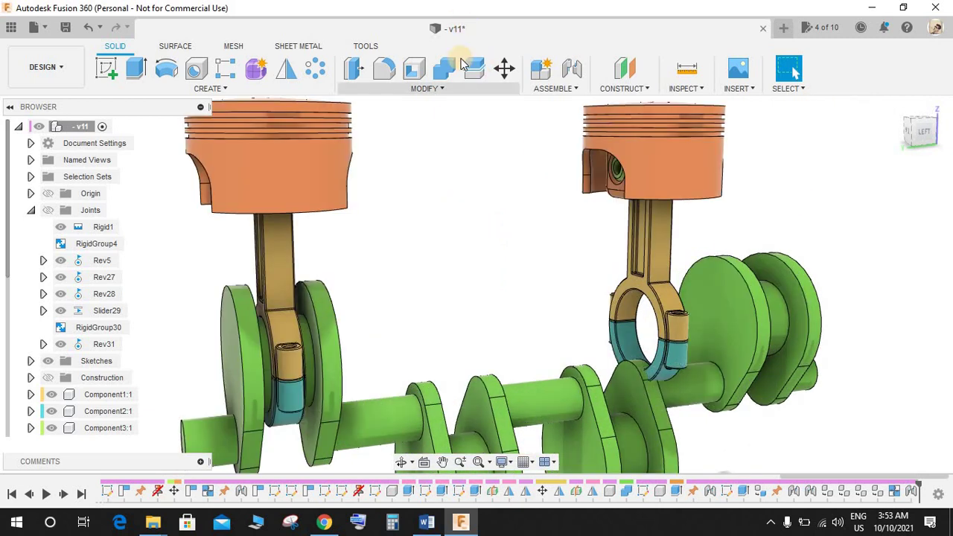
{"action": "left_click", "coordinate": [570, 90]}
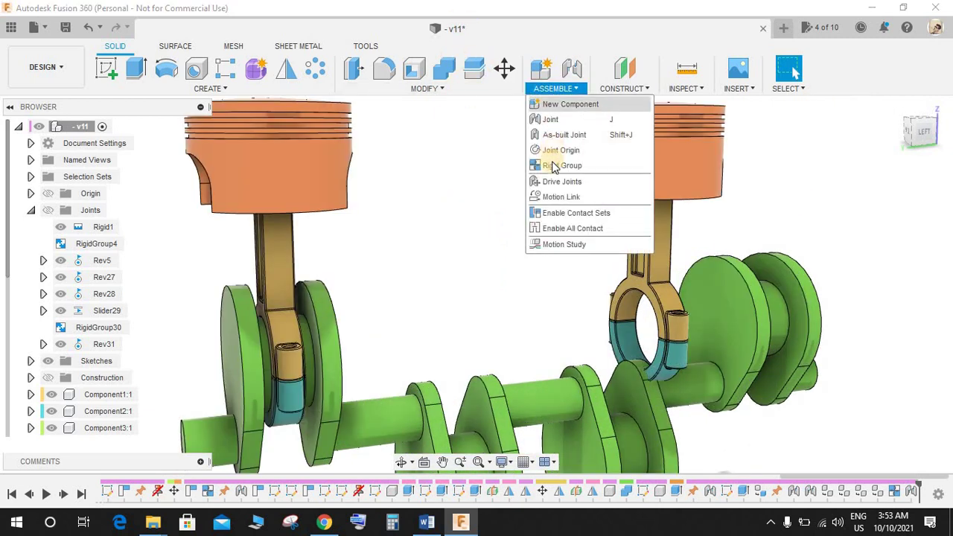
{"action": "left_click", "coordinate": [658, 282]}
{"action": "left_click", "coordinate": [674, 365]}
{"action": "left_click", "coordinate": [825, 184]}
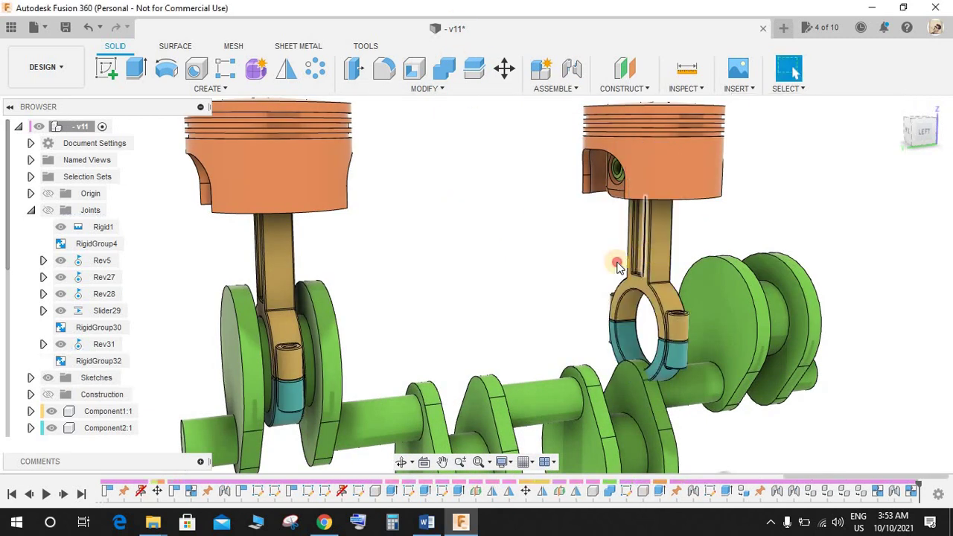
- Lift the copied piston, rod and cap above the crankshaft to check that they move together
{"action": "left_click_drag", "start_coordinate": [618, 260], "coordinate": [626, 220]}
{"action": "scroll", "coordinate": [626, 220], "scroll_direction": "down", "scroll_amount": 5}
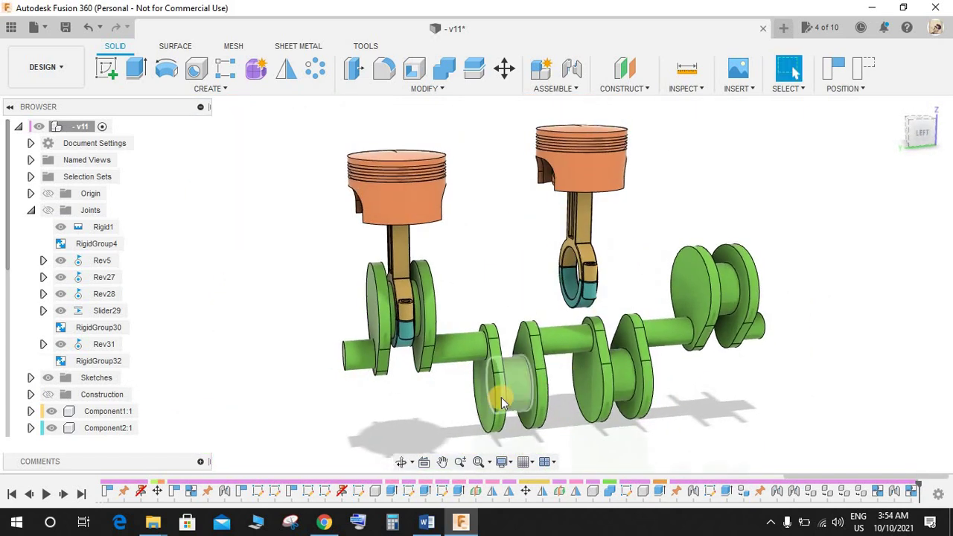
{"action": "scroll", "coordinate": [519, 384], "scroll_direction": "up", "scroll_amount": 2}
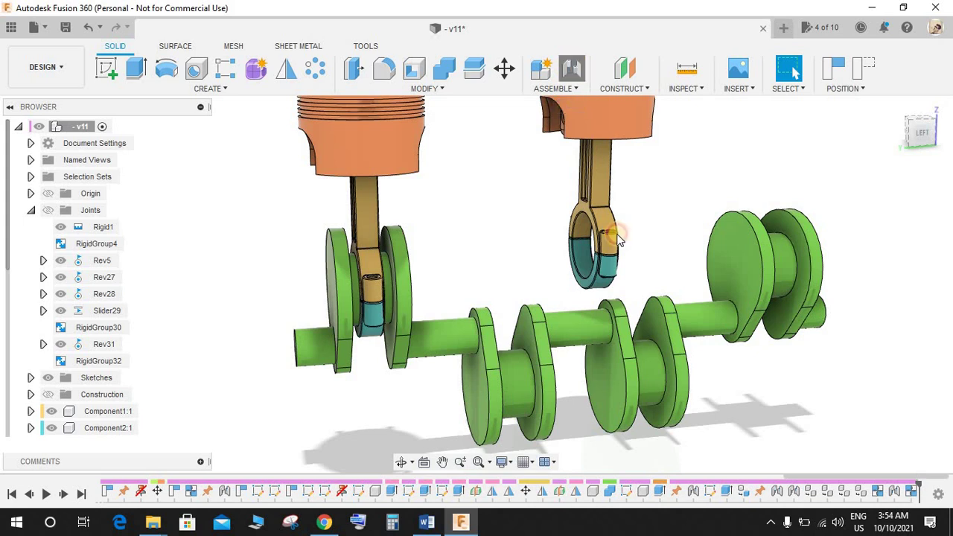
- Join the copied rod cap to the crankshaft's second crankpin with a revolute joint at a -90 deg alignment angle
{"action": "key", "text": "j"}
{"action": "left_click", "coordinate": [832, 231]}
{"action": "scroll", "coordinate": [647, 239], "scroll_direction": "up", "scroll_amount": 3}
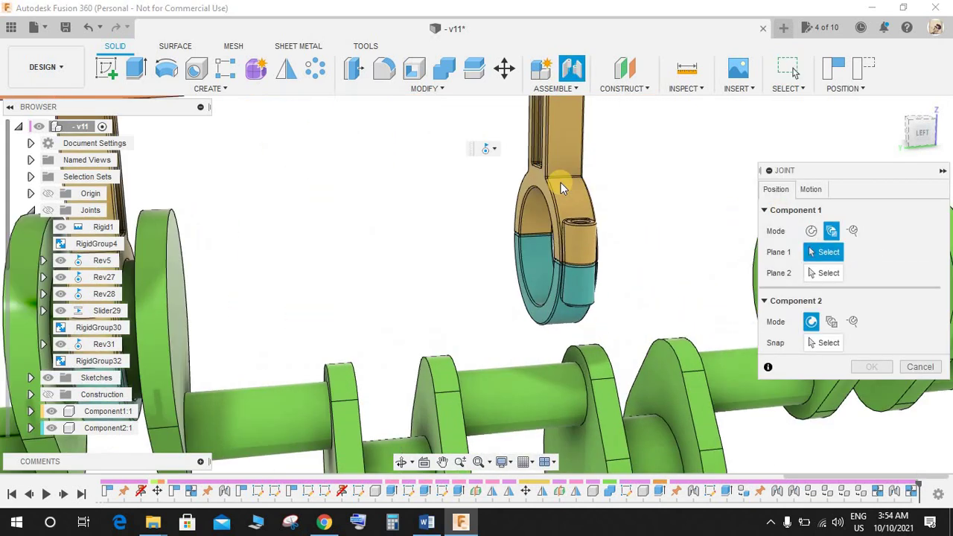
{"action": "scroll", "coordinate": [531, 267], "scroll_direction": "down", "scroll_amount": 3}
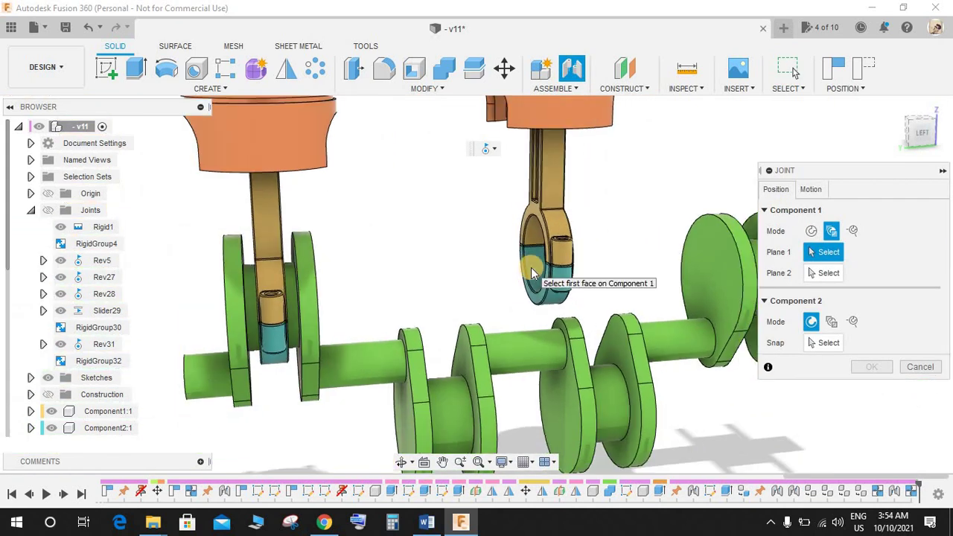
{"action": "scroll", "coordinate": [530, 267], "scroll_direction": "down", "scroll_amount": 3}
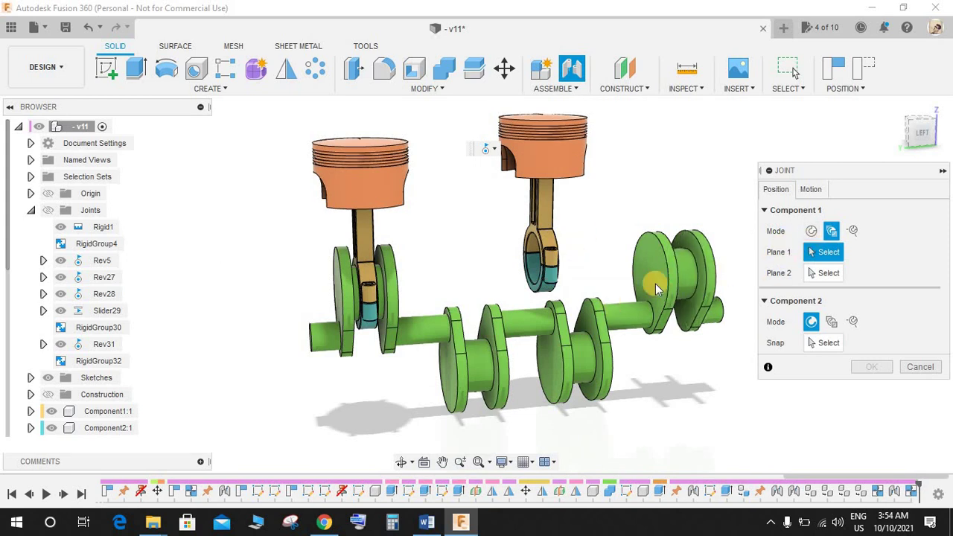
{"action": "left_click", "coordinate": [811, 232]}
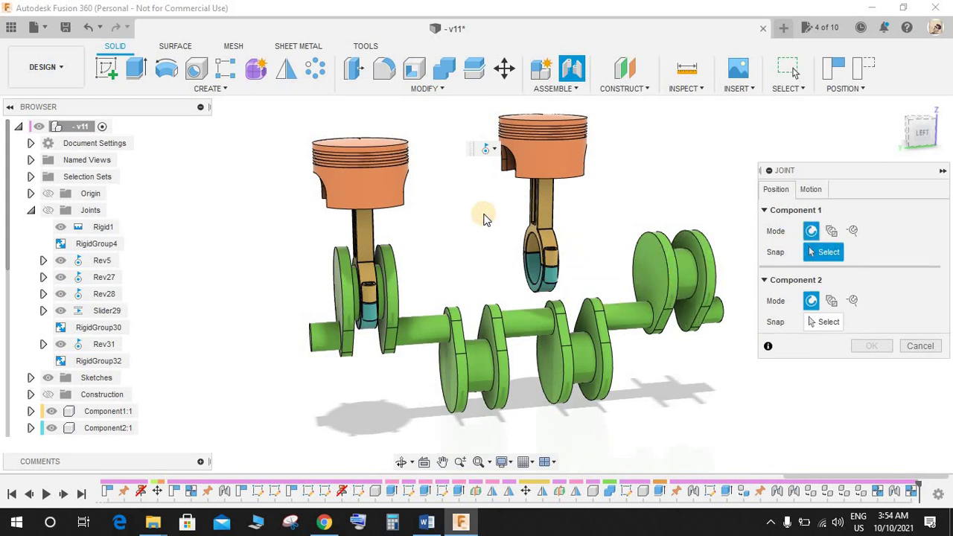
{"action": "scroll", "coordinate": [606, 342], "scroll_direction": "up", "scroll_amount": 5}
{"action": "left_click", "coordinate": [644, 343]}
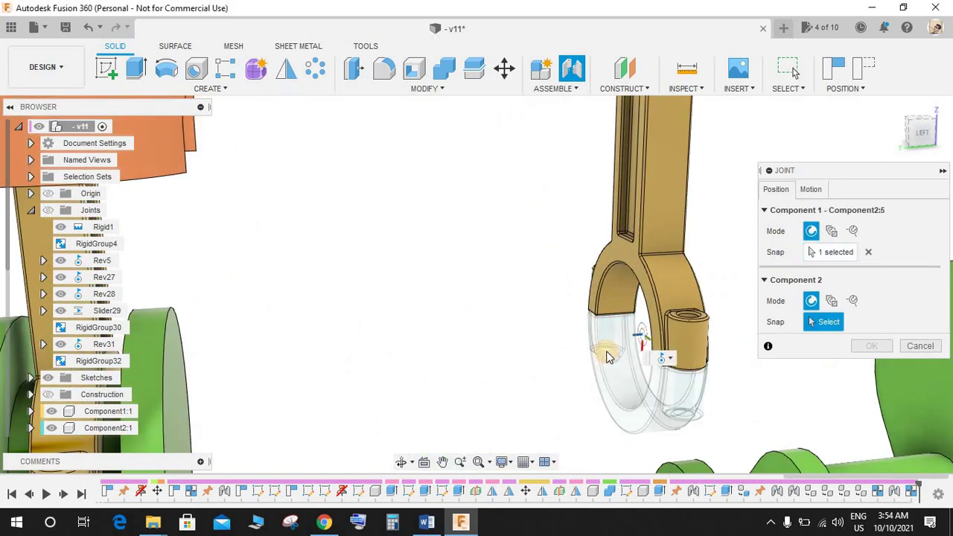
{"action": "scroll", "coordinate": [609, 348], "scroll_direction": "down", "scroll_amount": 4}
{"action": "scroll", "coordinate": [588, 423], "scroll_direction": "up", "scroll_amount": 4}
{"action": "scroll", "coordinate": [588, 423], "scroll_direction": "up", "scroll_amount": 5}
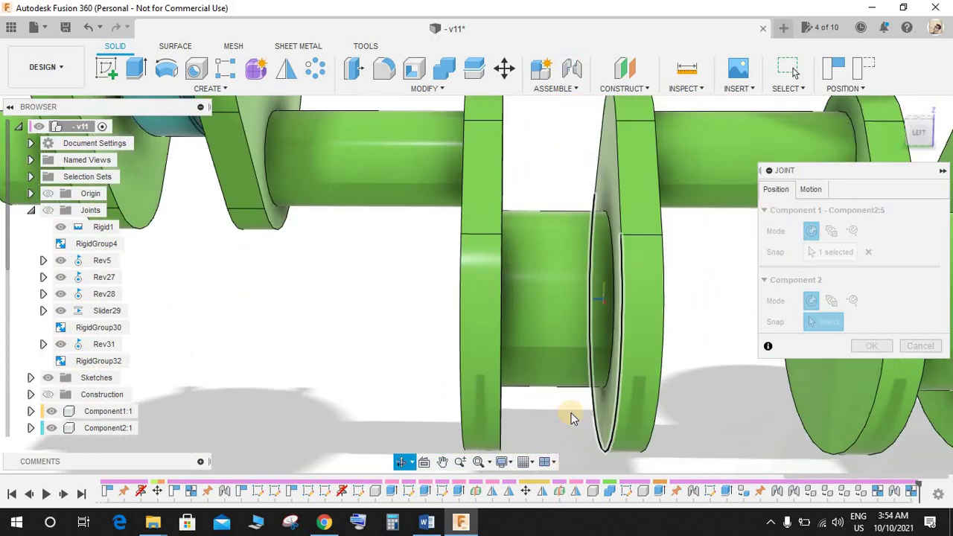
{"action": "left_click", "coordinate": [552, 296]}
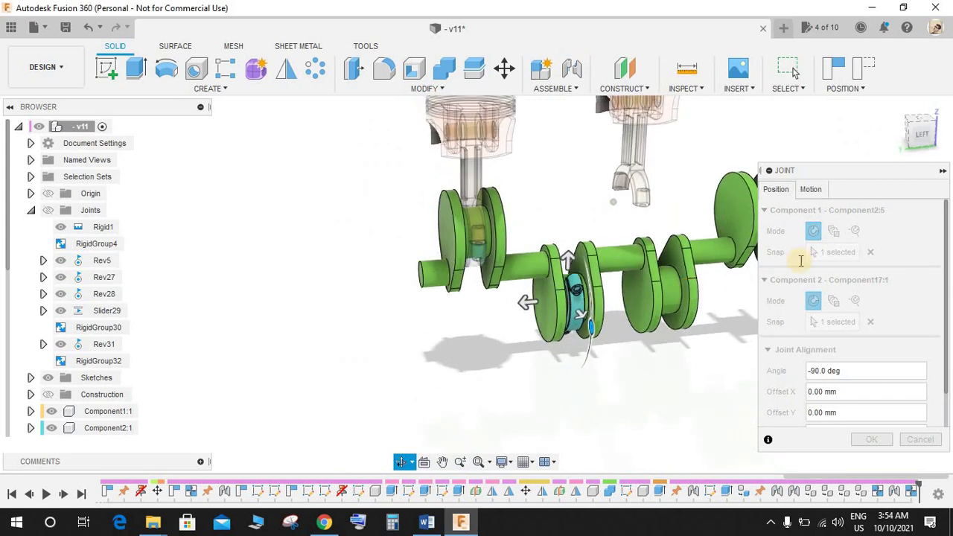
{"action": "key", "text": "Return"}
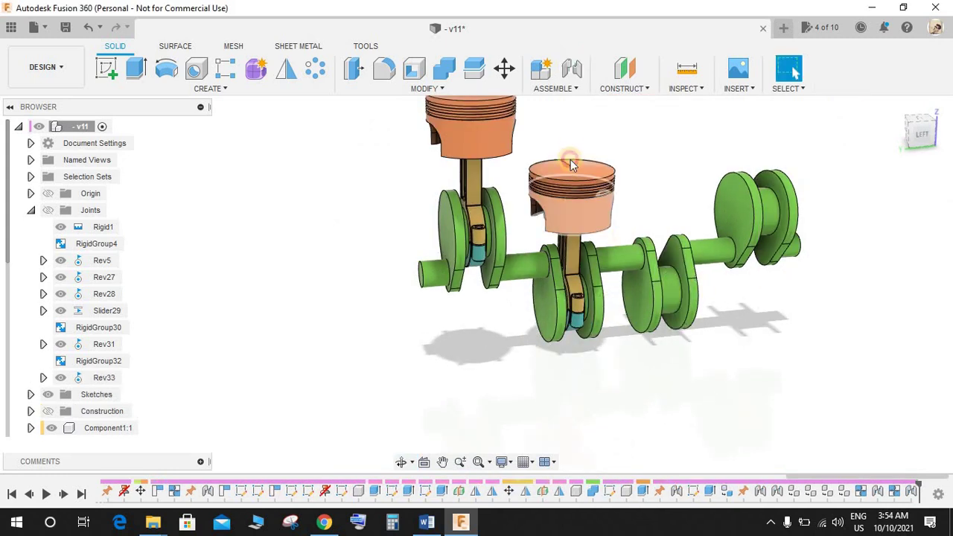
- Move the second piston slightly to check its connection to the crankshaft, and revert the position
{"action": "mouse_move", "coordinate": [570, 160]}
{"action": "left_mouse_down"}
{"action": "mouse_move", "coordinate": [589, 219]}
{"action": "mouse_move", "coordinate": [598, 206]}
{"action": "mouse_move", "coordinate": [557, 122]}
{"action": "mouse_move", "coordinate": [570, 176]}
{"action": "left_mouse_up"}
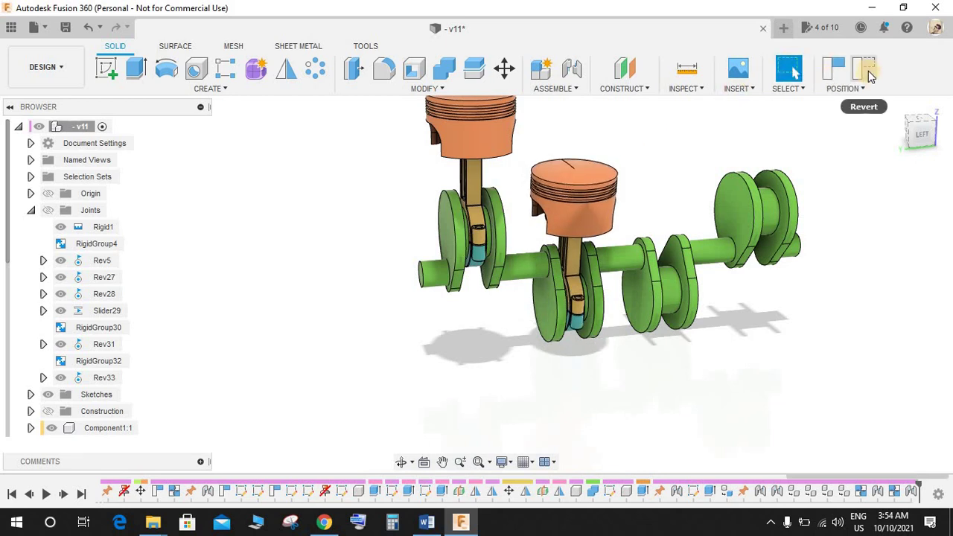
{"action": "left_click", "coordinate": [845, 108]}
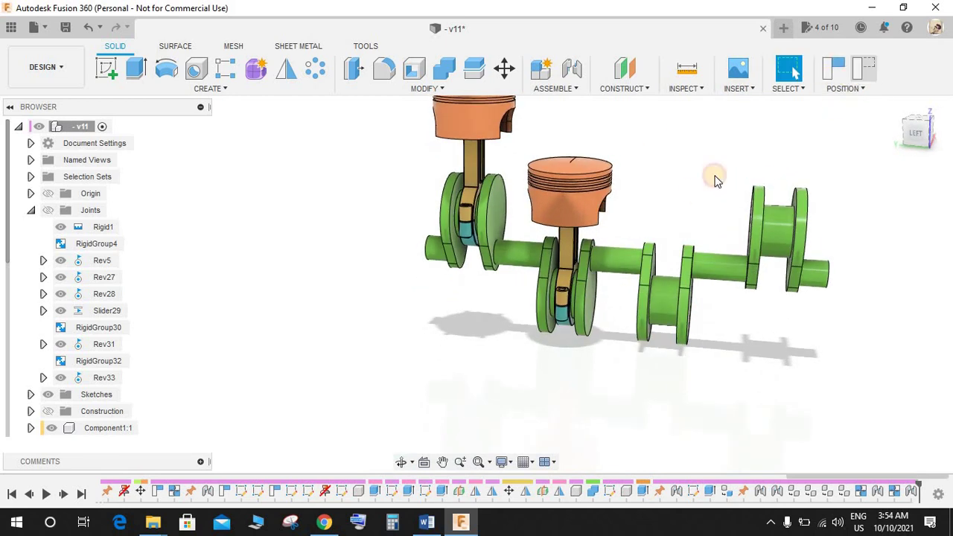
{"action": "middle_click_drag", "start_coordinate": [619, 213], "coordinate": [554, 214], "text": "shift"}
- Show the cylinder block Component19:1 and join the second piston to the block's second bore with a slider joint
{"action": "scroll", "coordinate": [116, 390], "scroll_direction": "down", "scroll_amount": 11}
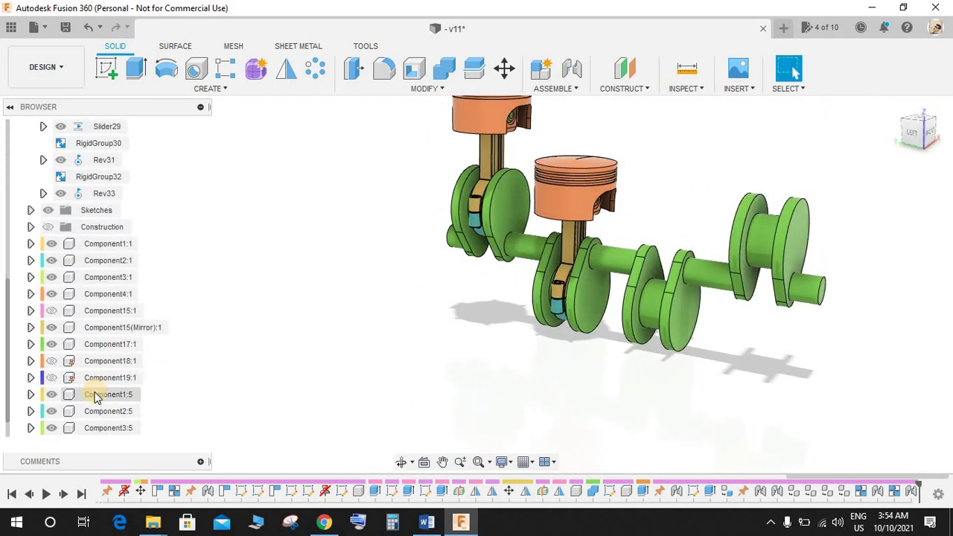
{"action": "left_click", "coordinate": [50, 378]}
{"action": "scroll", "coordinate": [432, 314], "scroll_direction": "down", "scroll_amount": 3}
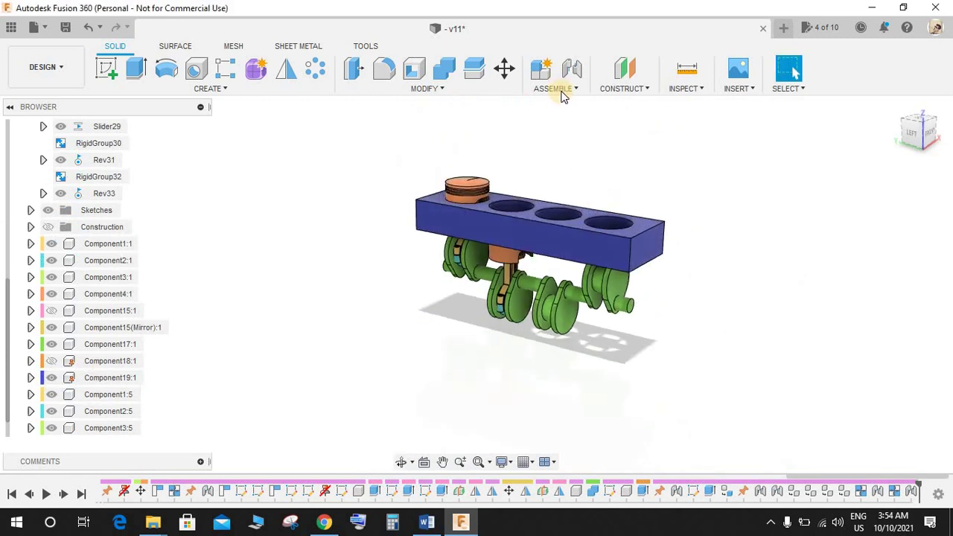
{"action": "left_click", "coordinate": [572, 69]}
{"action": "scroll", "coordinate": [469, 238], "scroll_direction": "up", "scroll_amount": 4}
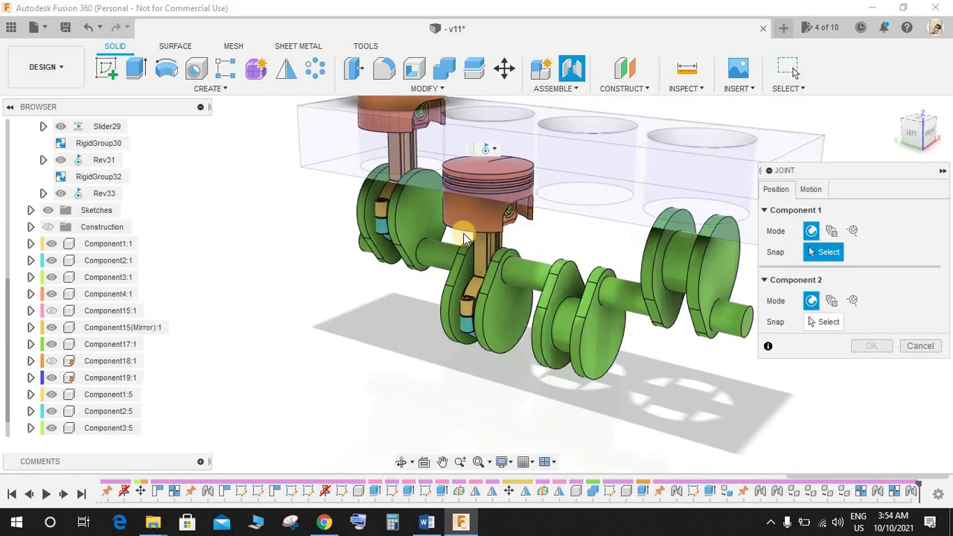
{"action": "left_click", "coordinate": [463, 237]}
{"action": "scroll", "coordinate": [485, 149], "scroll_direction": "down", "scroll_amount": 2}
{"action": "scroll", "coordinate": [476, 140], "scroll_direction": "up", "scroll_amount": 5}
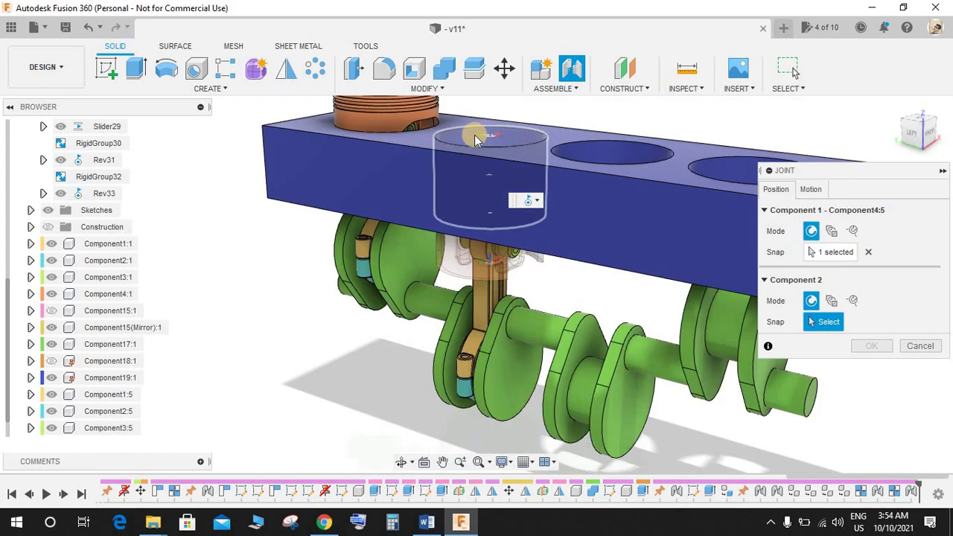
{"action": "left_click", "coordinate": [471, 145]}
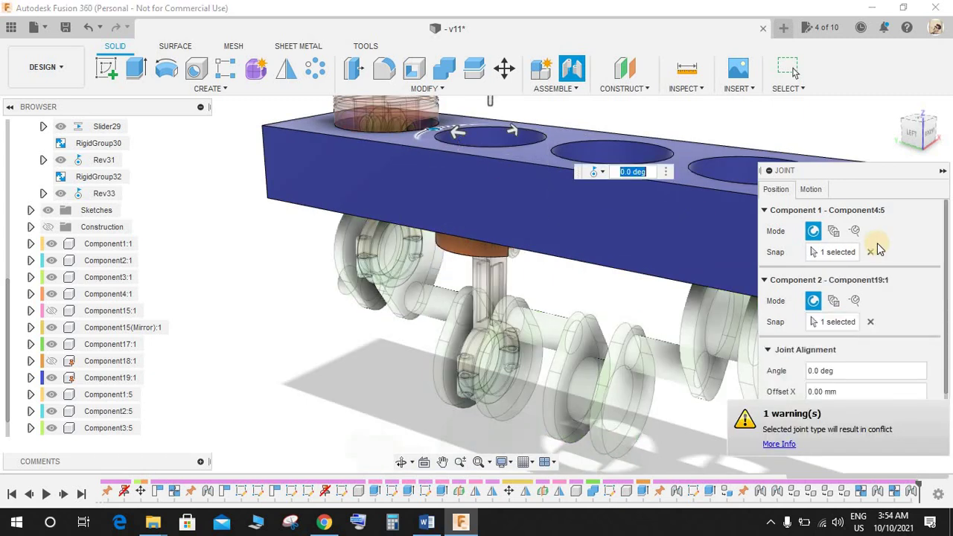
{"action": "left_click", "coordinate": [810, 190]}
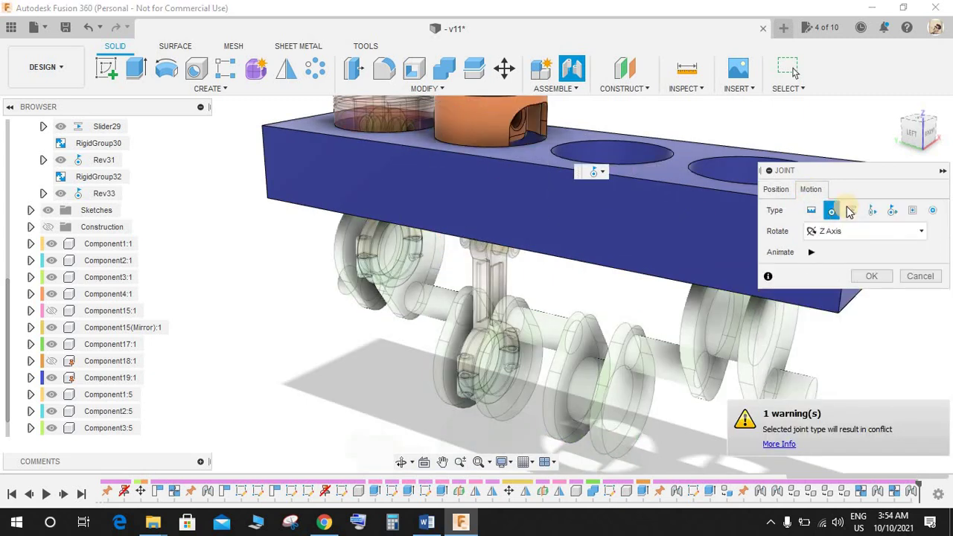
{"action": "left_click", "coordinate": [874, 276]}
- Hide the cylinder block and turn the crankshaft to check the motion of both pistons
{"action": "left_click", "coordinate": [52, 395]}
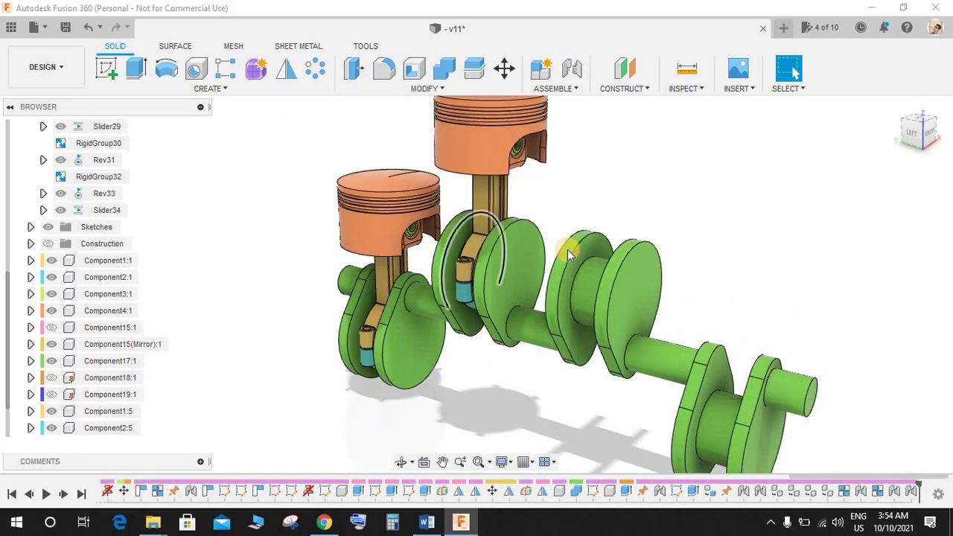
{"action": "scroll", "coordinate": [566, 247], "scroll_direction": "down", "scroll_amount": 4}
{"action": "left_click_drag", "start_coordinate": [607, 264], "coordinate": [638, 293]}
{"action": "middle_click_drag", "start_coordinate": [643, 268], "coordinate": [612, 262], "text": "shift"}
{"action": "left_click_drag", "start_coordinate": [552, 265], "coordinate": [514, 320]}
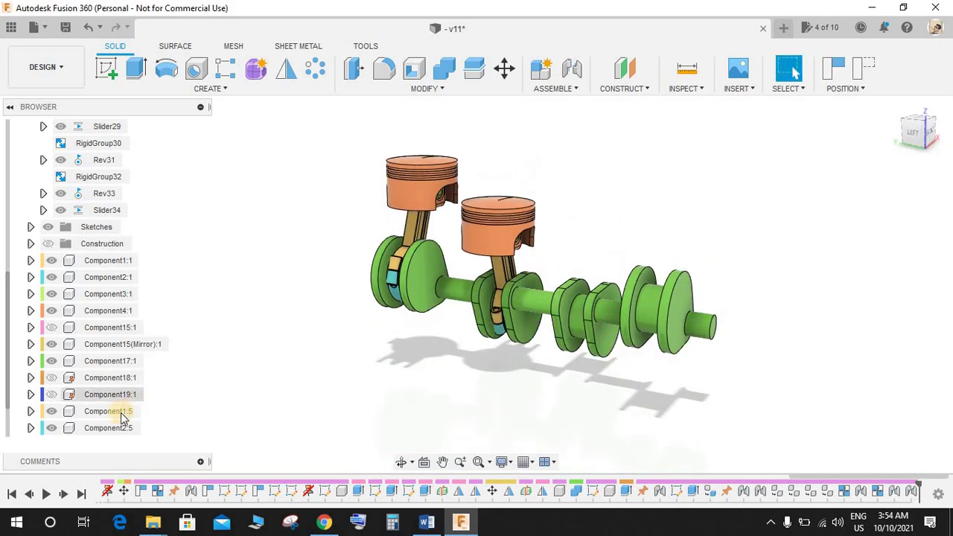
- Show the cylinder block again and rotate the crankshaft to check that both pistons slide in their bores
{"action": "scroll", "coordinate": [59, 387], "scroll_direction": "down", "scroll_amount": 1}
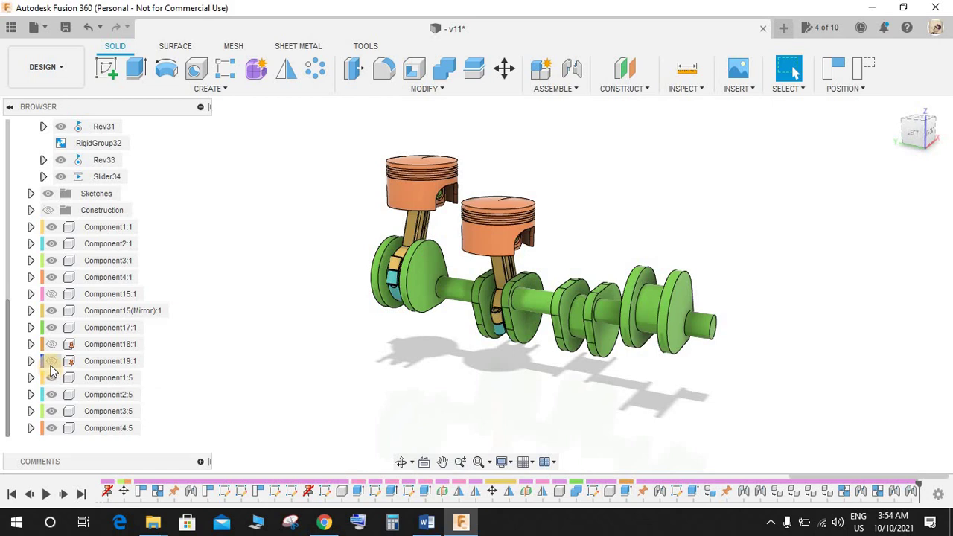
{"action": "left_click", "coordinate": [50, 362]}
{"action": "middle_click_drag", "start_coordinate": [618, 250], "coordinate": [664, 263], "text": "shift"}
{"action": "scroll", "coordinate": [557, 242], "scroll_direction": "up", "scroll_amount": 2}
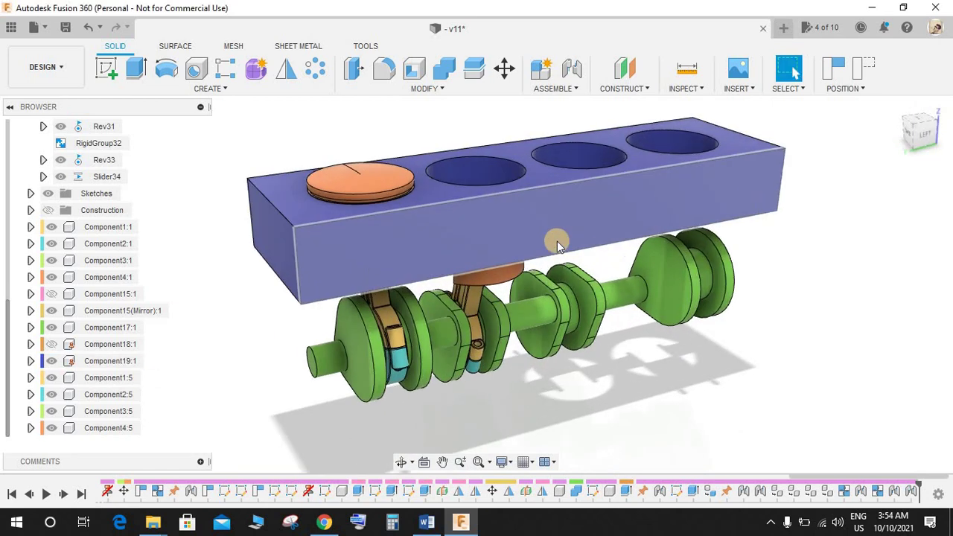
{"action": "middle_click_drag", "start_coordinate": [557, 242], "coordinate": [584, 315], "text": "shift"}
{"action": "left_click_drag", "start_coordinate": [583, 313], "coordinate": [541, 261]}
{"action": "middle_click_drag", "start_coordinate": [647, 274], "coordinate": [619, 292], "text": "shift"}
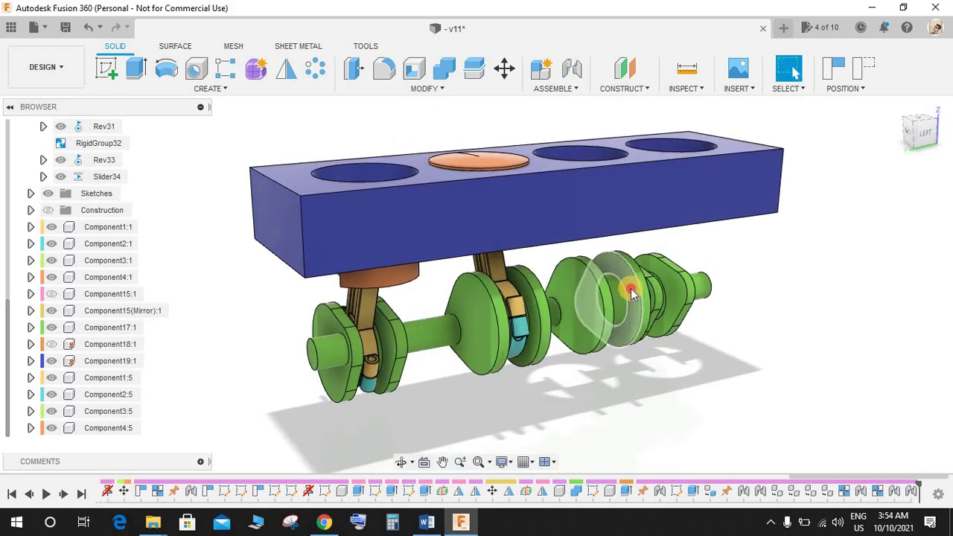
{"action": "left_click_drag", "start_coordinate": [632, 291], "coordinate": [530, 355]}
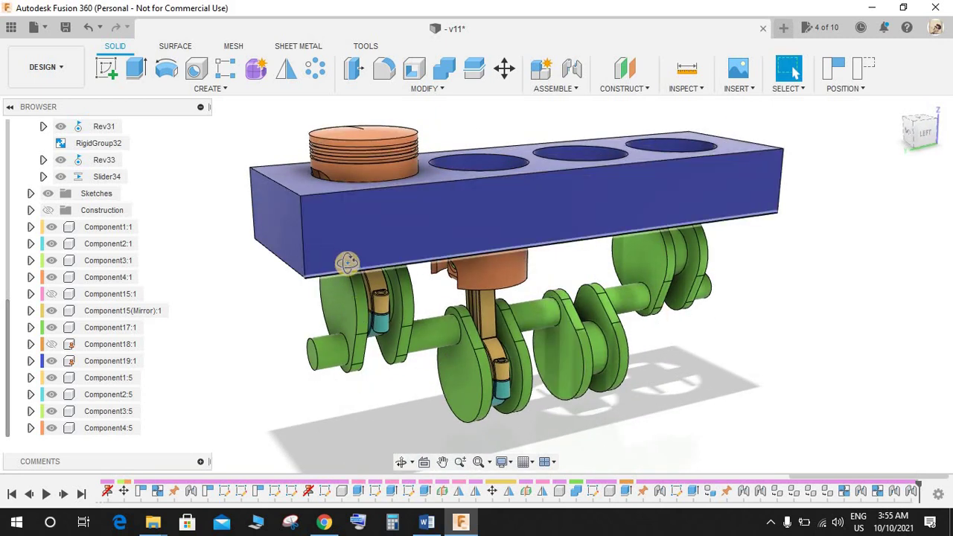
- Turn the crankshaft slightly further and examine the pistons and rods from beneath the cylinder block
{"action": "middle_click_drag", "start_coordinate": [347, 263], "coordinate": [397, 227], "text": "shift"}
{"action": "scroll", "coordinate": [397, 227], "scroll_direction": "down", "scroll_amount": 3}
{"action": "middle_click_drag", "start_coordinate": [707, 243], "coordinate": [673, 238], "text": "shift"}
{"action": "mouse_move", "coordinate": [537, 310]}
{"action": "left_mouse_down"}
{"action": "mouse_move", "coordinate": [453, 304]}
{"action": "mouse_move", "coordinate": [536, 293]}
{"action": "left_mouse_up"}
{"action": "middle_click_drag", "start_coordinate": [536, 294], "coordinate": [536, 209], "text": "shift"}
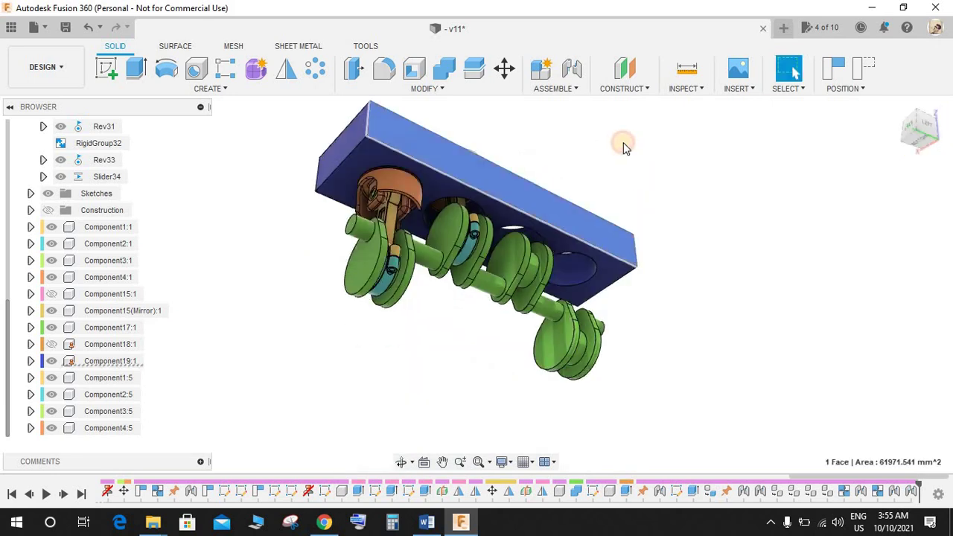
{"action": "middle_click_drag", "start_coordinate": [624, 146], "coordinate": [627, 159], "text": "shift"}
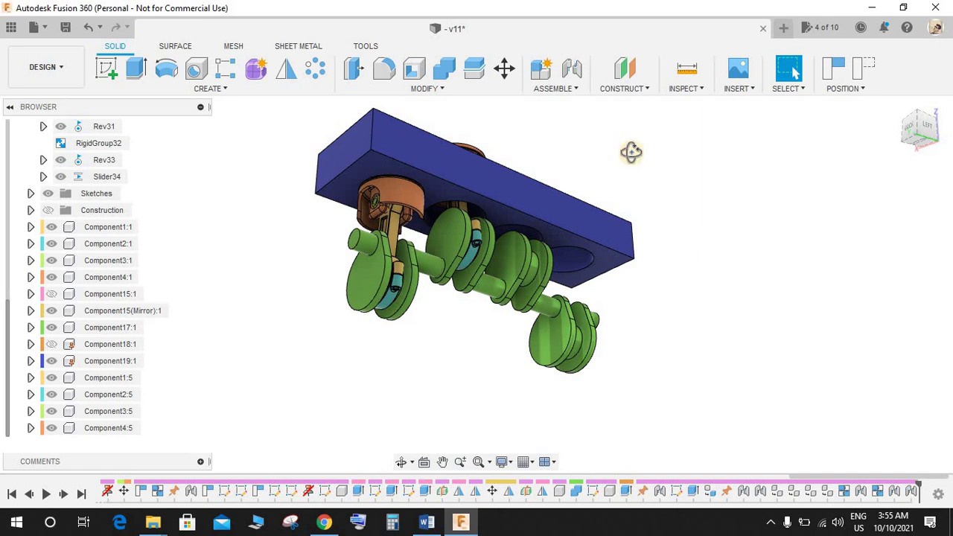
- Hide the cylinder block Component19:1 and view both pistons and the crankshaft from several sides
{"action": "middle_click_drag", "start_coordinate": [630, 152], "coordinate": [471, 334], "text": "shift"}
{"action": "middle_click_drag", "start_coordinate": [544, 262], "coordinate": [622, 186], "text": "shift"}
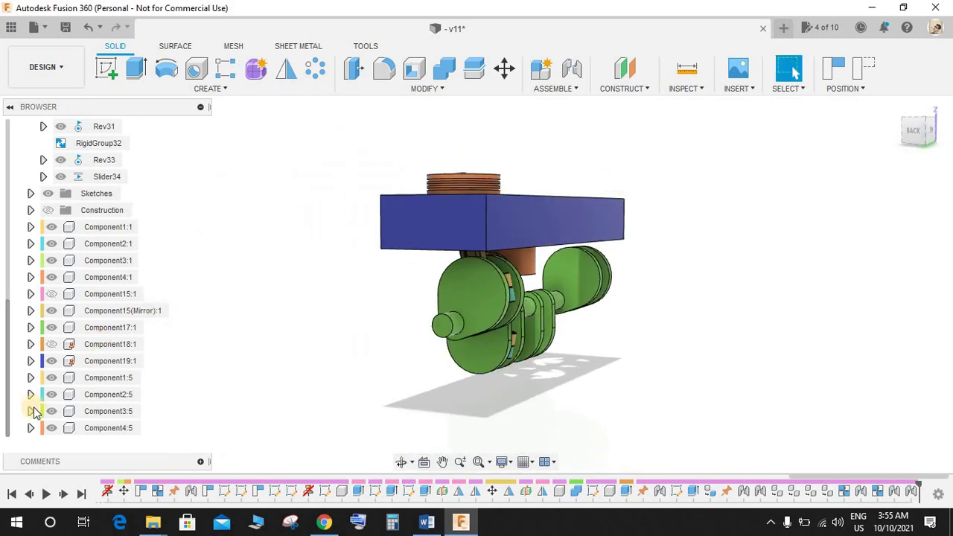
{"action": "left_click", "coordinate": [59, 363]}
{"action": "middle_click_drag", "start_coordinate": [653, 206], "coordinate": [562, 225], "text": "shift"}
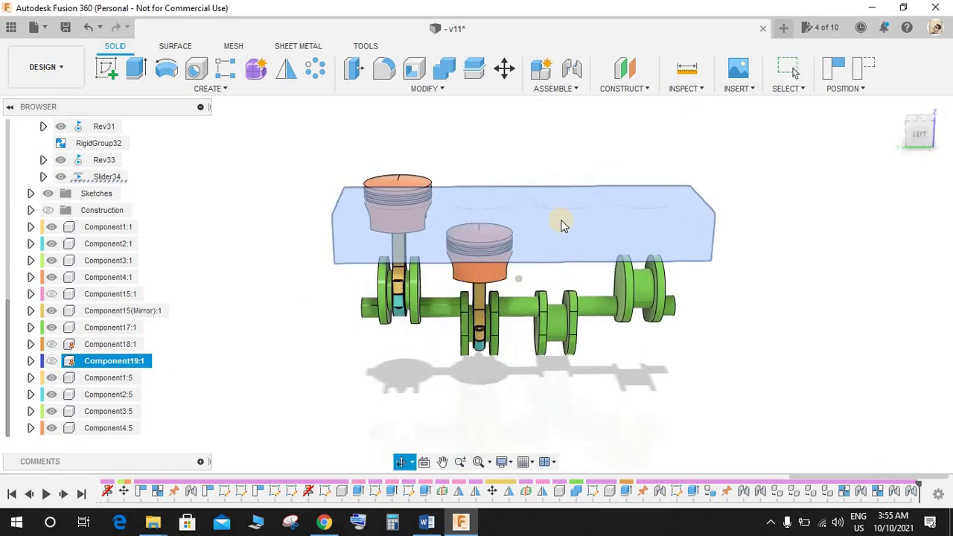
{"action": "key", "text": "v"}
{"action": "middle_click_drag", "start_coordinate": [660, 327], "coordinate": [468, 307], "text": "shift"}
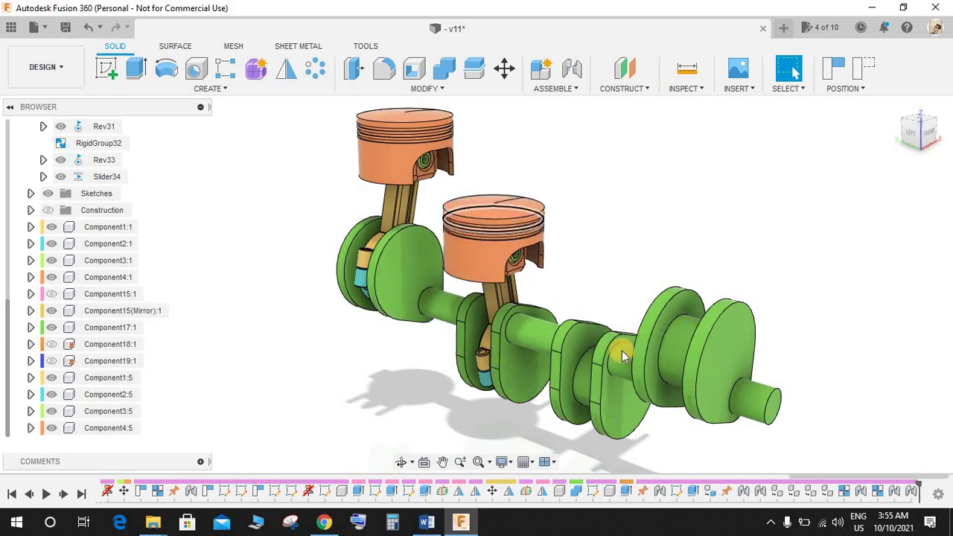
- Animate the revolute joint Rev31 to check how the second piston and rod move on the crankshaft, and end the animation
{"action": "middle_click_drag", "start_coordinate": [566, 352], "coordinate": [637, 236], "text": "shift"}
{"action": "scroll", "coordinate": [82, 176], "scroll_direction": "up", "scroll_amount": 1}
{"action": "scroll", "coordinate": [178, 172], "scroll_direction": "down", "scroll_amount": 4}
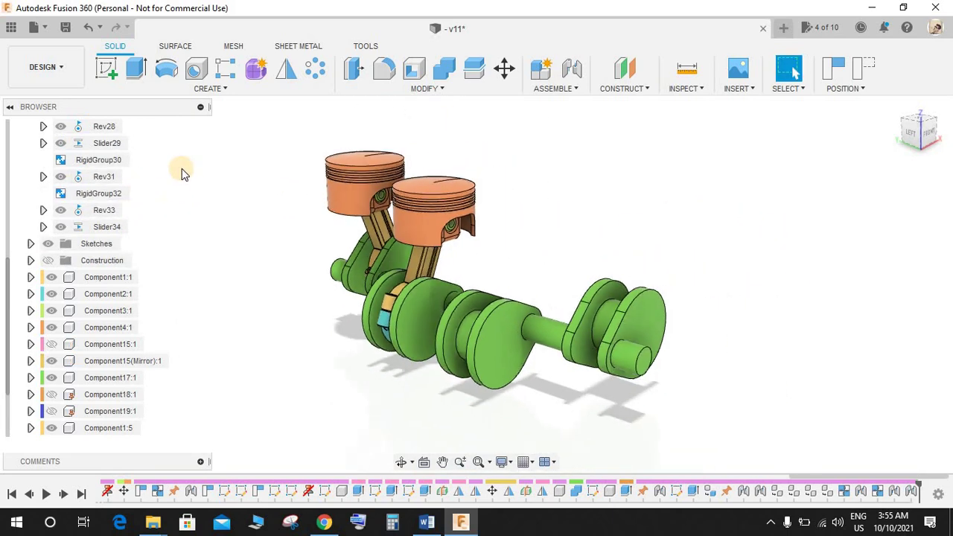
{"action": "right_click", "coordinate": [105, 179]}
{"action": "left_click", "coordinate": [140, 305]}
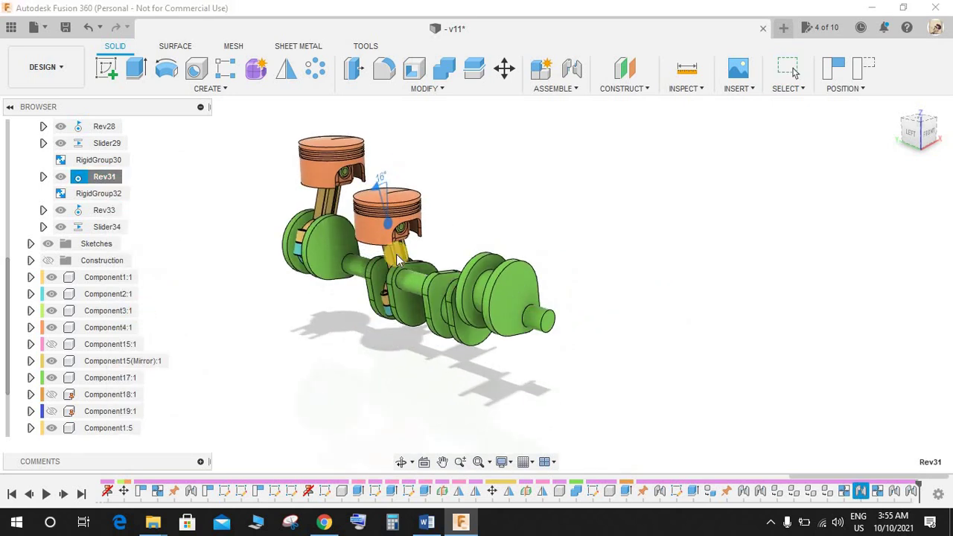
{"action": "middle_click_drag", "start_coordinate": [472, 220], "coordinate": [457, 221], "text": "shift"}
{"action": "scroll", "coordinate": [436, 221], "scroll_direction": "up", "scroll_amount": 2}
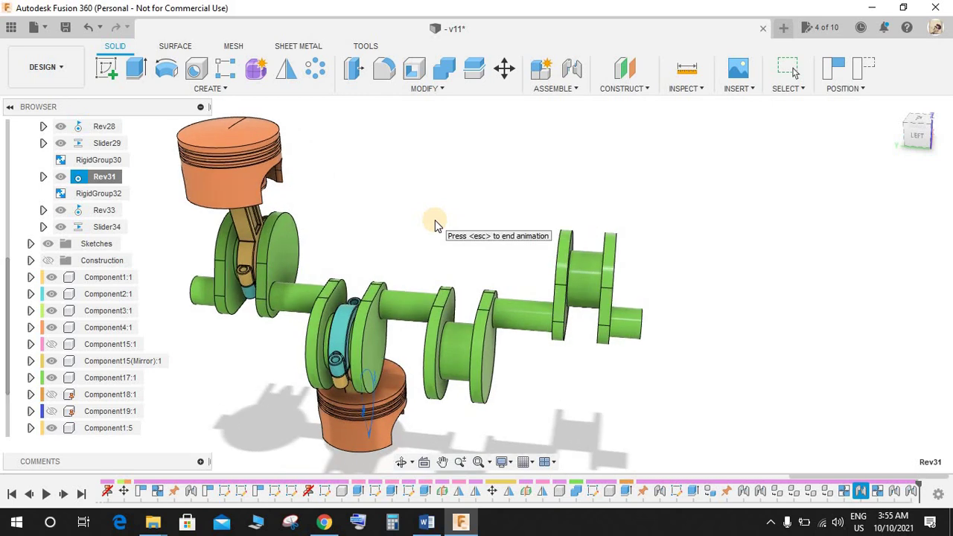
{"action": "key", "text": "Escape"}
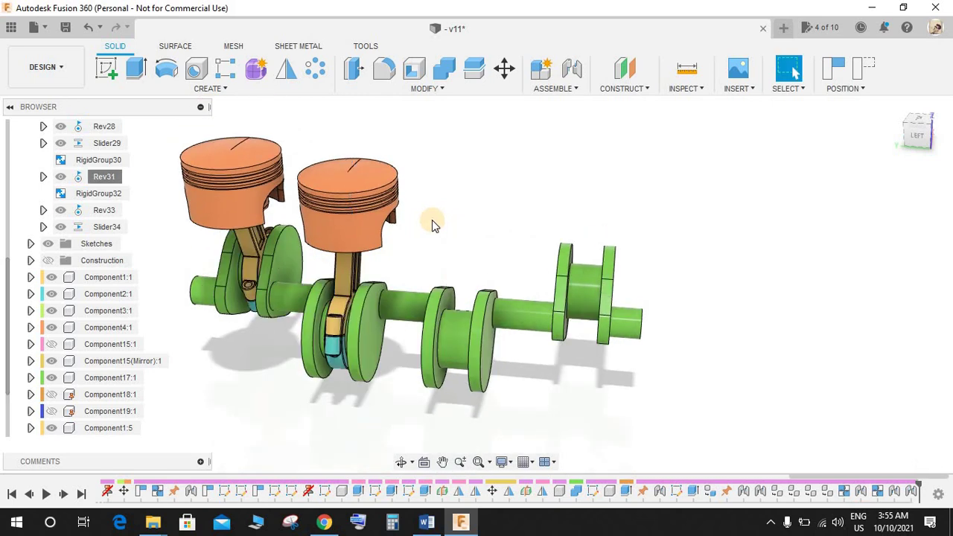
- Animate the crankshaft's revolute joint Rev27 and examine the motion of both pistons and rods from several sides
{"action": "scroll", "coordinate": [283, 232], "scroll_direction": "down", "scroll_amount": 2}
{"action": "scroll", "coordinate": [127, 253], "scroll_direction": "up", "scroll_amount": 2}
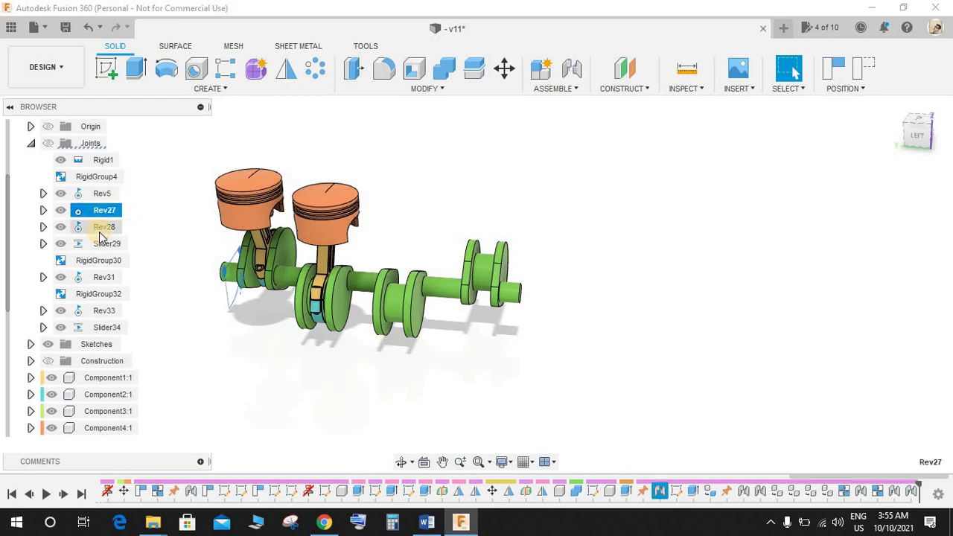
{"action": "right_click", "coordinate": [106, 214]}
{"action": "left_click", "coordinate": [148, 336]}
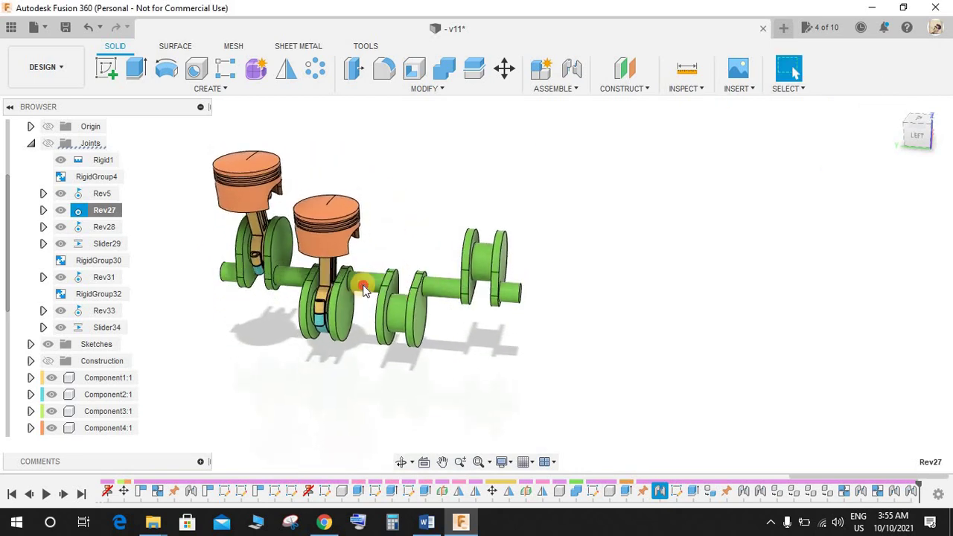
{"action": "middle_click_drag", "start_coordinate": [393, 151], "coordinate": [473, 260], "text": "shift"}
{"action": "scroll", "coordinate": [406, 270], "scroll_direction": "up", "scroll_amount": 3}
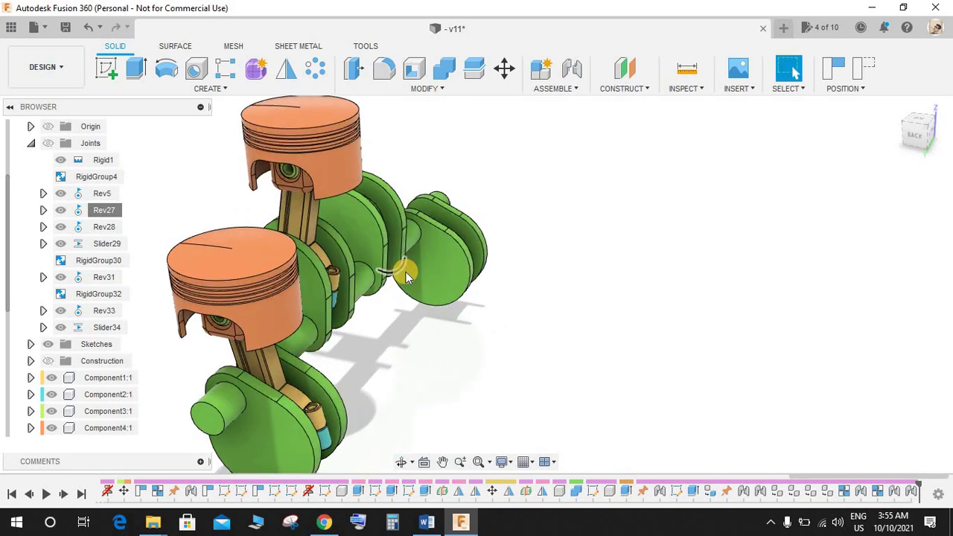
{"action": "scroll", "coordinate": [486, 256], "scroll_direction": "down", "scroll_amount": 3}
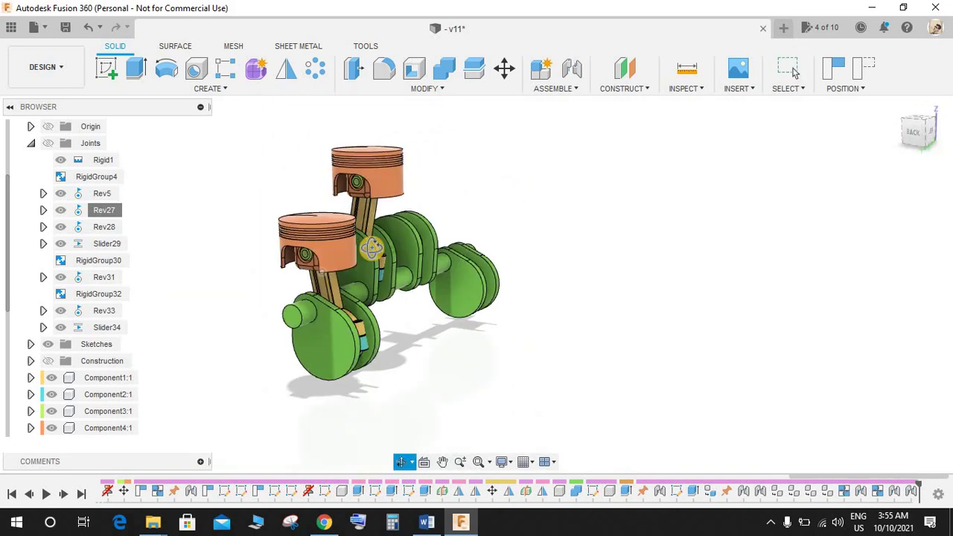